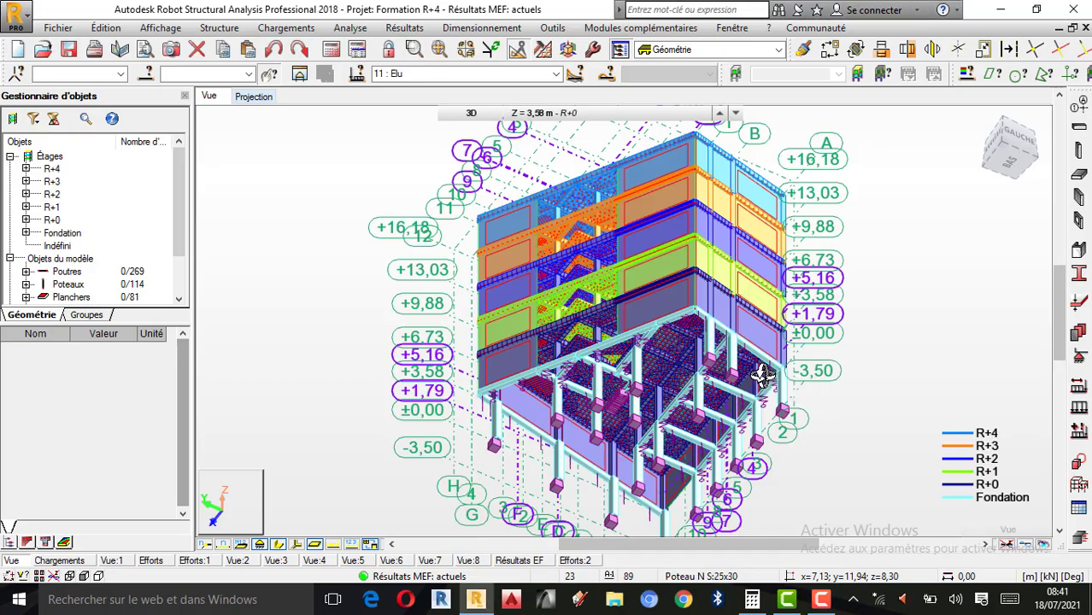
- Examine the foundation columns, ground beams and supports from below and from several sides of the 3D model
{"action": "left_click_drag", "start_coordinate": [763, 371], "coordinate": [541, 372]}
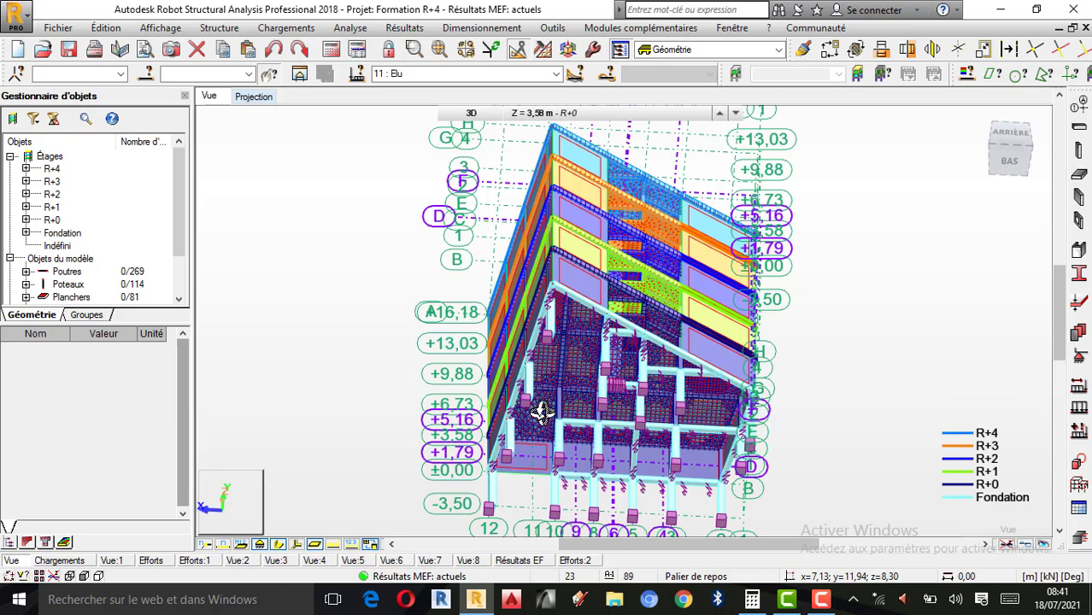
{"action": "scroll", "coordinate": [543, 413], "scroll_direction": "up", "scroll_amount": 1}
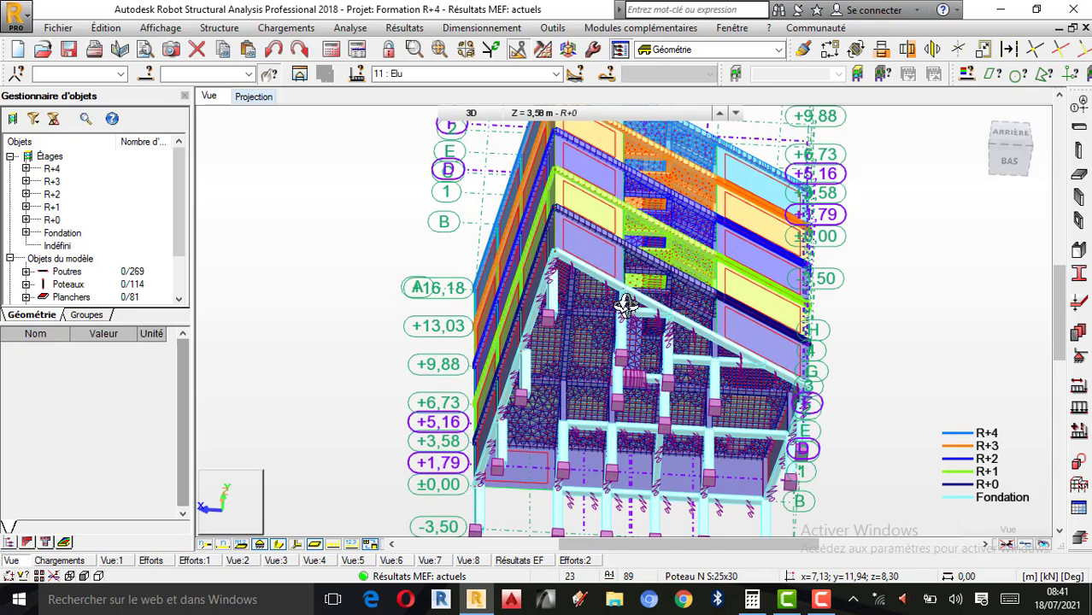
{"action": "scroll", "coordinate": [637, 289], "scroll_direction": "down", "scroll_amount": 1}
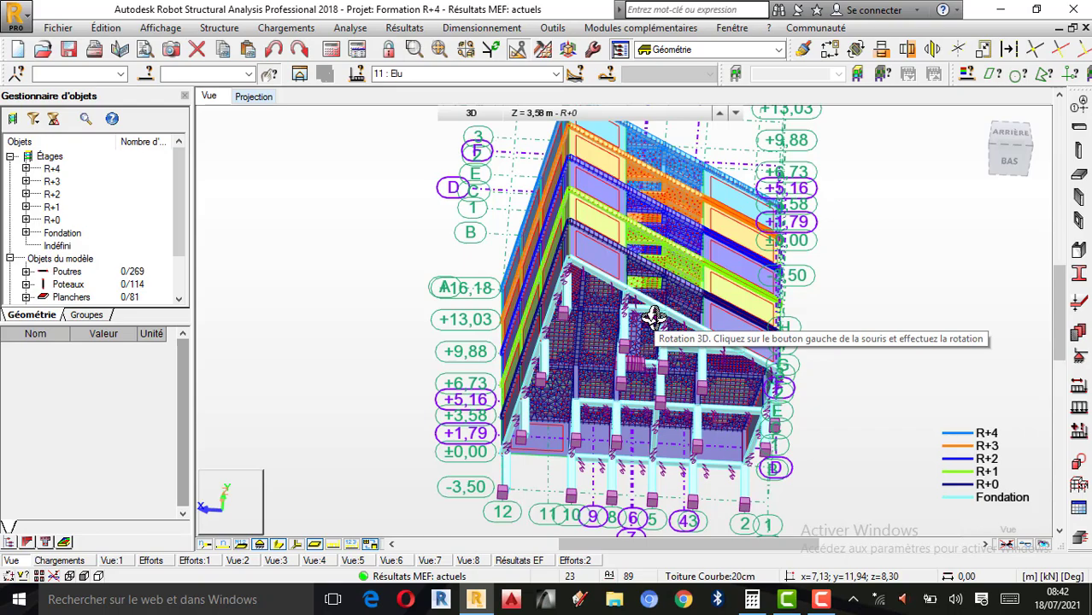
{"action": "left_click_drag", "start_coordinate": [655, 346], "coordinate": [608, 310]}
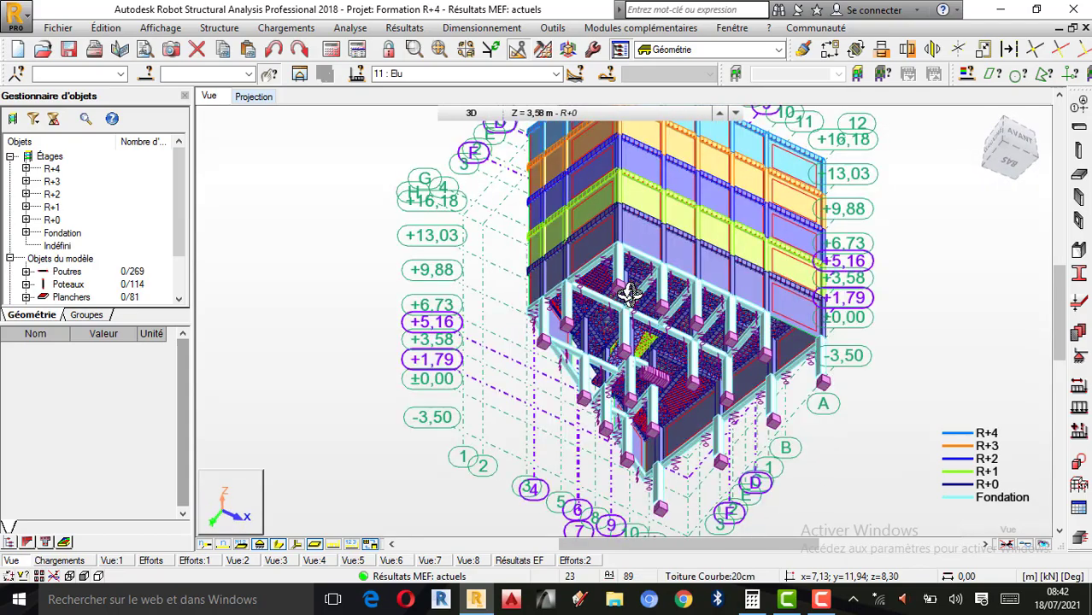
{"action": "scroll", "coordinate": [629, 294], "scroll_direction": "up", "scroll_amount": 3}
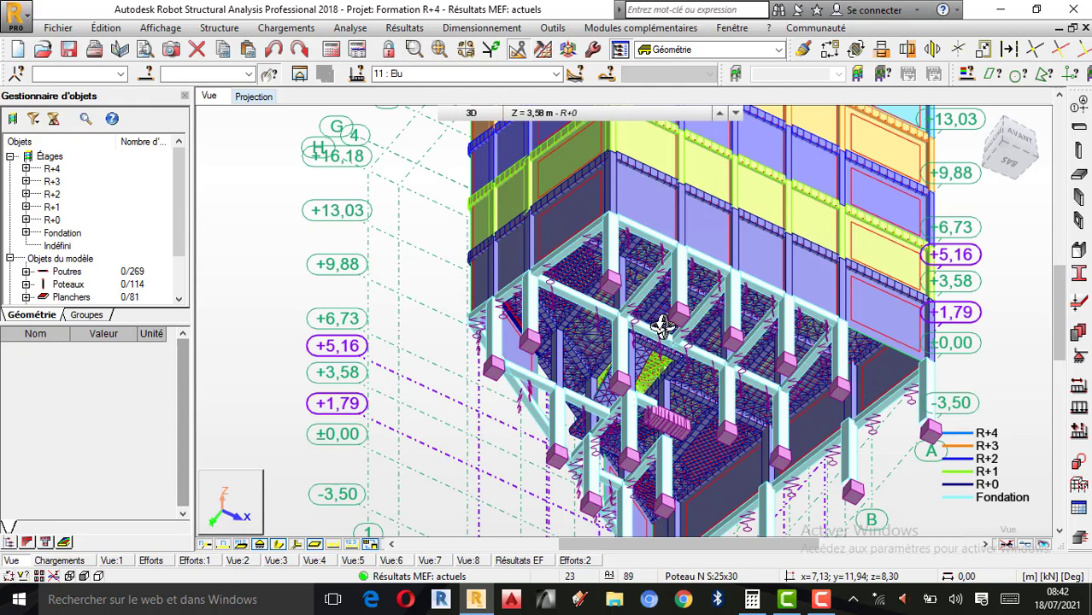
{"action": "scroll", "coordinate": [649, 316], "scroll_direction": "down", "scroll_amount": 1}
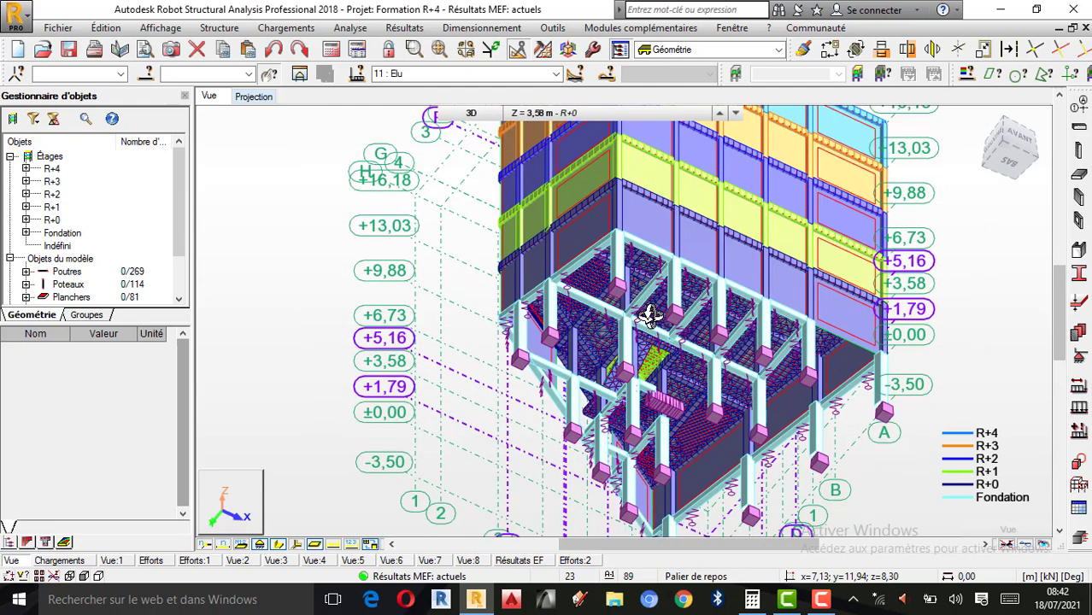
{"action": "scroll", "coordinate": [649, 316], "scroll_direction": "down", "scroll_amount": 1}
{"action": "scroll", "coordinate": [877, 433], "scroll_direction": "up", "scroll_amount": 1}
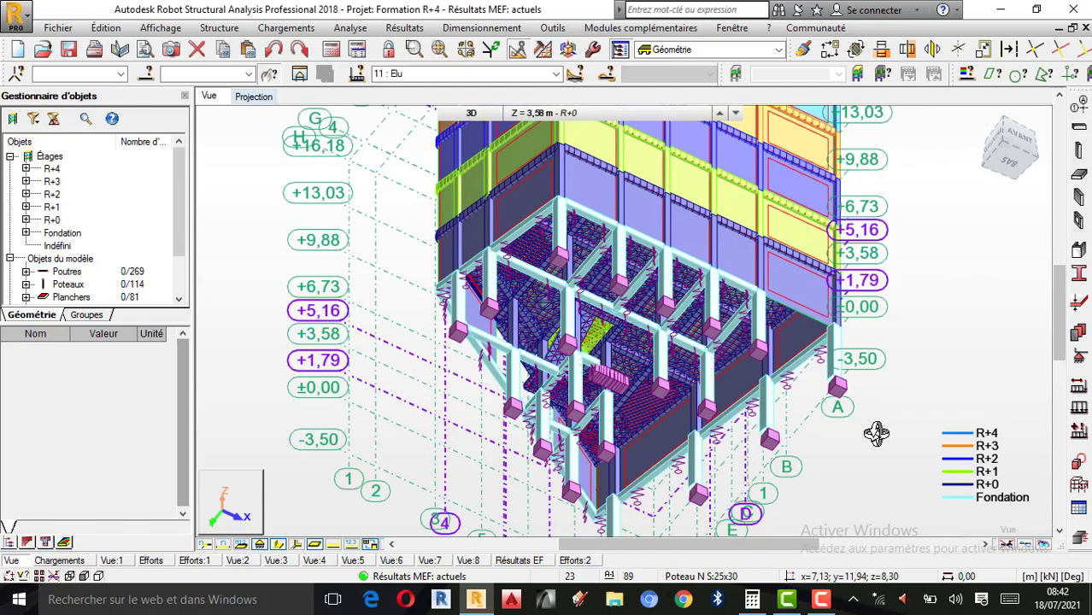
{"action": "scroll", "coordinate": [853, 454], "scroll_direction": "up", "scroll_amount": 1}
{"action": "scroll", "coordinate": [761, 438], "scroll_direction": "up", "scroll_amount": 1}
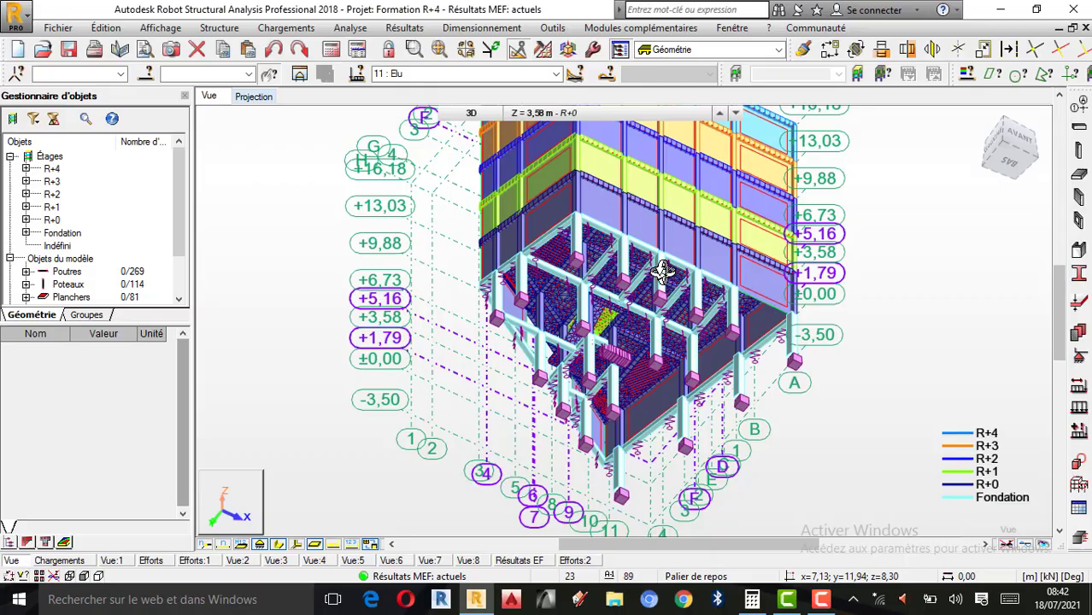
{"action": "scroll", "coordinate": [671, 246], "scroll_direction": "up", "scroll_amount": 2}
{"action": "scroll", "coordinate": [673, 255], "scroll_direction": "up", "scroll_amount": 1}
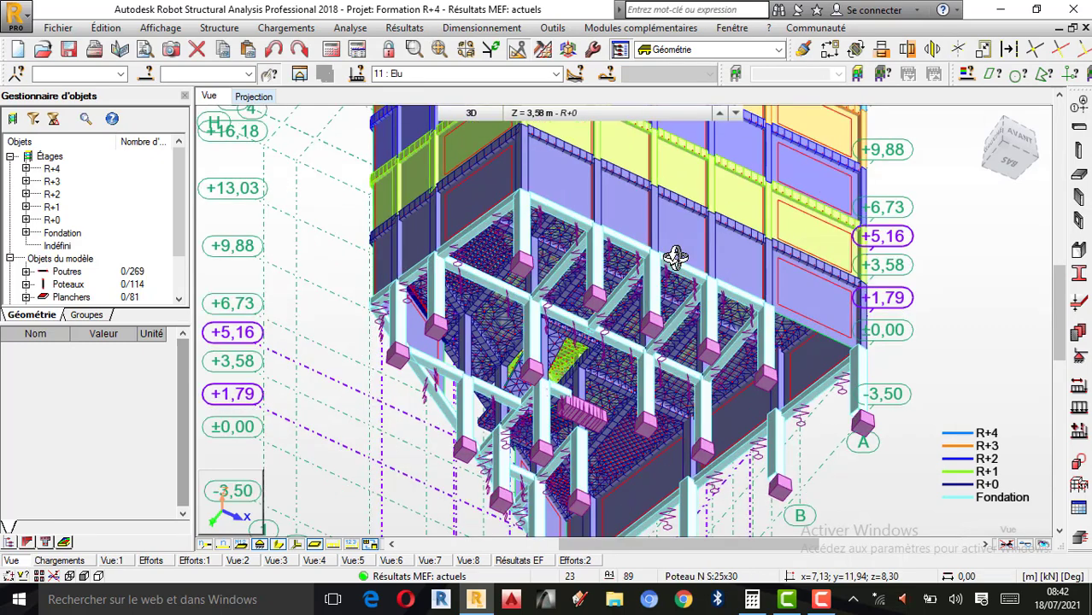
{"action": "scroll", "coordinate": [580, 300], "scroll_direction": "down", "scroll_amount": 1}
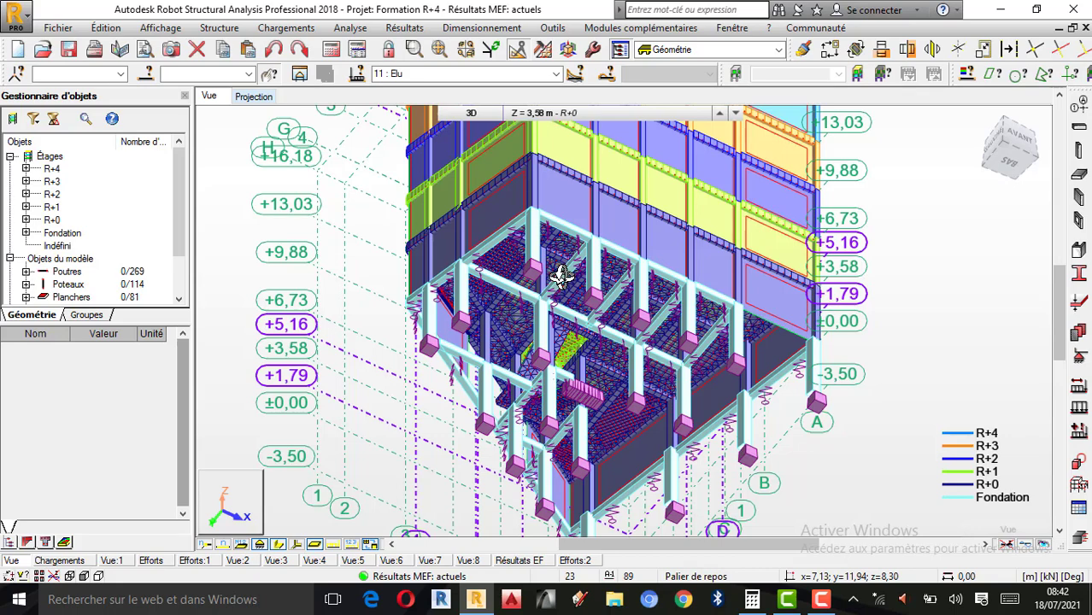
{"action": "mouse_move", "coordinate": [555, 307]}
{"action": "left_mouse_down"}
{"action": "mouse_move", "coordinate": [566, 305]}
{"action": "mouse_move", "coordinate": [556, 315]}
{"action": "left_mouse_up"}
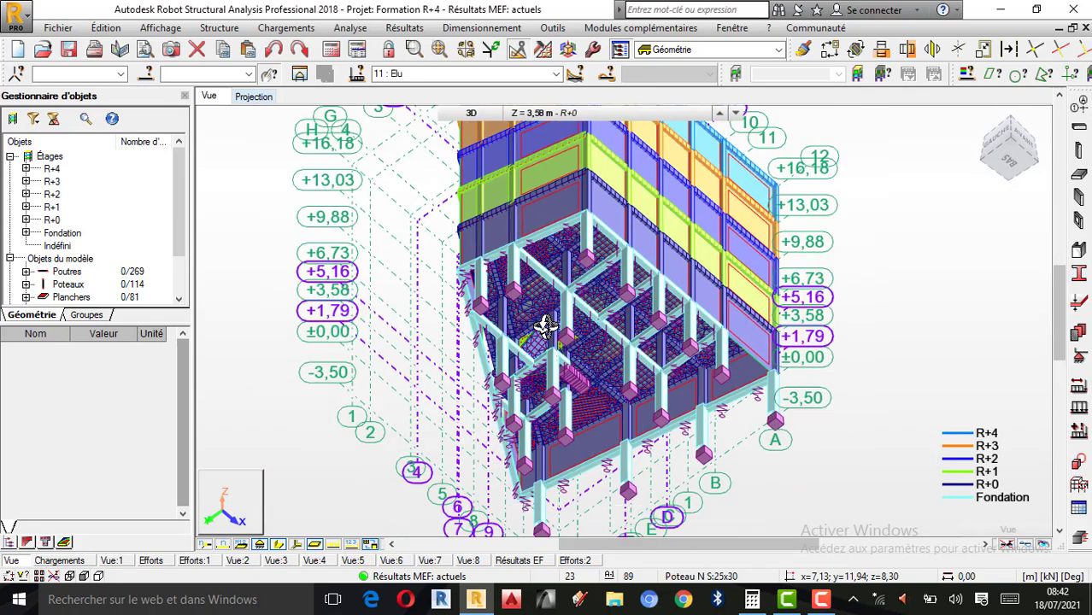
- Review the global extremes of the bar forces table, and return to the 3D structure view
{"action": "left_click", "coordinate": [575, 560]}
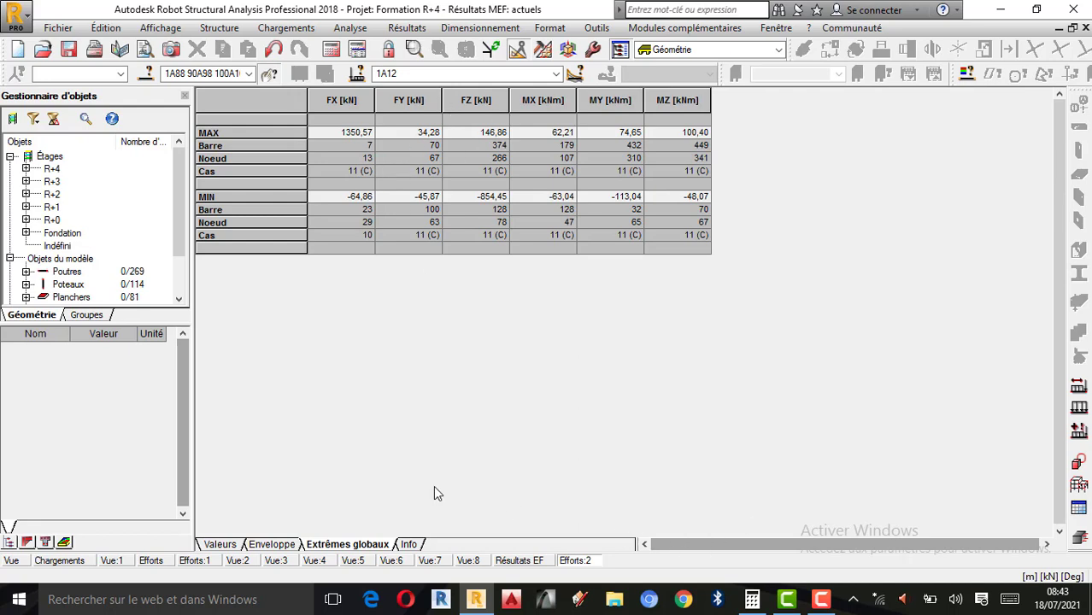
{"action": "left_click", "coordinate": [43, 560]}
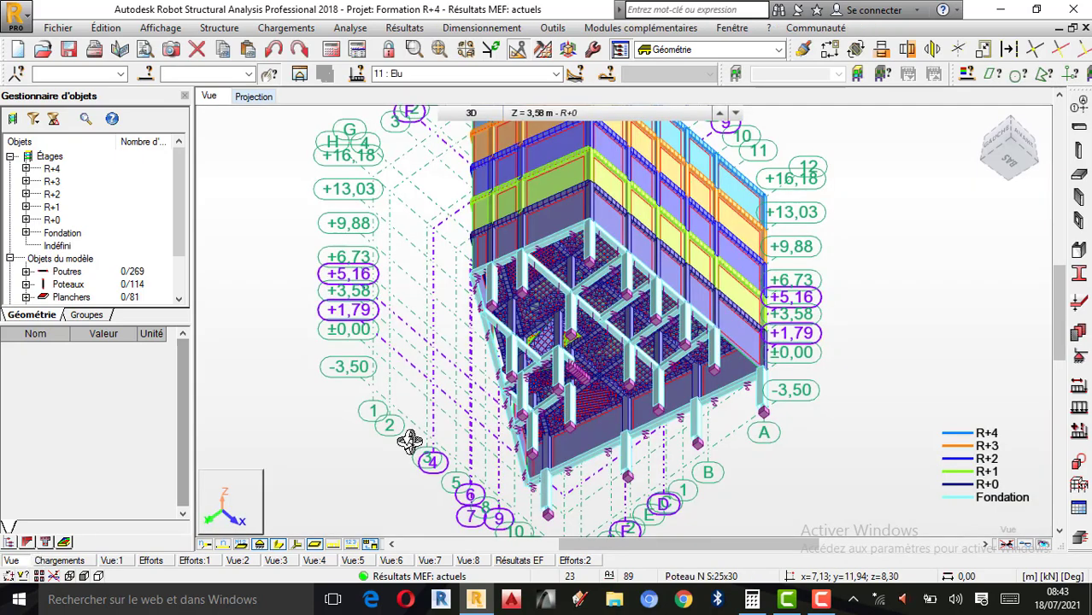
- Display the axial force Fx diagram on the bars for the ELU combination
{"action": "scroll", "coordinate": [594, 343], "scroll_direction": "up", "scroll_amount": 2}
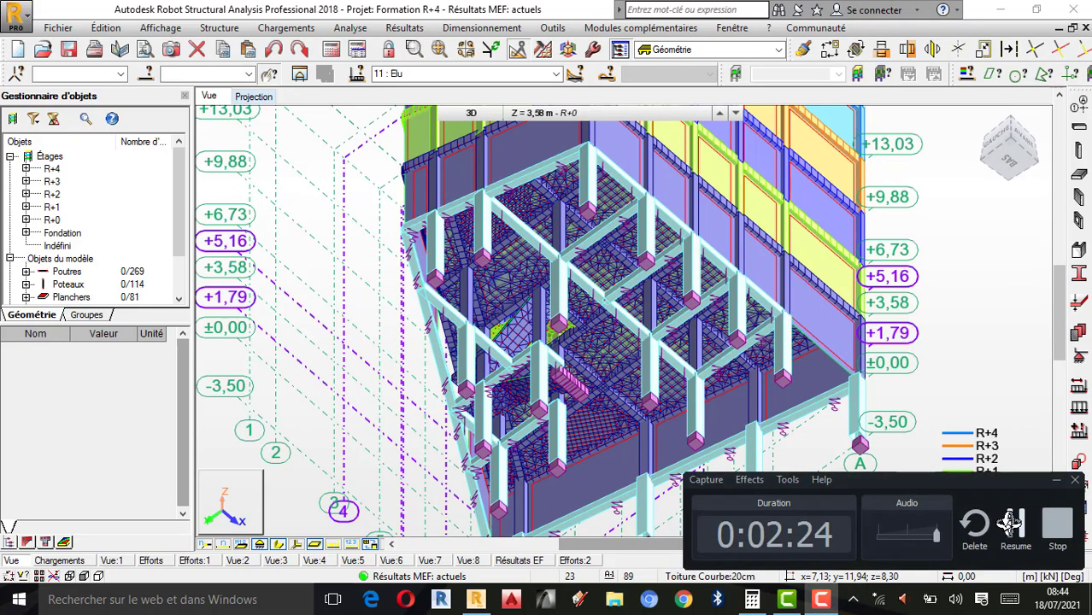
{"action": "left_click", "coordinate": [405, 27]}
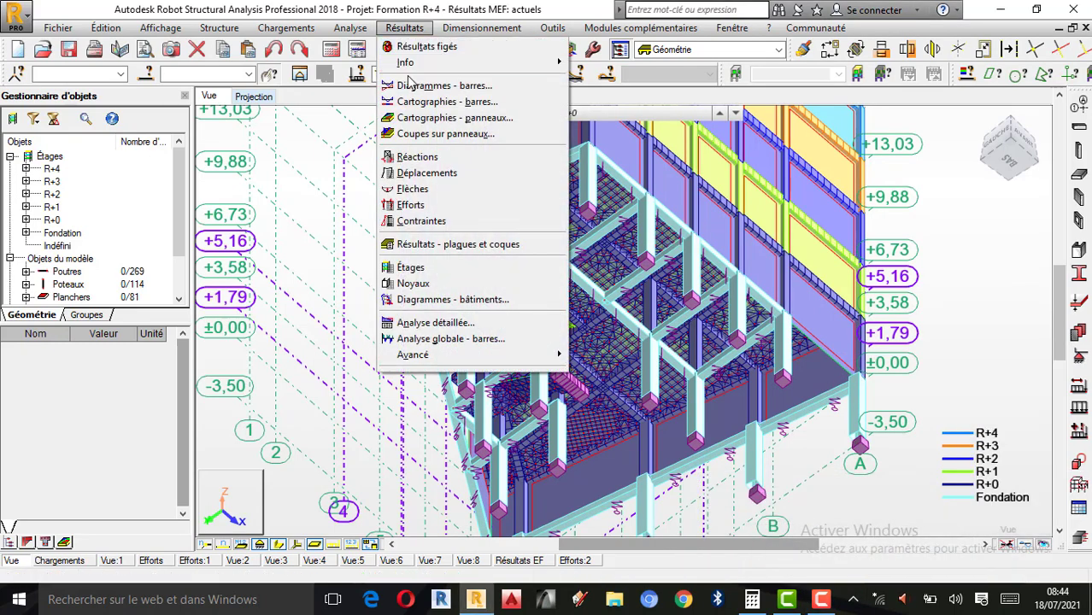
{"action": "left_click", "coordinate": [432, 87]}
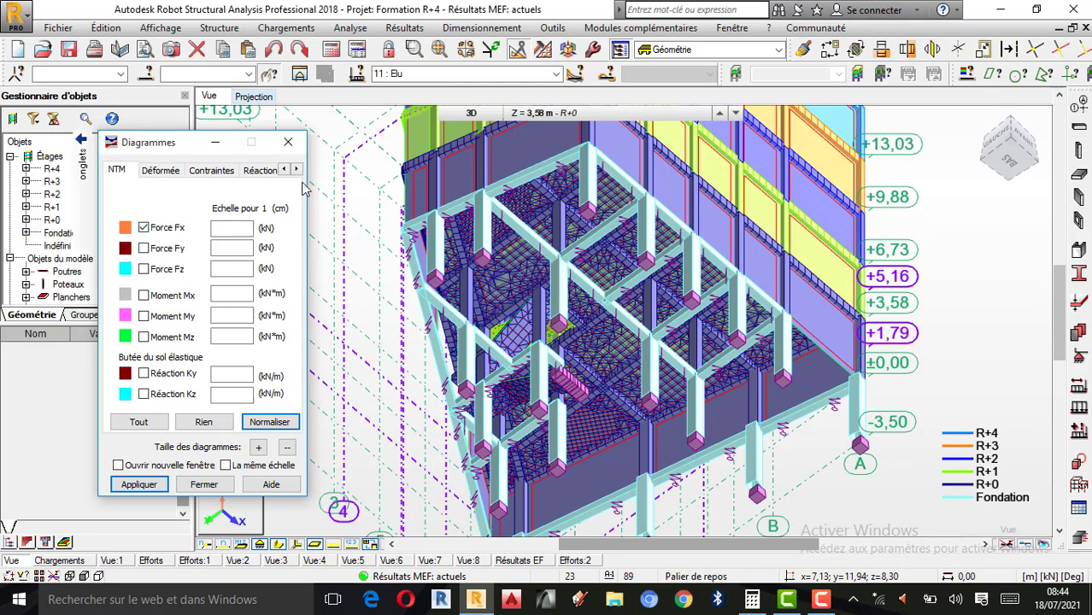
{"action": "left_click", "coordinate": [139, 485]}
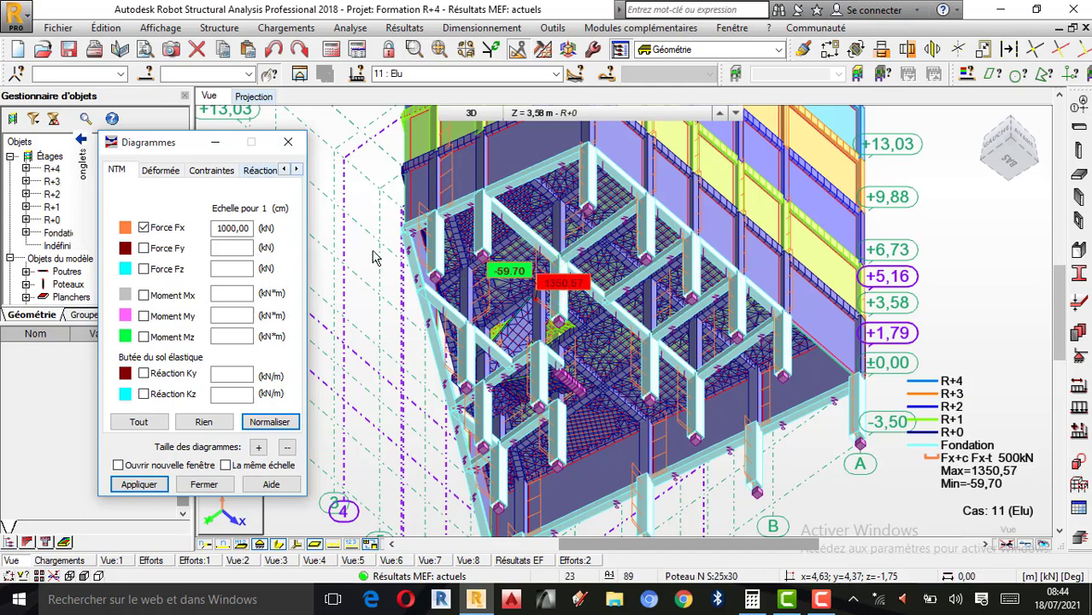
- Locate the maximum Fx label in the foundation and select the 45x45 column it marks (bar 7)
{"action": "right_click", "coordinate": [461, 289]}
{"action": "left_click", "coordinate": [290, 354]}
{"action": "left_click_drag", "start_coordinate": [625, 400], "coordinate": [695, 453]}
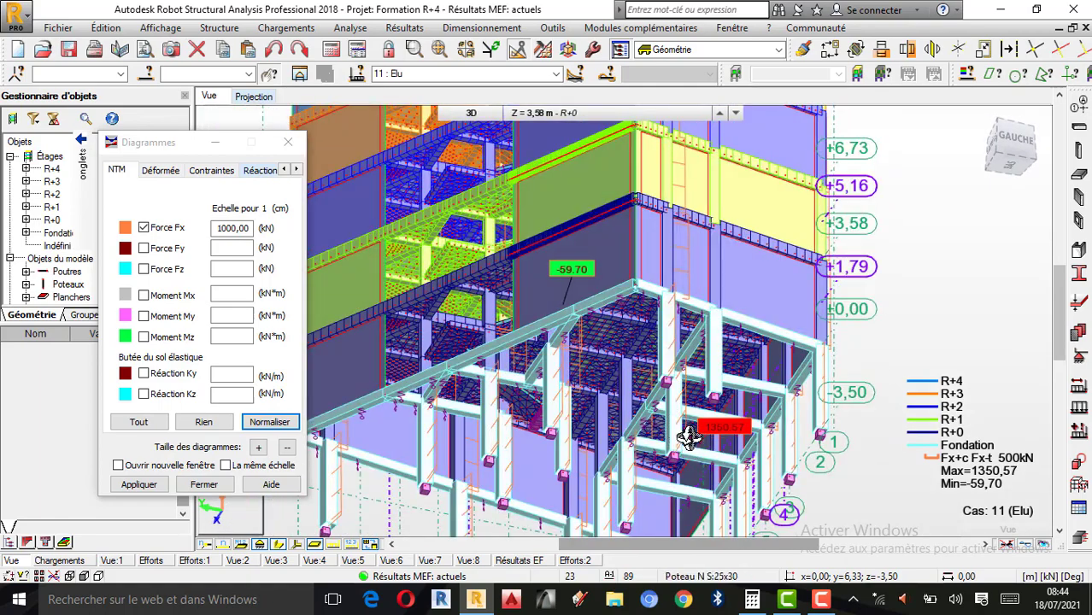
{"action": "right_click", "coordinate": [974, 313]}
{"action": "left_click", "coordinate": [908, 323]}
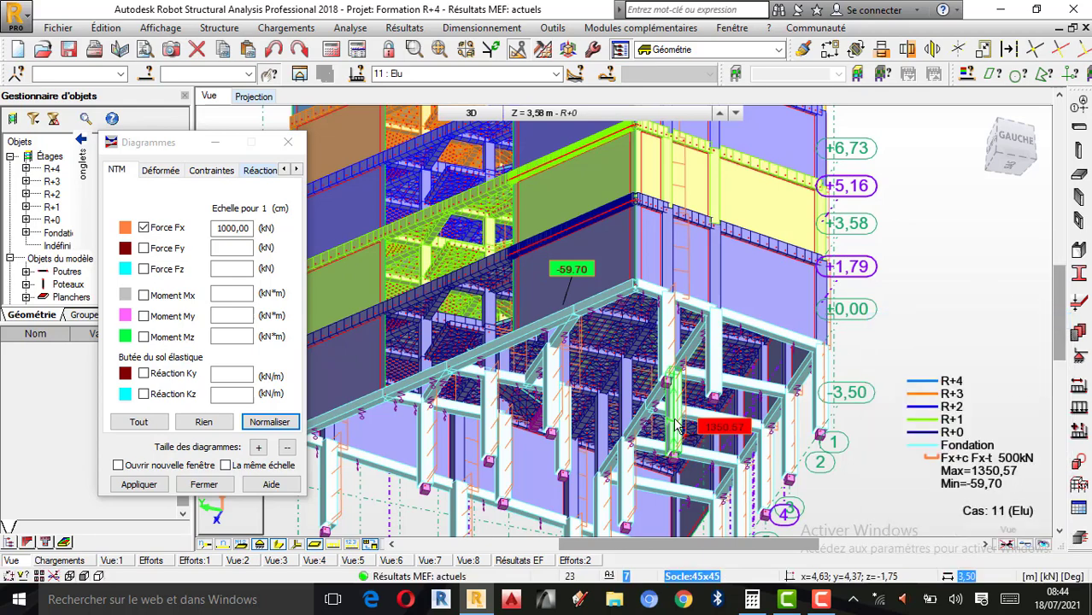
{"action": "left_click", "coordinate": [675, 424]}
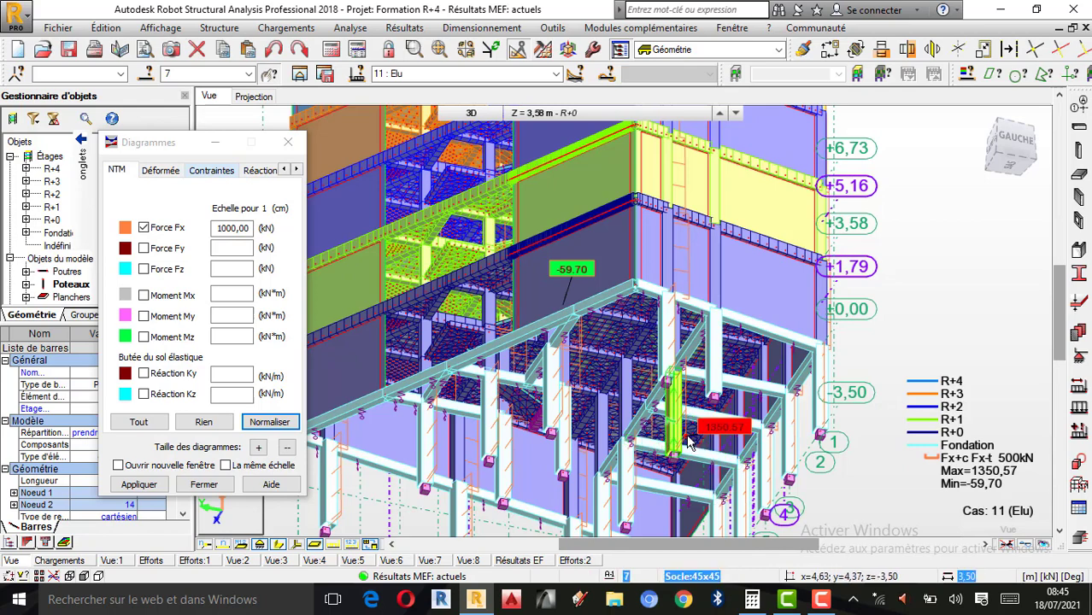
- Select the column directly above the most loaded foundation column (bar 63), and inspect the support at the foundation column's base
{"action": "scroll", "coordinate": [690, 412], "scroll_direction": "up", "scroll_amount": 1}
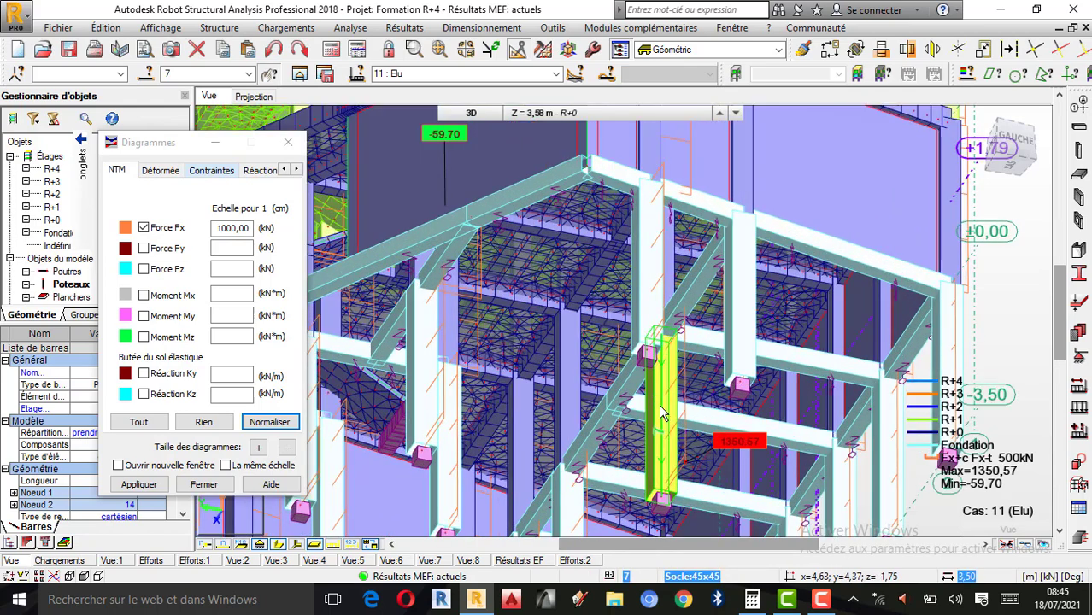
{"action": "right_click", "coordinate": [851, 340]}
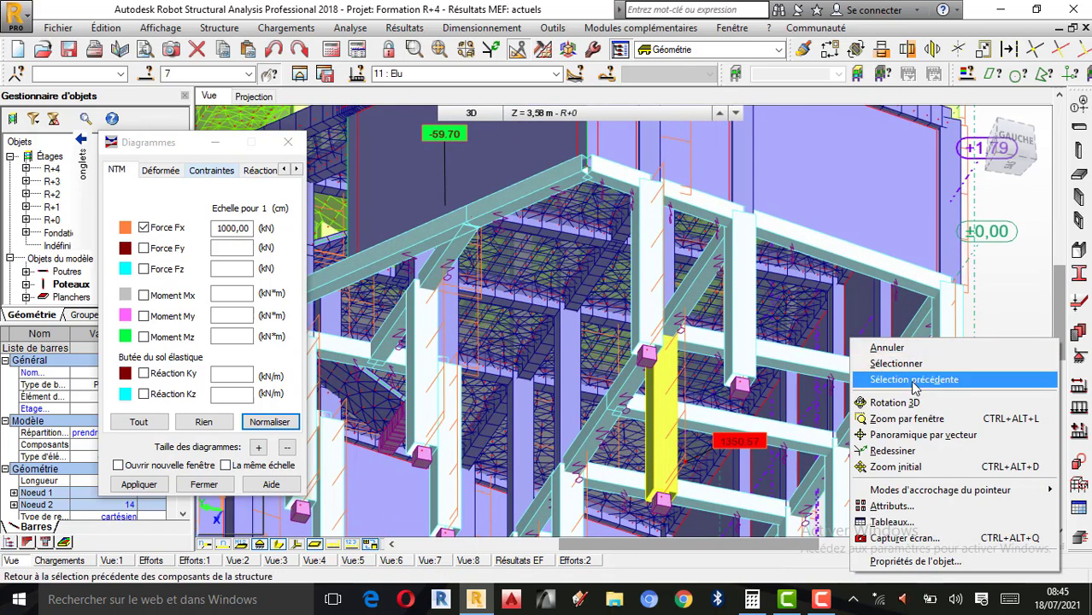
{"action": "left_click", "coordinate": [880, 393]}
{"action": "left_click_drag", "start_coordinate": [787, 389], "coordinate": [763, 378]}
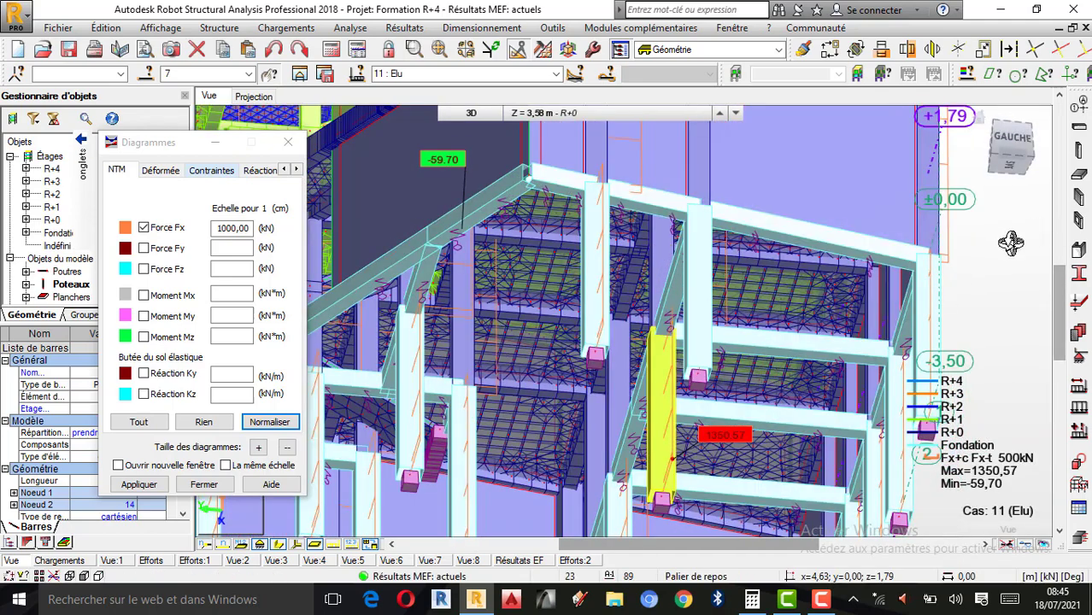
{"action": "right_click", "coordinate": [1066, 250]}
{"action": "left_click", "coordinate": [927, 284]}
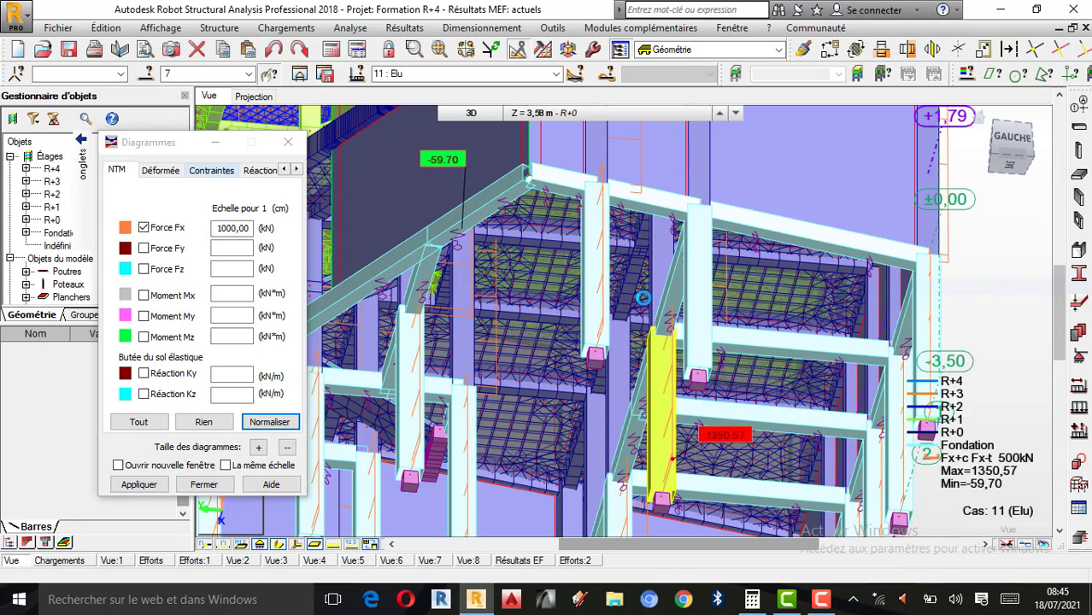
{"action": "left_click", "coordinate": [664, 259]}
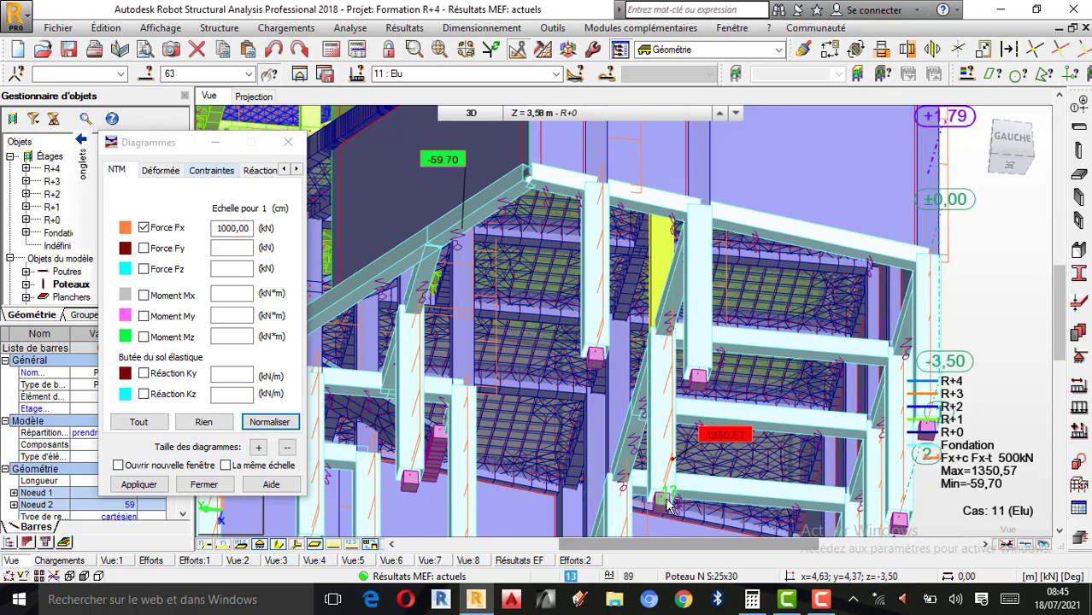
{"action": "scroll", "coordinate": [667, 504], "scroll_direction": "up", "scroll_amount": 3}
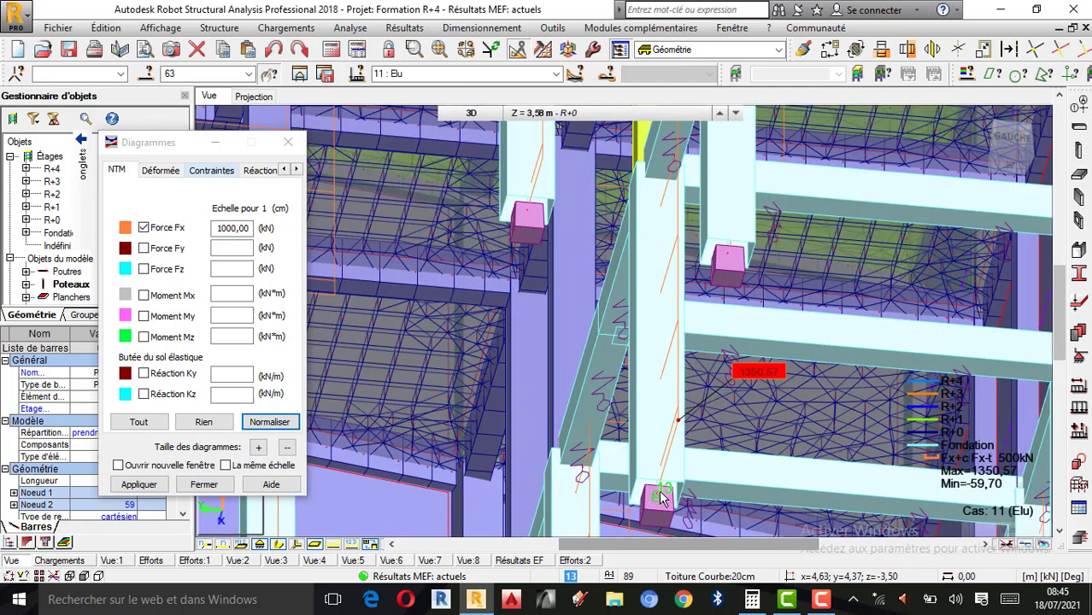
- Set the diagram fill to Uniforme in the diagram parameters and apply it to the Fx diagrams
{"action": "left_click", "coordinate": [296, 169]}
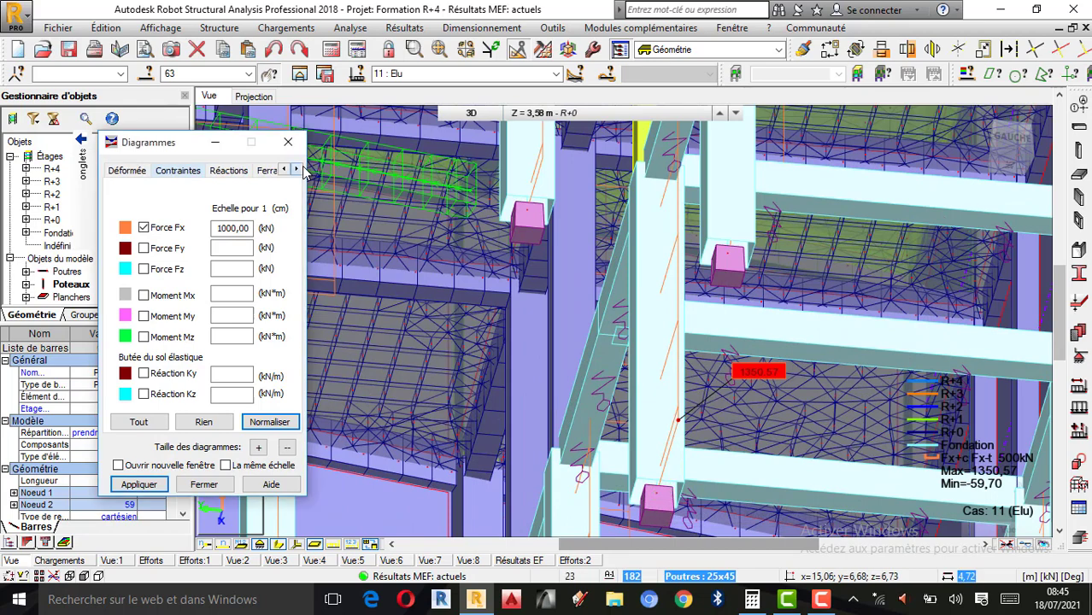
{"action": "left_click", "coordinate": [295, 169]}
{"action": "left_click", "coordinate": [296, 170]}
{"action": "left_click", "coordinate": [233, 170]}
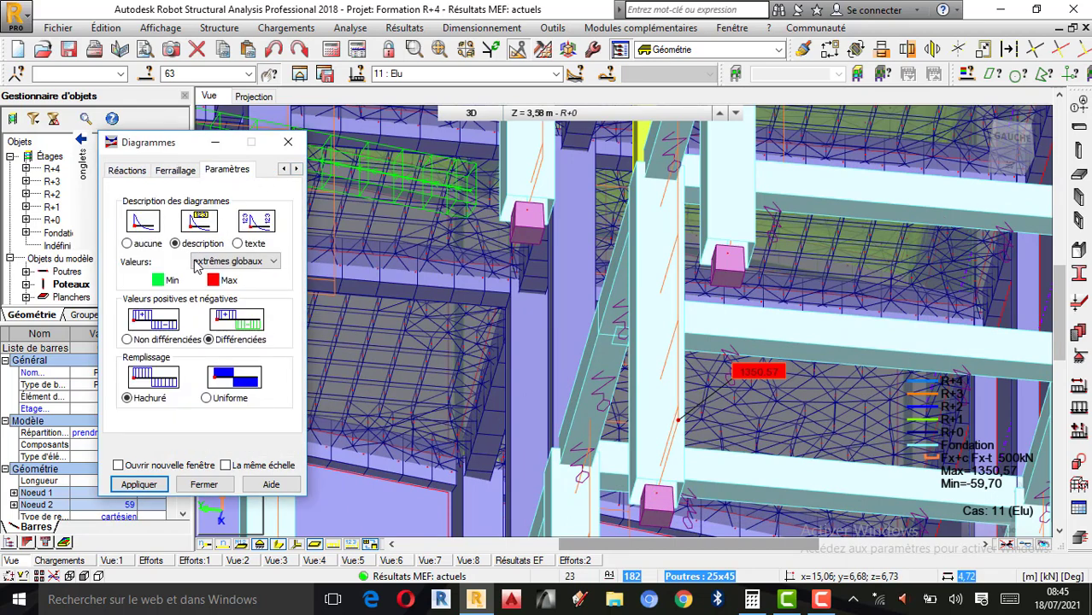
{"action": "left_click", "coordinate": [207, 399]}
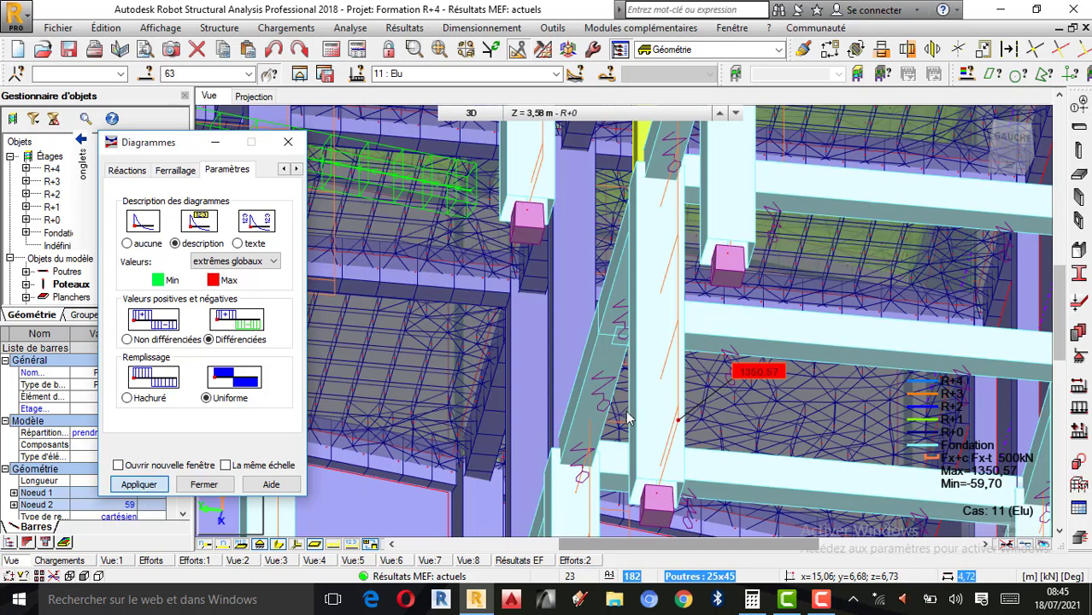
{"action": "scroll", "coordinate": [749, 366], "scroll_direction": "down", "scroll_amount": 2}
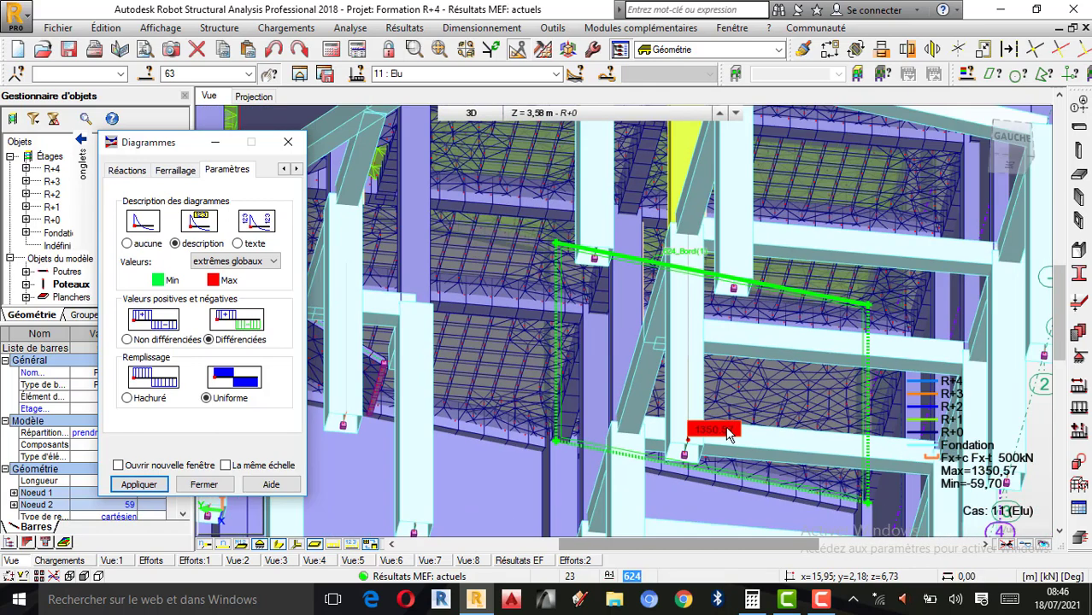
{"action": "scroll", "coordinate": [727, 434], "scroll_direction": "down", "scroll_amount": 2}
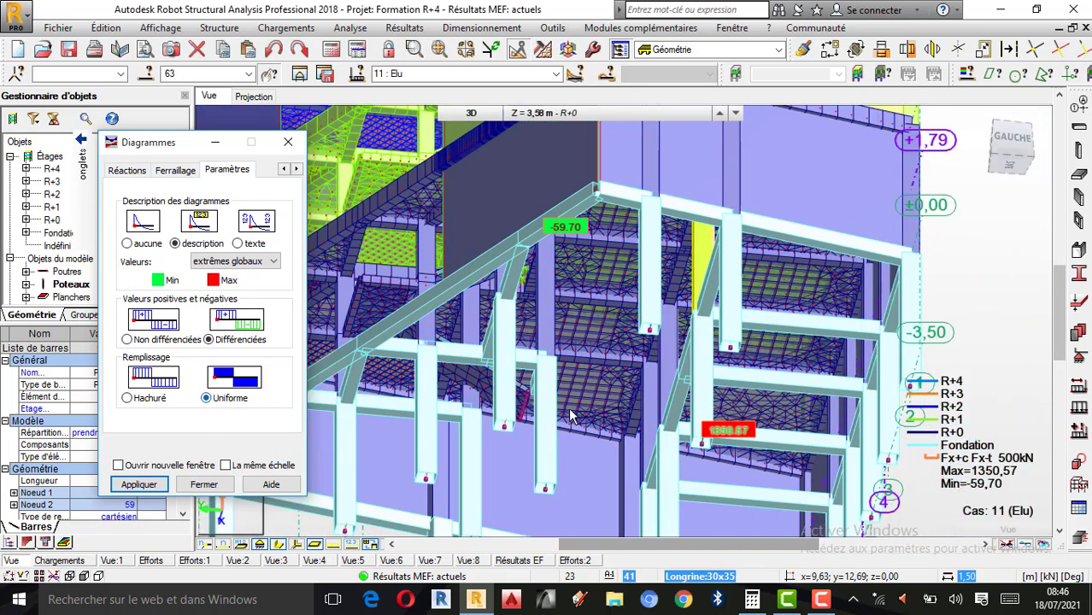
{"action": "scroll", "coordinate": [571, 417], "scroll_direction": "down", "scroll_amount": 1}
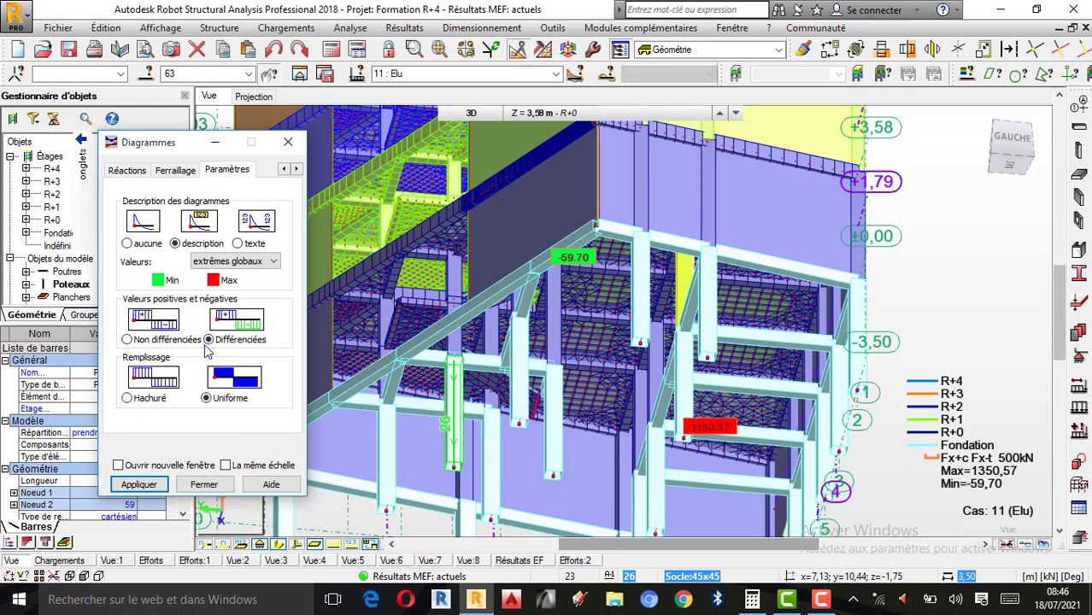
- Set the diagram fill back to Hachuré and apply it to the Fx diagrams
{"action": "left_click", "coordinate": [133, 398]}
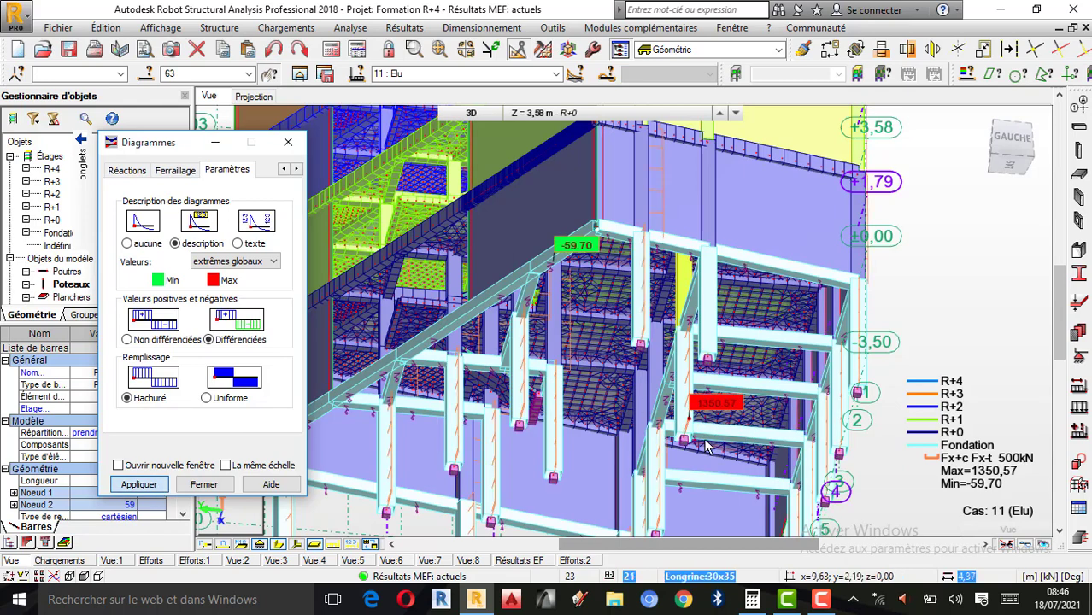
{"action": "scroll", "coordinate": [706, 435], "scroll_direction": "down", "scroll_amount": 2}
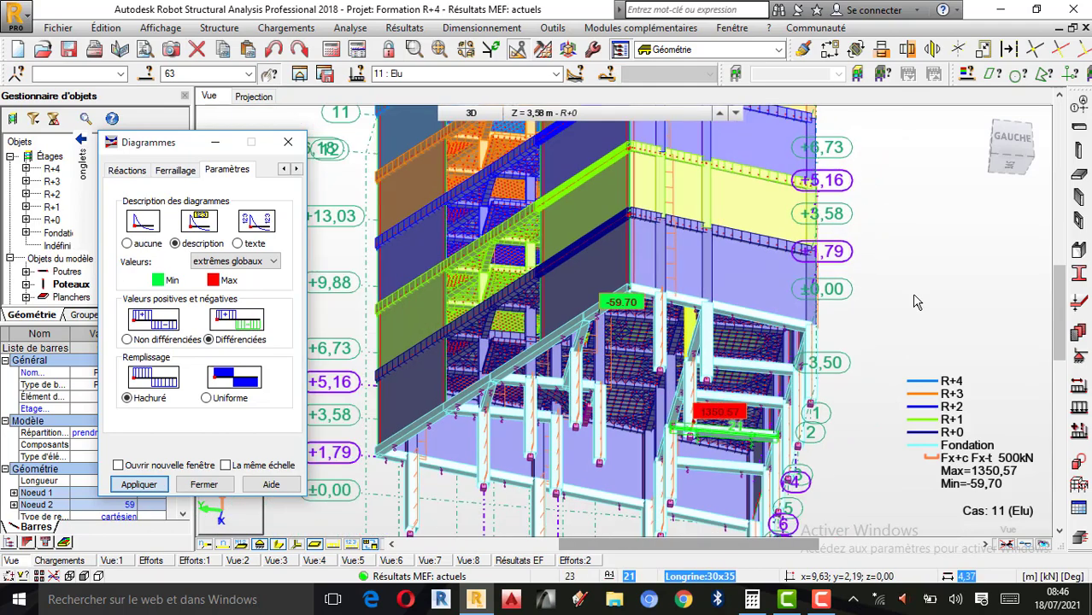
- Clear the bar selection in the 3D view of the building's foundation
{"action": "right_click", "coordinate": [740, 351]}
{"action": "left_click", "coordinate": [800, 183]}
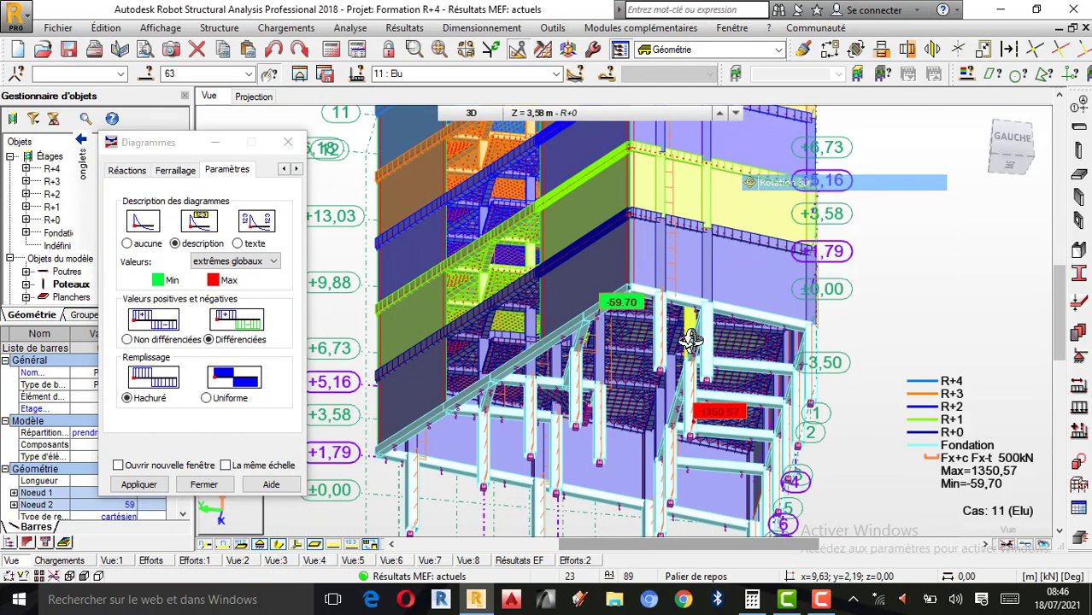
{"action": "left_click_drag", "start_coordinate": [686, 340], "coordinate": [726, 328]}
{"action": "right_click", "coordinate": [814, 274]}
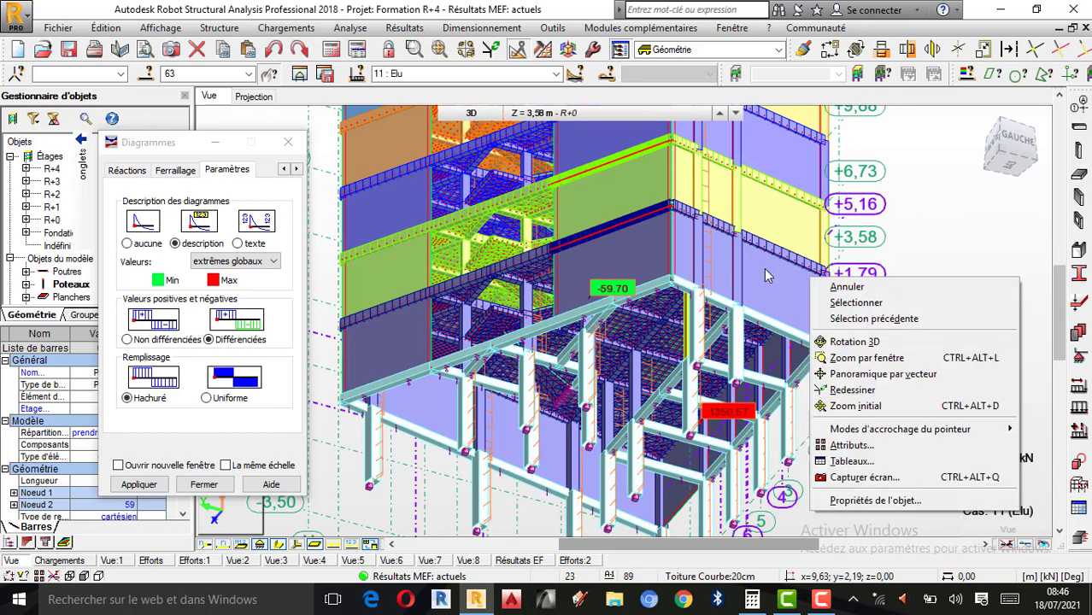
{"action": "left_click", "coordinate": [922, 211]}
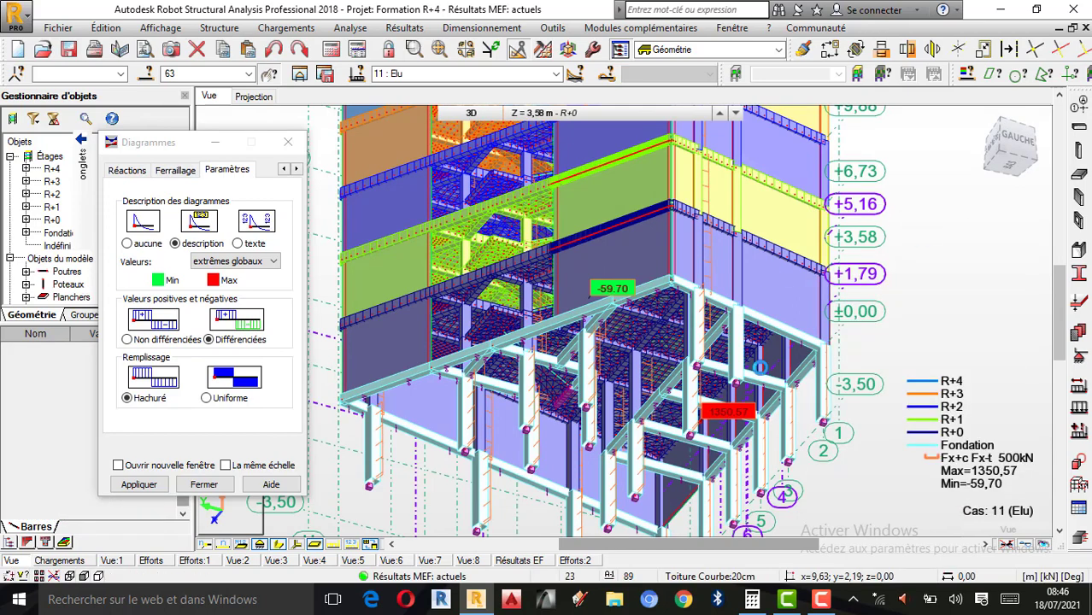
{"action": "left_click", "coordinate": [702, 436]}
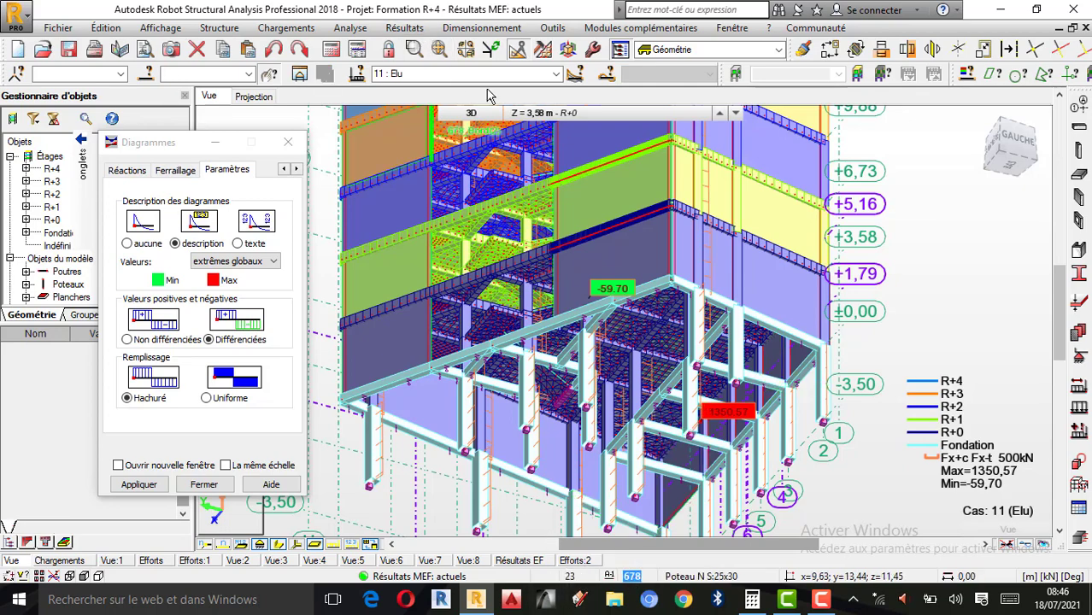
- Open the global extremes of the Efforts table and examine which bar and node carry the maximum FX
{"action": "left_click", "coordinate": [419, 30]}
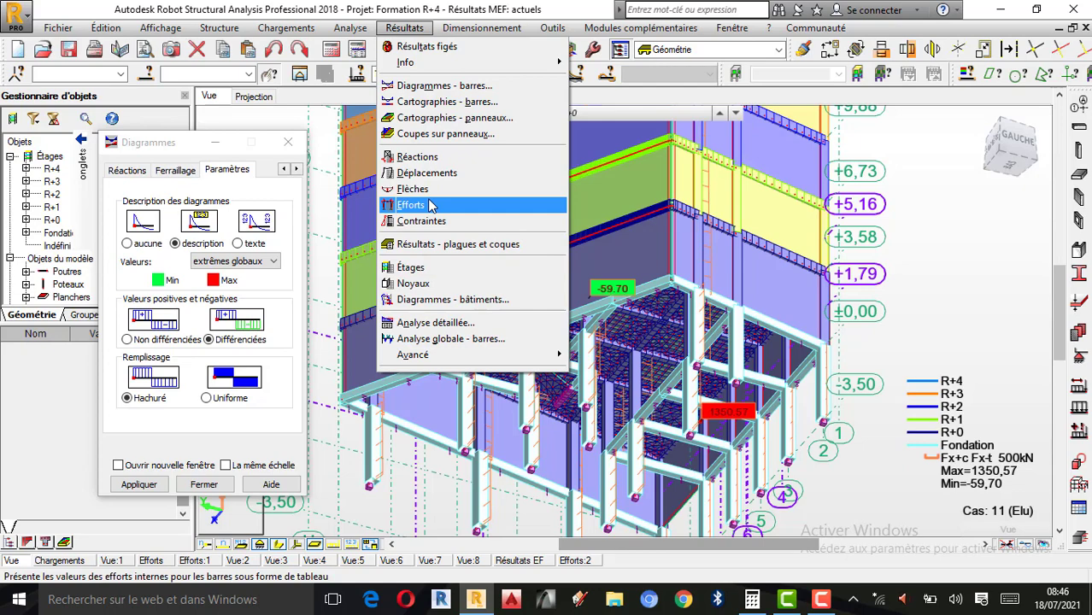
{"action": "left_click", "coordinate": [575, 563]}
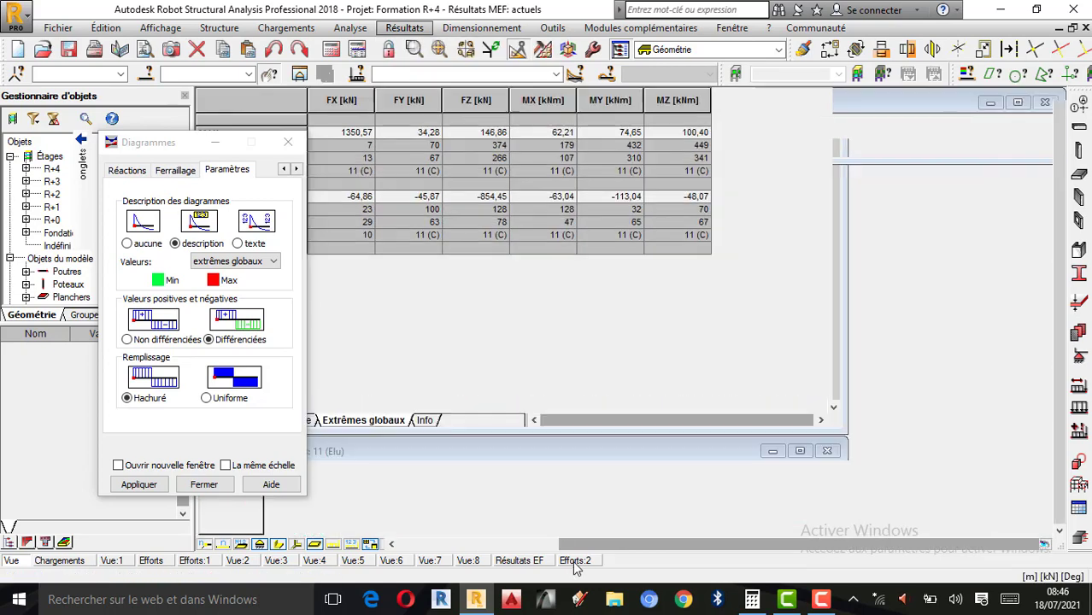
{"action": "left_click", "coordinate": [146, 153]}
{"action": "left_click_drag", "start_coordinate": [144, 155], "coordinate": [68, 204]}
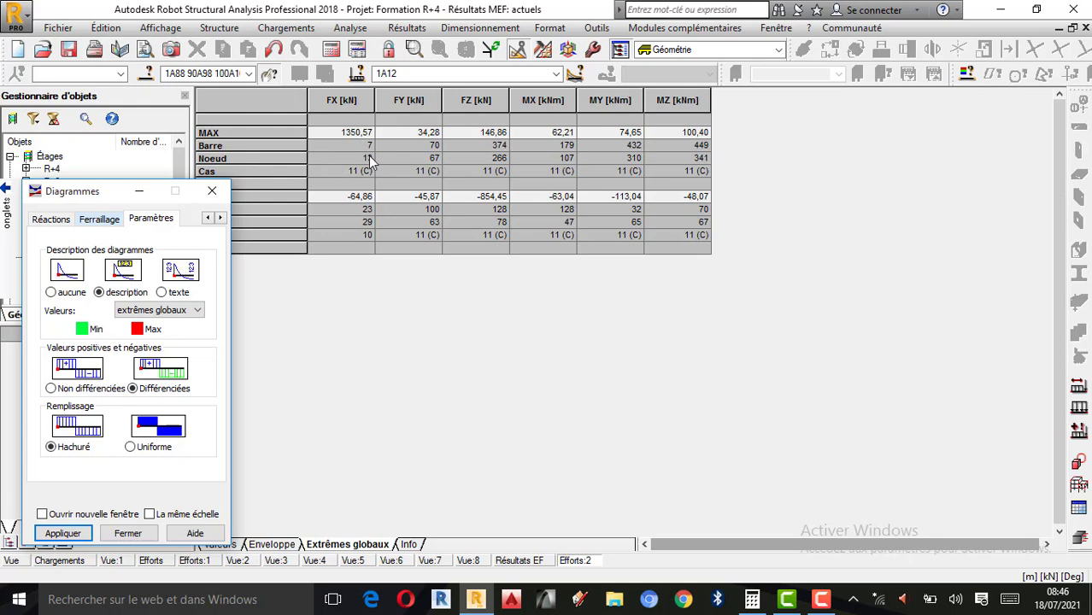
- Return to the 3D model and examine the foundation column at the maximum Fx label from below
{"action": "left_click", "coordinate": [17, 562]}
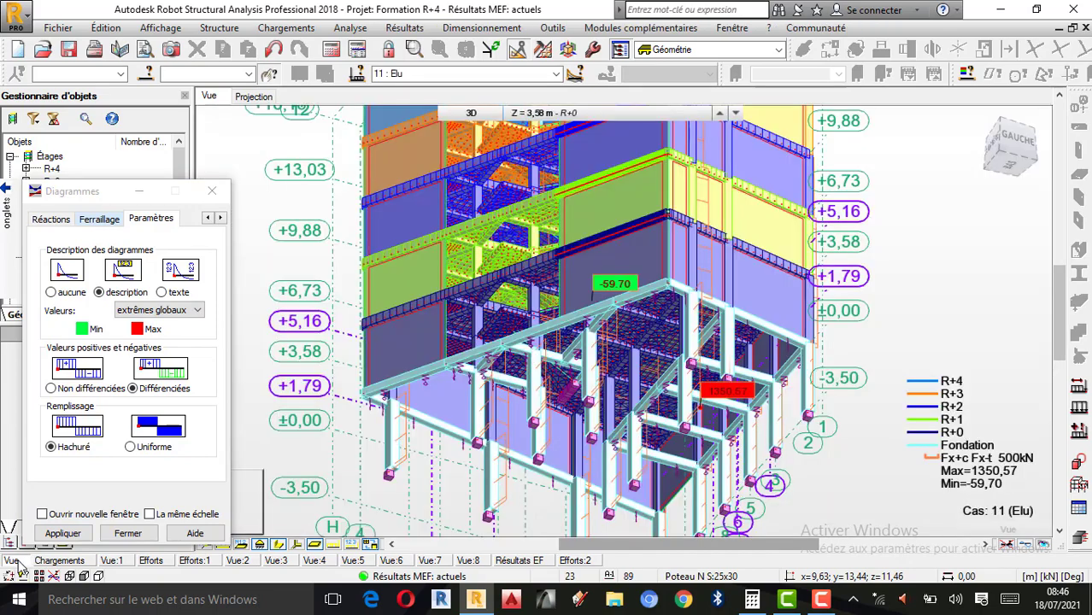
{"action": "scroll", "coordinate": [595, 287], "scroll_direction": "down", "scroll_amount": 1}
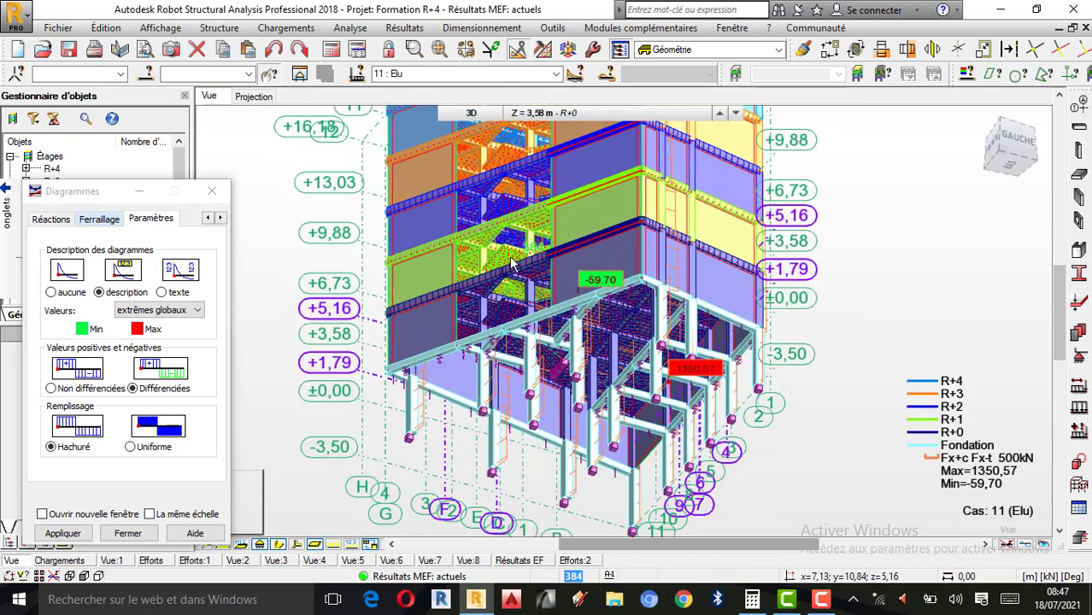
{"action": "scroll", "coordinate": [701, 440], "scroll_direction": "up", "scroll_amount": 3}
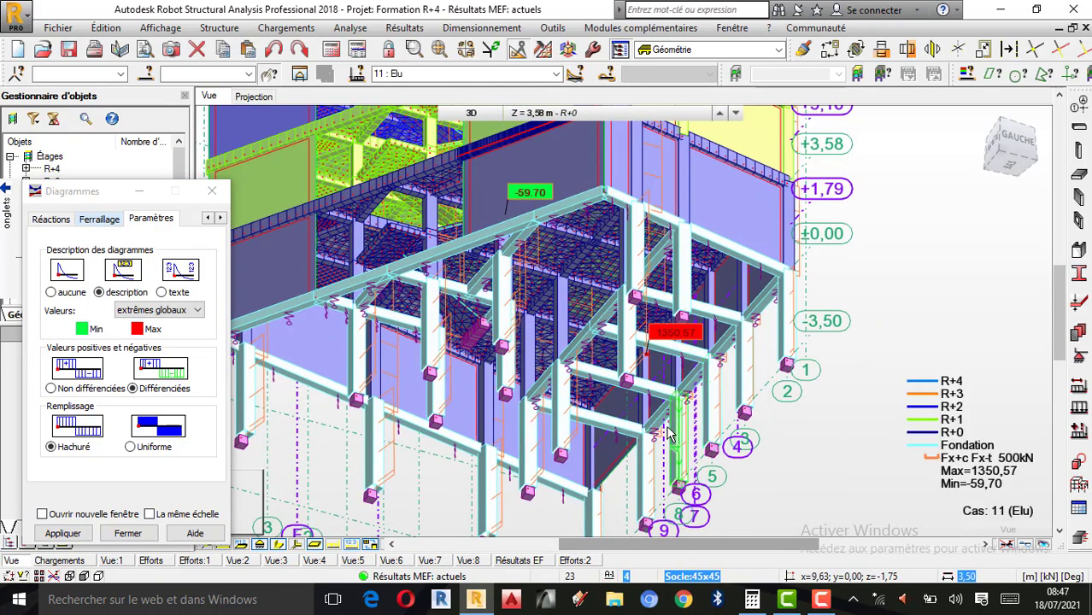
{"action": "scroll", "coordinate": [687, 405], "scroll_direction": "up", "scroll_amount": 1}
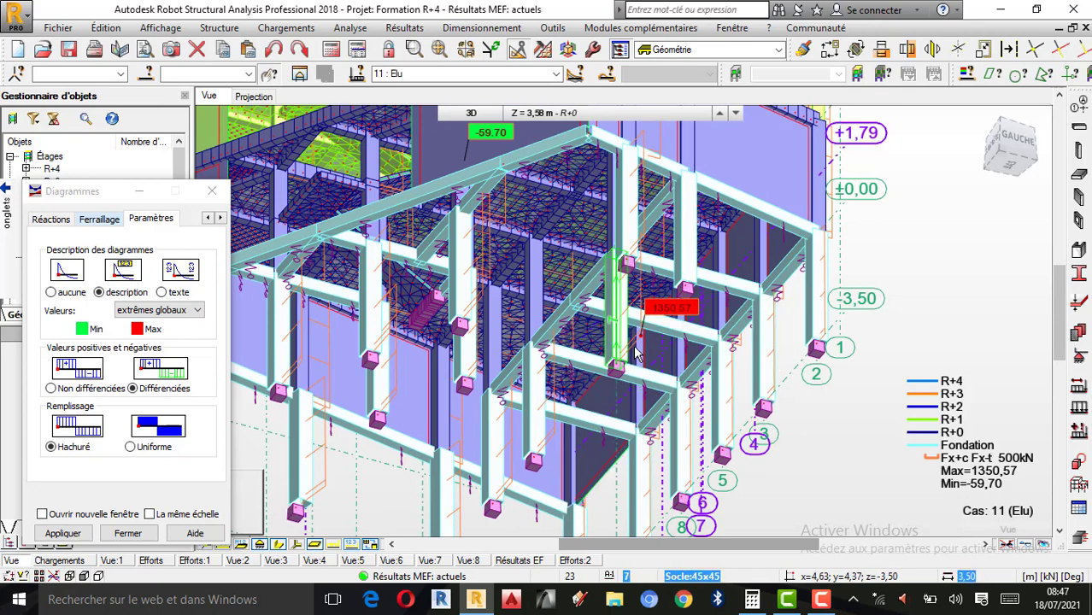
{"action": "scroll", "coordinate": [654, 385], "scroll_direction": "down", "scroll_amount": 1}
{"action": "scroll", "coordinate": [673, 369], "scroll_direction": "down", "scroll_amount": 1}
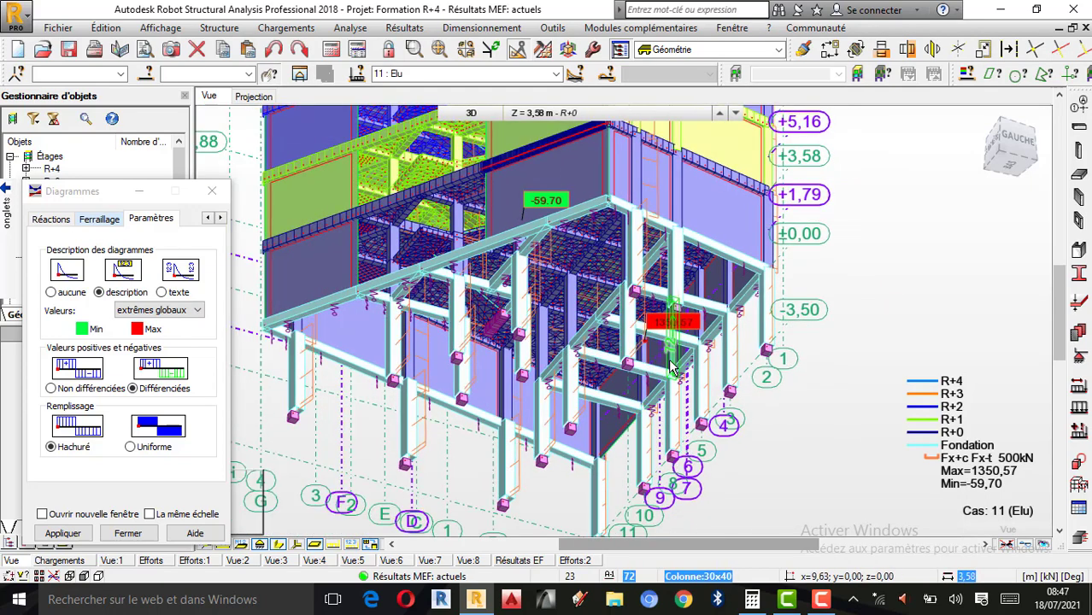
{"action": "right_click", "coordinate": [739, 304]}
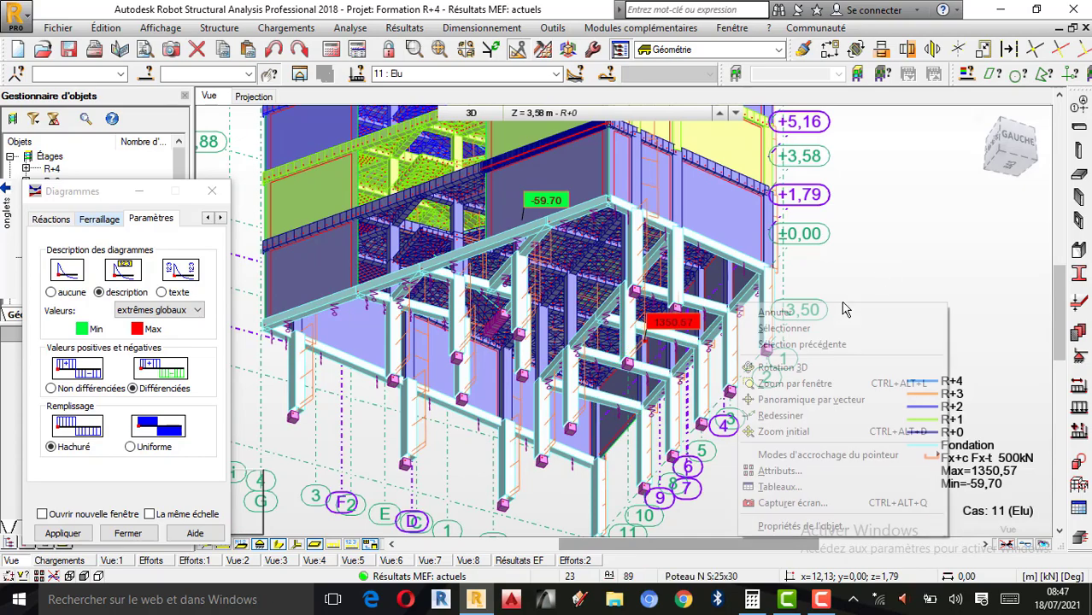
{"action": "left_click", "coordinate": [788, 370]}
{"action": "left_click_drag", "start_coordinate": [754, 318], "coordinate": [822, 446]}
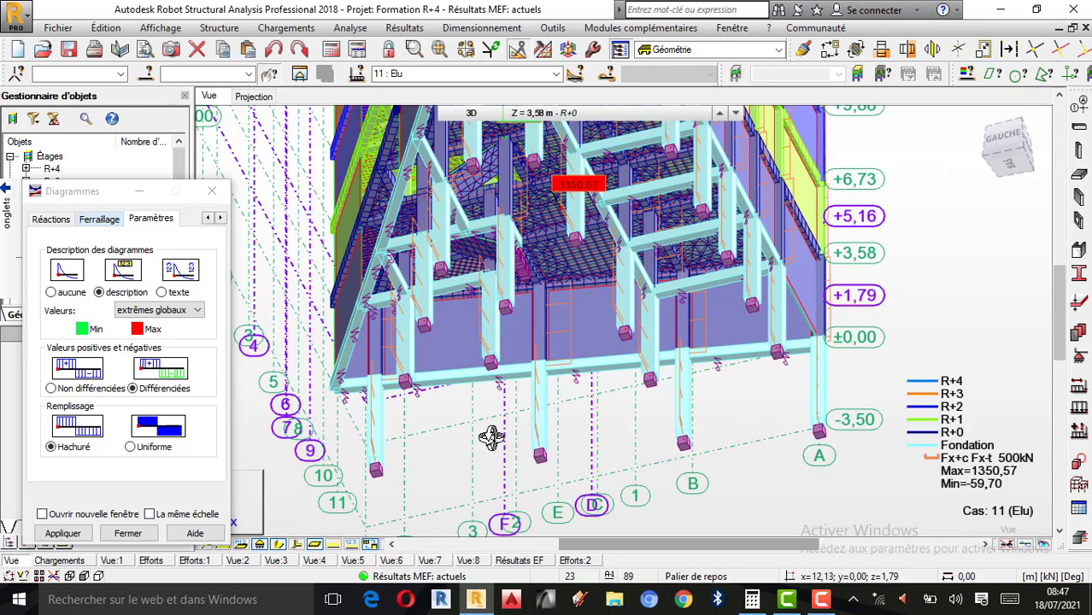
- Select node 13 at the base of the most loaded foundation column by its number
{"action": "scroll", "coordinate": [619, 494], "scroll_direction": "down", "scroll_amount": 2}
{"action": "scroll", "coordinate": [610, 285], "scroll_direction": "up", "scroll_amount": 6}
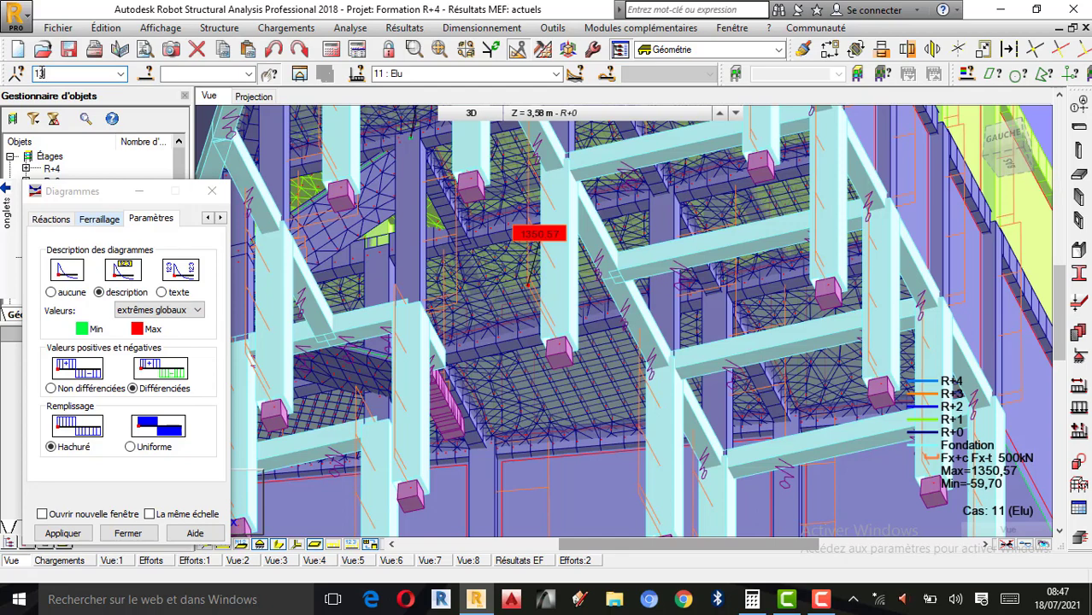
{"action": "type", "text": "13"}
{"action": "key", "text": "Return"}
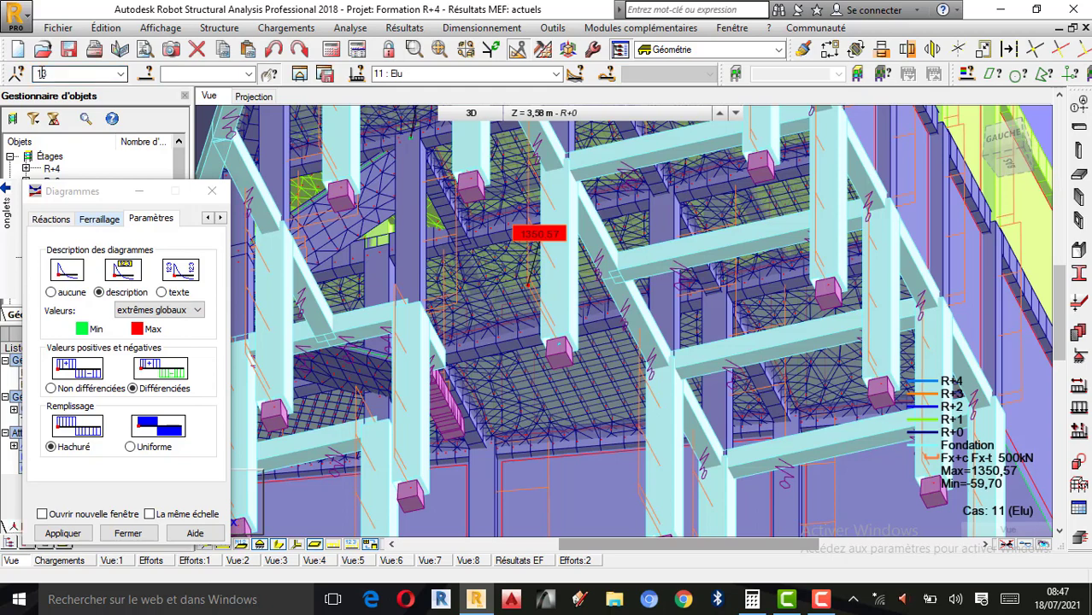
{"action": "scroll", "coordinate": [547, 363], "scroll_direction": "up", "scroll_amount": 2}
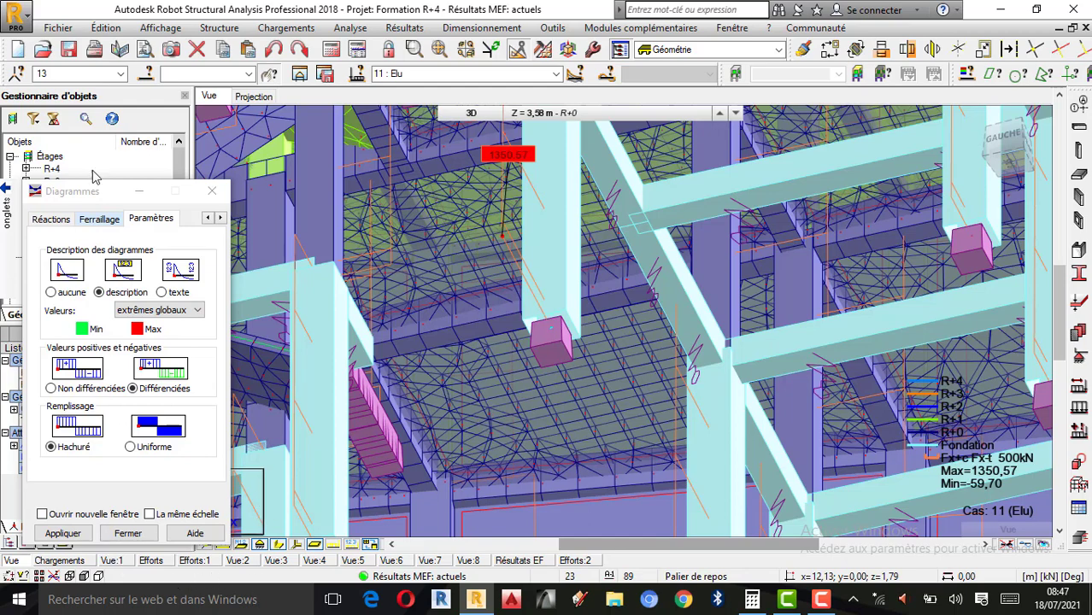
- Hide the support symbols to expose the selected node at the base of the most loaded column
{"action": "left_click_drag", "start_coordinate": [90, 201], "coordinate": [90, 162]}
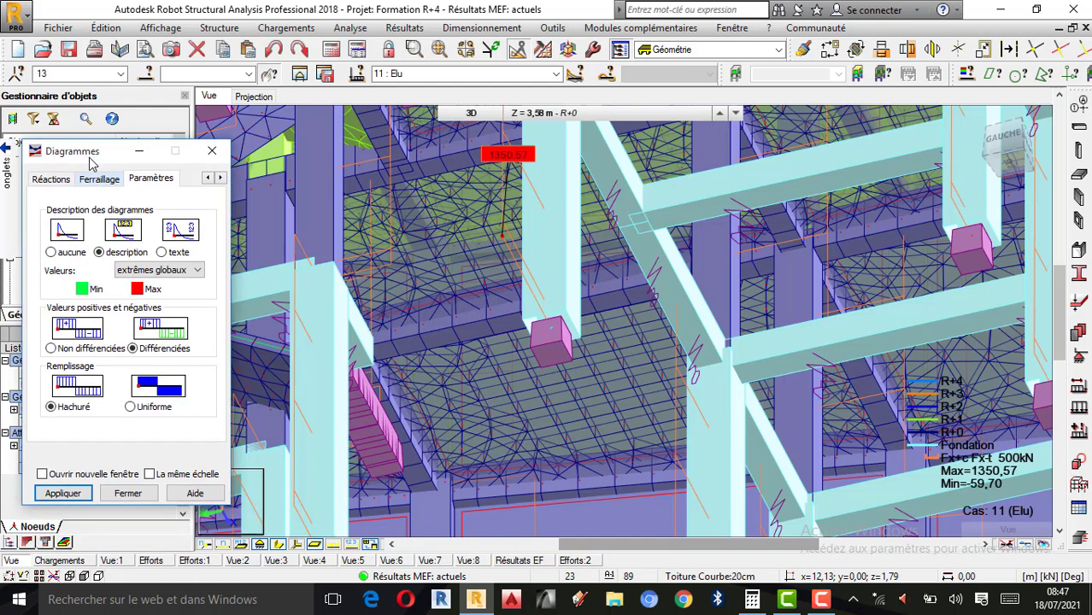
{"action": "left_click", "coordinate": [261, 547]}
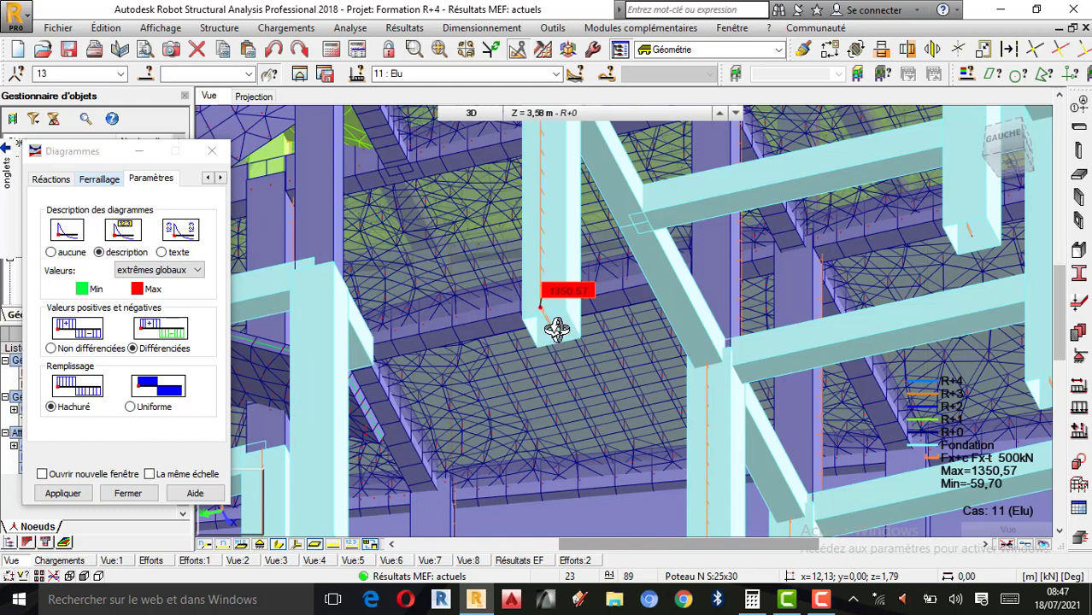
{"action": "scroll", "coordinate": [565, 346], "scroll_direction": "up", "scroll_amount": 1}
{"action": "scroll", "coordinate": [565, 346], "scroll_direction": "up", "scroll_amount": 1}
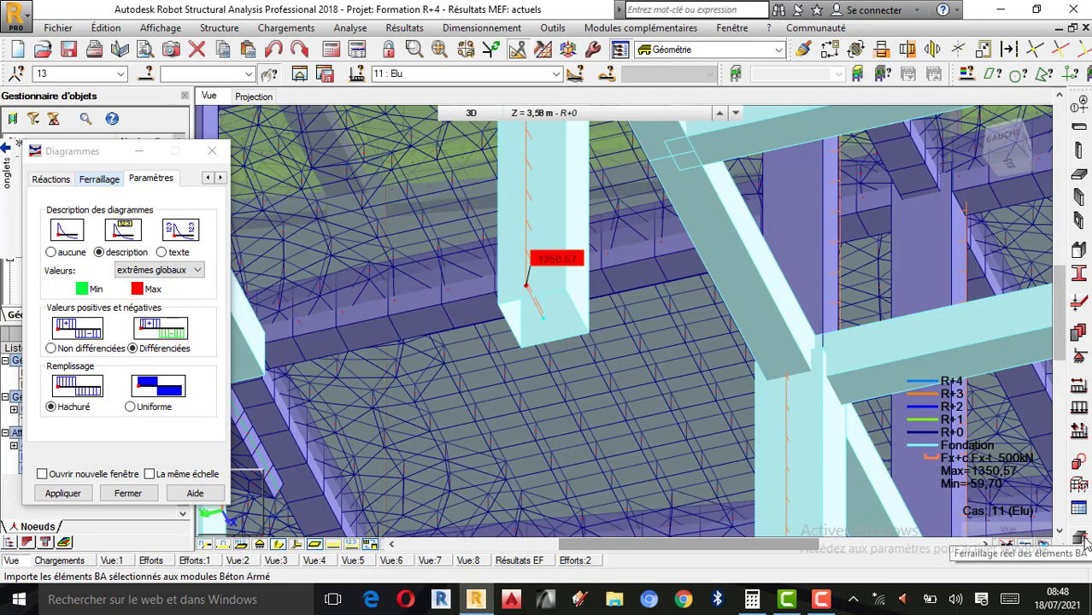
- Start real reinforcement of RC elements for the selected node and import the footing with manual combinations 11 ELU and 12 ELS
{"action": "left_click", "coordinate": [482, 28]}
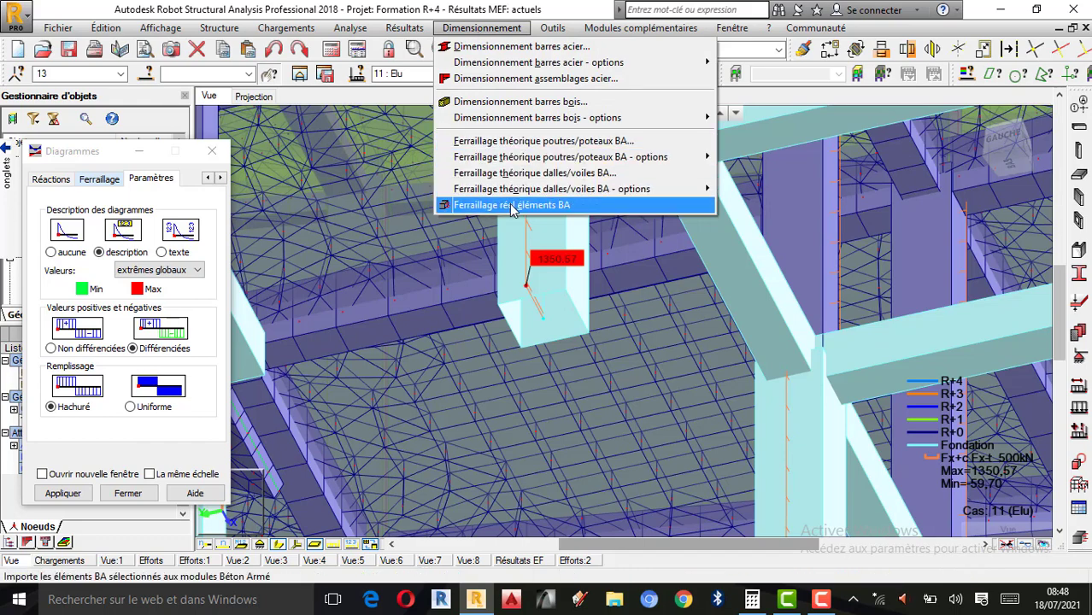
{"action": "left_click", "coordinate": [511, 206]}
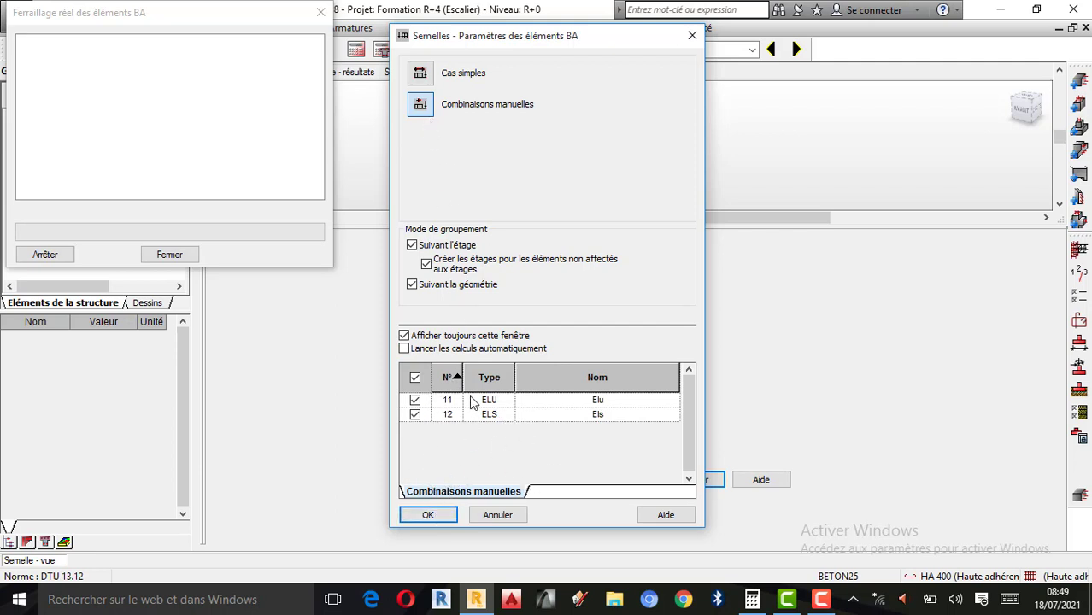
{"action": "left_click", "coordinate": [427, 516]}
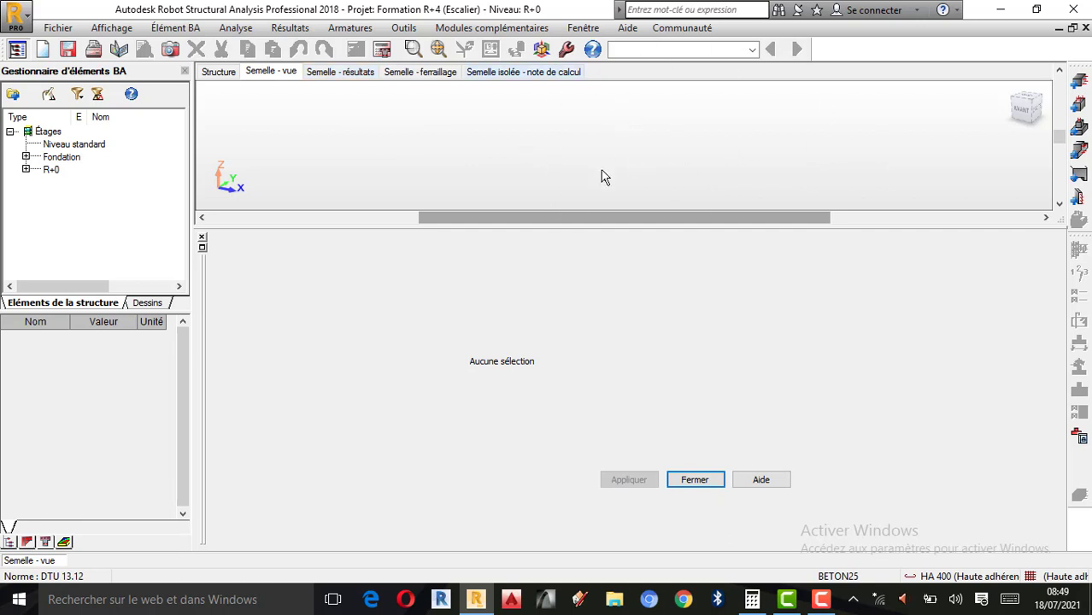
- Load Semelle13 from the Fondation level of the RC element manager and inspect its 3D geometry
{"action": "left_click", "coordinate": [25, 168]}
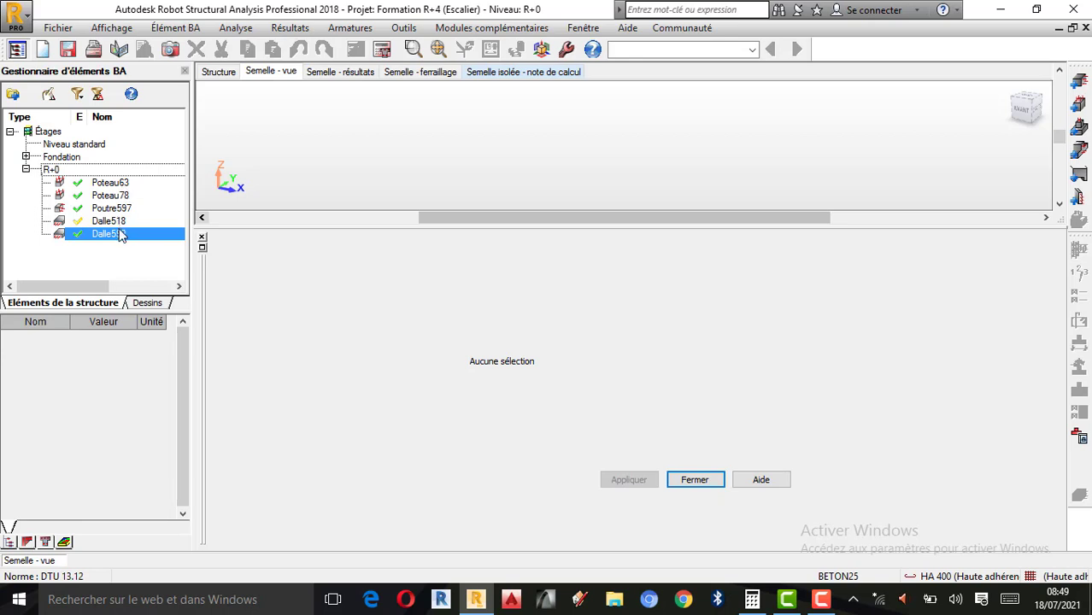
{"action": "left_click", "coordinate": [25, 156]}
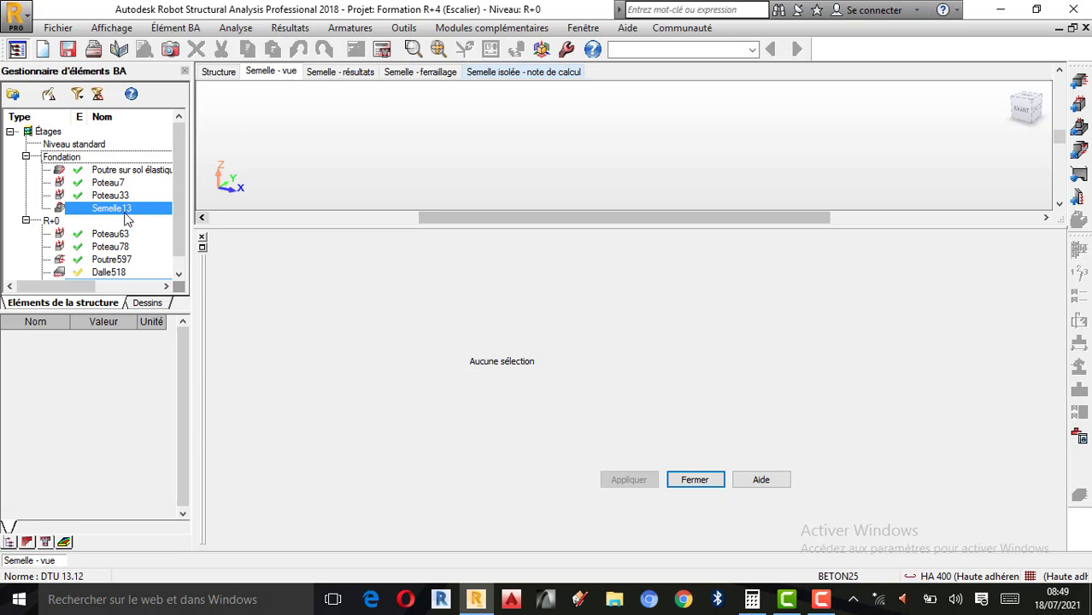
{"action": "left_click", "coordinate": [126, 210]}
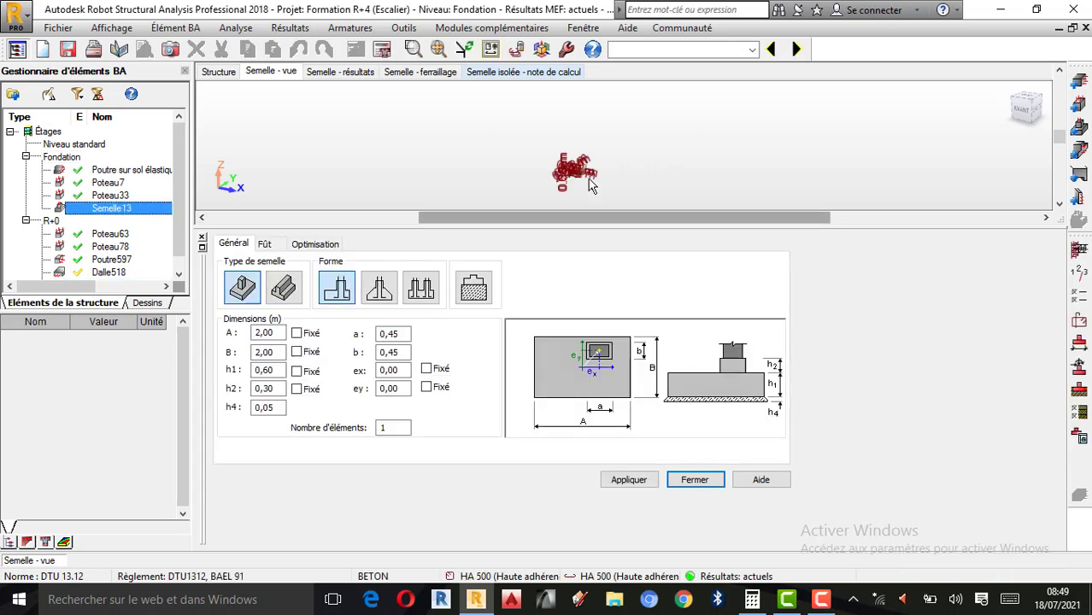
{"action": "scroll", "coordinate": [562, 184], "scroll_direction": "up", "scroll_amount": 6}
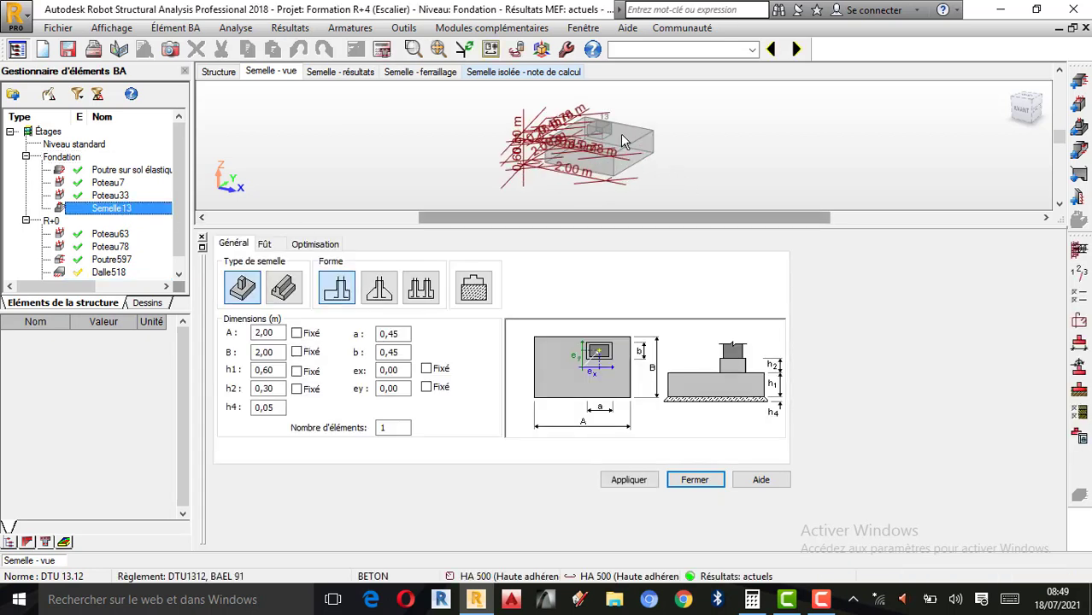
{"action": "scroll", "coordinate": [602, 123], "scroll_direction": "up", "scroll_amount": 2}
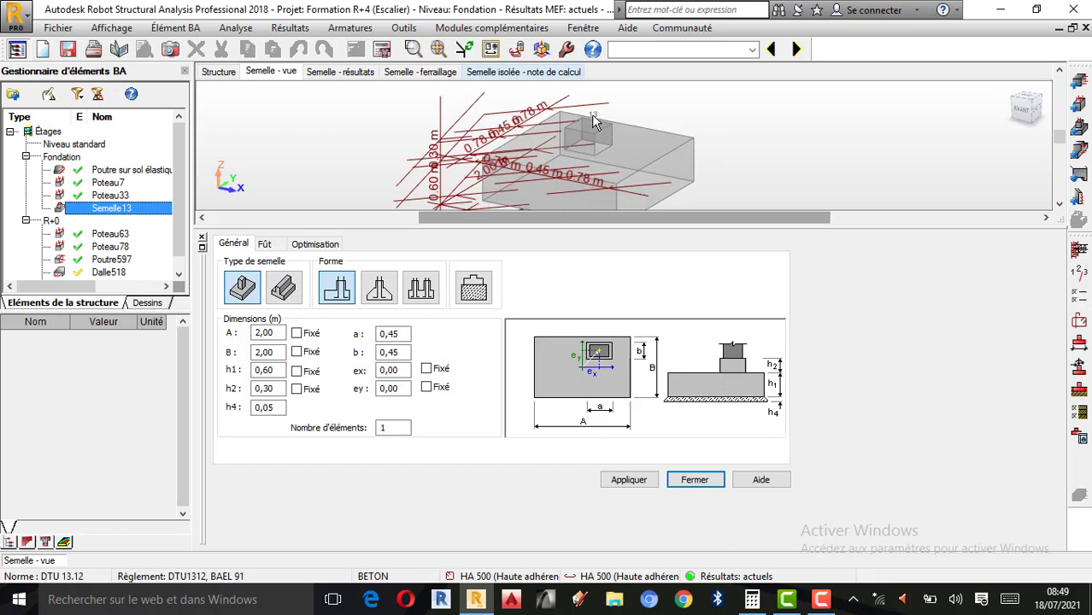
{"action": "scroll", "coordinate": [596, 125], "scroll_direction": "down", "scroll_amount": 3}
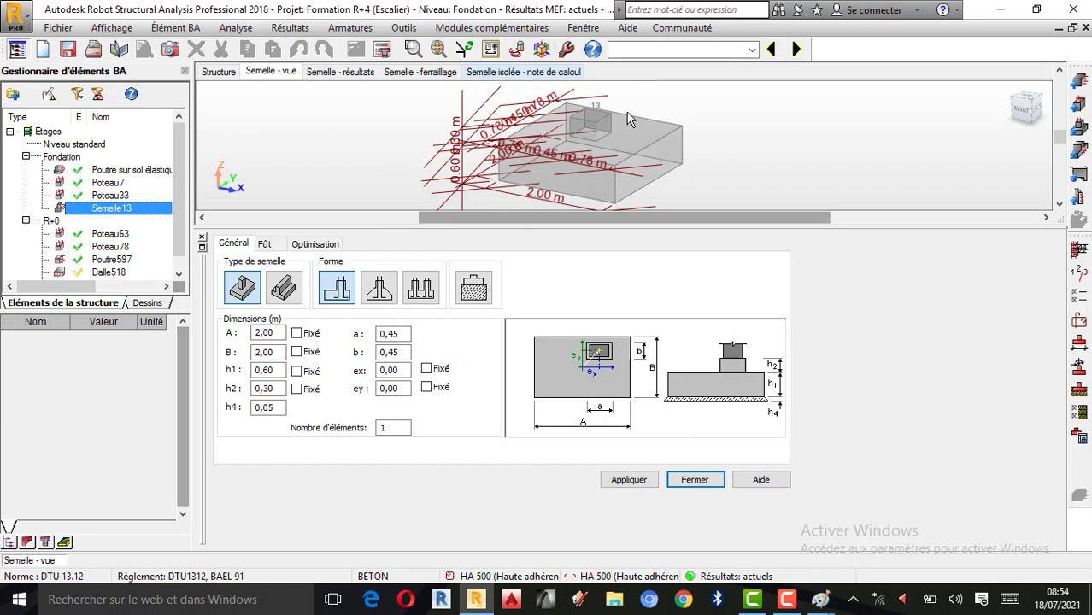
- Review the footing's general dimensions, its shaft (Fût) type and its optimisation settings
{"action": "scroll", "coordinate": [568, 154], "scroll_direction": "up", "scroll_amount": 1}
{"action": "scroll", "coordinate": [579, 165], "scroll_direction": "up", "scroll_amount": 1}
{"action": "scroll", "coordinate": [605, 170], "scroll_direction": "down", "scroll_amount": 1}
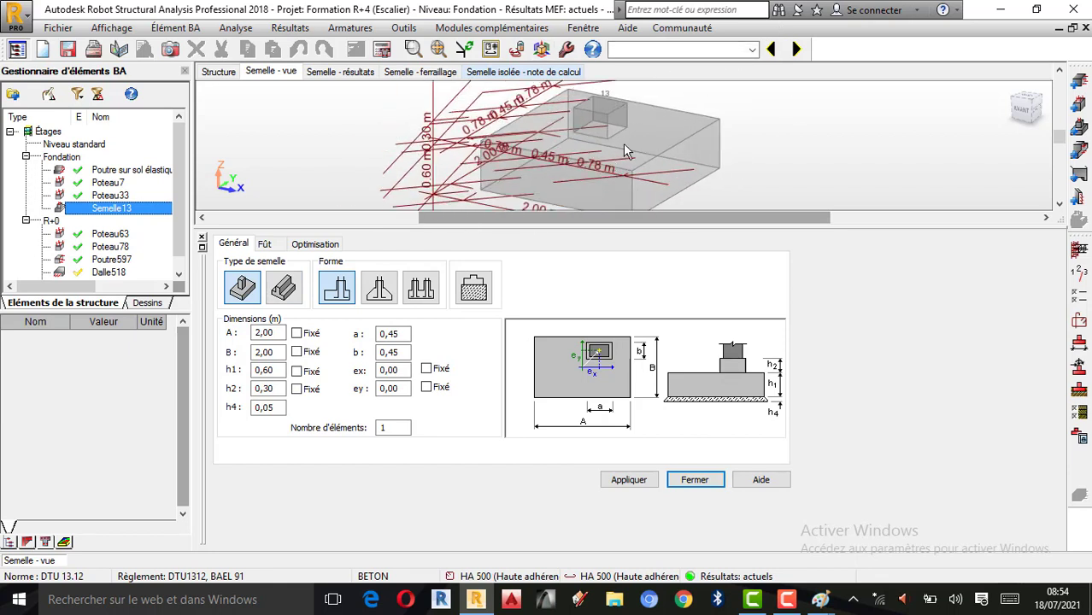
{"action": "scroll", "coordinate": [626, 138], "scroll_direction": "down", "scroll_amount": 1}
{"action": "scroll", "coordinate": [619, 167], "scroll_direction": "down", "scroll_amount": 1}
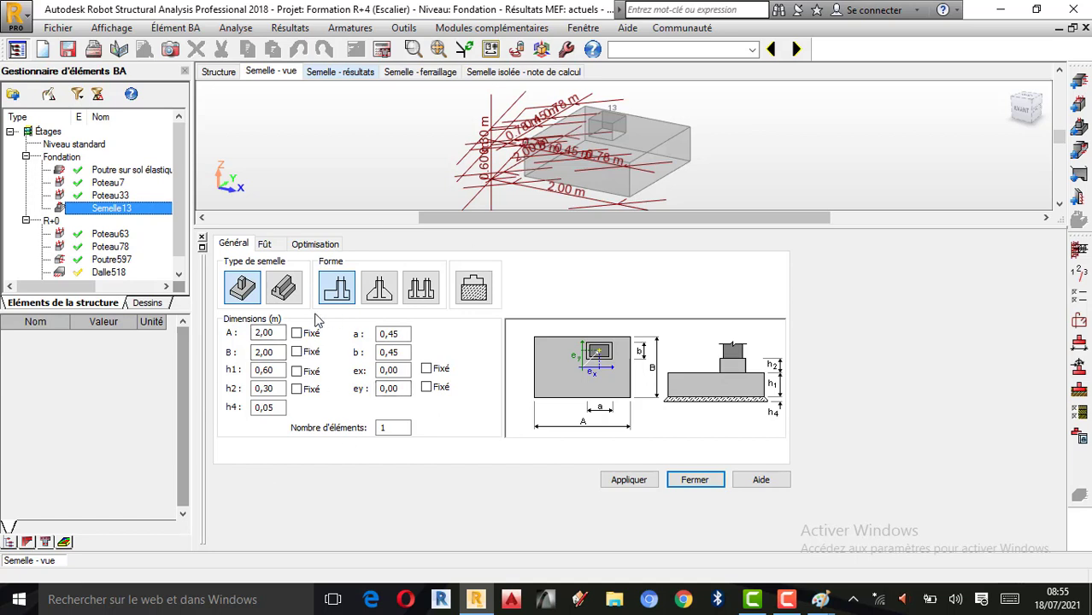
{"action": "left_click", "coordinate": [265, 244]}
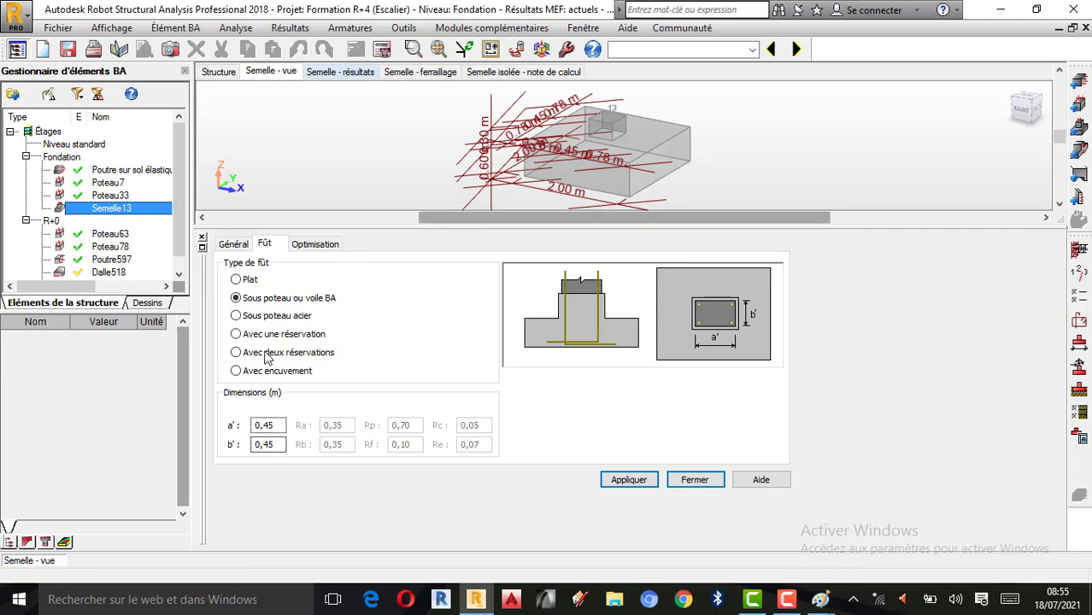
{"action": "left_click", "coordinate": [306, 250]}
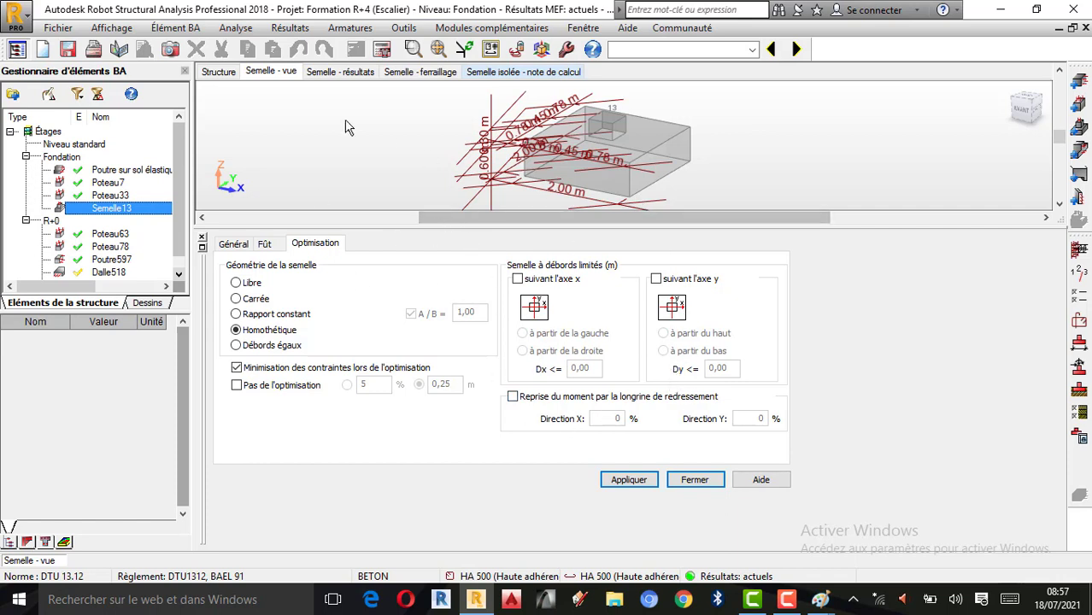
- Apply the geometry definition of Semelle13 and close its settings to enlarge the footing view
{"action": "left_click", "coordinate": [626, 481]}
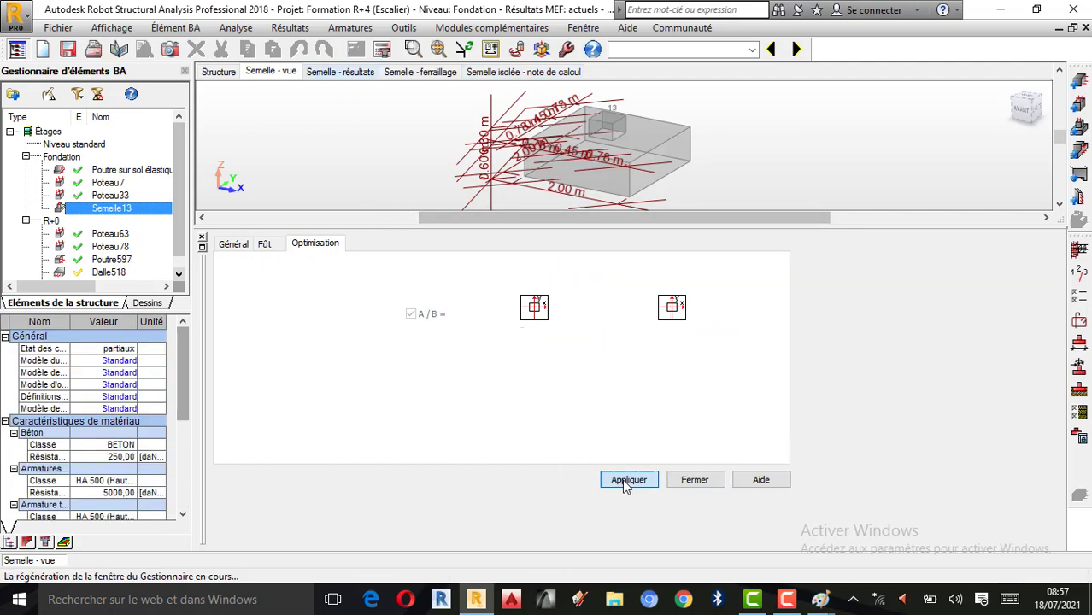
{"action": "left_click", "coordinate": [694, 480]}
{"action": "scroll", "coordinate": [655, 327], "scroll_direction": "up", "scroll_amount": 3}
{"action": "scroll", "coordinate": [566, 321], "scroll_direction": "up", "scroll_amount": 1}
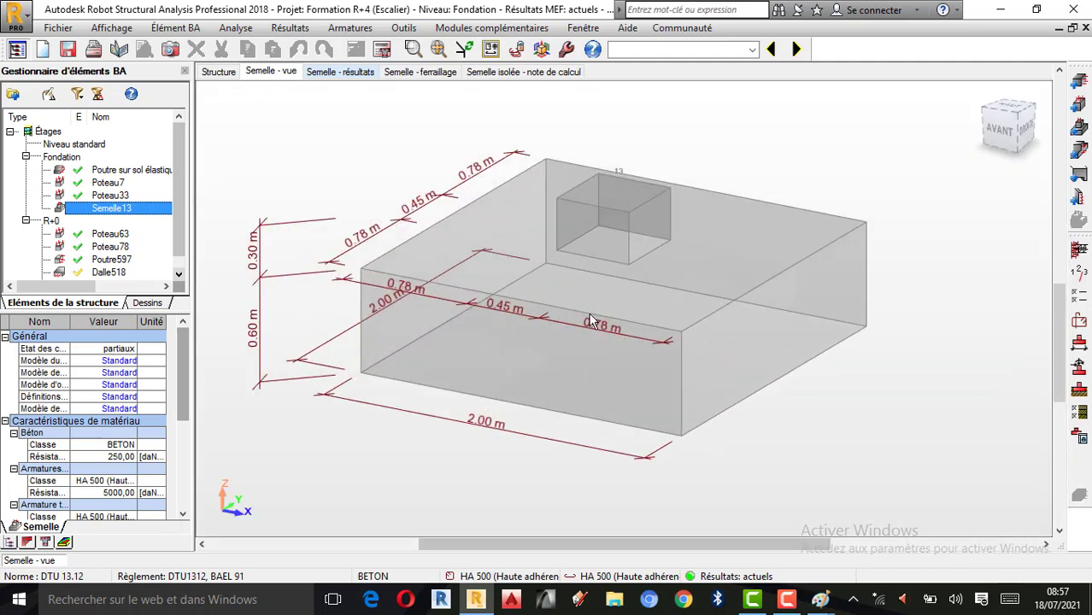
- Set the cracking condition (Fissuration) in the storey parameters to préjudiciable and apply it
{"action": "scroll", "coordinate": [584, 296], "scroll_direction": "up", "scroll_amount": 1}
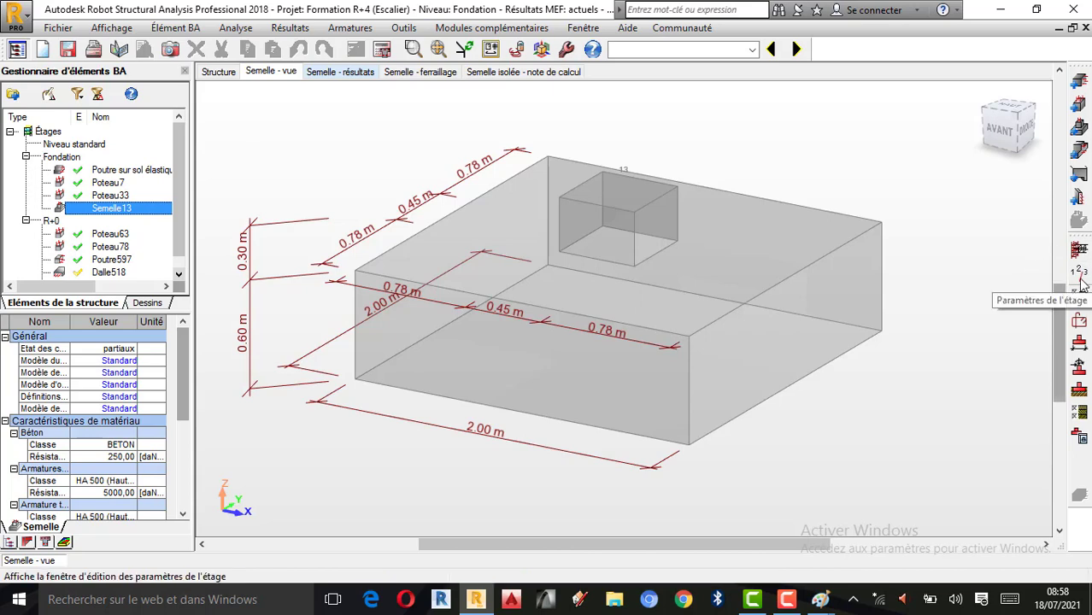
{"action": "left_click", "coordinate": [1080, 283]}
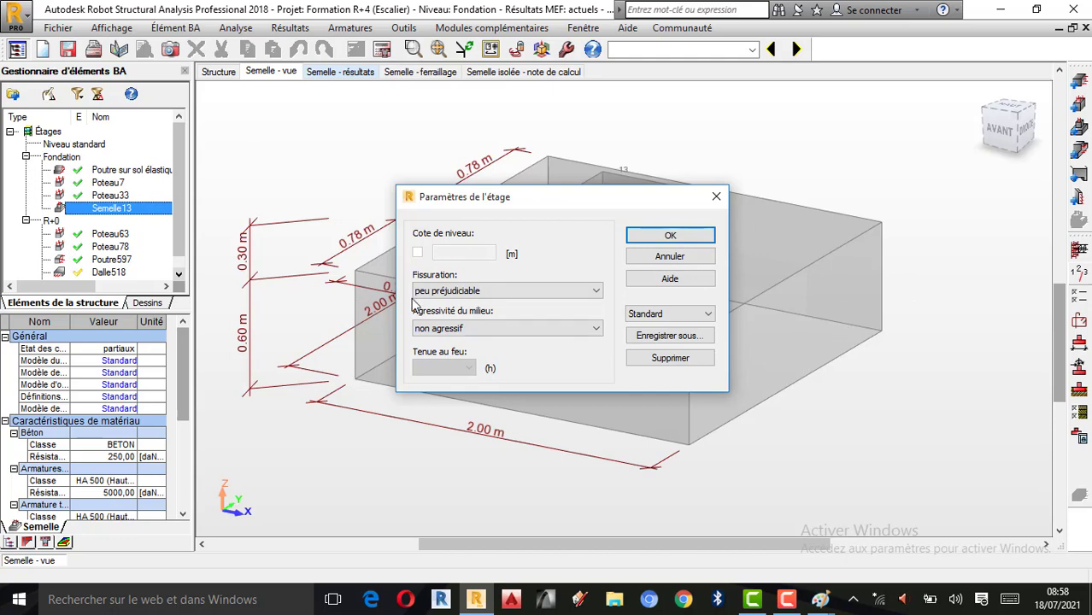
{"action": "left_click", "coordinate": [583, 291]}
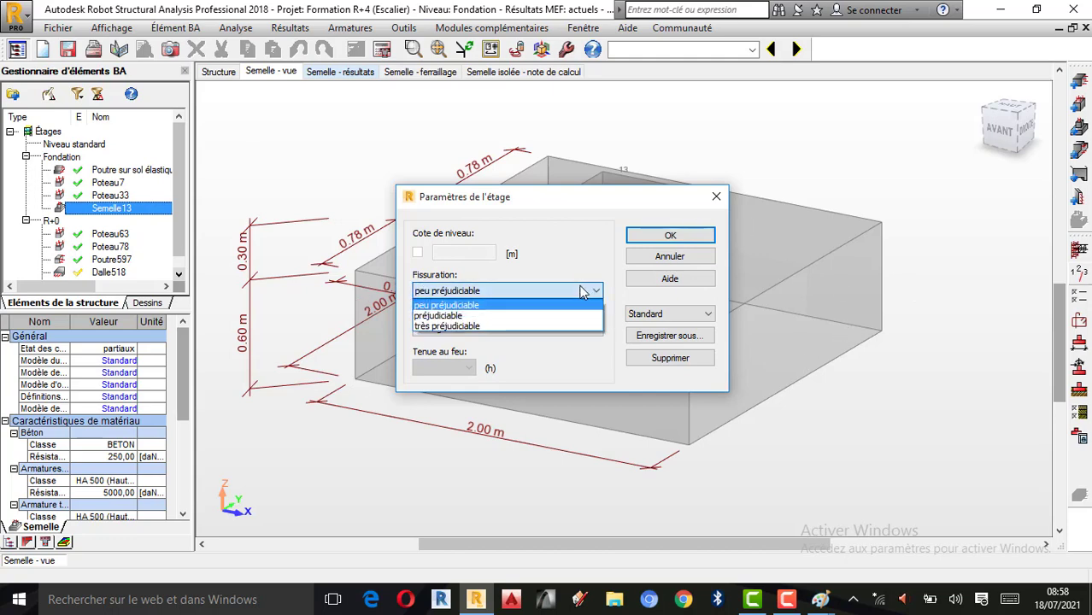
{"action": "left_click", "coordinate": [451, 316]}
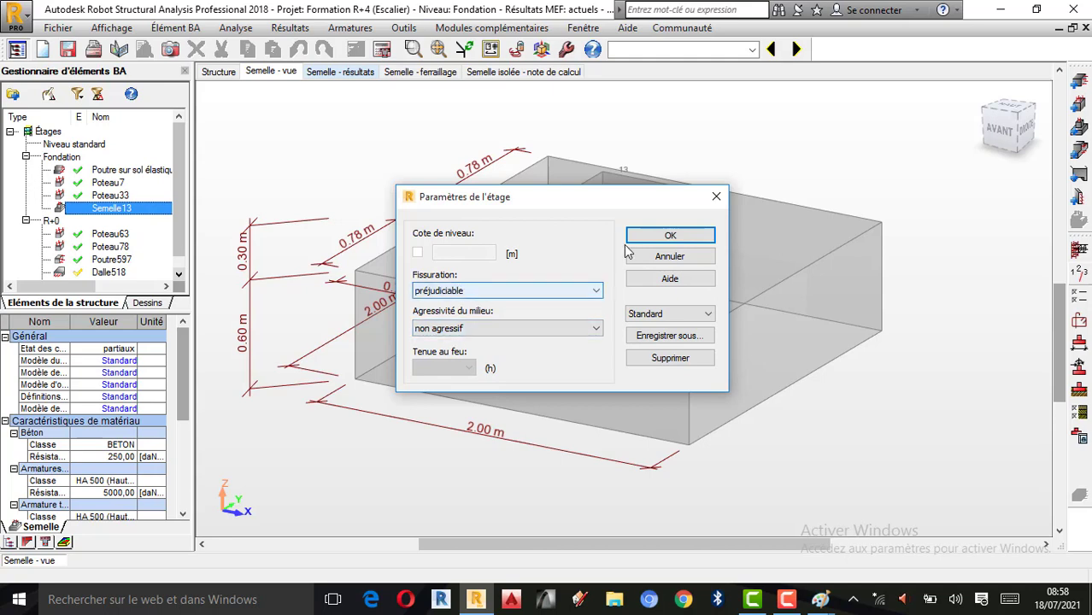
{"action": "left_click", "coordinate": [667, 237]}
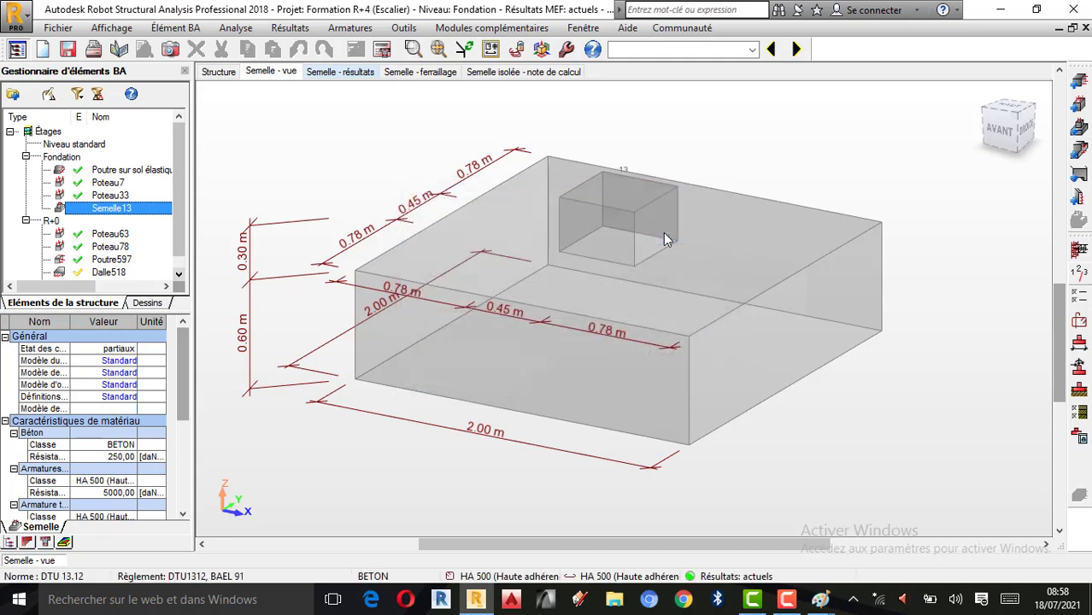
- Set the storey's cracking condition back to peu préjudiciable and apply the storey parameters
{"action": "left_click", "coordinate": [1078, 275]}
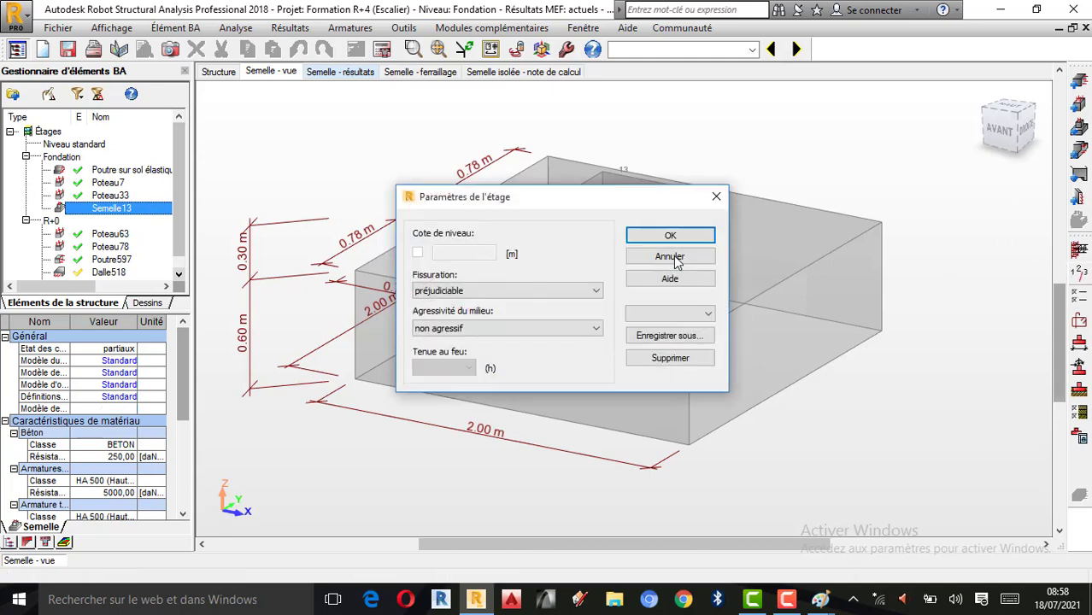
{"action": "left_click", "coordinate": [595, 292]}
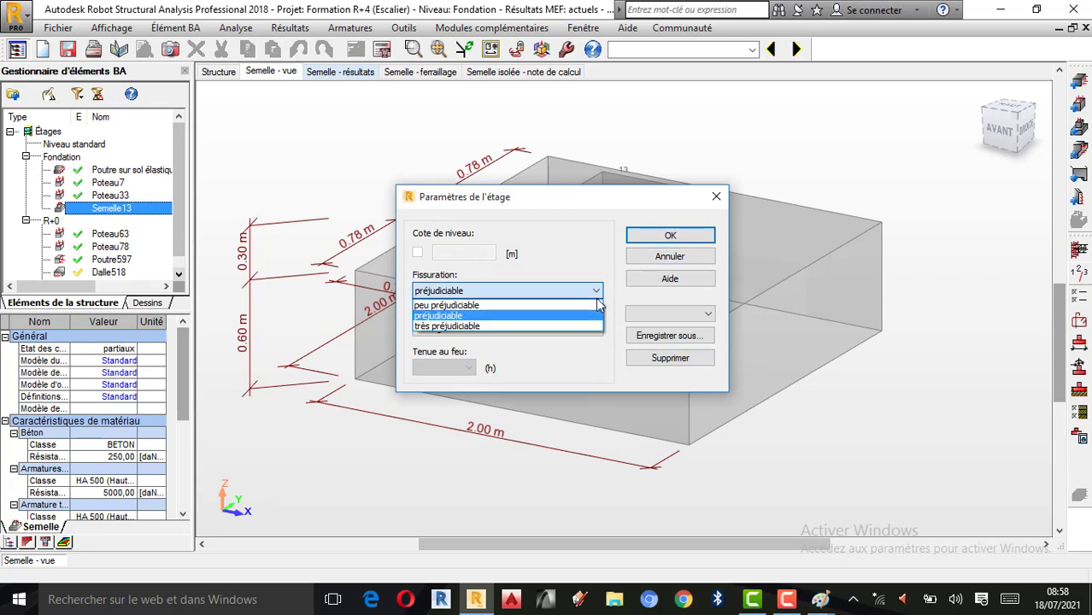
{"action": "left_click", "coordinate": [482, 306]}
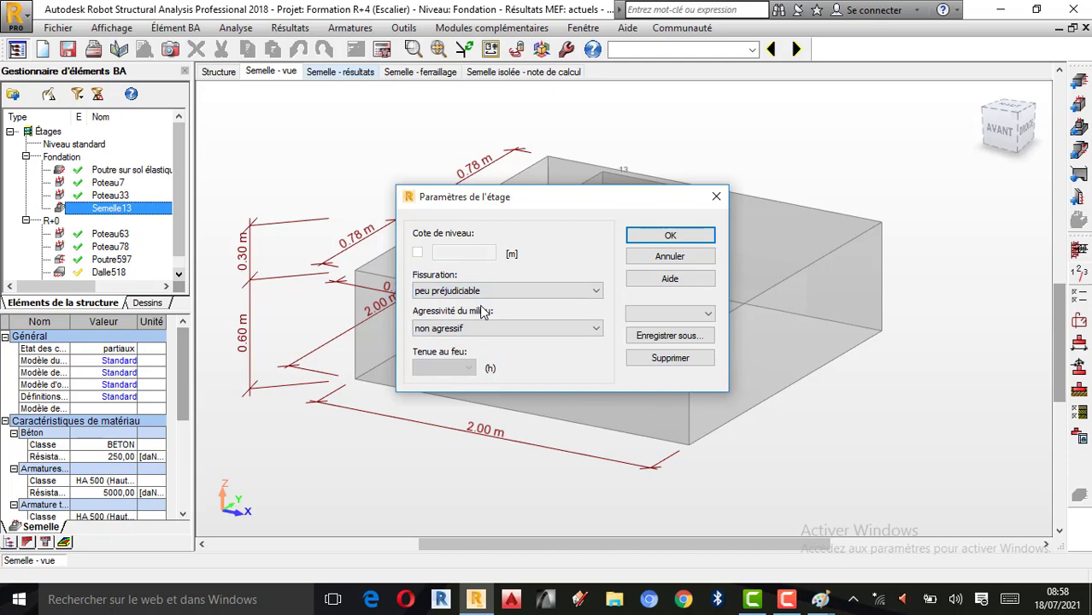
{"action": "left_click", "coordinate": [688, 238]}
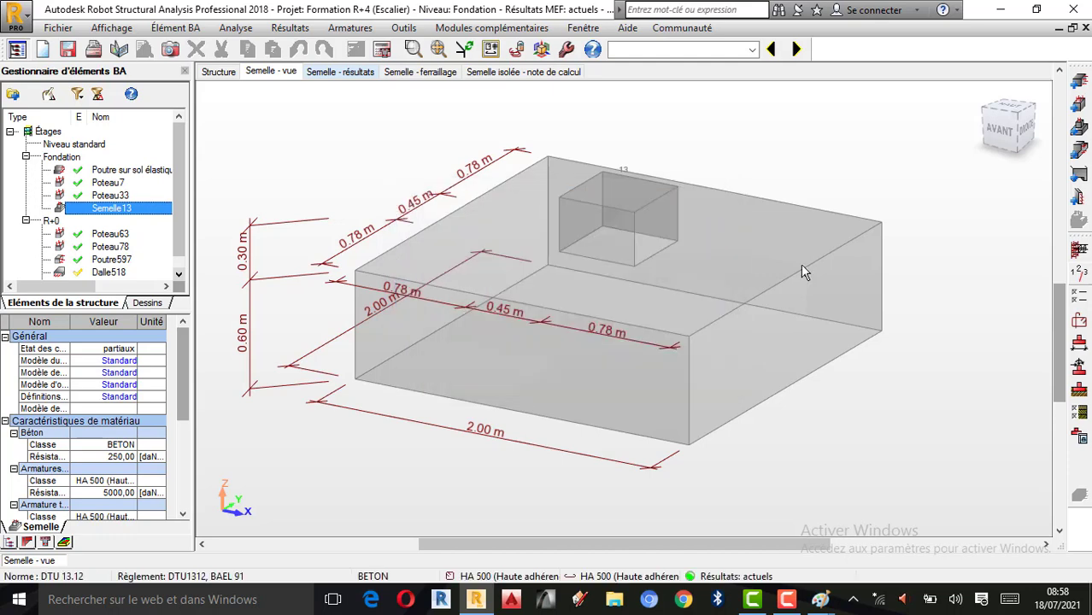
- Assign BETON25 as the footing's concrete in the BAEL 91 calculation options
{"action": "left_click", "coordinate": [1079, 297]}
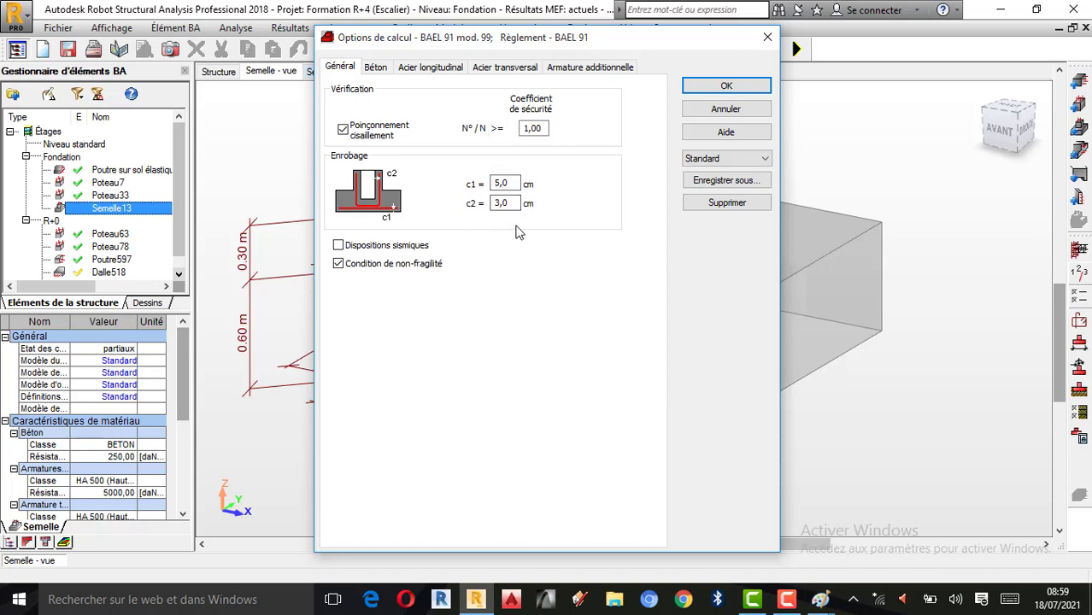
{"action": "left_click", "coordinate": [505, 187]}
{"action": "left_click", "coordinate": [375, 68]}
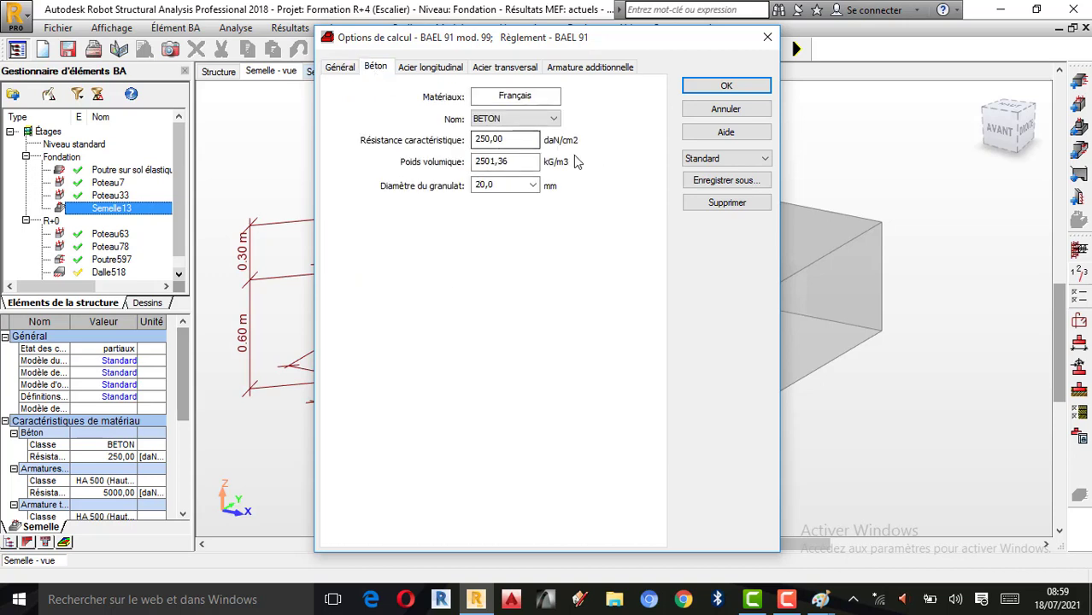
{"action": "left_click", "coordinate": [553, 119]}
{"action": "left_click", "coordinate": [504, 154]}
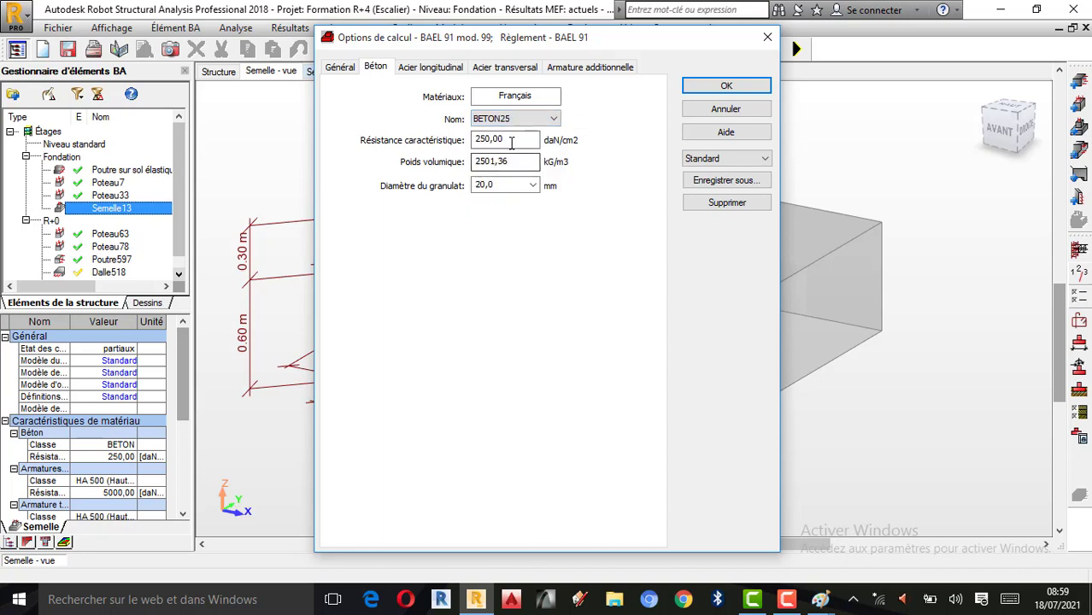
- Set the concrete's unit weight to 2500 kG/m3 and its aggregate diameter to 25 mm
{"action": "double_click", "coordinate": [508, 167]}
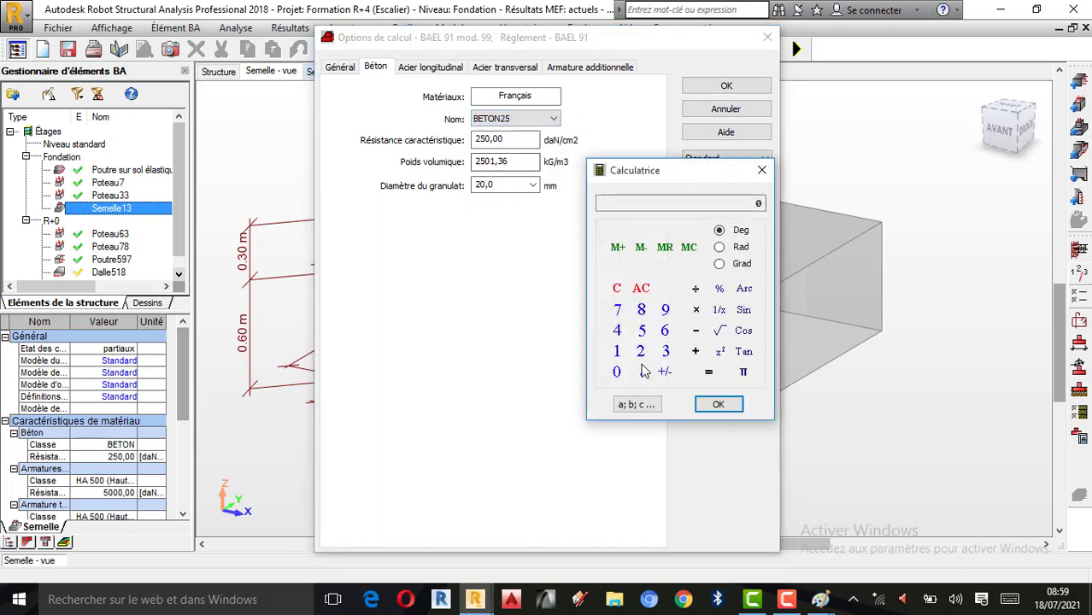
{"action": "left_click", "coordinate": [642, 355]}
{"action": "left_click", "coordinate": [645, 334]}
{"action": "double_click", "coordinate": [622, 373]}
{"action": "left_click", "coordinate": [717, 404]}
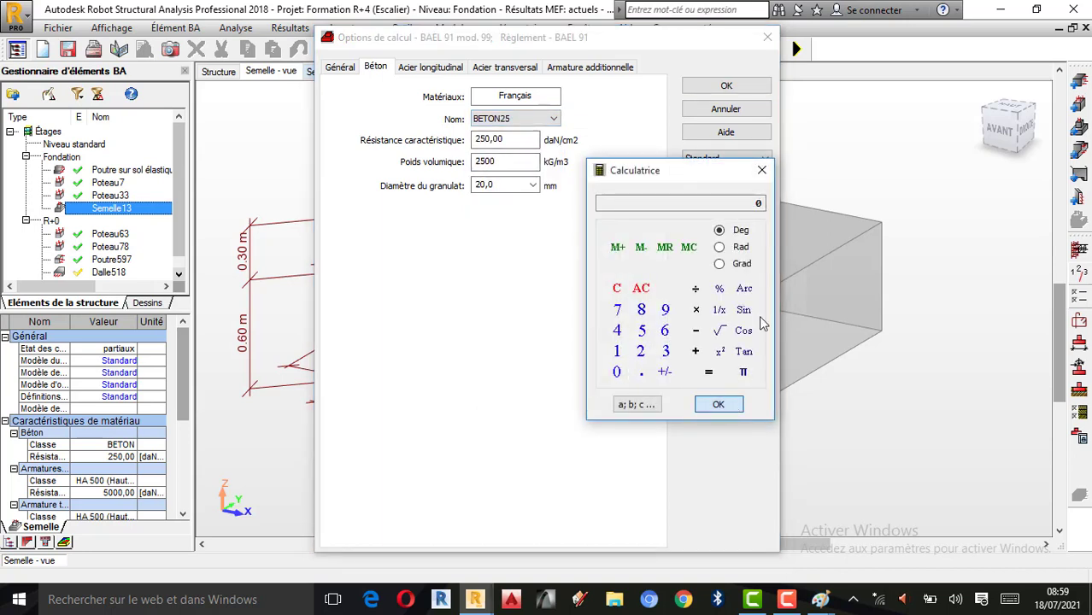
{"action": "left_click", "coordinate": [761, 170]}
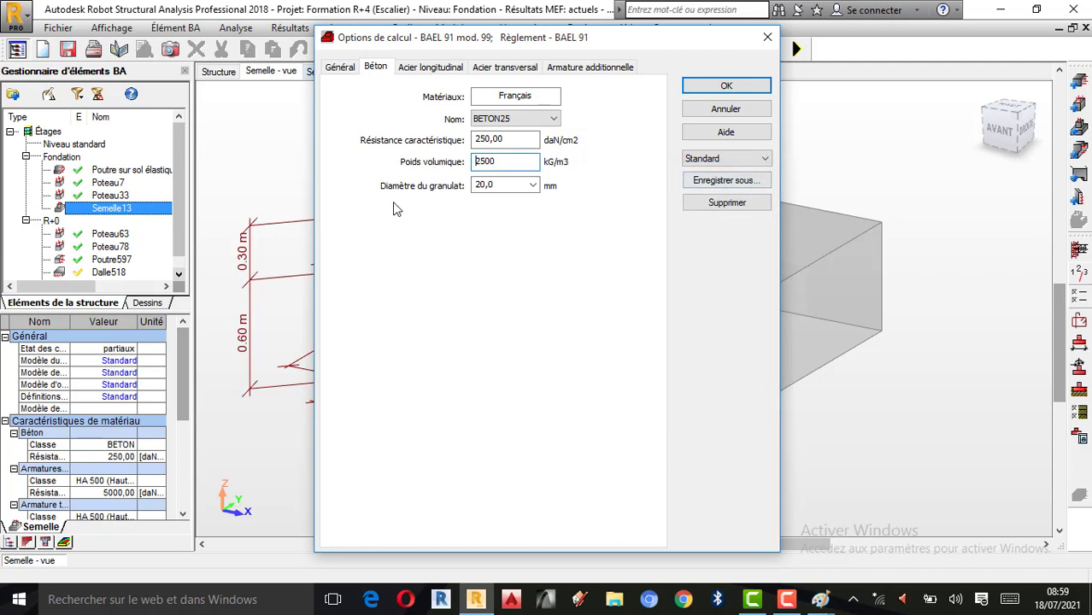
{"action": "left_click", "coordinate": [513, 185]}
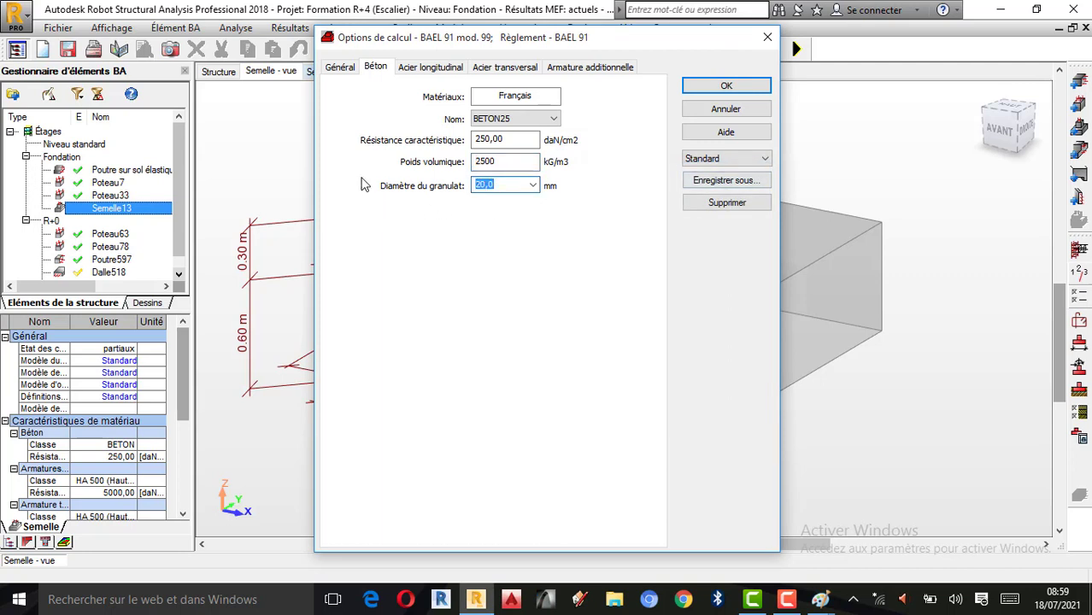
{"action": "type", "text": "25"}
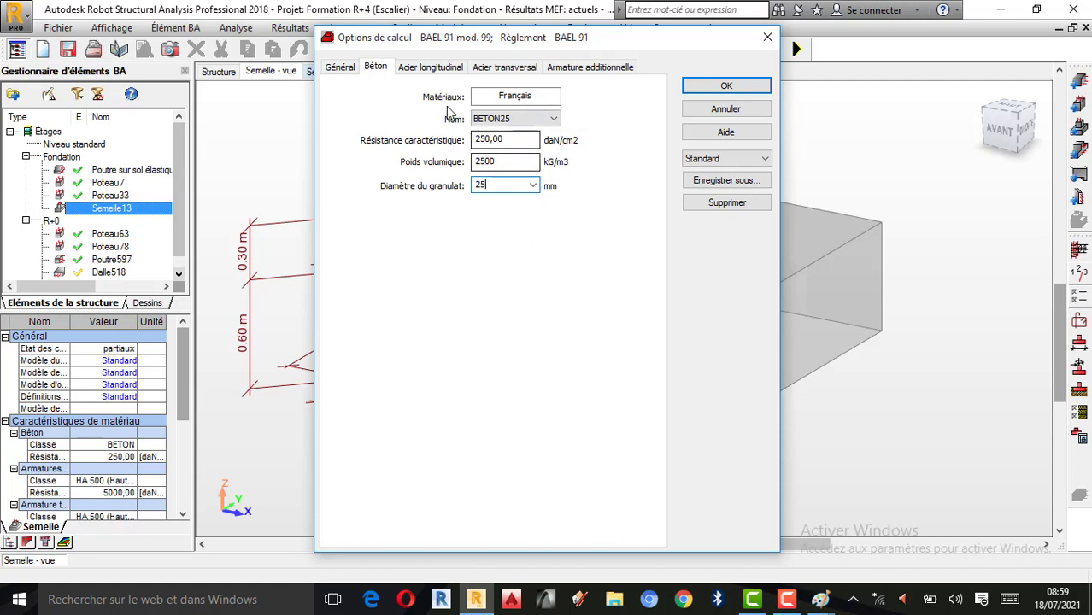
- Set the longitudinal steel class to HA 400 and exclude the 6, 8, 10 and 12 mm bar diameters
{"action": "left_click", "coordinate": [433, 68]}
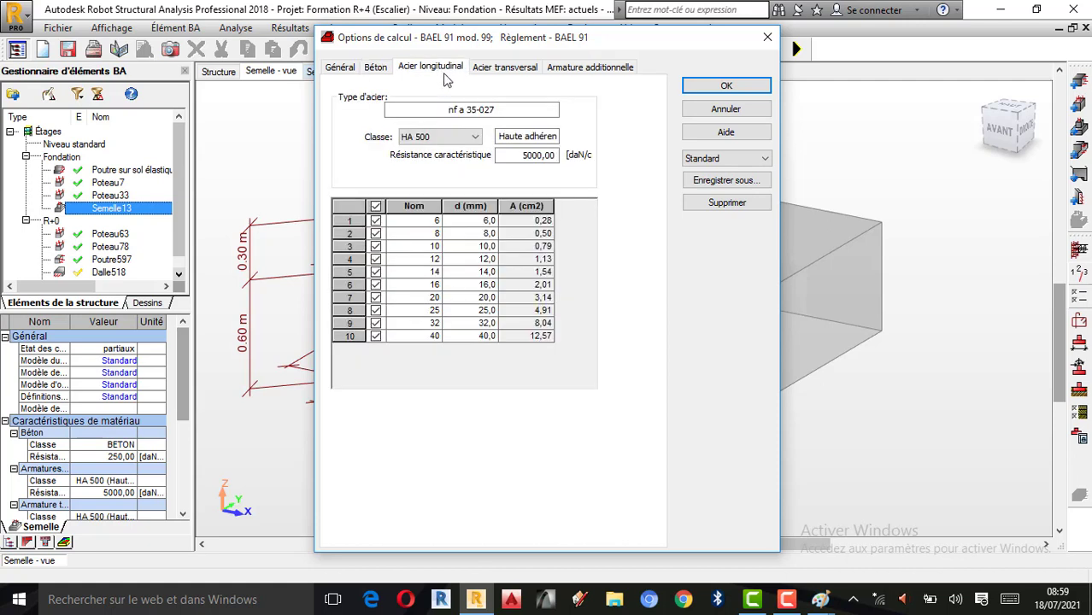
{"action": "left_click", "coordinate": [455, 138]}
{"action": "left_click", "coordinate": [445, 150]}
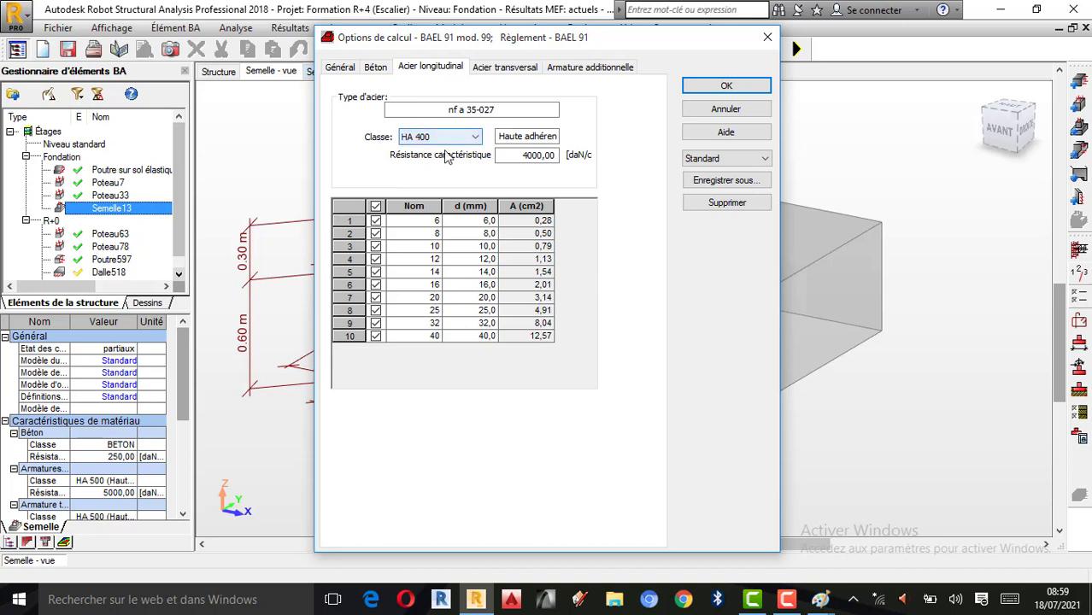
{"action": "left_click", "coordinate": [375, 221]}
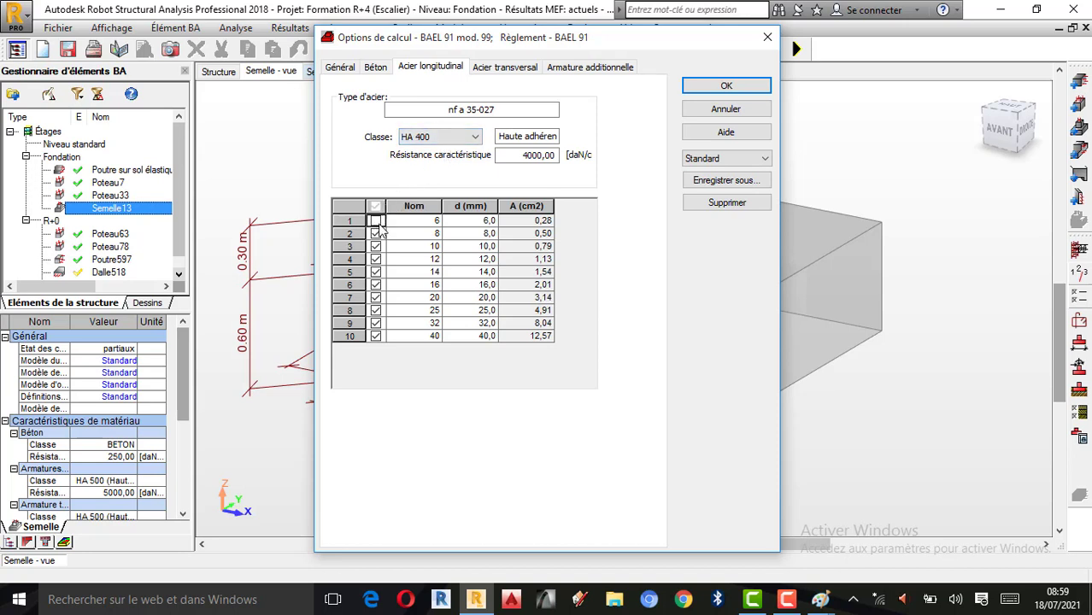
{"action": "left_click", "coordinate": [376, 234]}
{"action": "left_click", "coordinate": [376, 247]}
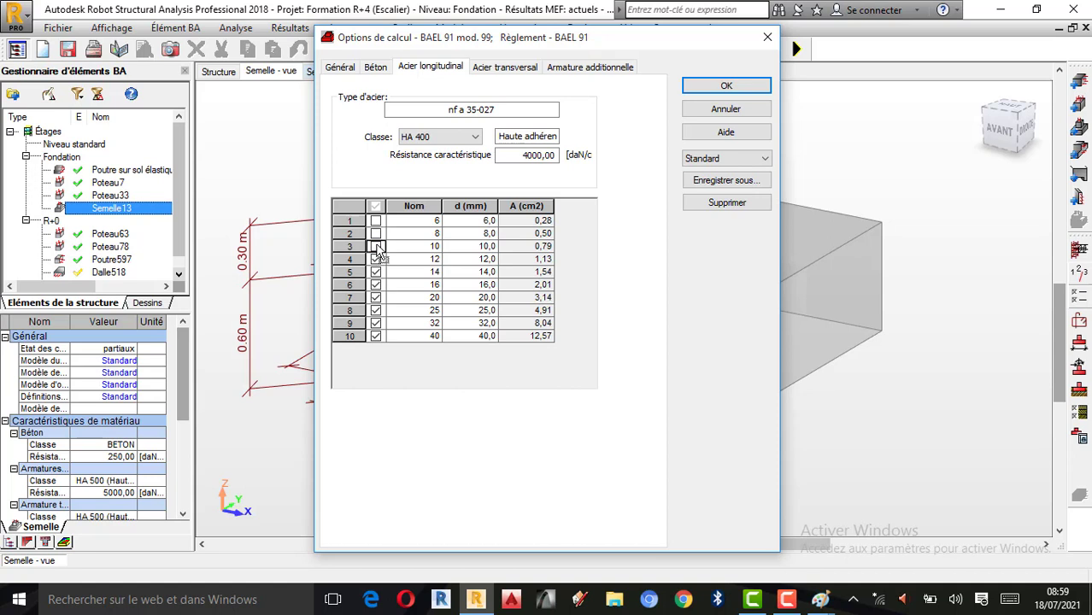
{"action": "left_click", "coordinate": [376, 260]}
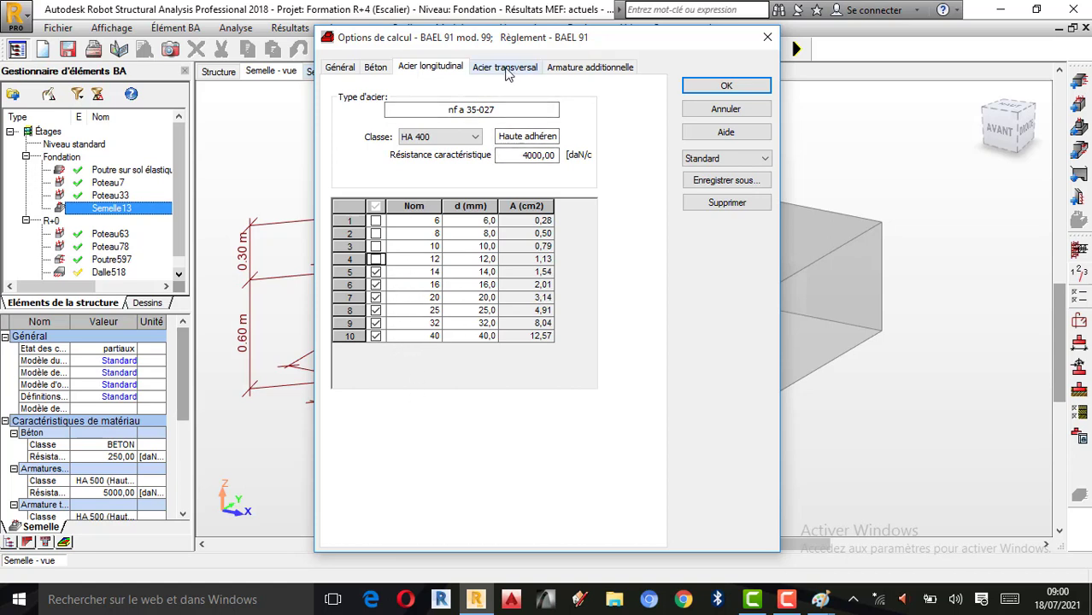
- Set the transverse steel class to HA 400 and exclude its 6, 8, 10 and 12 mm bar diameters
{"action": "left_click", "coordinate": [505, 69]}
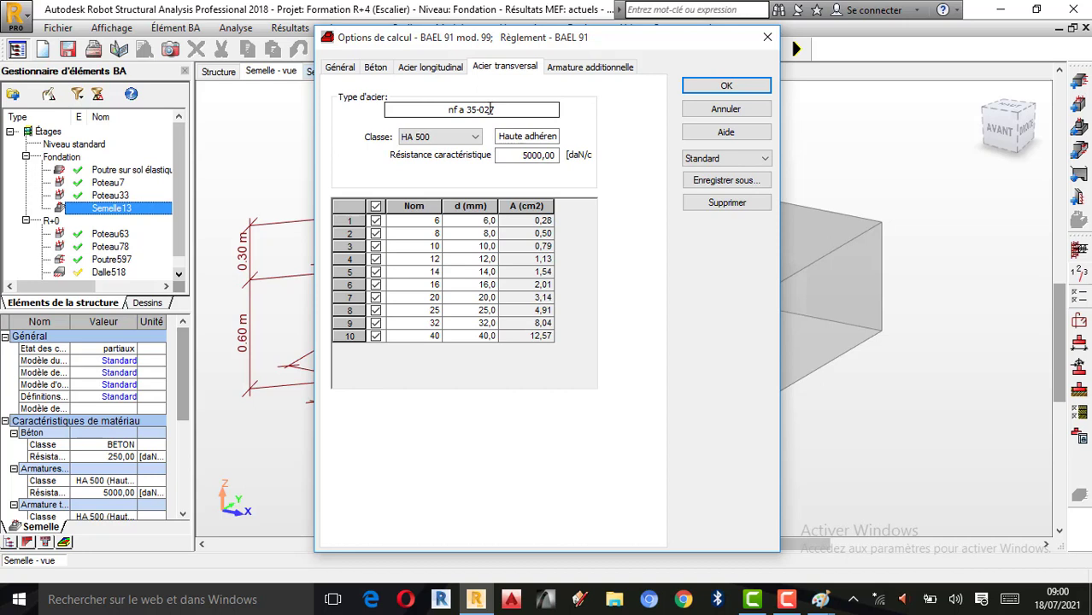
{"action": "left_click", "coordinate": [476, 138]}
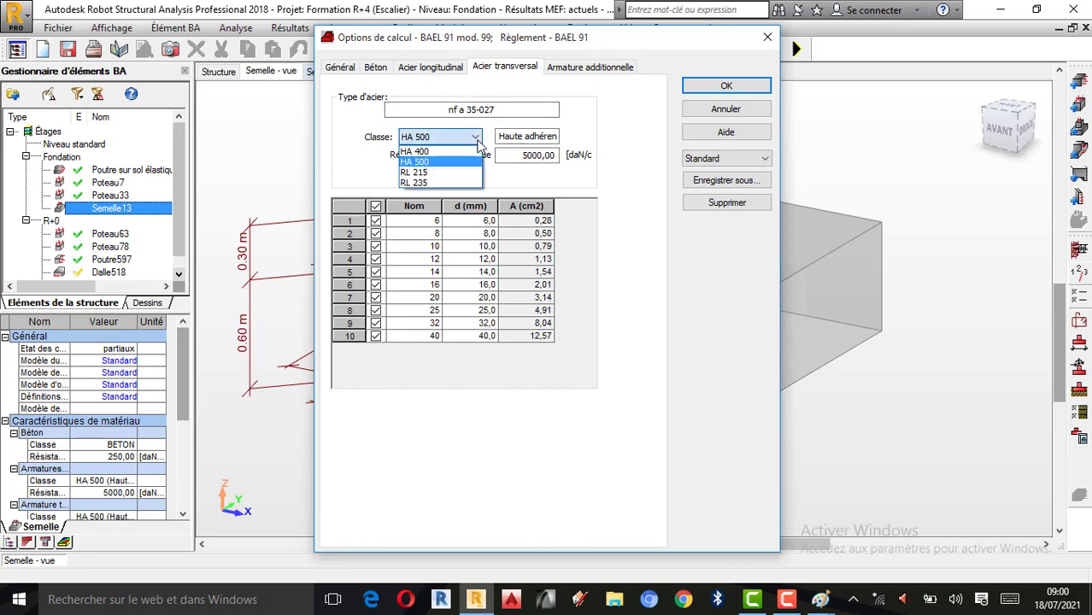
{"action": "left_click", "coordinate": [433, 154]}
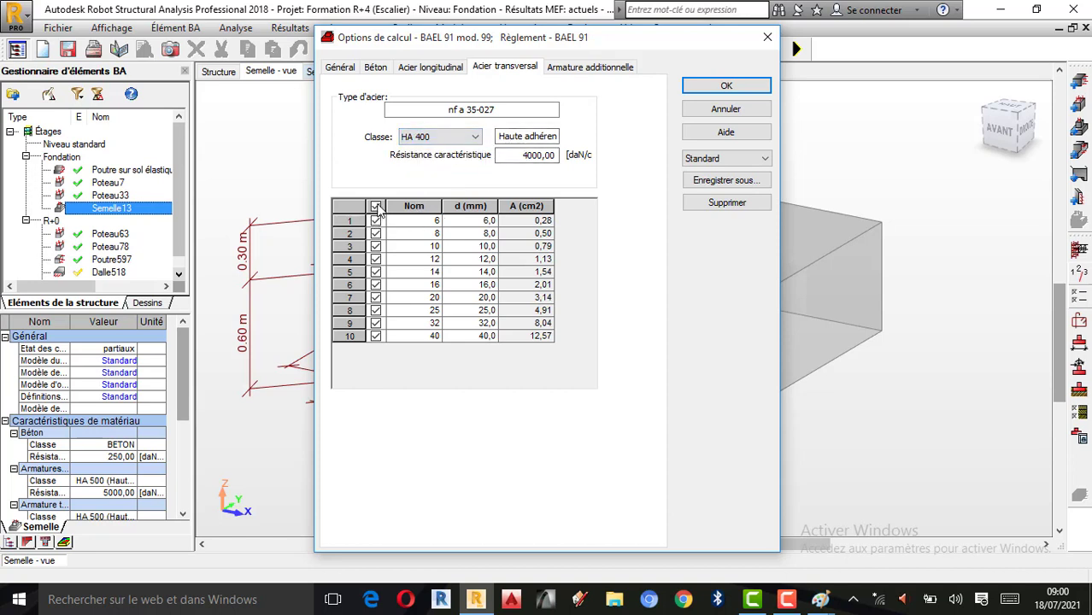
{"action": "left_click", "coordinate": [377, 205]}
{"action": "left_click", "coordinate": [376, 208]}
{"action": "left_click", "coordinate": [376, 221]}
{"action": "left_click", "coordinate": [376, 233]}
{"action": "left_click", "coordinate": [376, 246]}
{"action": "left_click", "coordinate": [376, 259]}
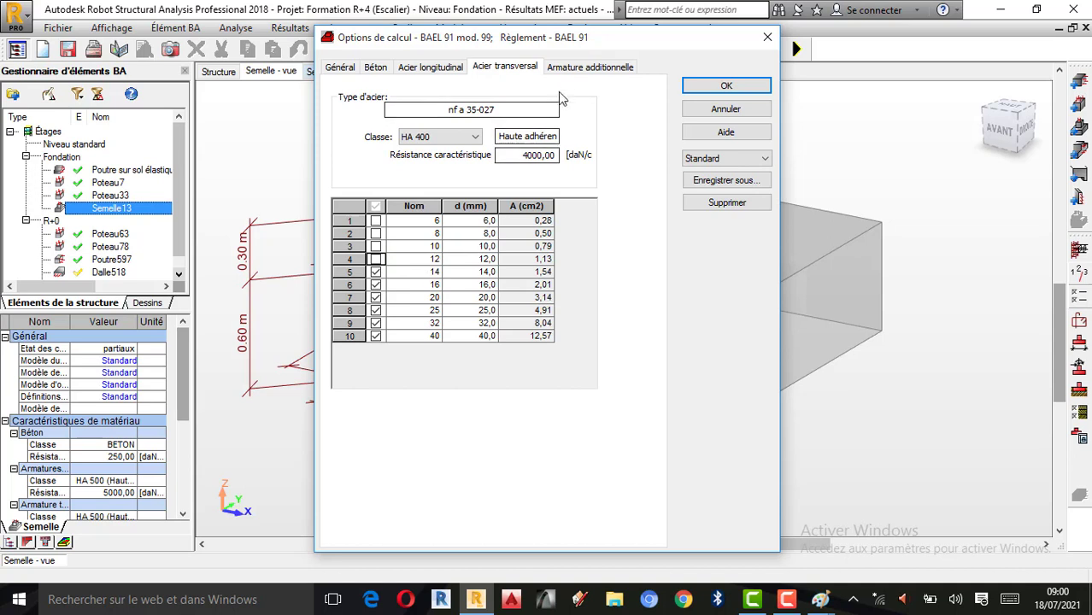
- Set the additional reinforcement to HA 400 without 6, 8, 10 and 12 mm bars, and compare it with the transverse steel settings
{"action": "left_click", "coordinate": [578, 68]}
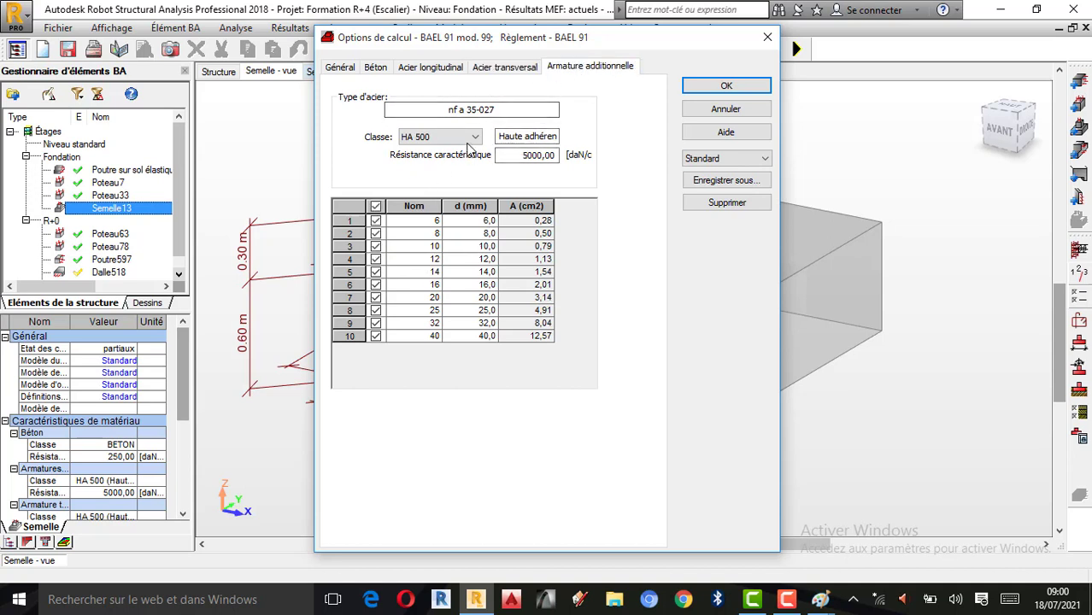
{"action": "left_click", "coordinate": [465, 138]}
{"action": "left_click", "coordinate": [415, 152]}
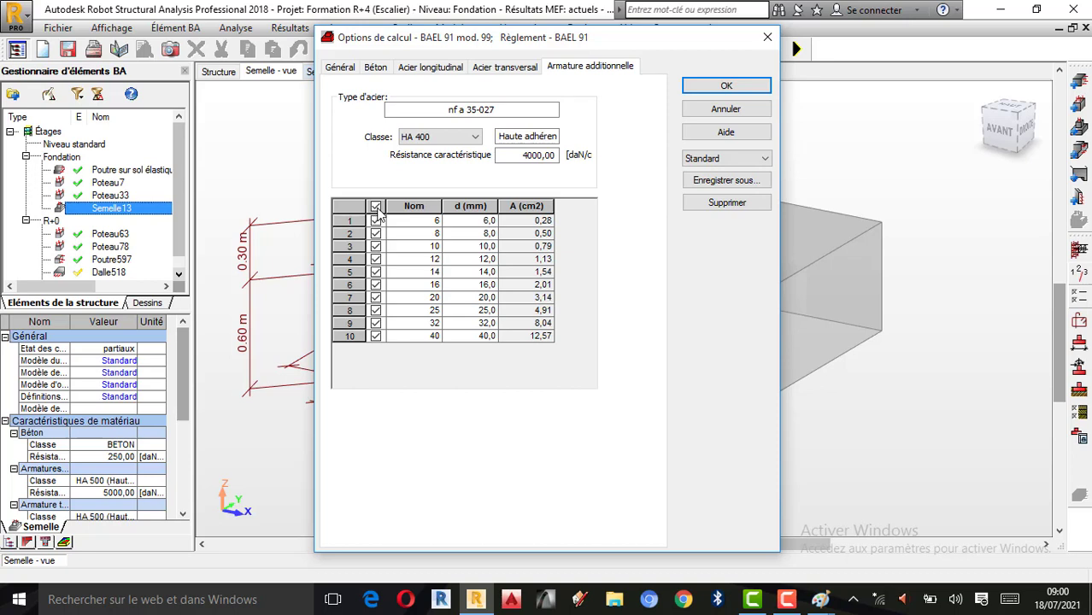
{"action": "left_click", "coordinate": [376, 222]}
{"action": "left_click", "coordinate": [376, 233]}
{"action": "left_click", "coordinate": [376, 247]}
{"action": "left_click", "coordinate": [376, 259]}
{"action": "left_click", "coordinate": [515, 68]}
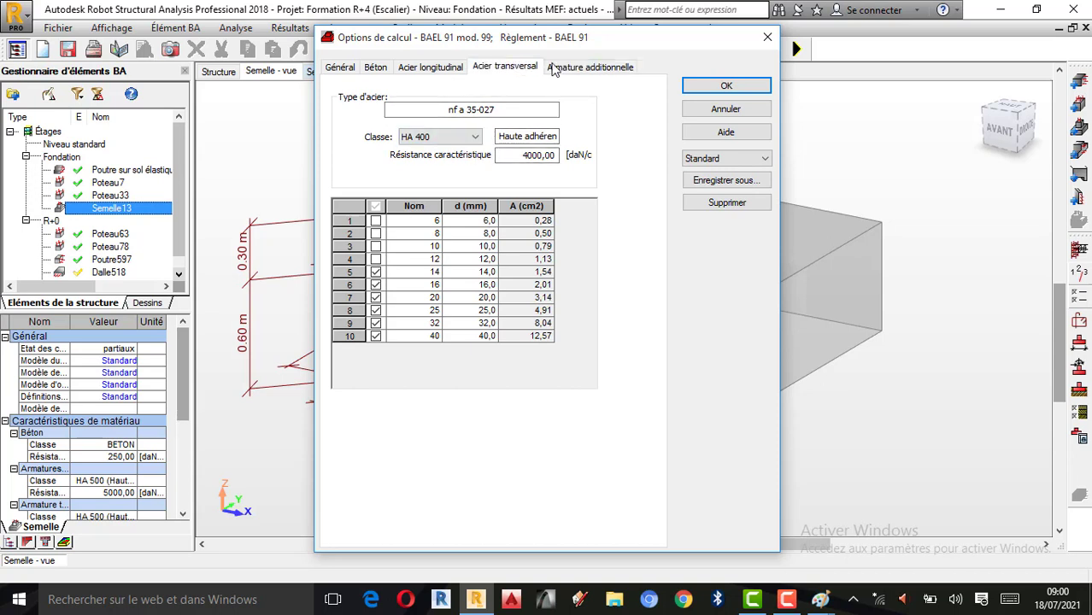
{"action": "left_click", "coordinate": [554, 68]}
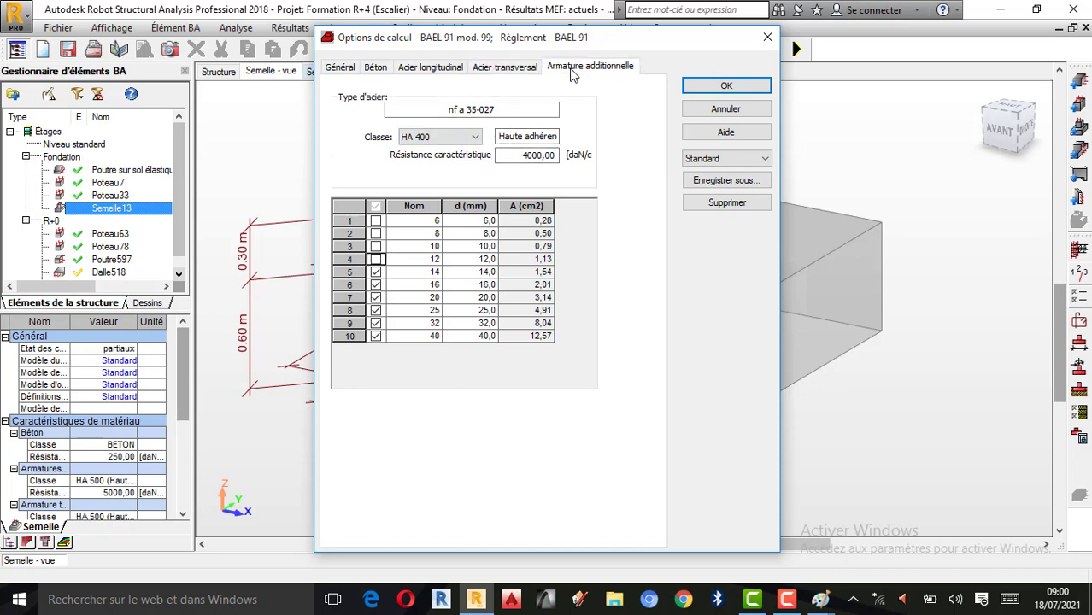
- Save the calculation options as "Option de calcul de la semelle isolée" and apply them to the footing
{"action": "left_click", "coordinate": [711, 181]}
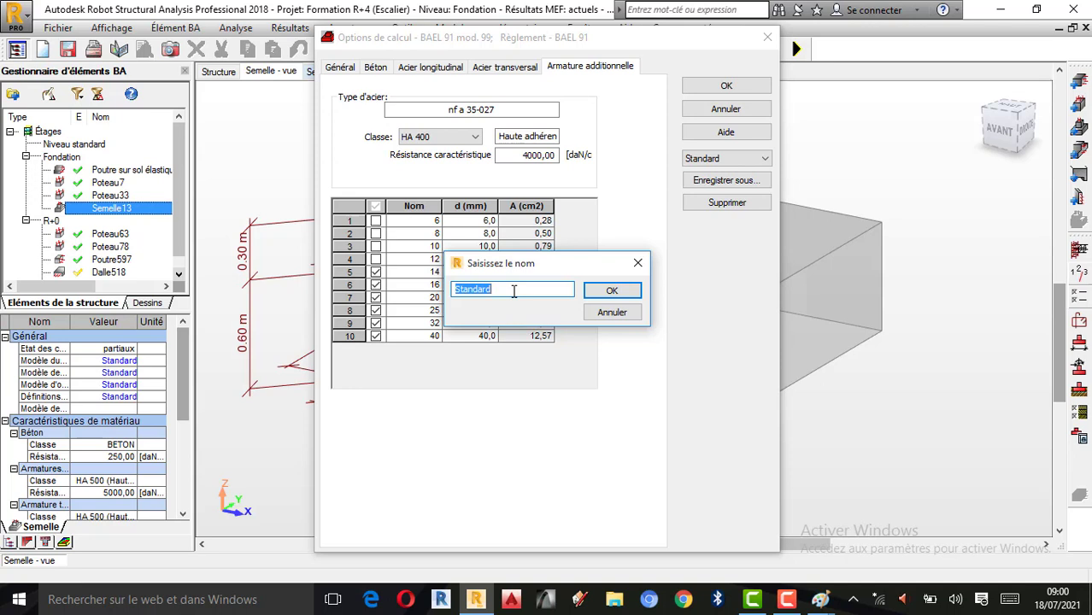
{"action": "type", "text": "Option de calcul de la seme"}
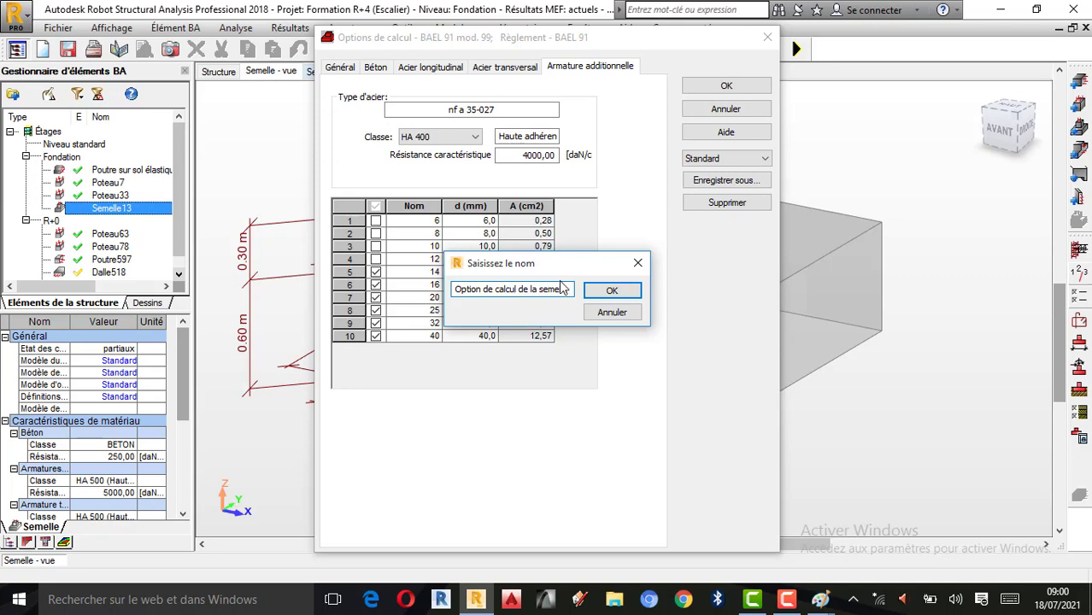
{"action": "type", "text": "isolée"}
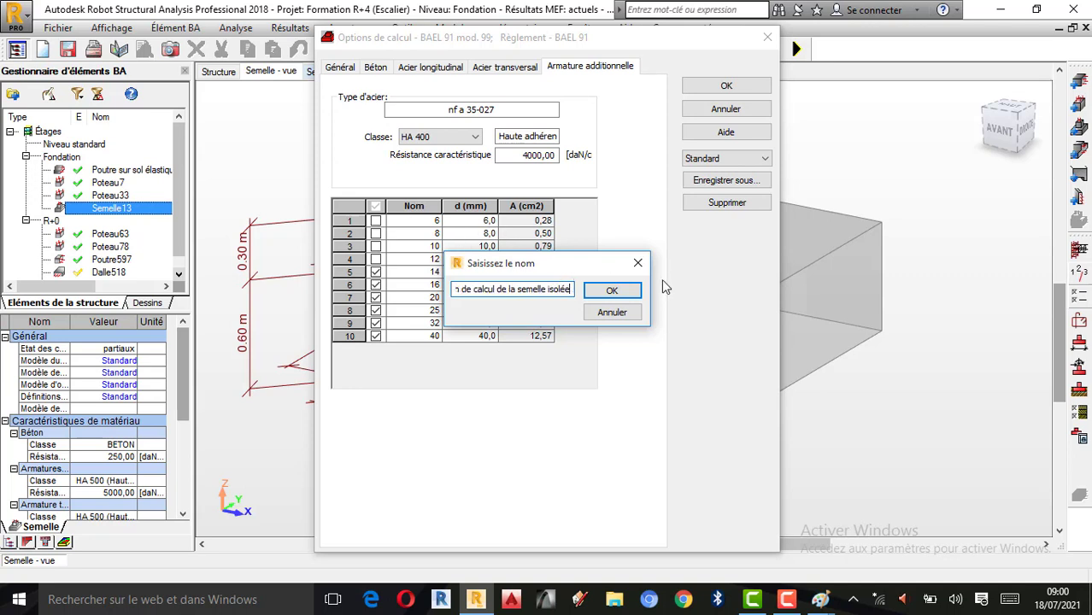
{"action": "left_click", "coordinate": [624, 291]}
{"action": "left_click", "coordinate": [725, 86]}
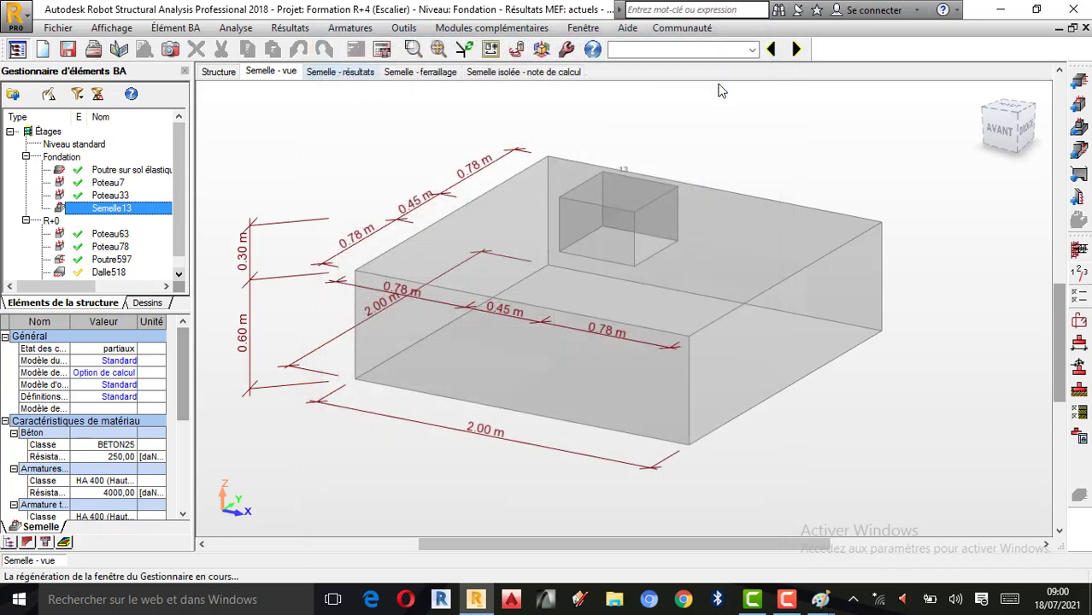
- Open the footing's reinforcement pattern and examine the first-layer diameter choices and the advanced upper-steel options
{"action": "left_click", "coordinate": [1080, 322]}
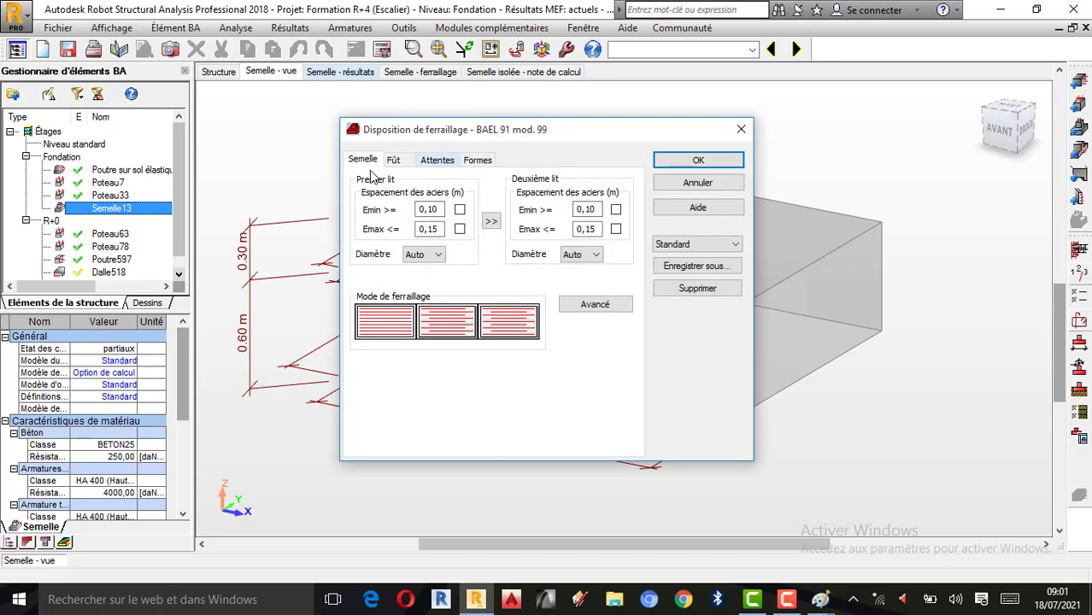
{"action": "left_click", "coordinate": [441, 255]}
{"action": "left_click", "coordinate": [418, 268]}
{"action": "left_click", "coordinate": [612, 309]}
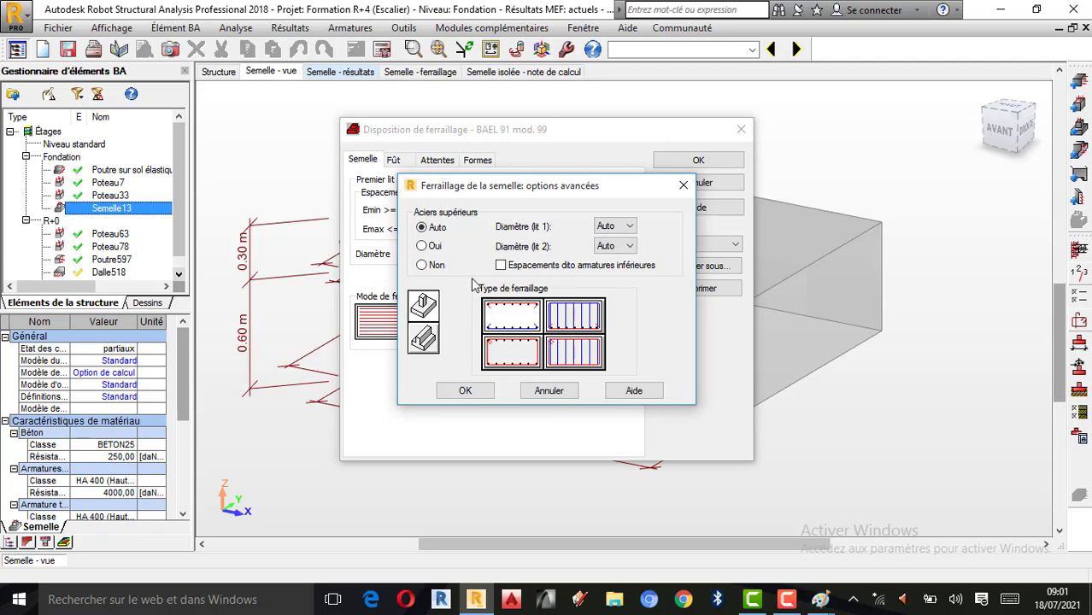
{"action": "left_click", "coordinate": [620, 227]}
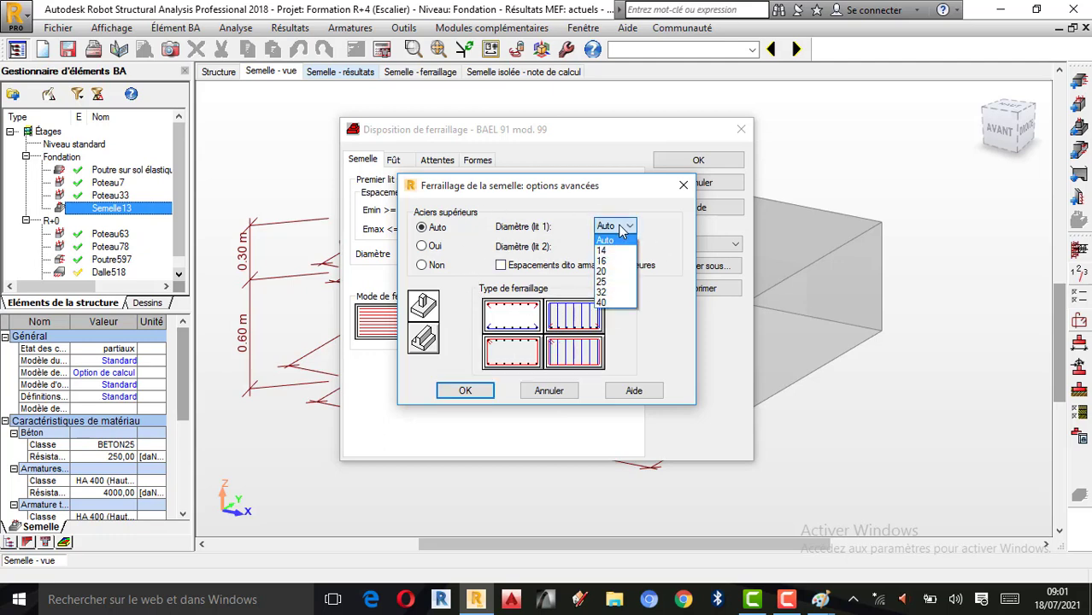
{"action": "left_click", "coordinate": [624, 227]}
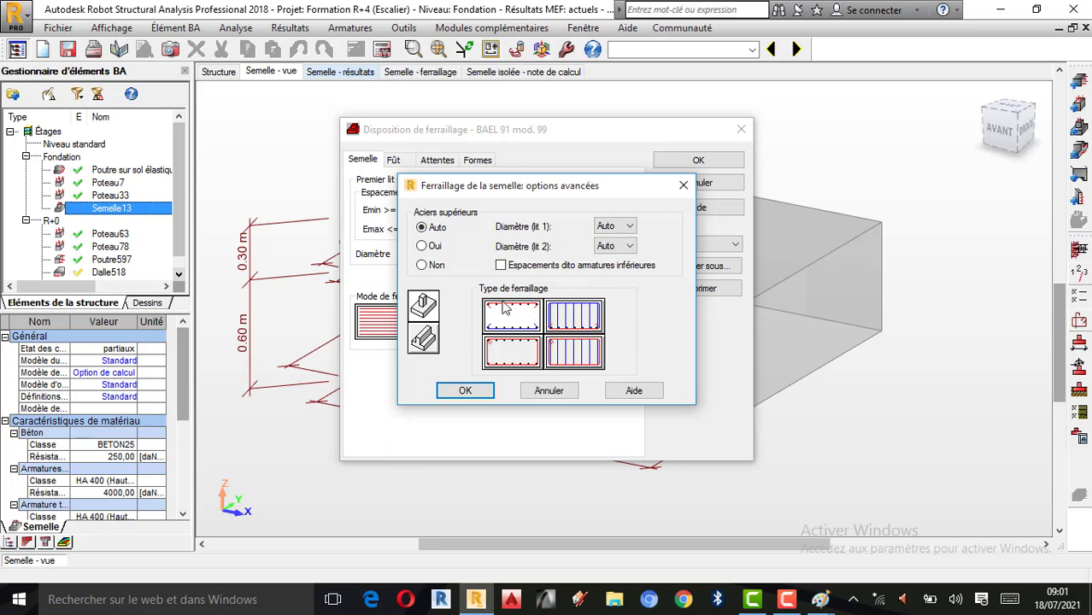
{"action": "left_click", "coordinate": [467, 391]}
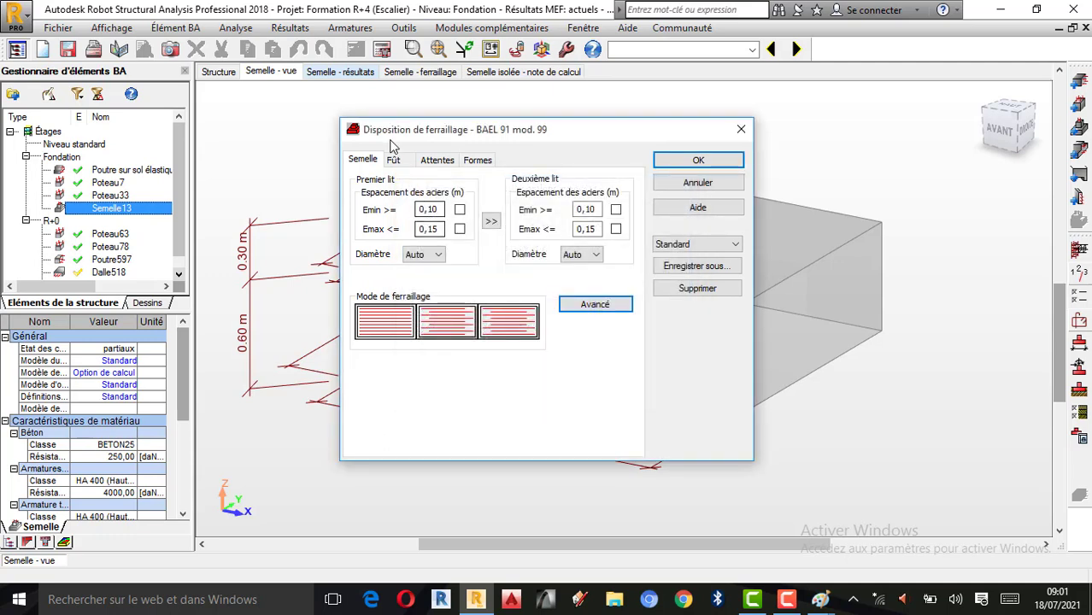
- Set the pedestal (Fût) reinforcement mode to the third of the three available layouts
{"action": "left_click", "coordinate": [394, 160]}
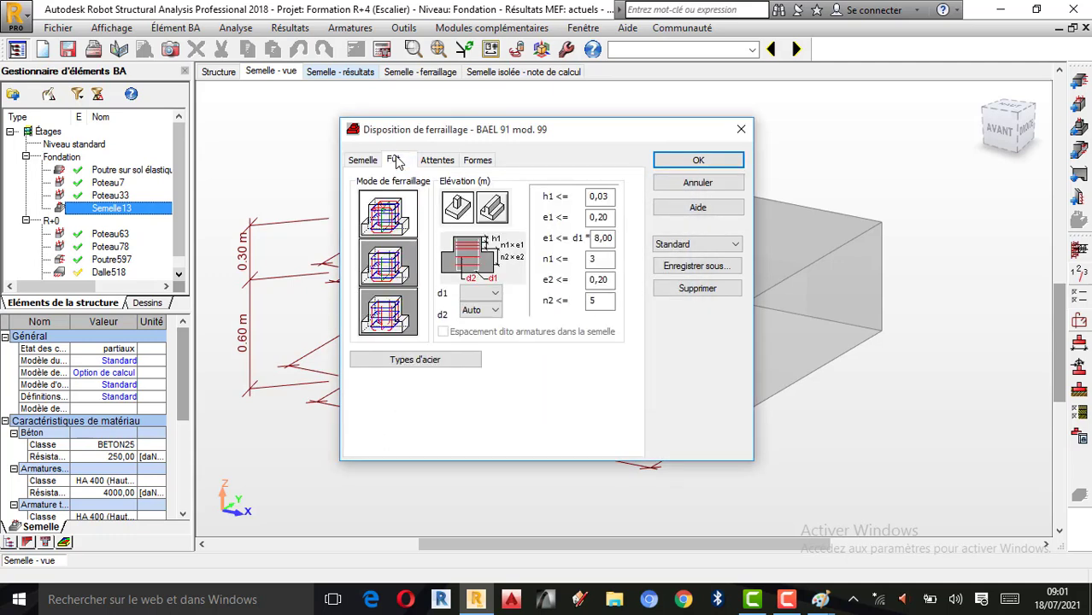
{"action": "left_click", "coordinate": [388, 274]}
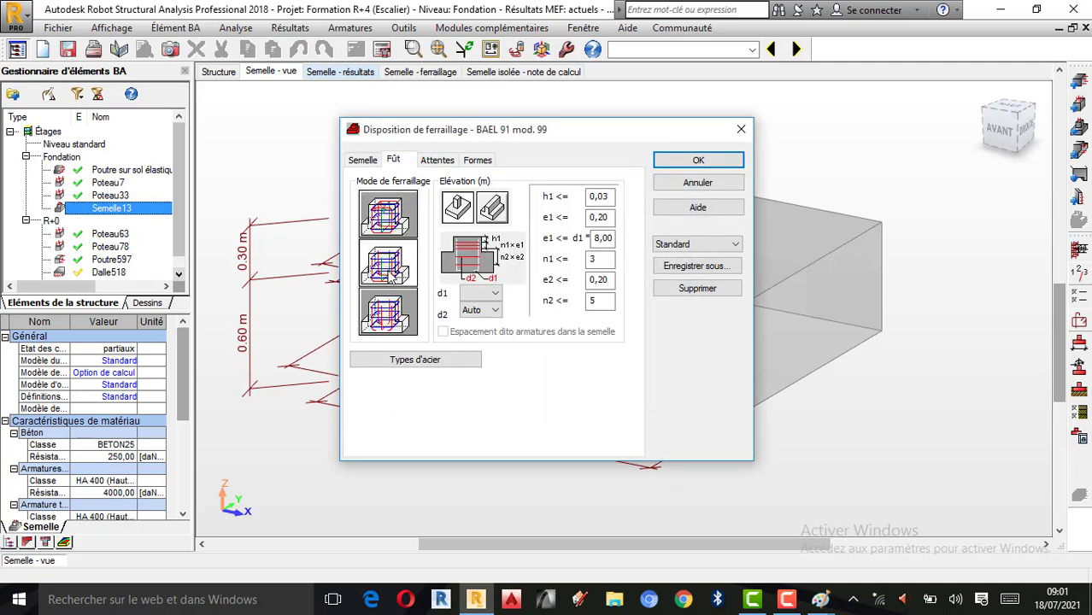
{"action": "left_click", "coordinate": [389, 314]}
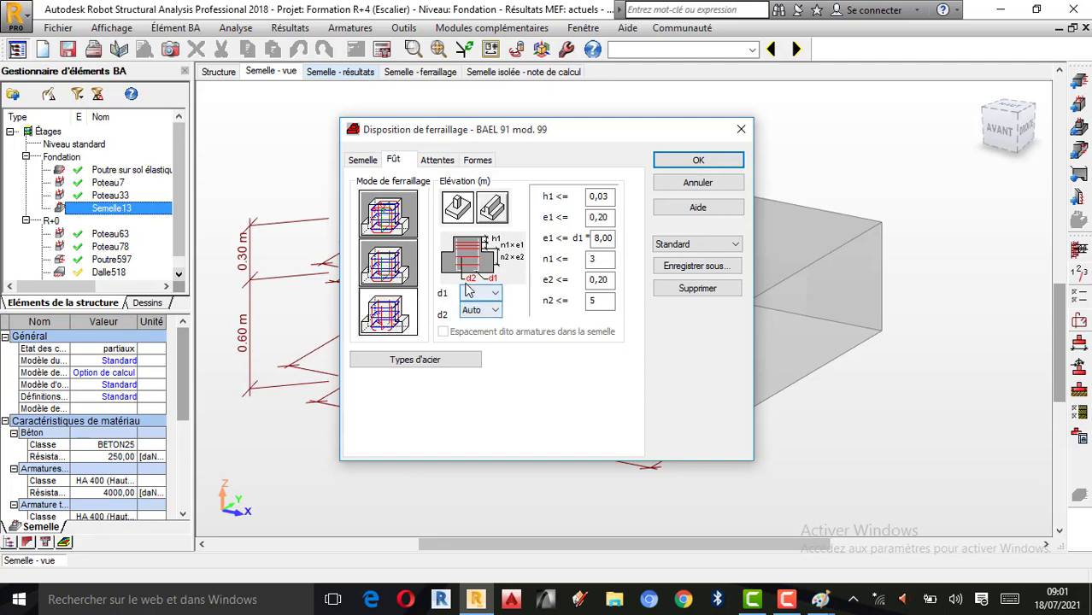
- Bring up the starter bar (Attentes) length settings and switch to the Windows Calculator
{"action": "left_click", "coordinate": [440, 162]}
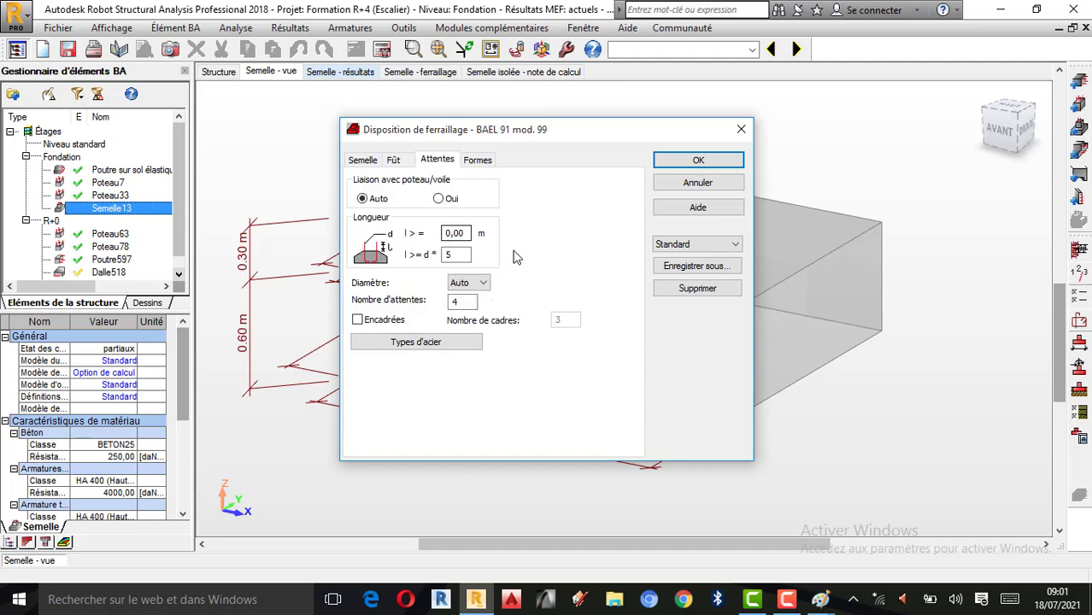
{"action": "left_click", "coordinate": [462, 254]}
{"action": "left_click", "coordinate": [818, 599]}
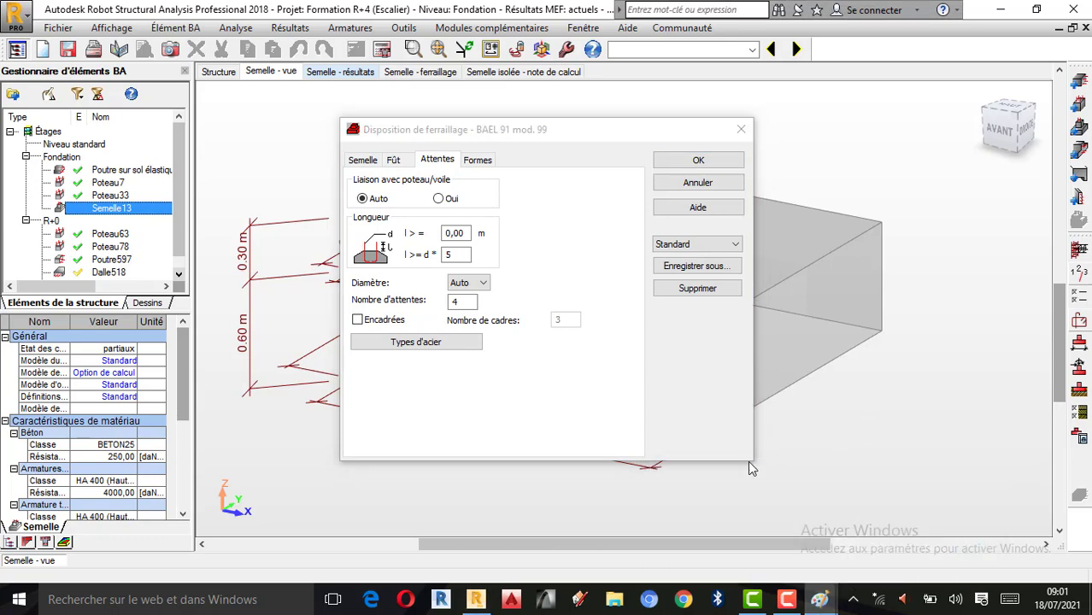
{"action": "left_click", "coordinate": [261, 596]}
{"action": "type", "text": "ca"}
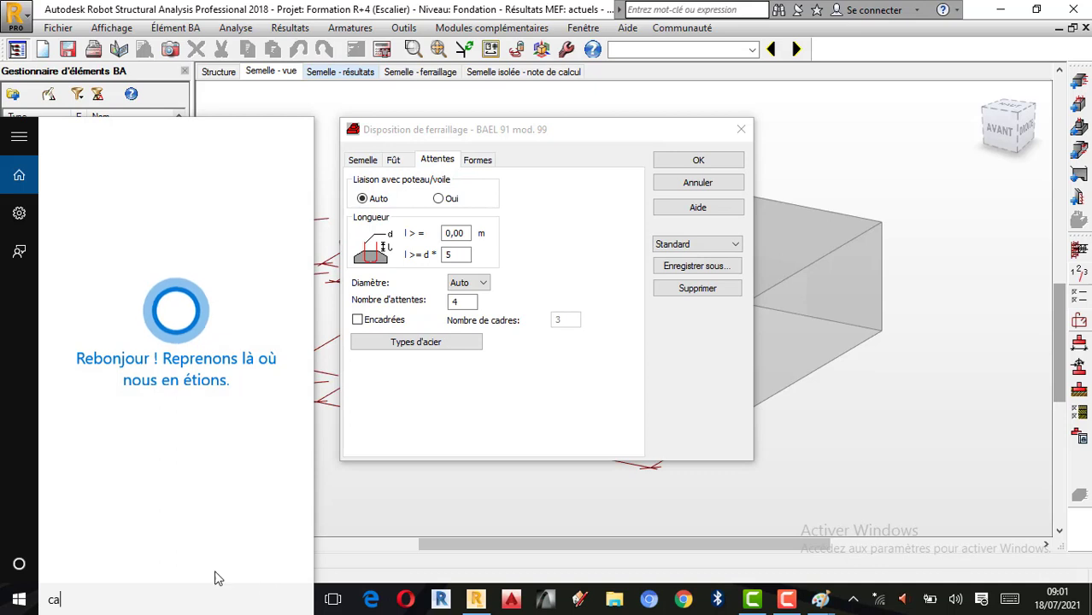
{"action": "type", "text": "l"}
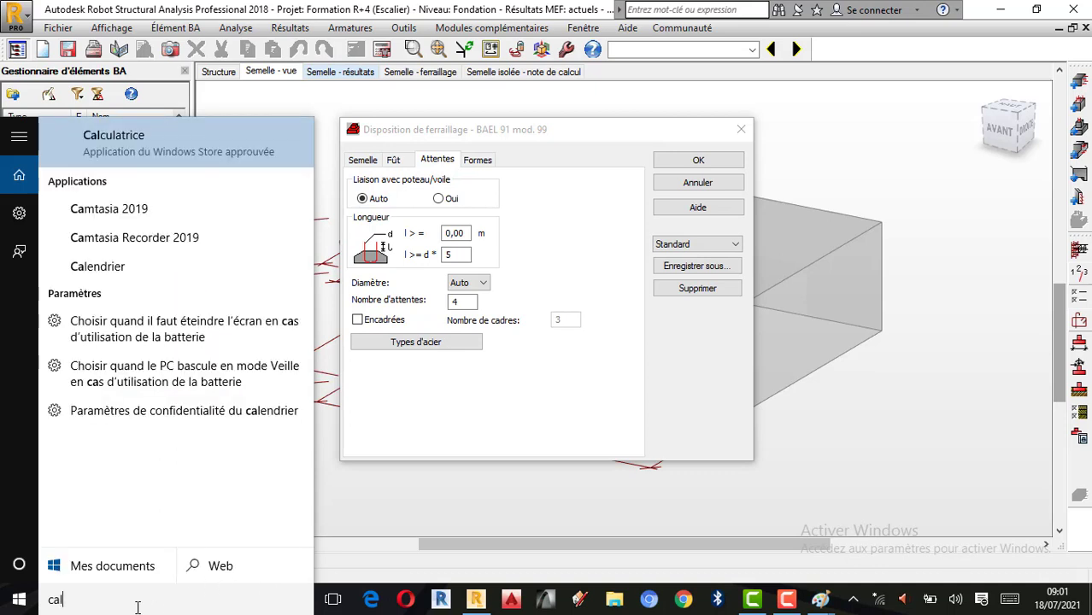
{"action": "left_click", "coordinate": [129, 148]}
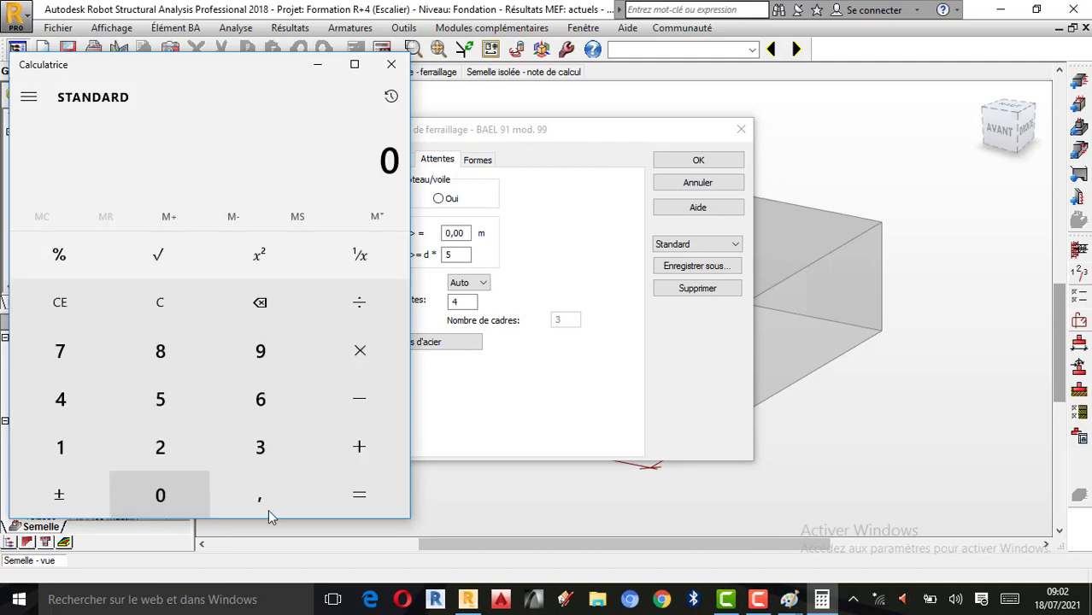
- Calculate 0,014 × 5 for the starter bar length
{"action": "left_click", "coordinate": [266, 508]}
{"action": "left_click", "coordinate": [175, 497]}
{"action": "left_click", "coordinate": [79, 445]}
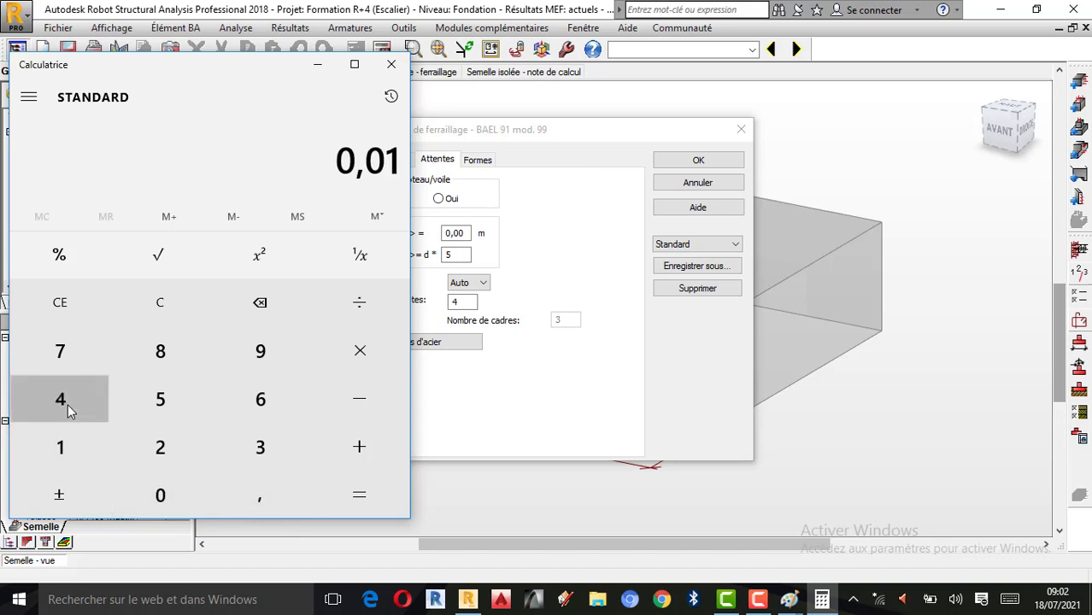
{"action": "left_click", "coordinate": [67, 404]}
{"action": "left_click", "coordinate": [359, 348]}
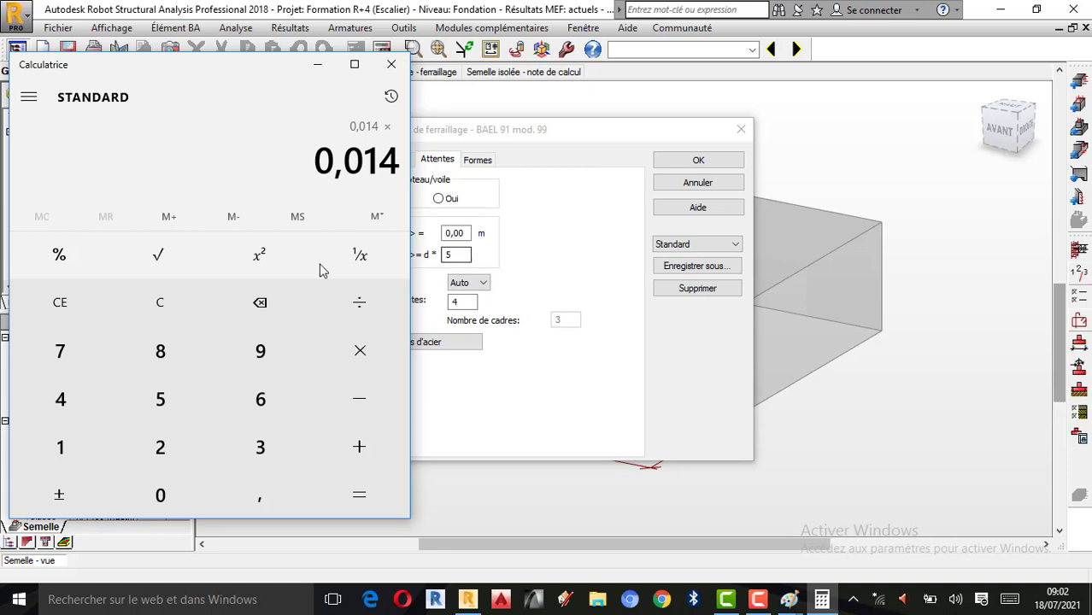
{"action": "left_click", "coordinate": [160, 399]}
{"action": "left_click", "coordinate": [377, 503]}
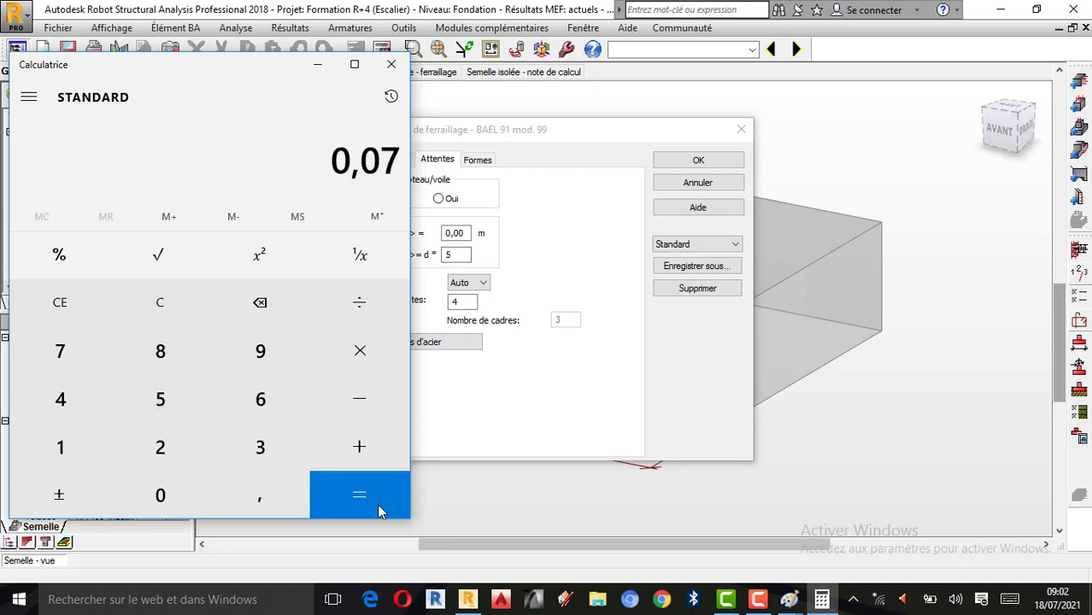
- Clear the calculator and calculate 0,14 × 5 for the starter bar length
{"action": "left_click", "coordinate": [160, 302]}
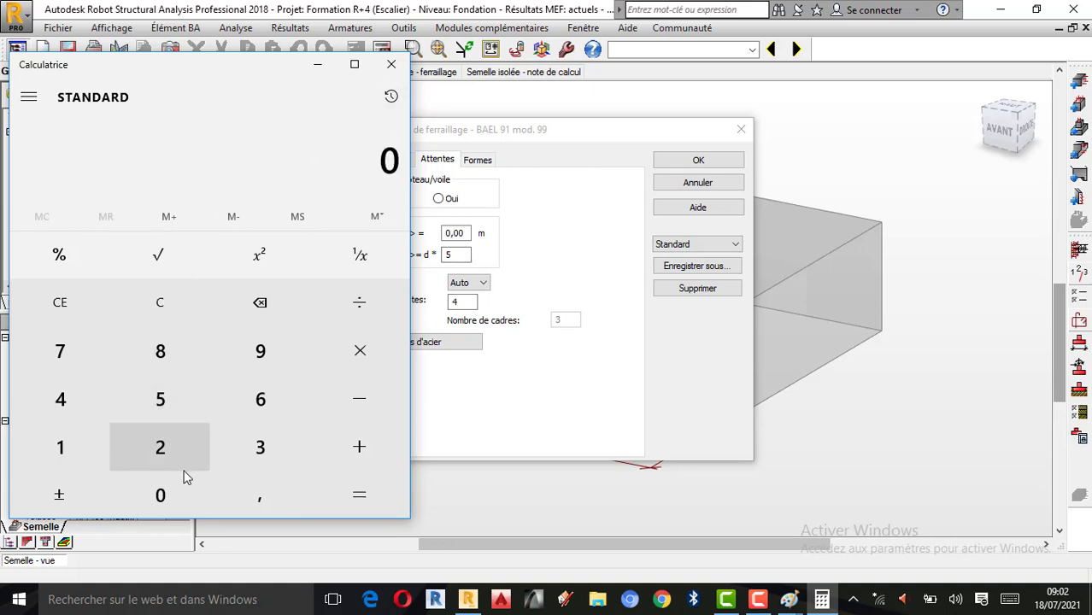
{"action": "left_click", "coordinate": [260, 495]}
{"action": "left_click", "coordinate": [64, 447]}
{"action": "left_click", "coordinate": [60, 399]}
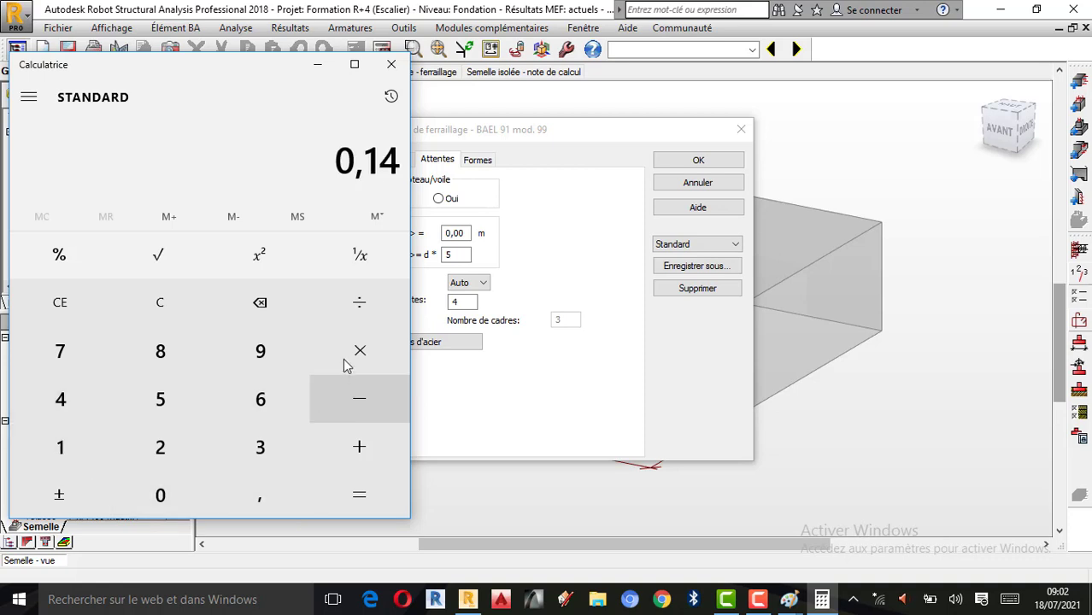
{"action": "left_click", "coordinate": [358, 352]}
{"action": "left_click", "coordinate": [162, 400]}
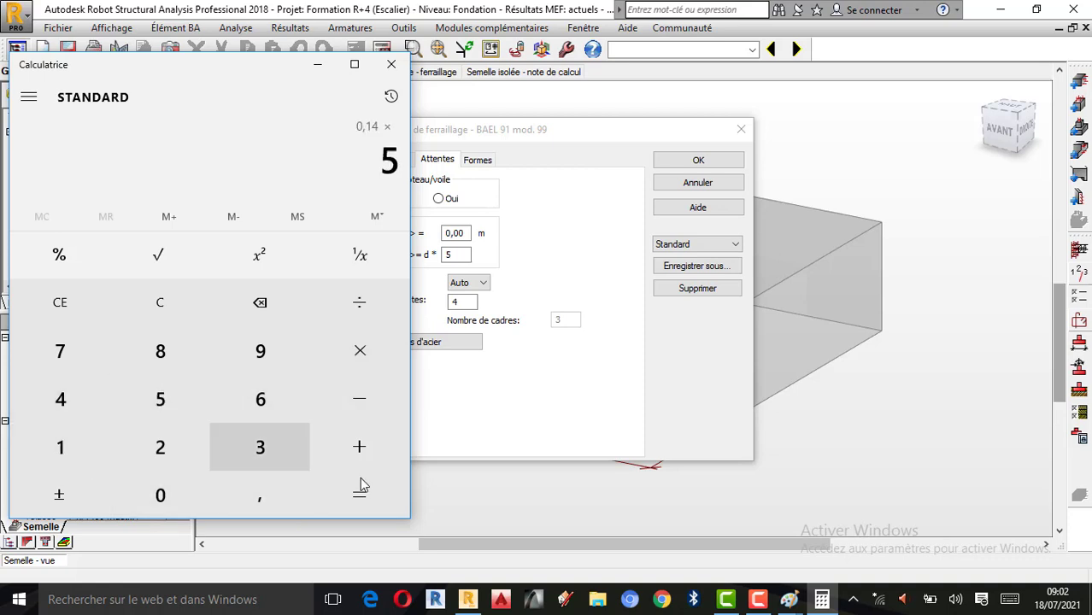
{"action": "left_click", "coordinate": [360, 492]}
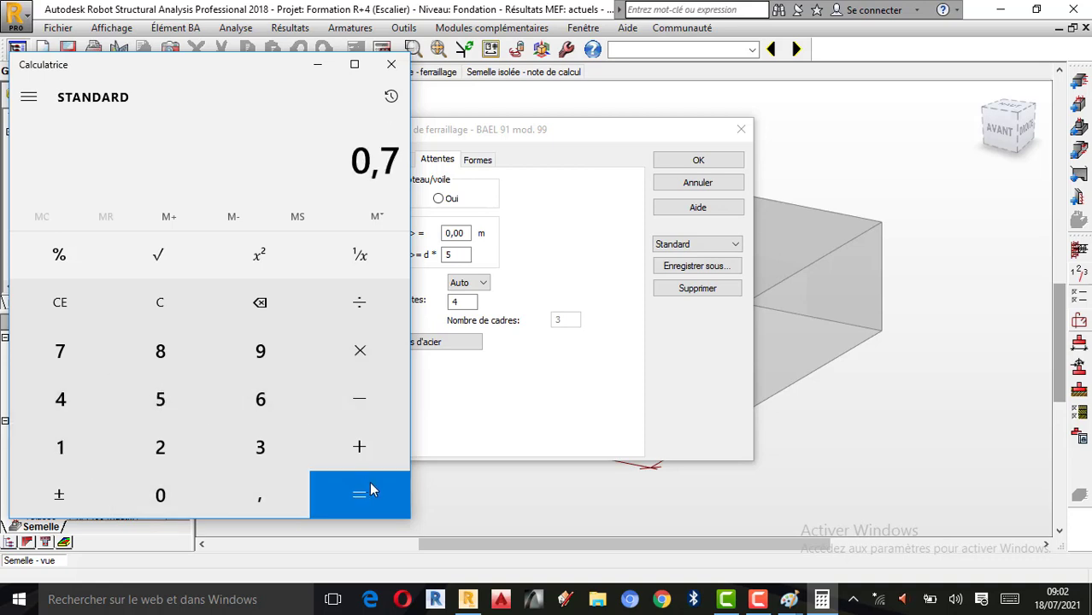
- Clear the calculator and calculate 0,0014 × 5 as a comparison
{"action": "left_click", "coordinate": [176, 324]}
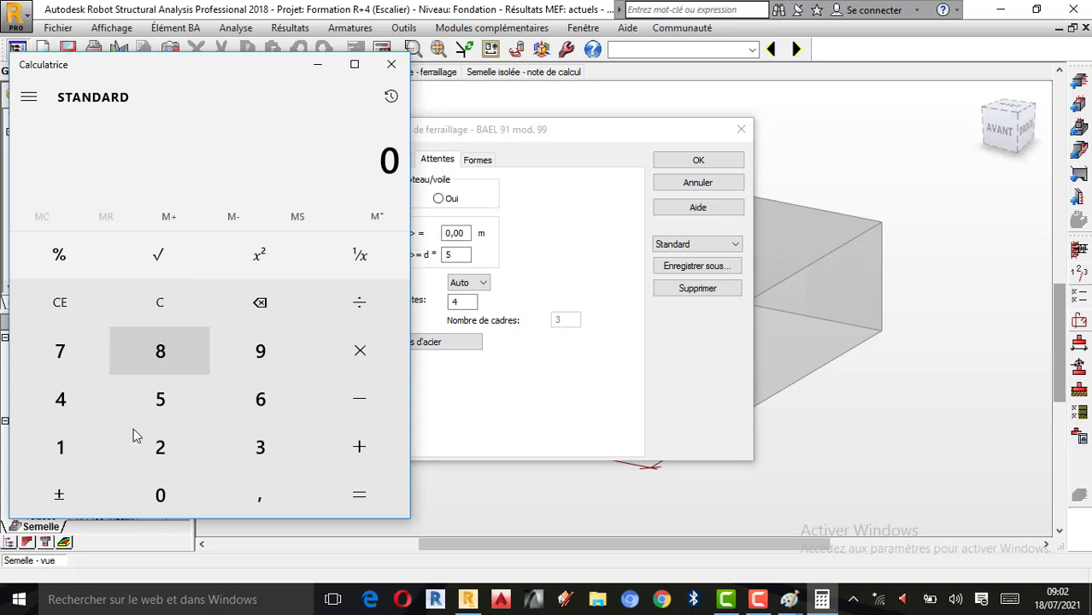
{"action": "left_click", "coordinate": [279, 504]}
{"action": "left_click", "coordinate": [197, 500]}
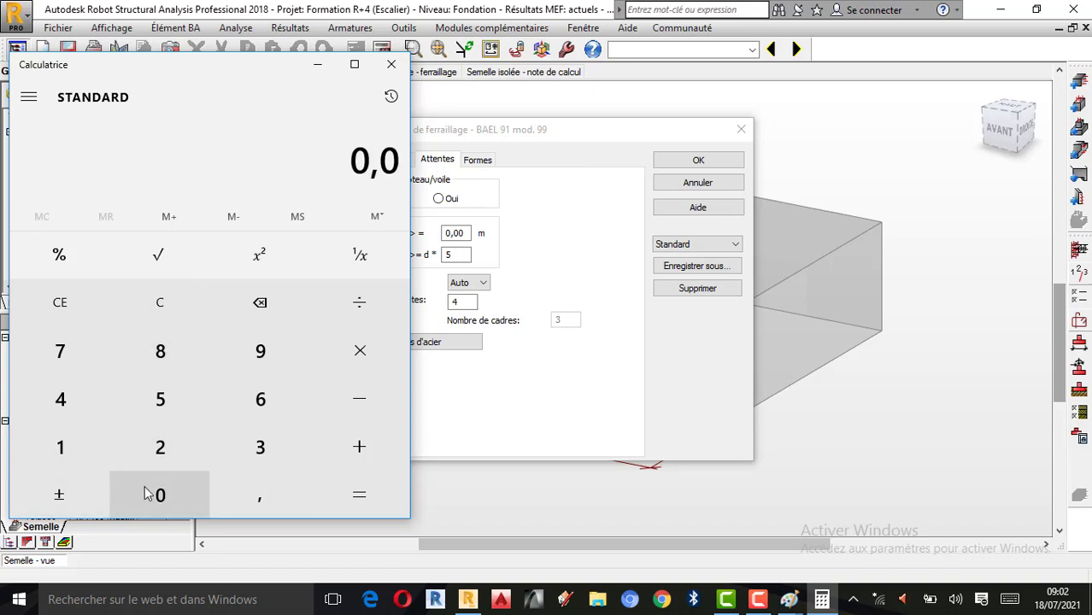
{"action": "left_click", "coordinate": [151, 489]}
{"action": "left_click", "coordinate": [84, 453]}
{"action": "left_click", "coordinate": [64, 399]}
{"action": "left_click", "coordinate": [381, 363]}
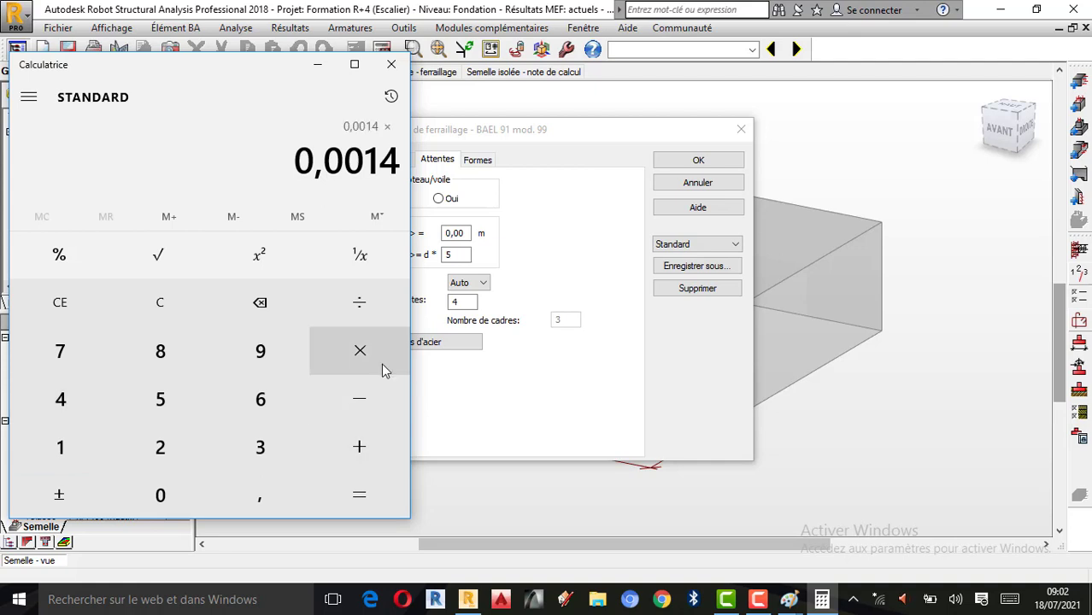
{"action": "left_click", "coordinate": [166, 398]}
{"action": "left_click", "coordinate": [345, 482]}
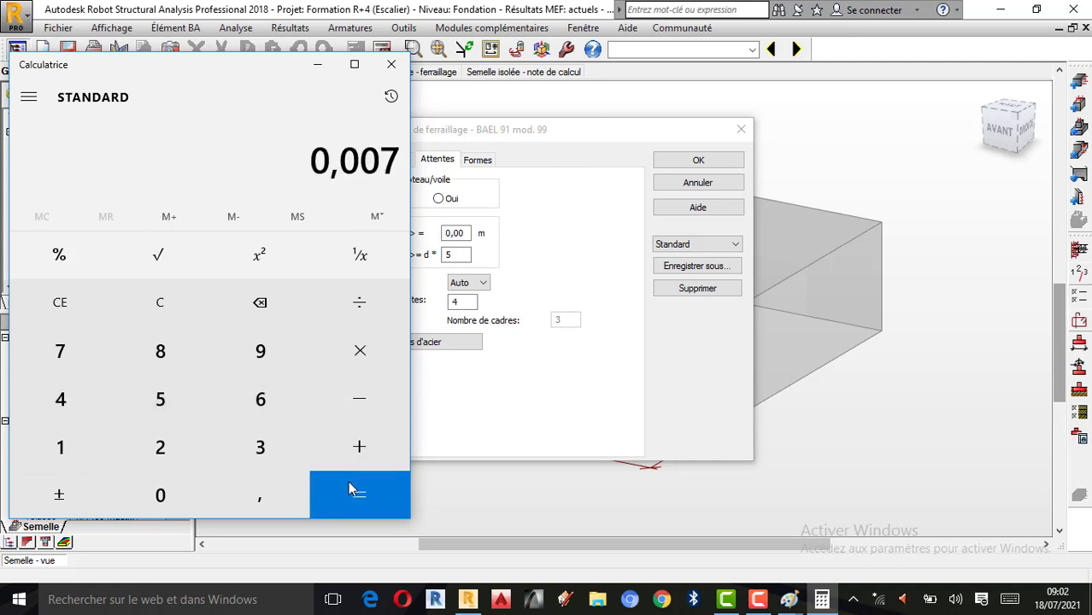
- Repeat the 0,14 × 5 calculation and close the calculator
{"action": "left_click", "coordinate": [142, 301]}
{"action": "left_click", "coordinate": [248, 496]}
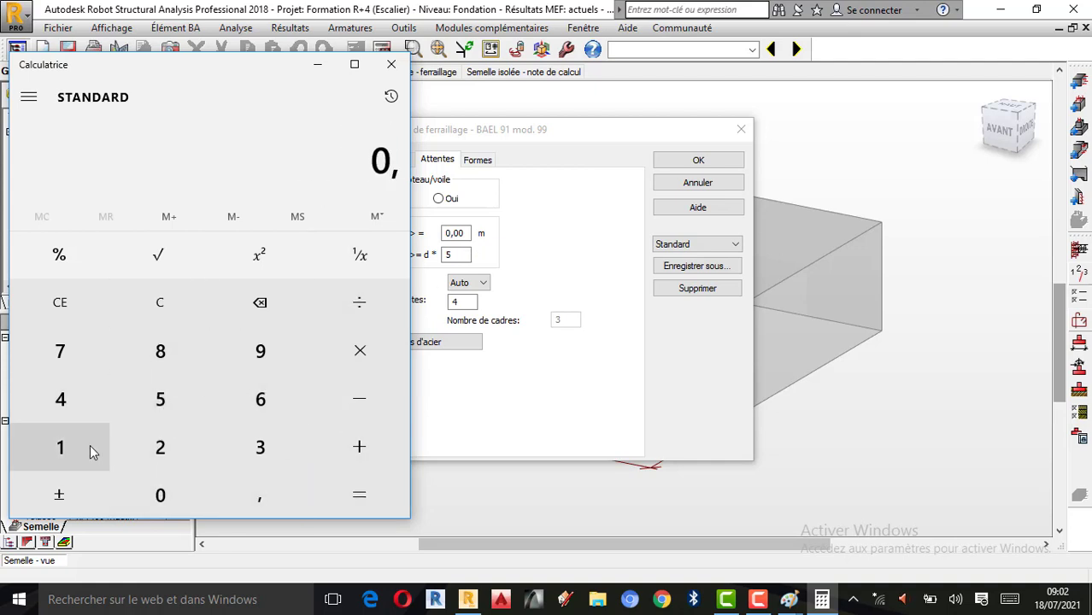
{"action": "left_click", "coordinate": [90, 446]}
{"action": "left_click", "coordinate": [64, 400]}
{"action": "left_click", "coordinate": [360, 352]}
{"action": "left_click", "coordinate": [177, 401]}
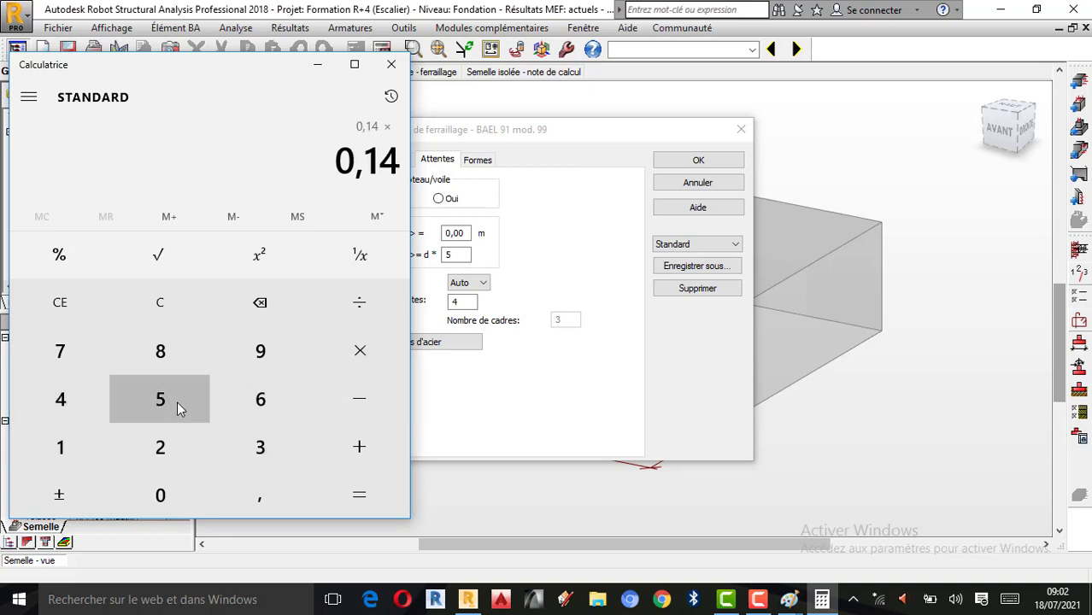
{"action": "left_click", "coordinate": [359, 494]}
{"action": "left_click", "coordinate": [391, 64]}
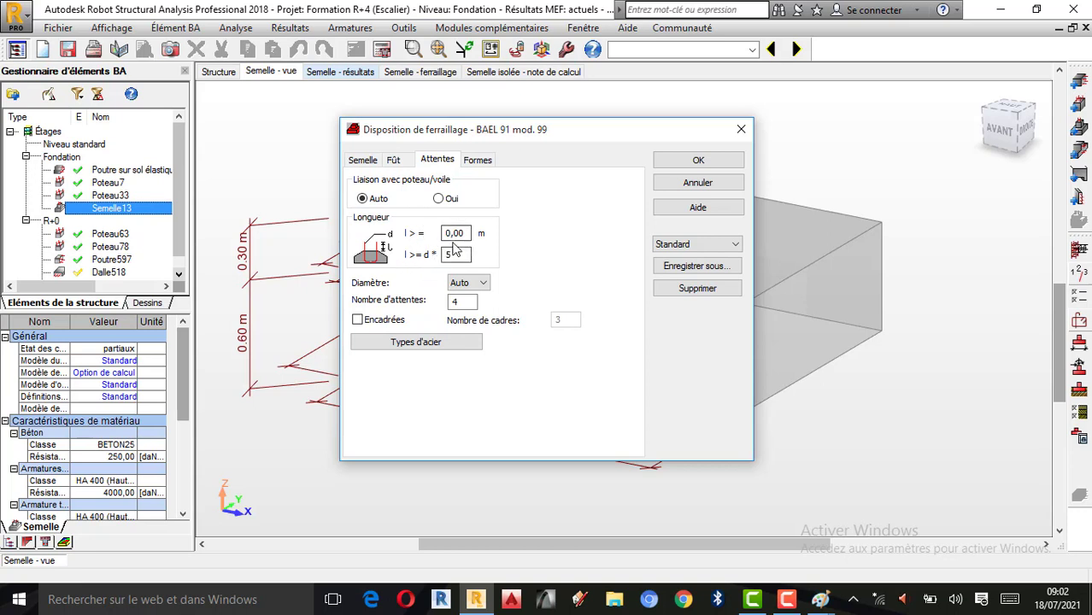
- Set the starter bars' minimum length to 0,70 m and look at their steel types without changing them
{"action": "double_click", "coordinate": [467, 233]}
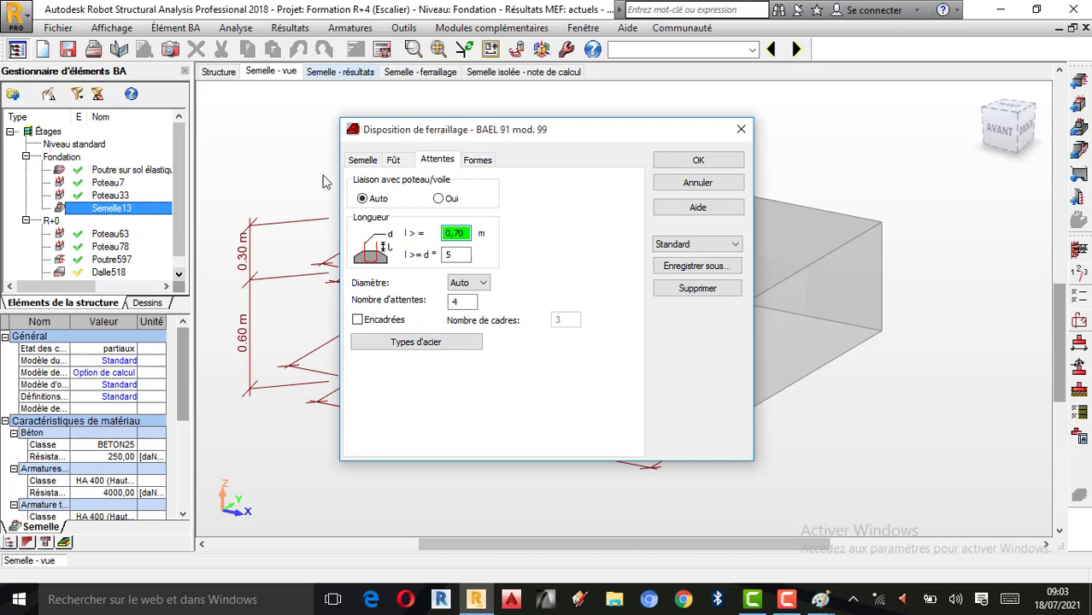
{"action": "left_click", "coordinate": [436, 344]}
{"action": "left_click", "coordinate": [723, 214]}
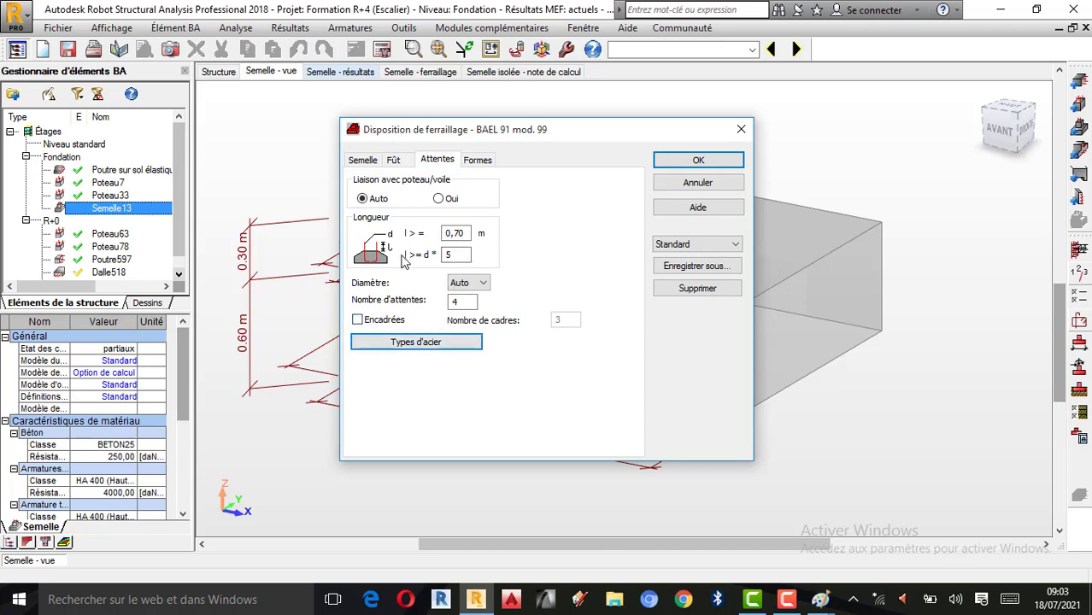
- Save the reinforcement pattern as "Disposition de ferraillage de la semelle isolée" and apply it to the footing
{"action": "left_click", "coordinate": [479, 161]}
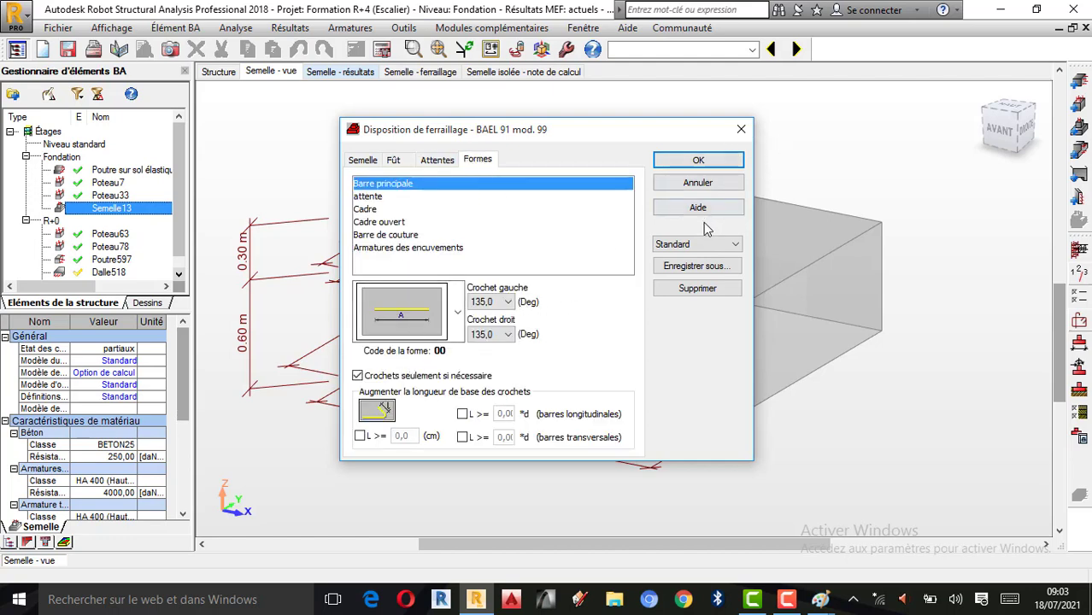
{"action": "left_click", "coordinate": [696, 267]}
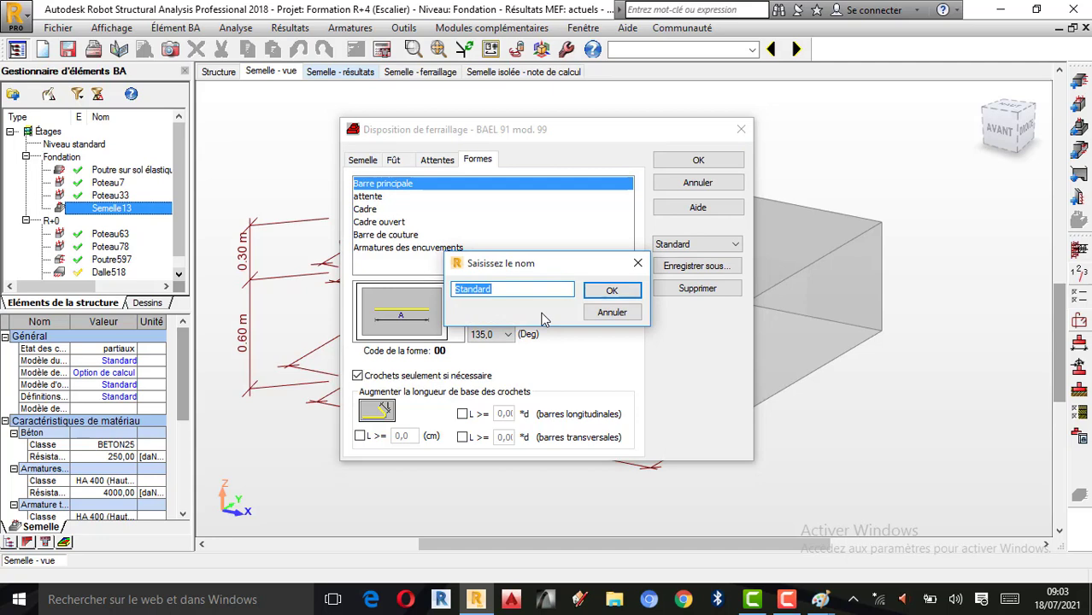
{"action": "type", "text": "Disposition de ferrailla"}
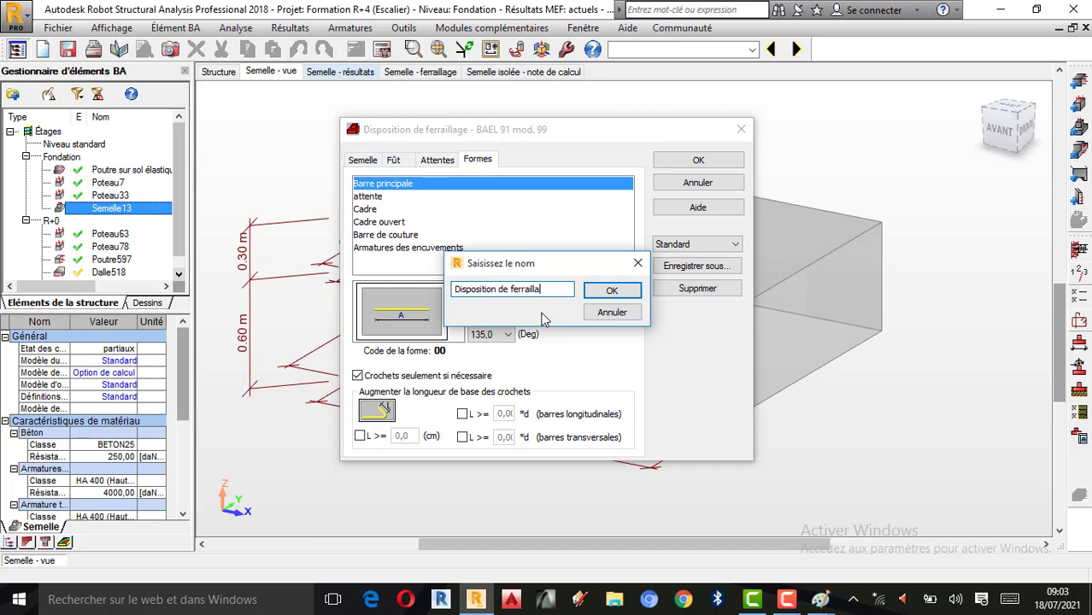
{"action": "type", "text": "semelle"}
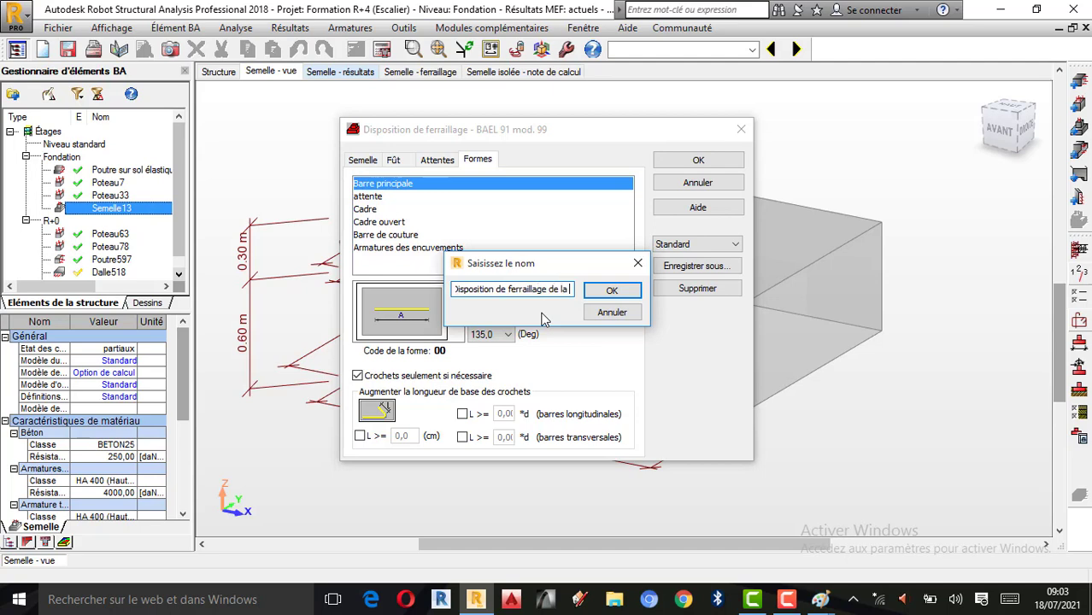
{"action": "type", "text": " is"}
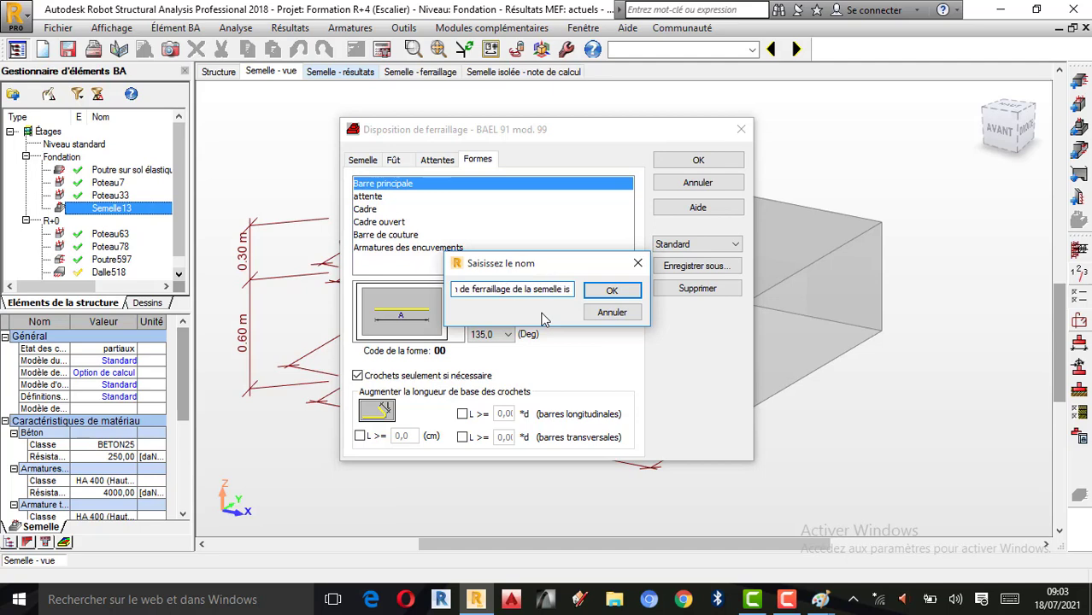
{"action": "type", "text": "olée"}
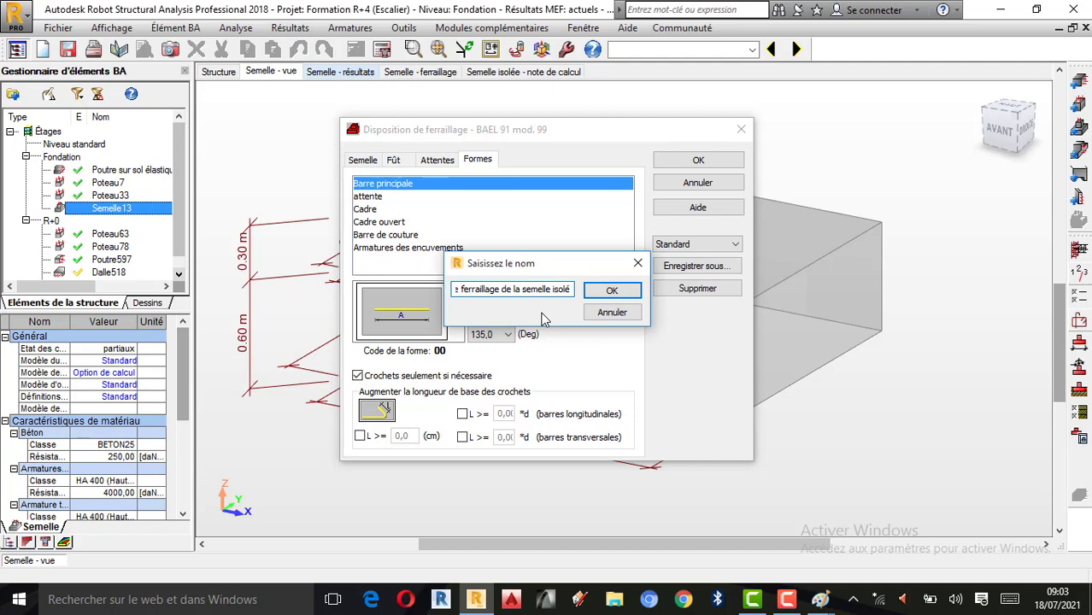
{"action": "left_click", "coordinate": [612, 292]}
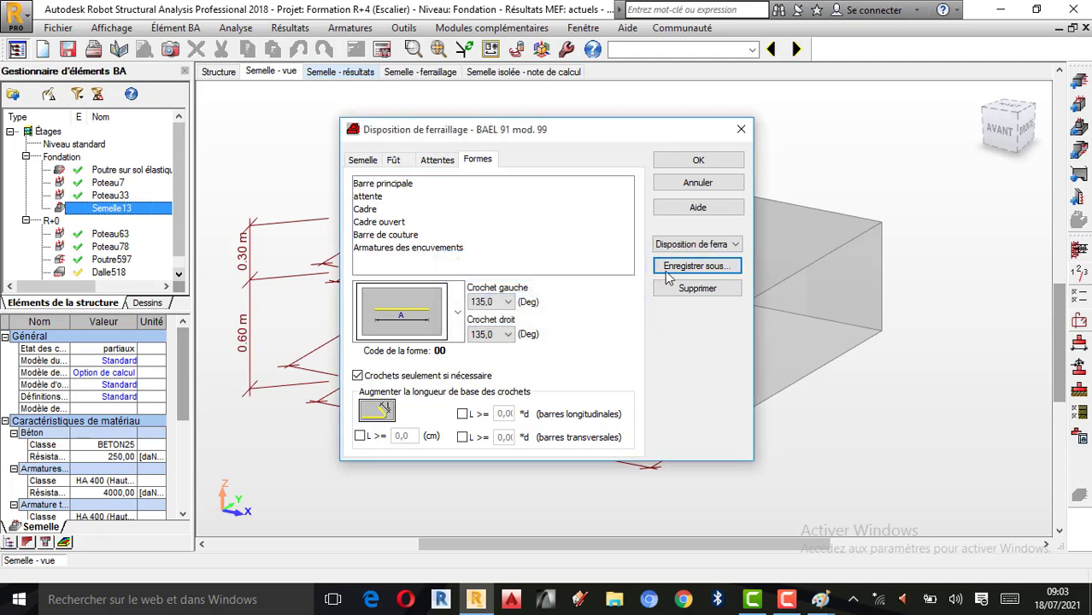
{"action": "left_click", "coordinate": [699, 160]}
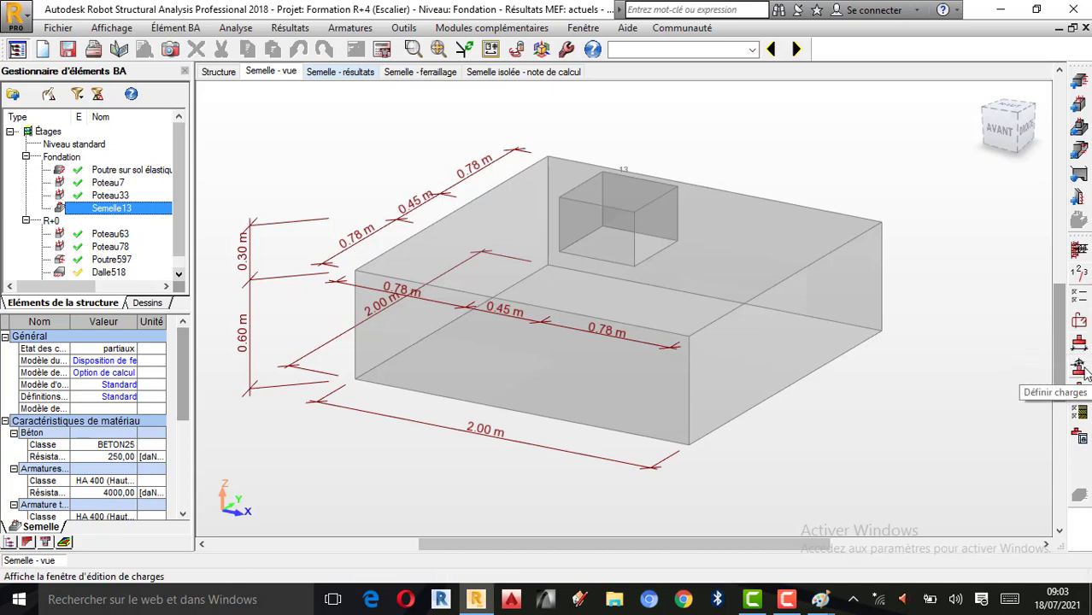
- Restrict the footing's group 13 Els design load to the N, Fx and My components, apply the change and close the load definition
{"action": "left_click", "coordinate": [1082, 369]}
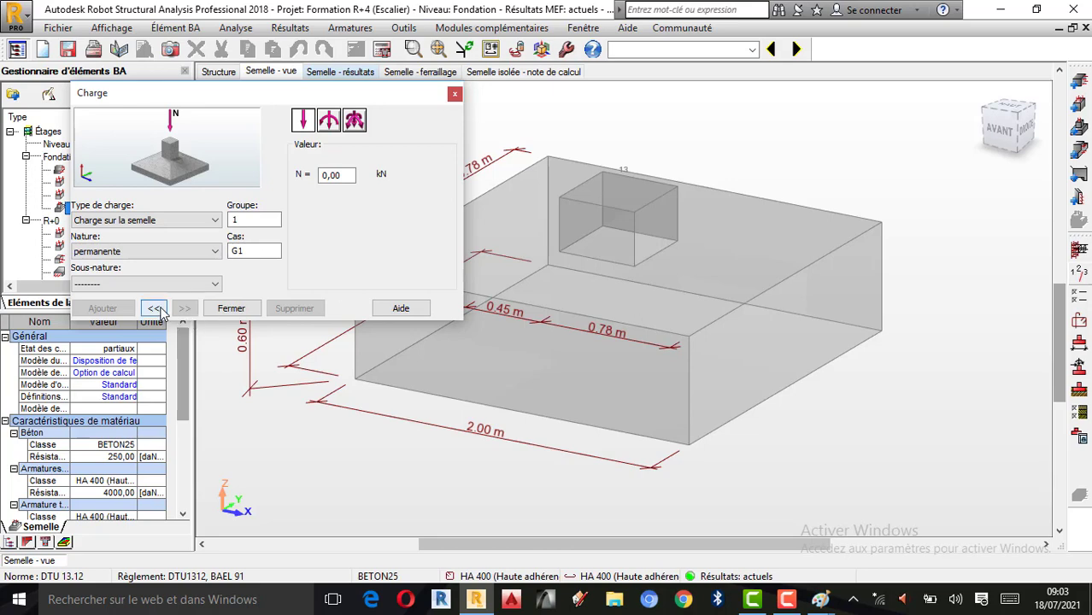
{"action": "left_click", "coordinate": [157, 310]}
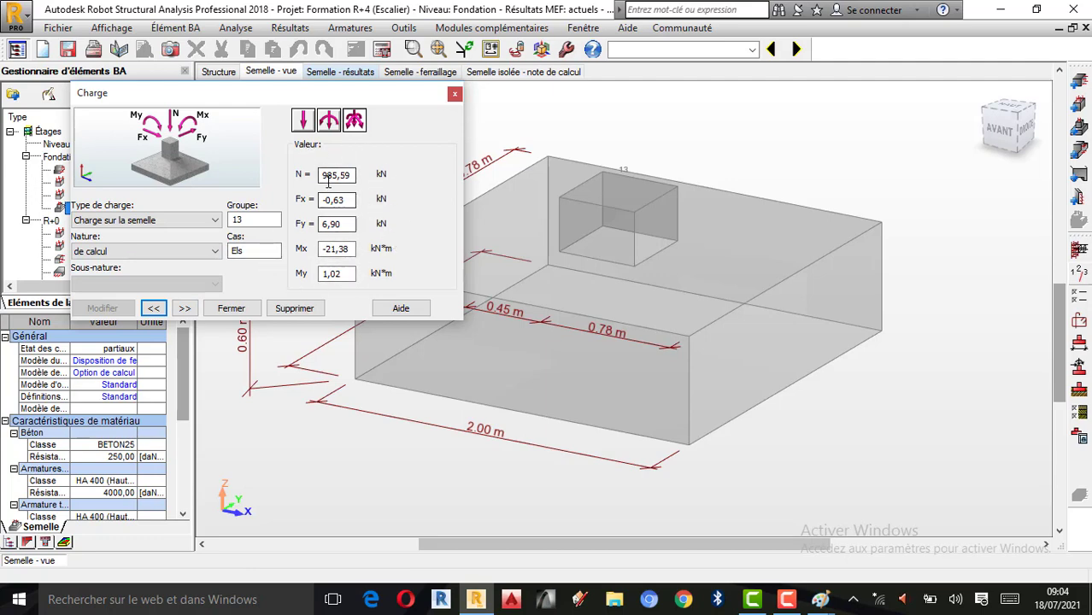
{"action": "left_click", "coordinate": [215, 251]}
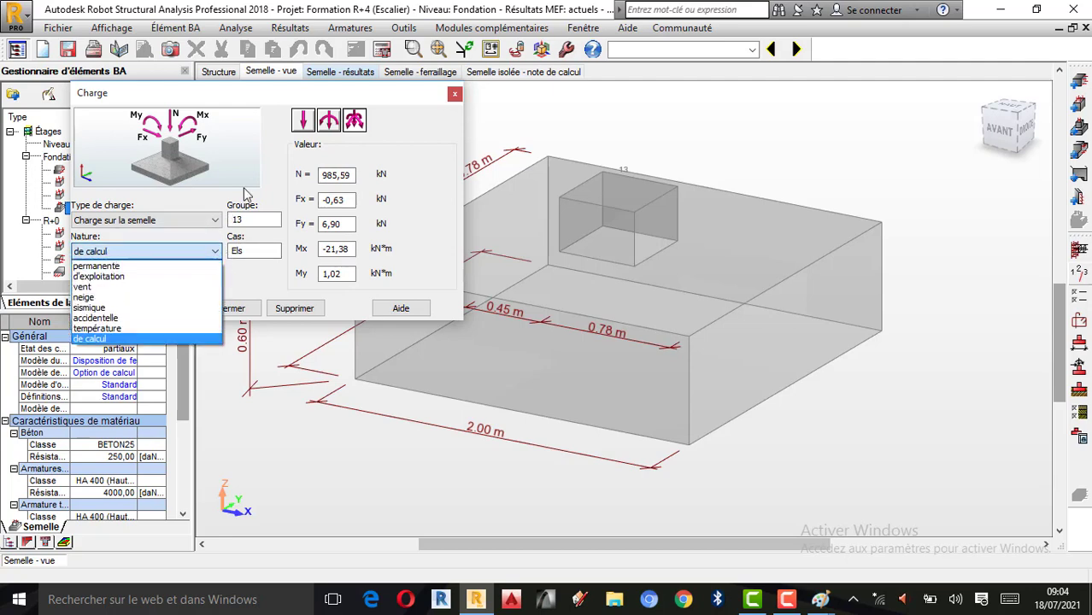
{"action": "left_click", "coordinate": [305, 120]}
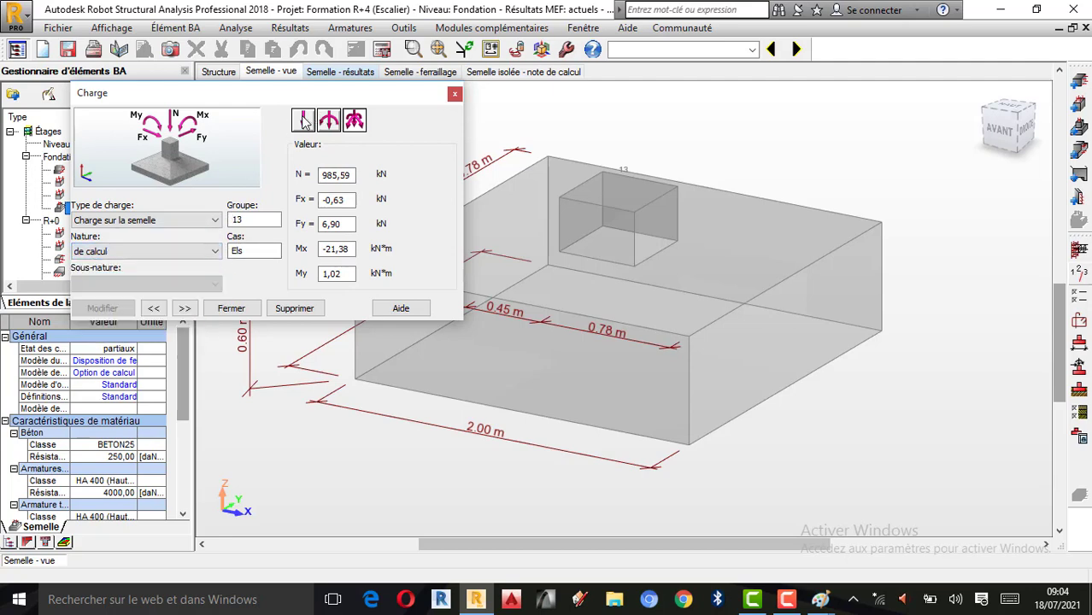
{"action": "left_click", "coordinate": [305, 121]}
{"action": "left_click", "coordinate": [331, 123]}
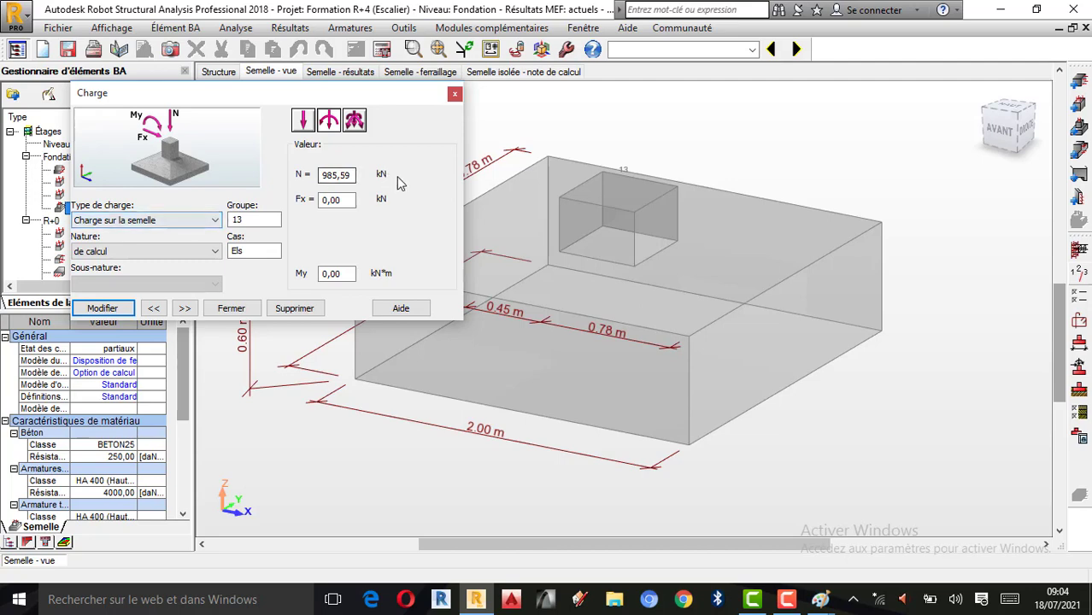
{"action": "key", "text": "Return"}
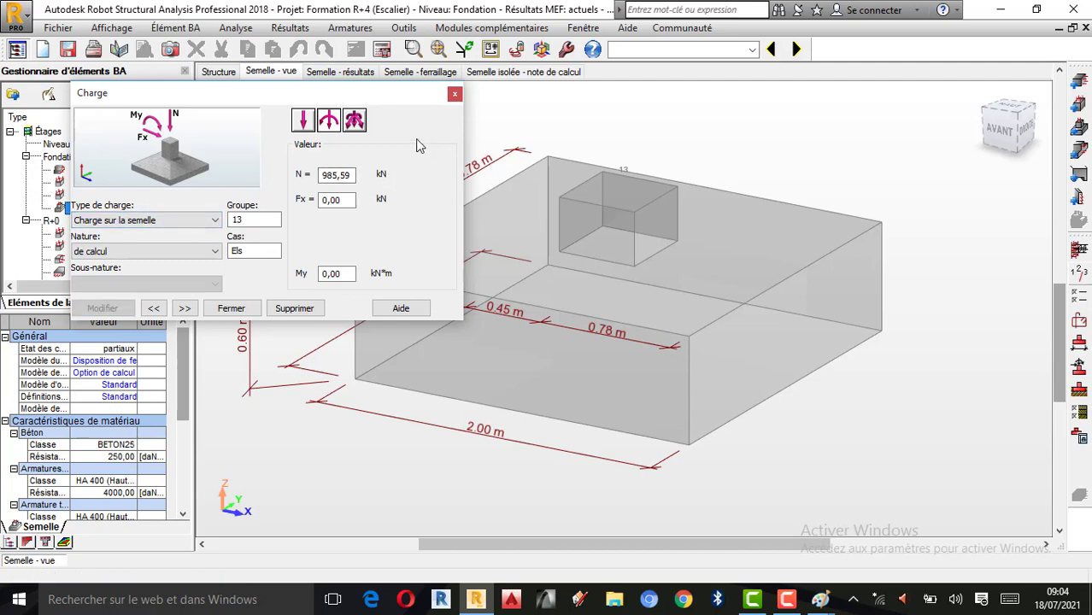
{"action": "left_click", "coordinate": [457, 95]}
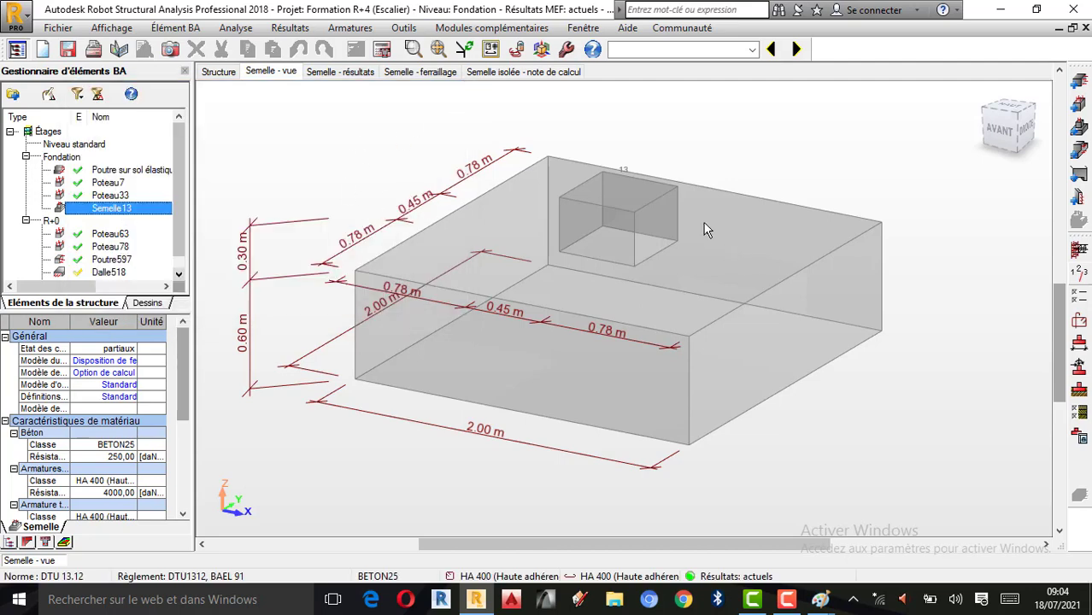
- Open the footing's soil parameters and switch to Paint to consult the soil report recommendations in Pg01
{"action": "left_click", "coordinate": [1080, 392]}
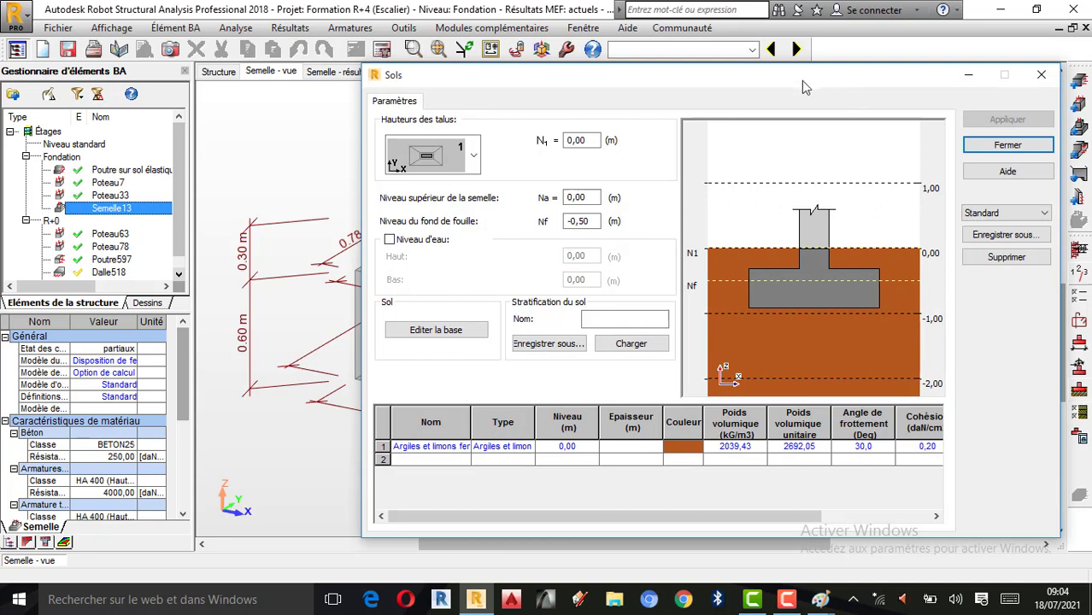
{"action": "left_click_drag", "start_coordinate": [802, 81], "coordinate": [657, 76]}
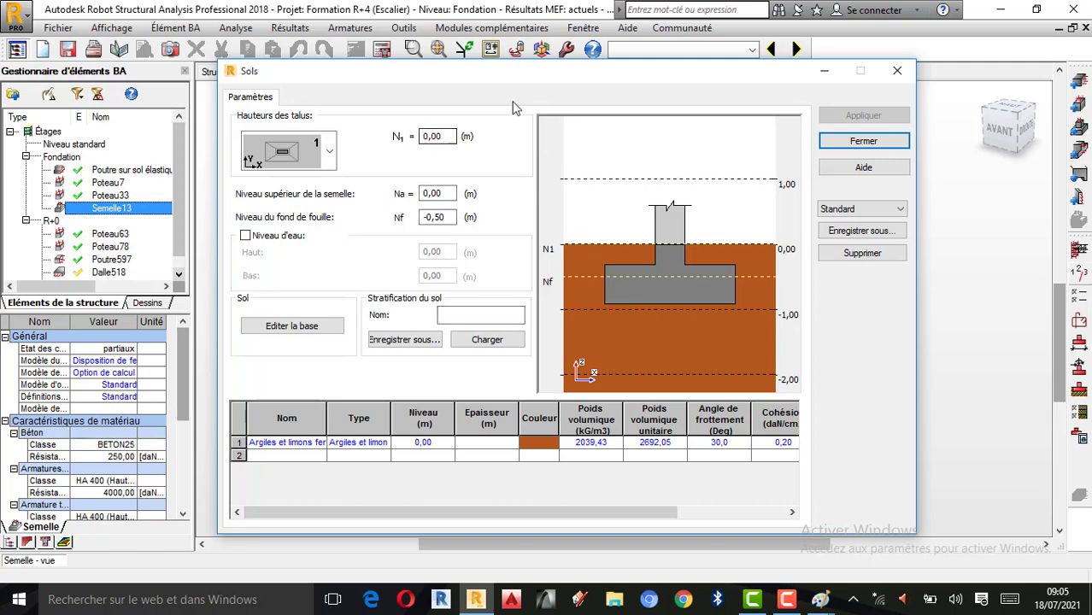
{"action": "mouse_move", "coordinate": [820, 599]}
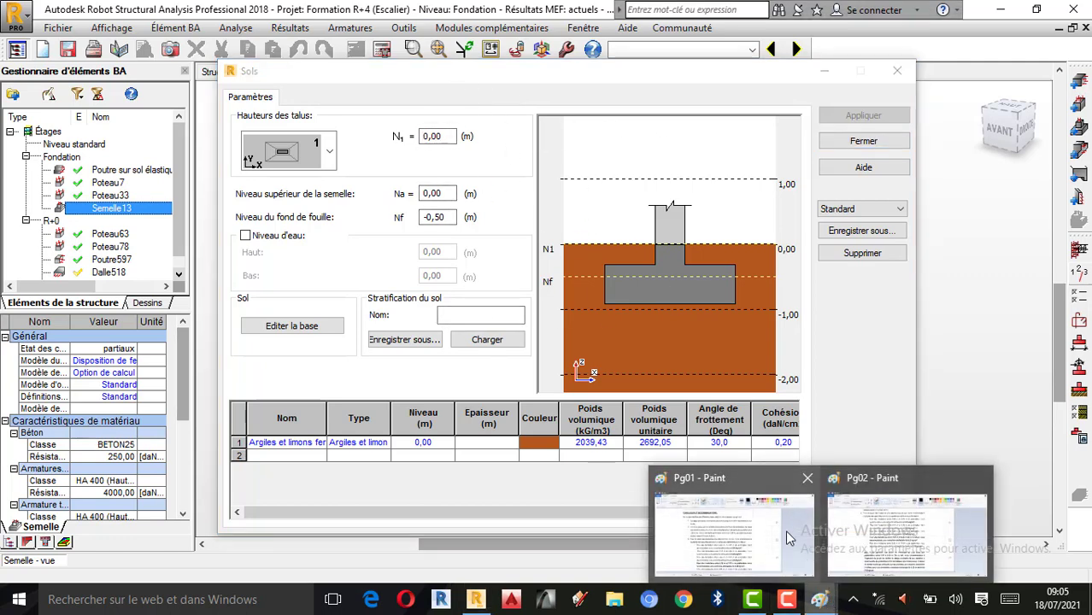
{"action": "left_click", "coordinate": [748, 525]}
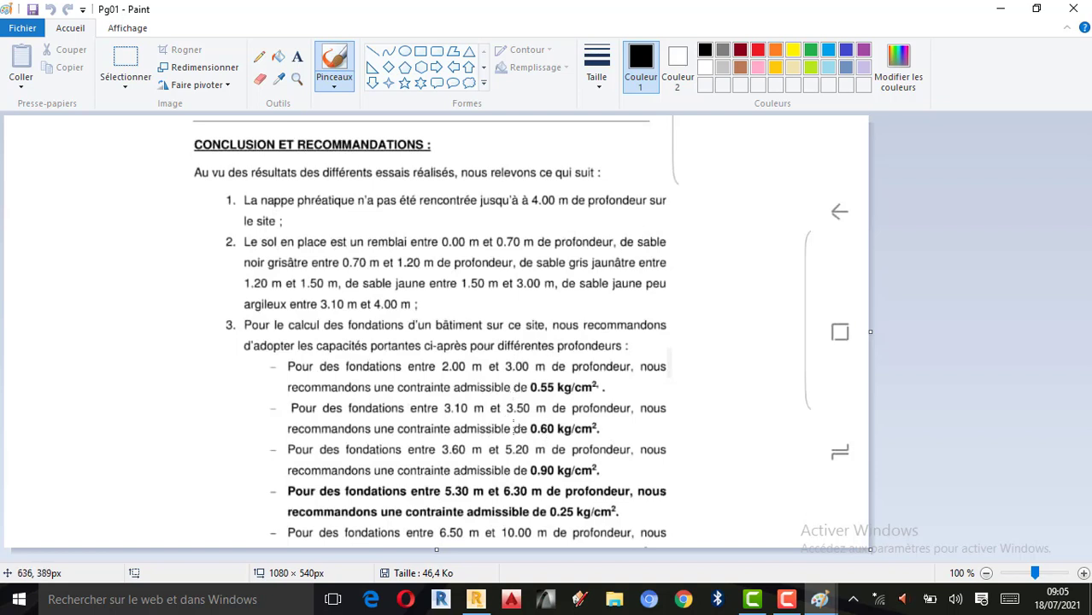
- Circle the 3.50 m depth and the 0.60 kg/cm² allowable stress in the report with a yellow Pencil
{"action": "left_click", "coordinate": [259, 56]}
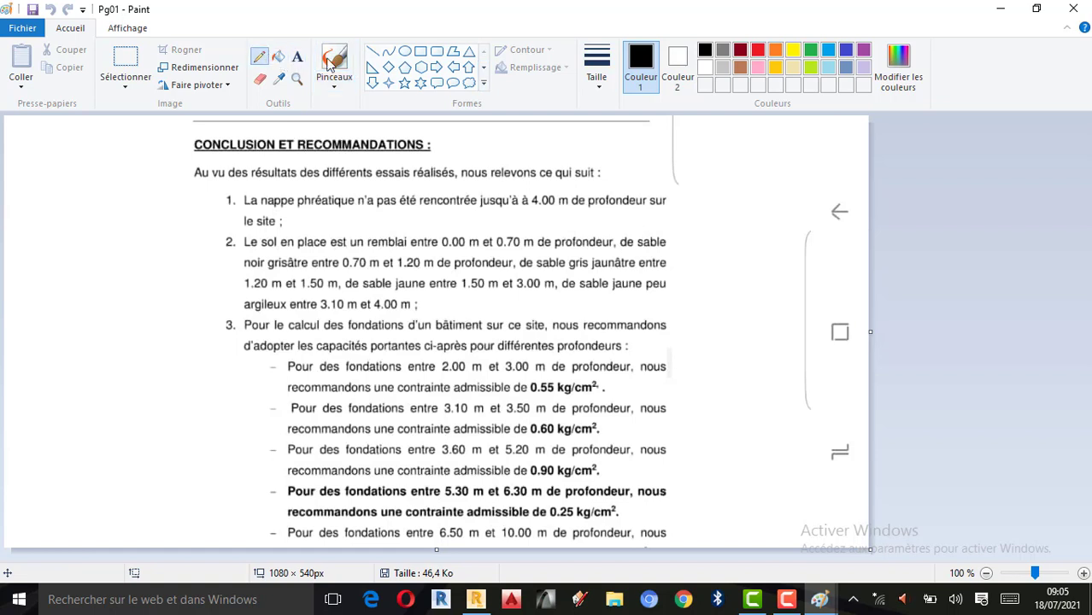
{"action": "left_click", "coordinate": [793, 50]}
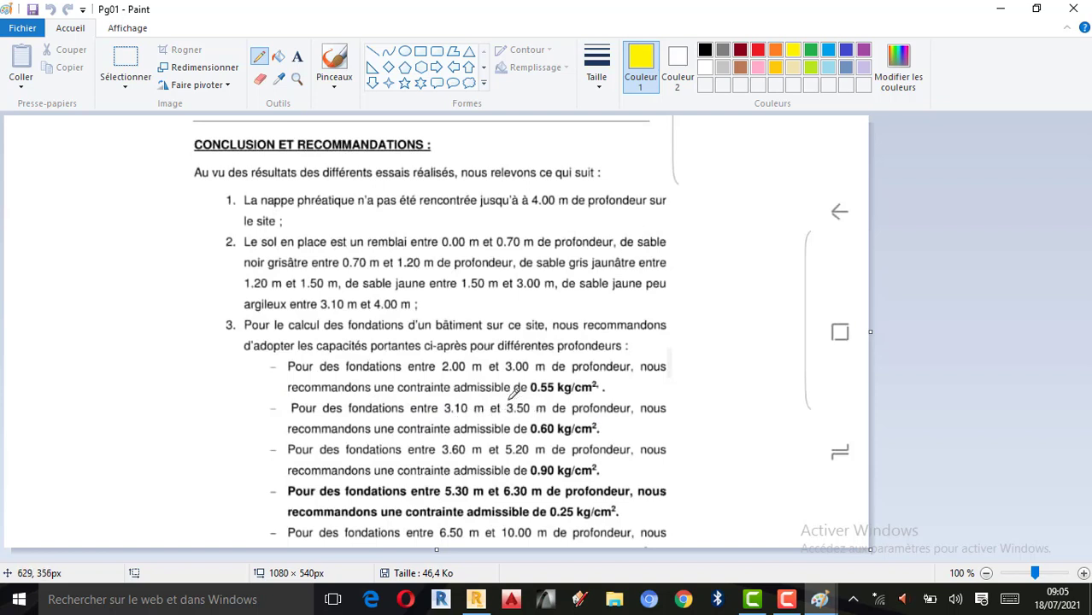
{"action": "mouse_move", "coordinate": [516, 405]}
{"action": "left_mouse_down"}
{"action": "mouse_move", "coordinate": [505, 414]}
{"action": "mouse_move", "coordinate": [515, 421]}
{"action": "left_mouse_up"}
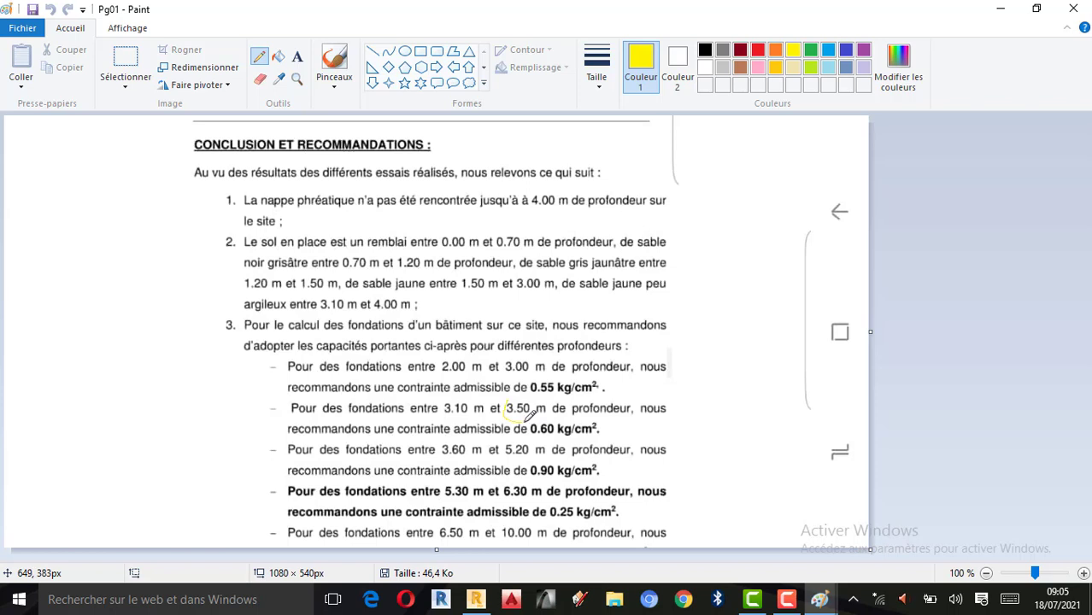
{"action": "left_click", "coordinate": [604, 79]}
{"action": "left_click", "coordinate": [571, 130]}
{"action": "mouse_move", "coordinate": [513, 402]}
{"action": "left_mouse_down"}
{"action": "mouse_move", "coordinate": [509, 425]}
{"action": "mouse_move", "coordinate": [537, 417]}
{"action": "mouse_move", "coordinate": [538, 395]}
{"action": "mouse_move", "coordinate": [517, 397]}
{"action": "left_mouse_up"}
{"action": "mouse_move", "coordinate": [542, 413]}
{"action": "left_mouse_down"}
{"action": "mouse_move", "coordinate": [521, 427]}
{"action": "mouse_move", "coordinate": [538, 440]}
{"action": "mouse_move", "coordinate": [599, 438]}
{"action": "mouse_move", "coordinate": [608, 418]}
{"action": "left_mouse_up"}
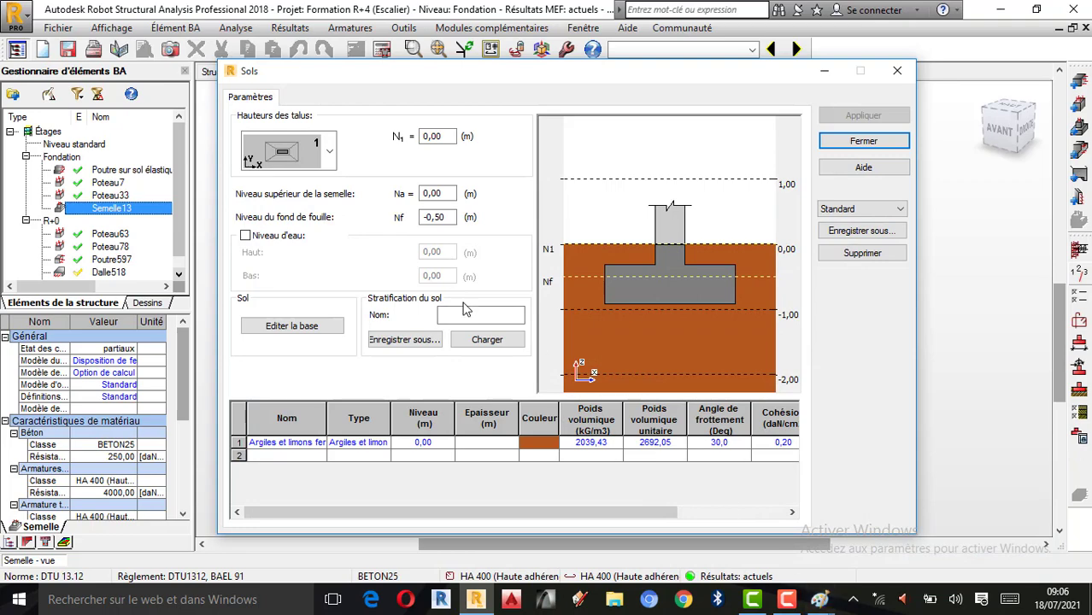
- Review the marked recommendations in the Pg01 soil report again in Paint, then return to the footing's soil parameters in Robot
{"action": "mouse_move", "coordinate": [816, 600]}
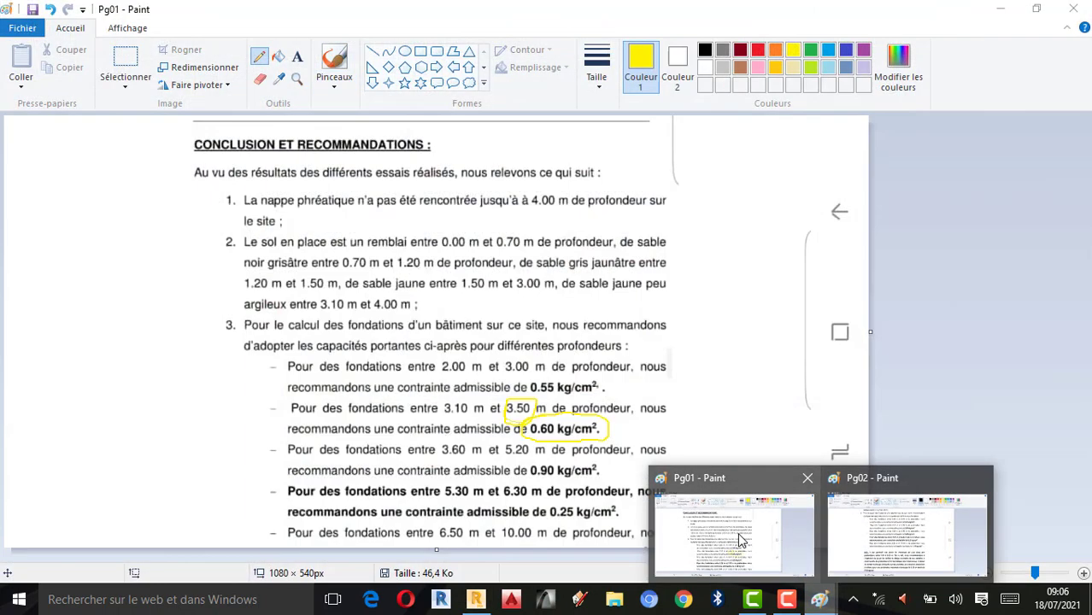
{"action": "left_click", "coordinate": [741, 542]}
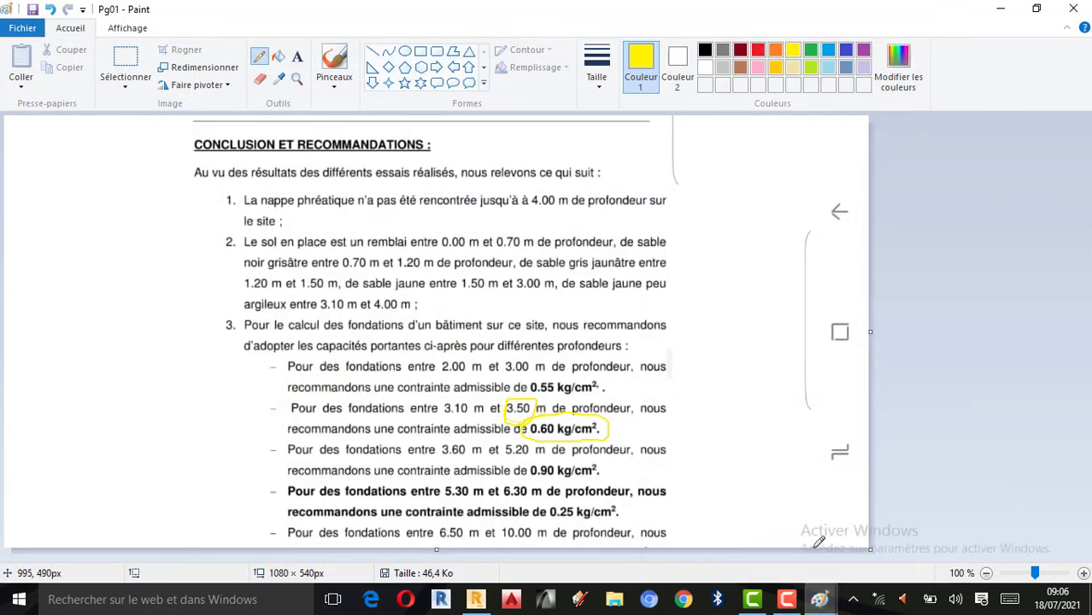
{"action": "left_click", "coordinate": [786, 599]}
{"action": "left_click", "coordinate": [1004, 537]}
{"action": "left_click", "coordinate": [476, 599]}
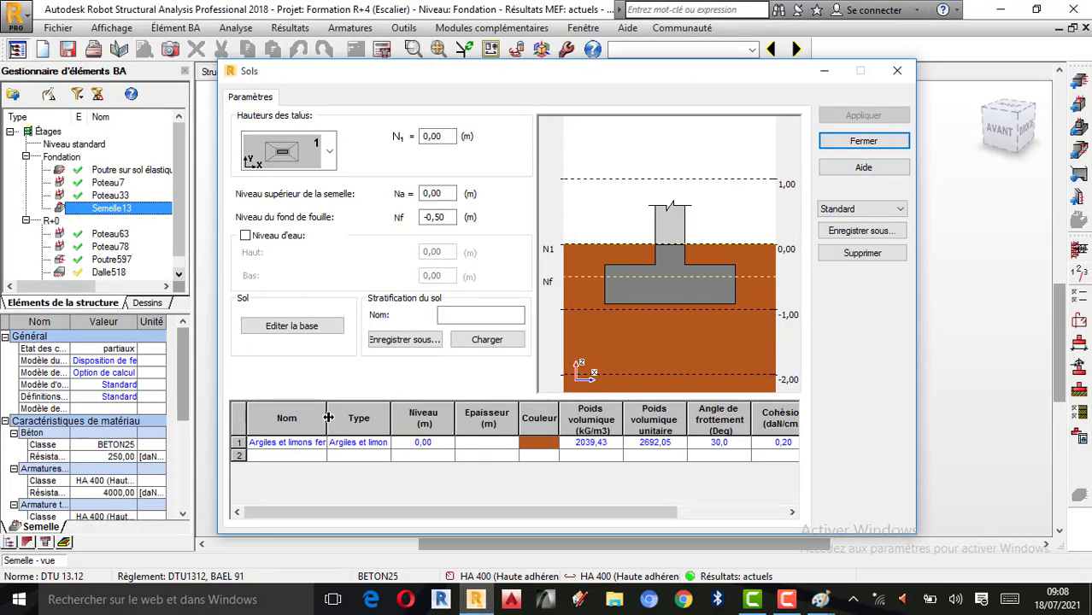
- Widen the soil name column and set the first soil layer to Sables et graves compacts, keeping the matching soil type
{"action": "left_click_drag", "start_coordinate": [325, 415], "coordinate": [389, 416]}
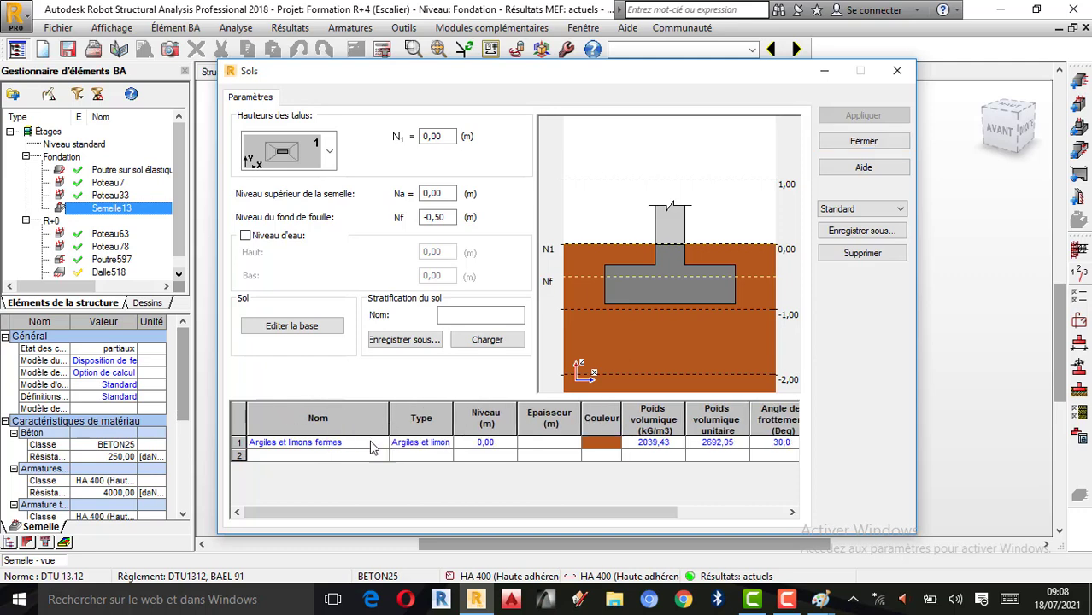
{"action": "left_click", "coordinate": [384, 445]}
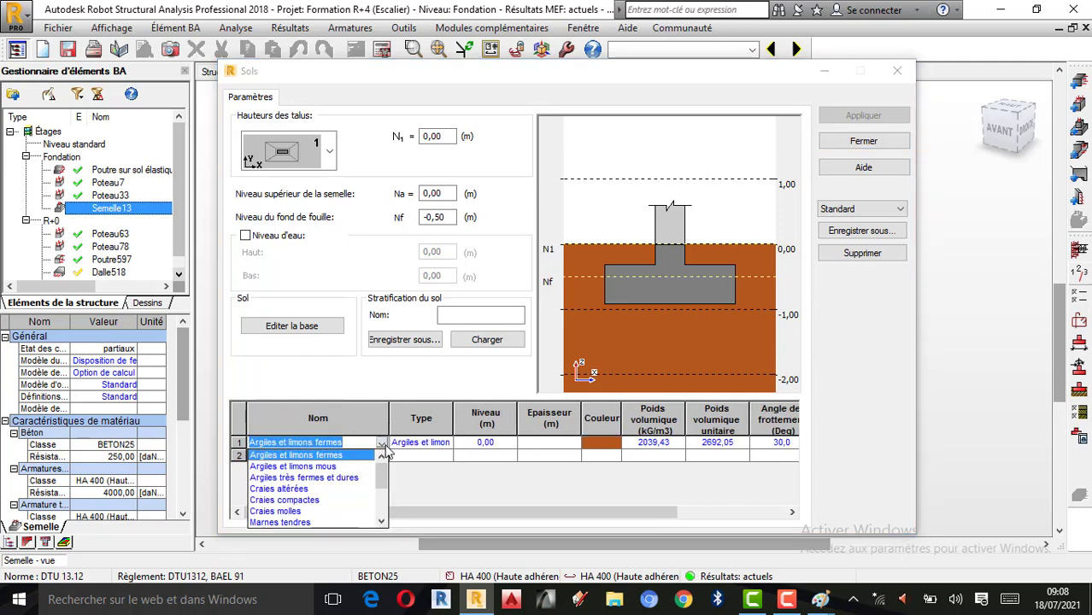
{"action": "left_click", "coordinate": [381, 521]}
{"action": "left_click", "coordinate": [381, 521]}
{"action": "left_click", "coordinate": [381, 522]}
{"action": "left_click", "coordinate": [381, 521]}
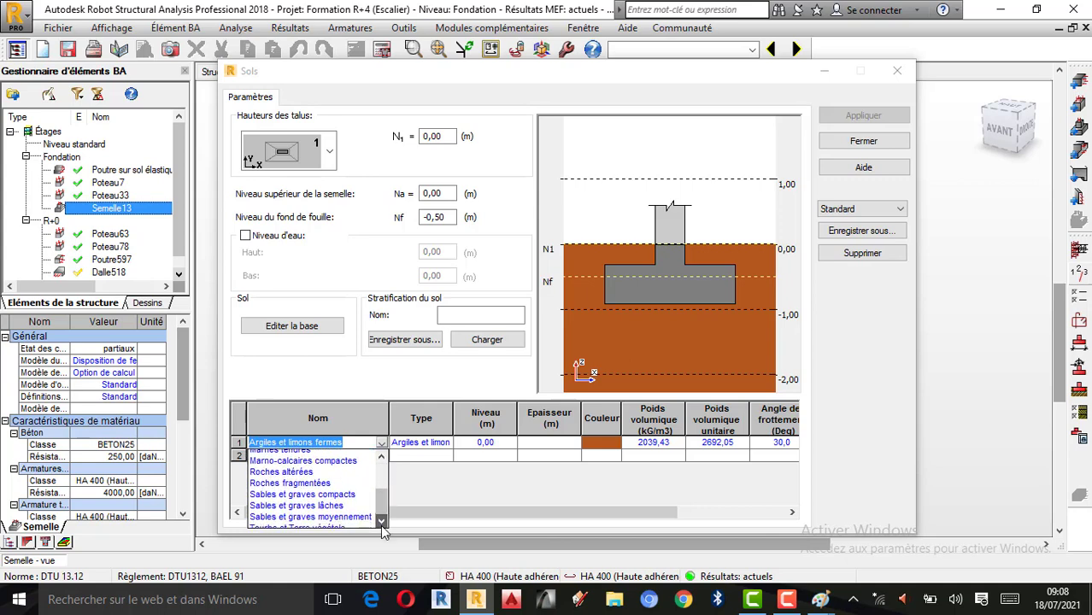
{"action": "left_click", "coordinate": [381, 521]}
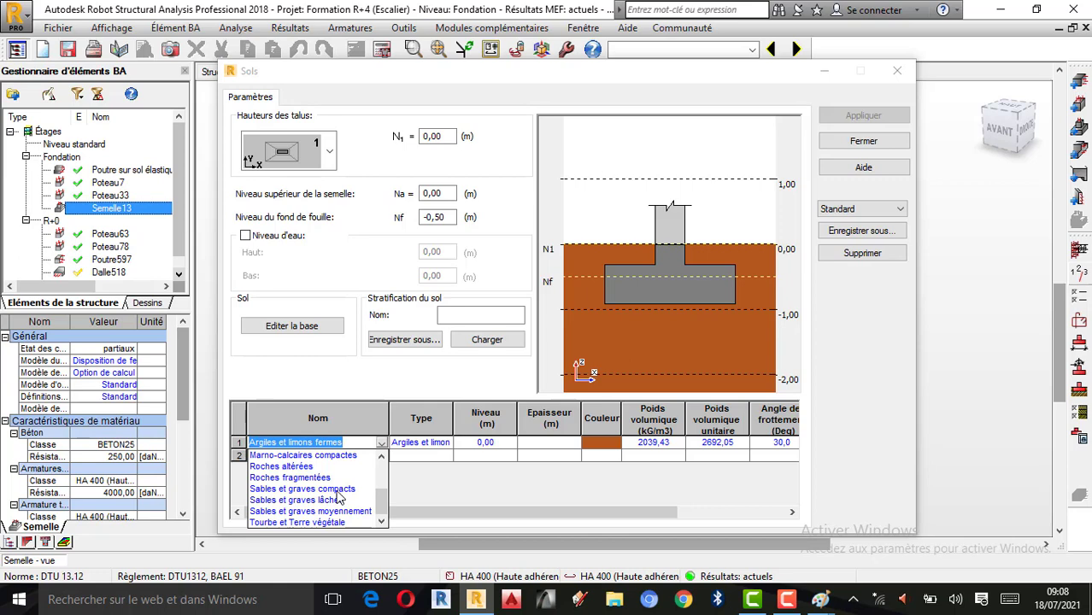
{"action": "left_click", "coordinate": [339, 490]}
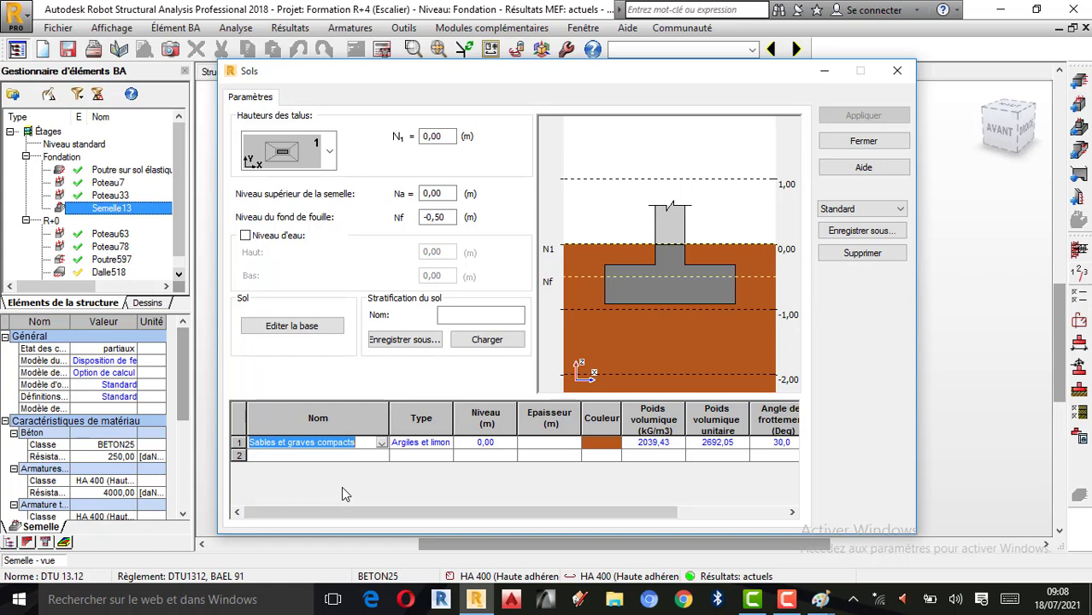
{"action": "left_click", "coordinate": [446, 442]}
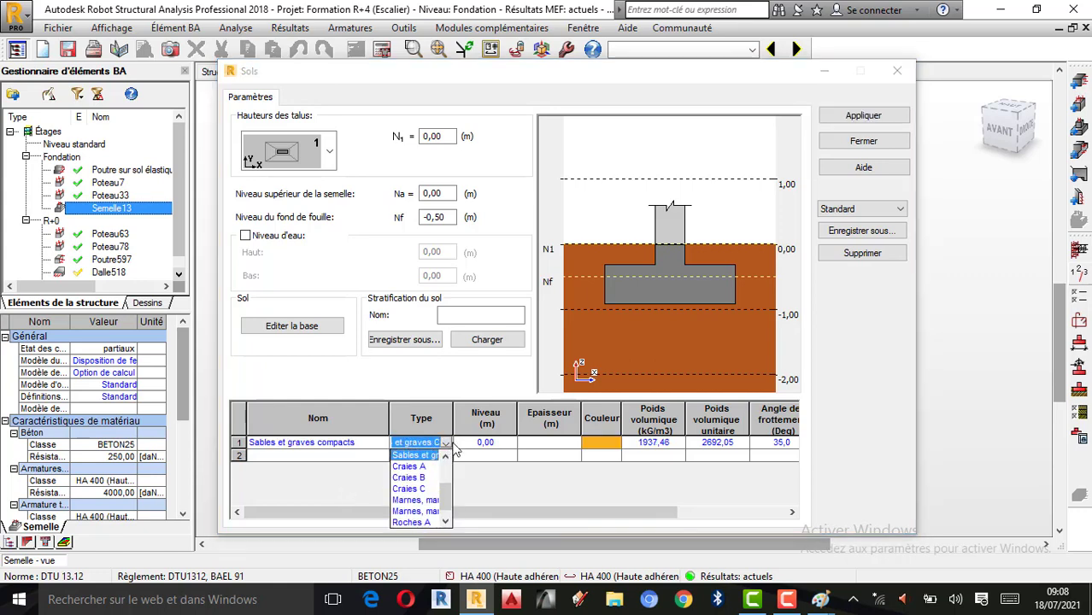
{"action": "left_click", "coordinate": [499, 453]}
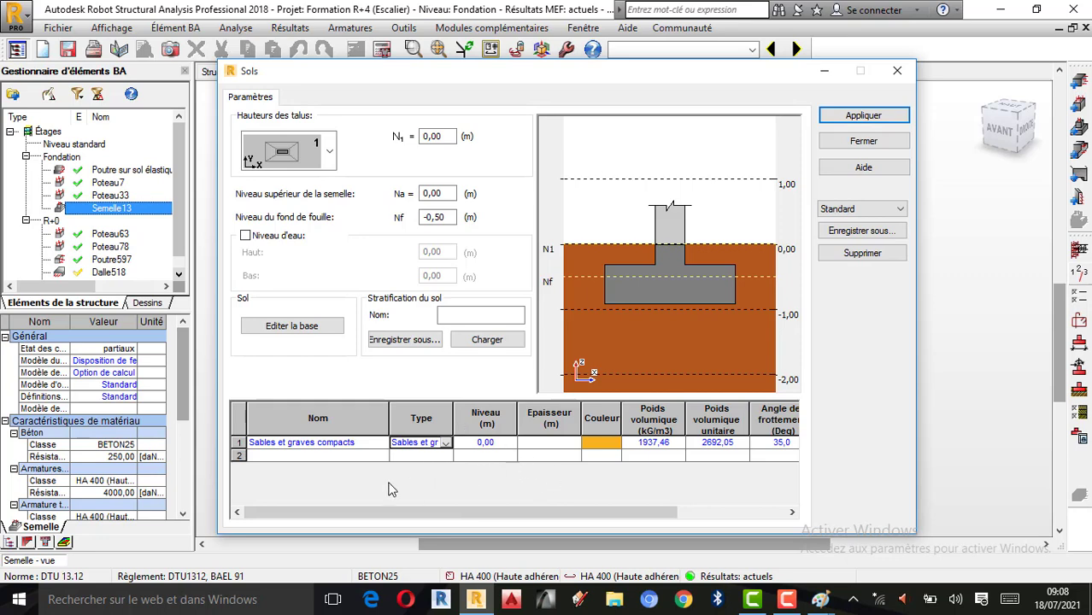
- Consult the Pg01 soil report in Paint, then return to Robot and add Sables et graves lâches as the second soil layer
{"action": "mouse_move", "coordinate": [817, 599]}
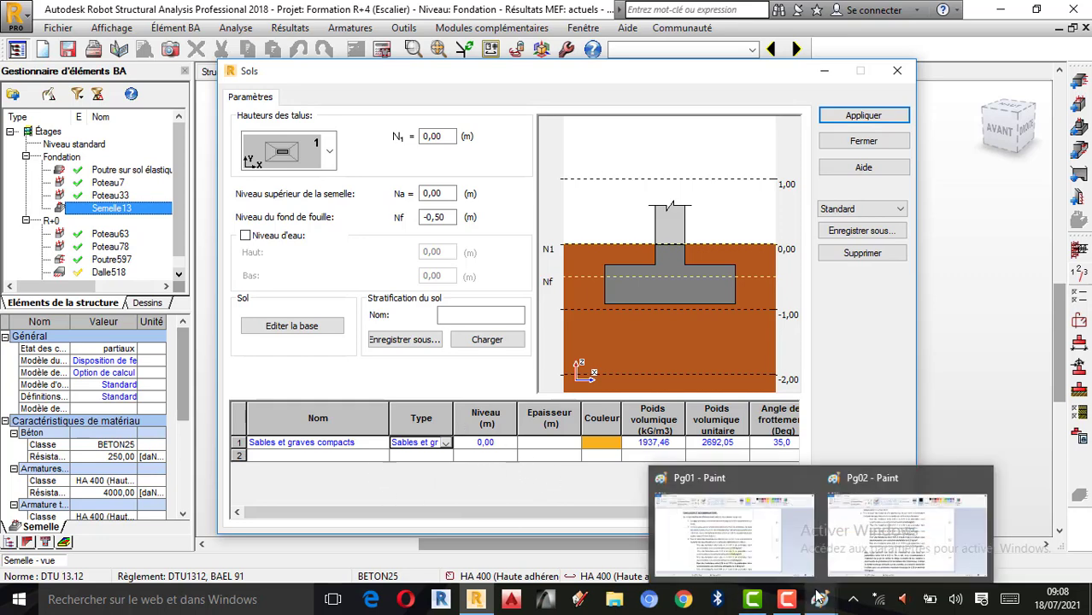
{"action": "left_click", "coordinate": [776, 557]}
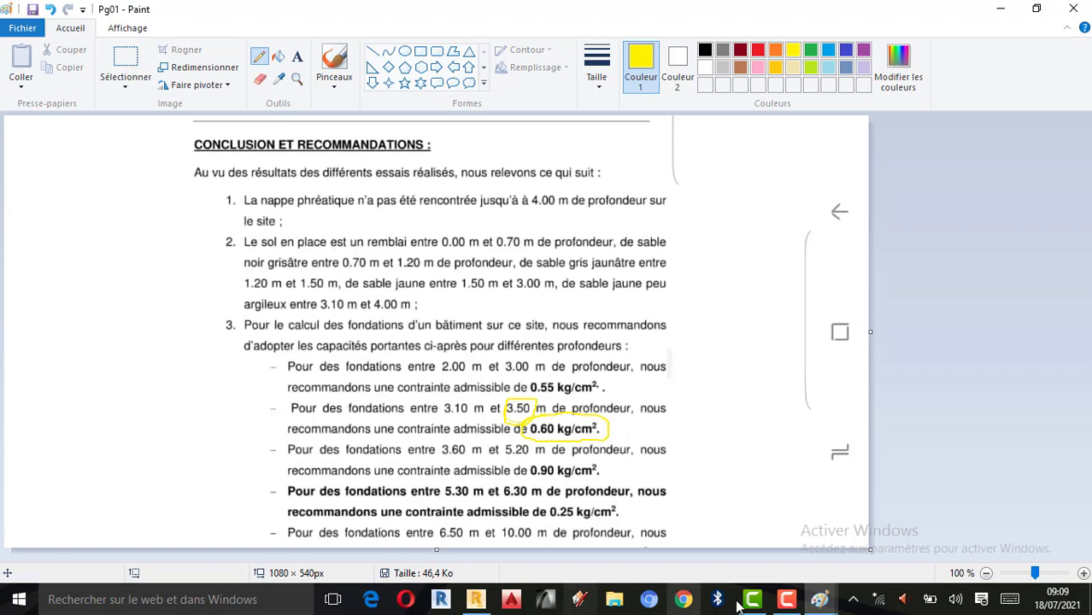
{"action": "left_click", "coordinate": [475, 599]}
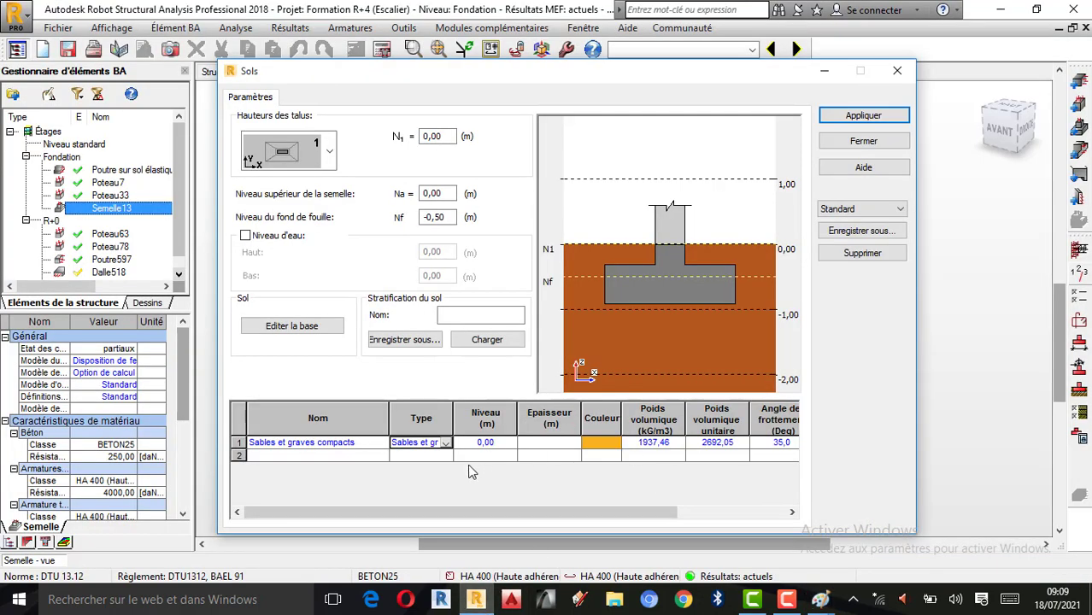
{"action": "left_click", "coordinate": [389, 459]}
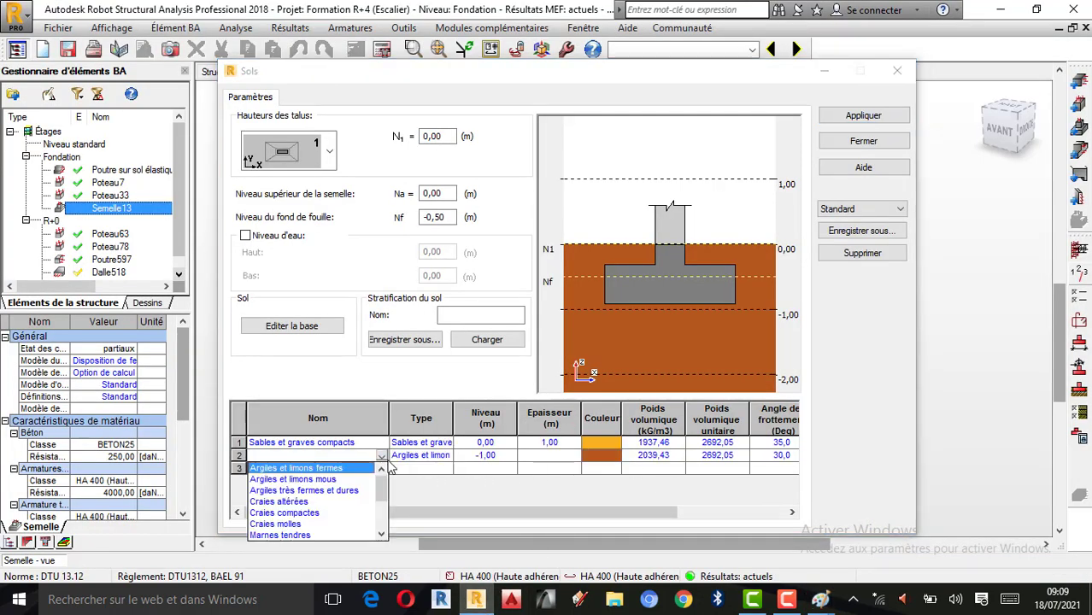
{"action": "left_click", "coordinate": [382, 535]}
{"action": "left_click", "coordinate": [382, 535]}
{"action": "left_click", "coordinate": [382, 535]}
{"action": "left_click", "coordinate": [382, 535]}
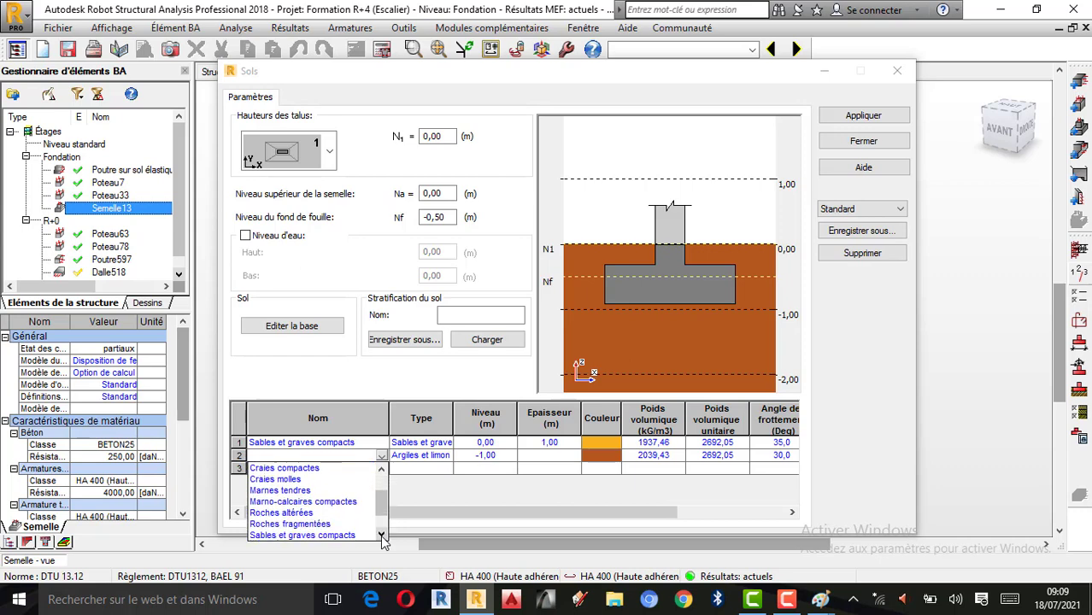
{"action": "left_click", "coordinate": [382, 535]}
{"action": "left_click", "coordinate": [382, 535]}
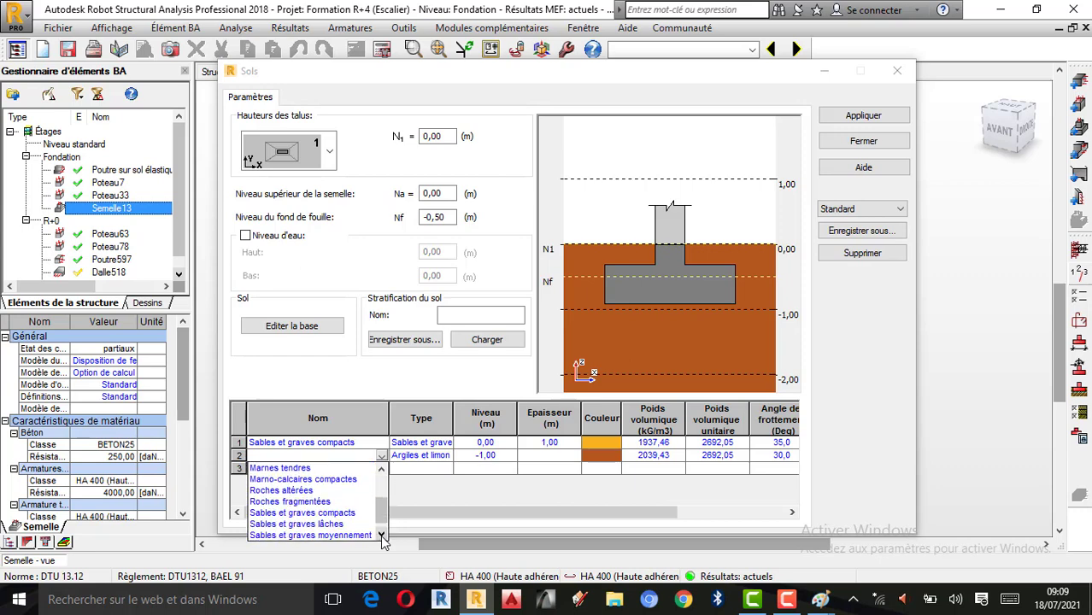
{"action": "left_click", "coordinate": [311, 524]}
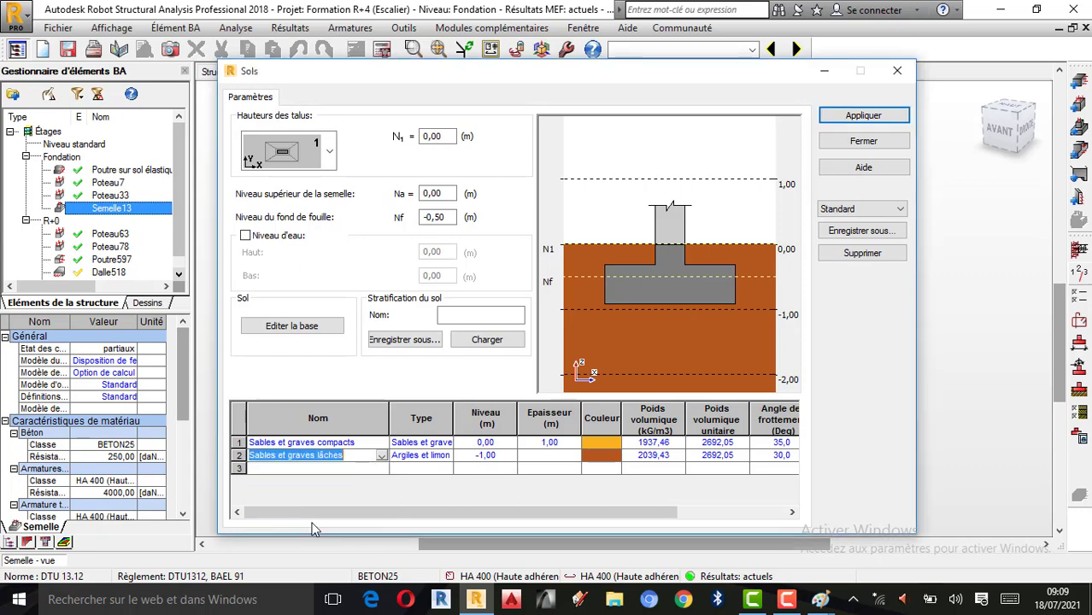
{"action": "left_click", "coordinate": [464, 458]}
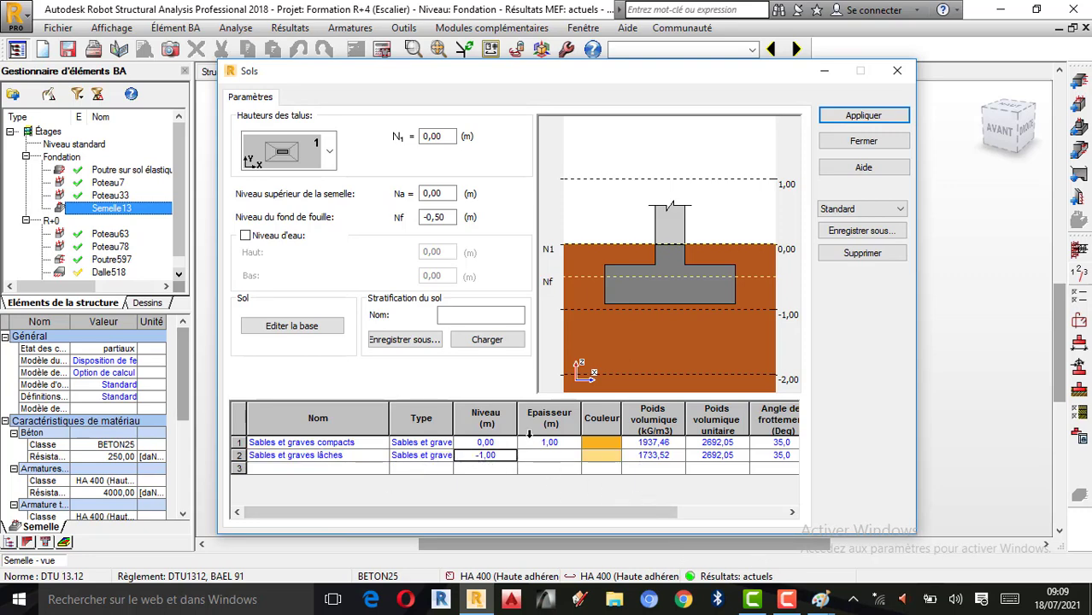
- Check the fill depth in the Pg01 report in Paint and set the first soil layer's thickness to 0,70 m in Robot
{"action": "left_click", "coordinate": [820, 599]}
{"action": "left_click", "coordinate": [748, 513]}
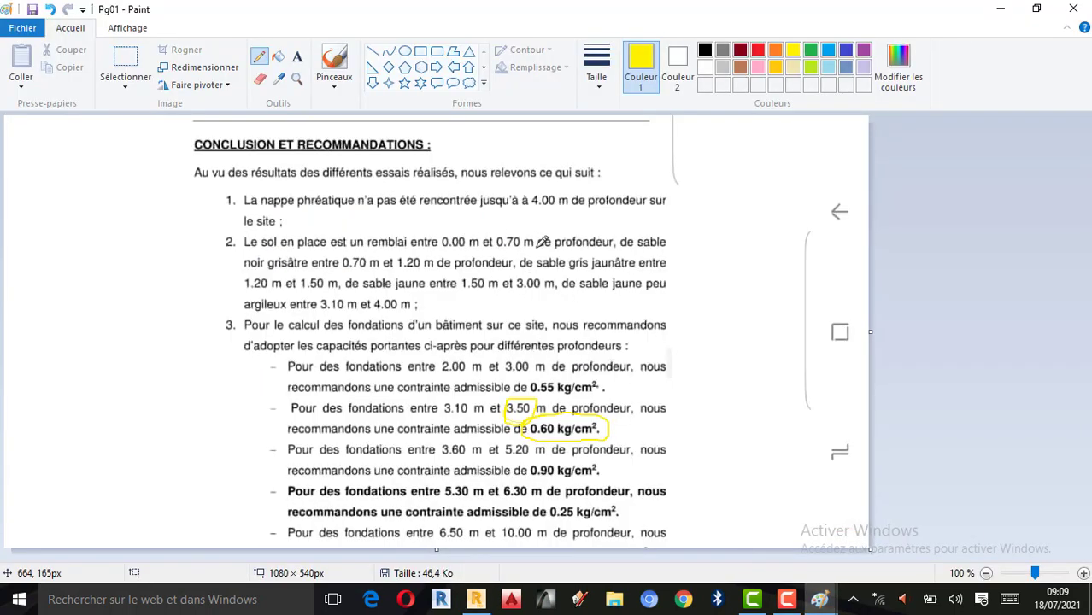
{"action": "left_click", "coordinate": [476, 599]}
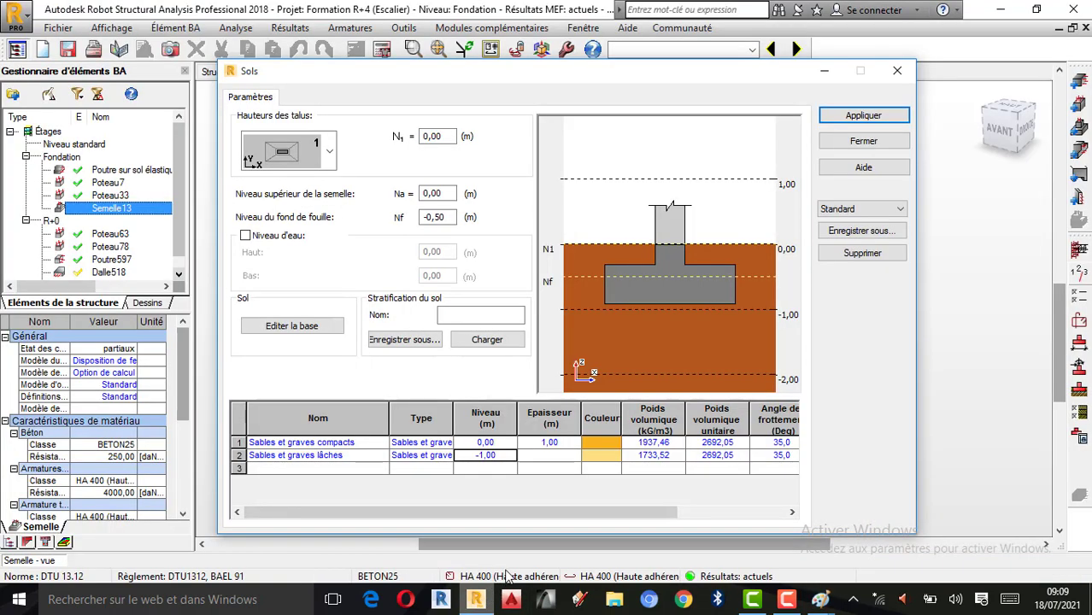
{"action": "left_click", "coordinate": [553, 445]}
{"action": "left_click_drag", "start_coordinate": [562, 441], "coordinate": [541, 443]}
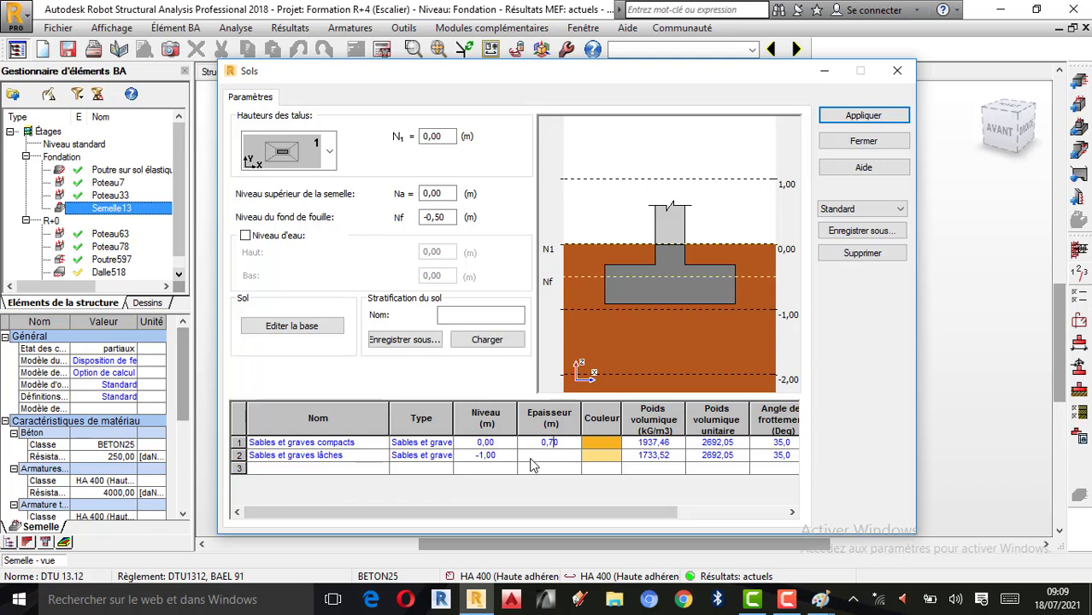
{"action": "type", "text": "0,7"}
{"action": "key", "text": "Return"}
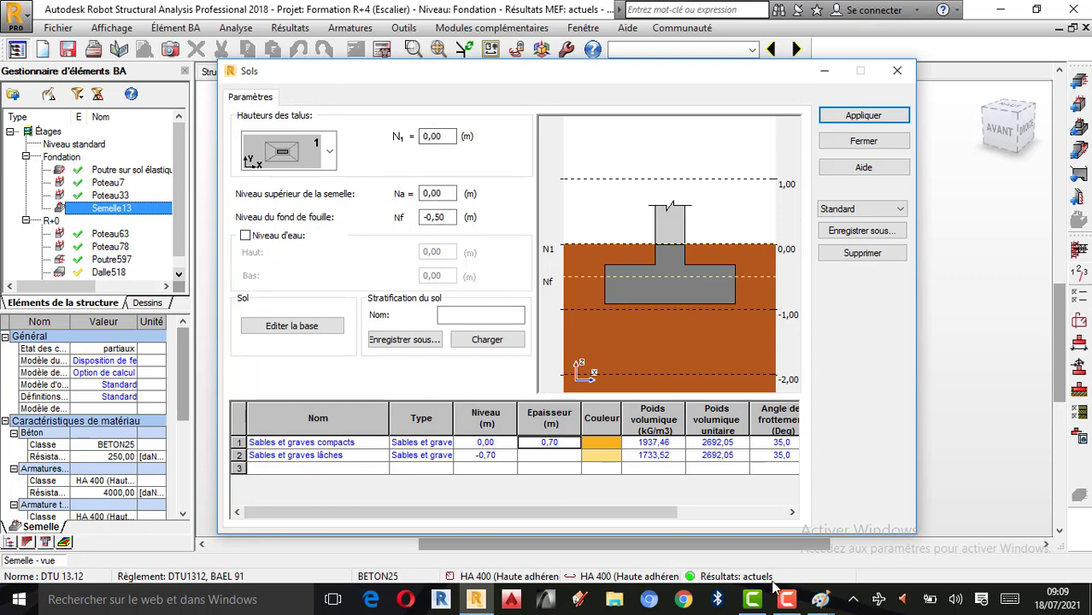
- Check the marked foundation depth in Pg01 in Paint and set the N1 level to 3,50 m with Robot's calculator
{"action": "left_click", "coordinate": [822, 600]}
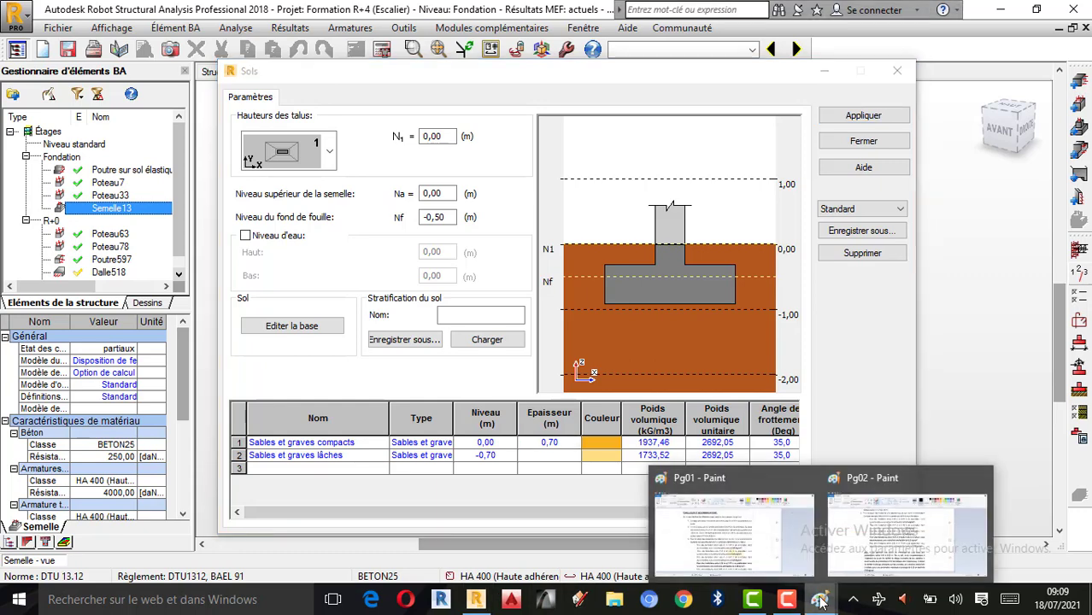
{"action": "left_click", "coordinate": [749, 546]}
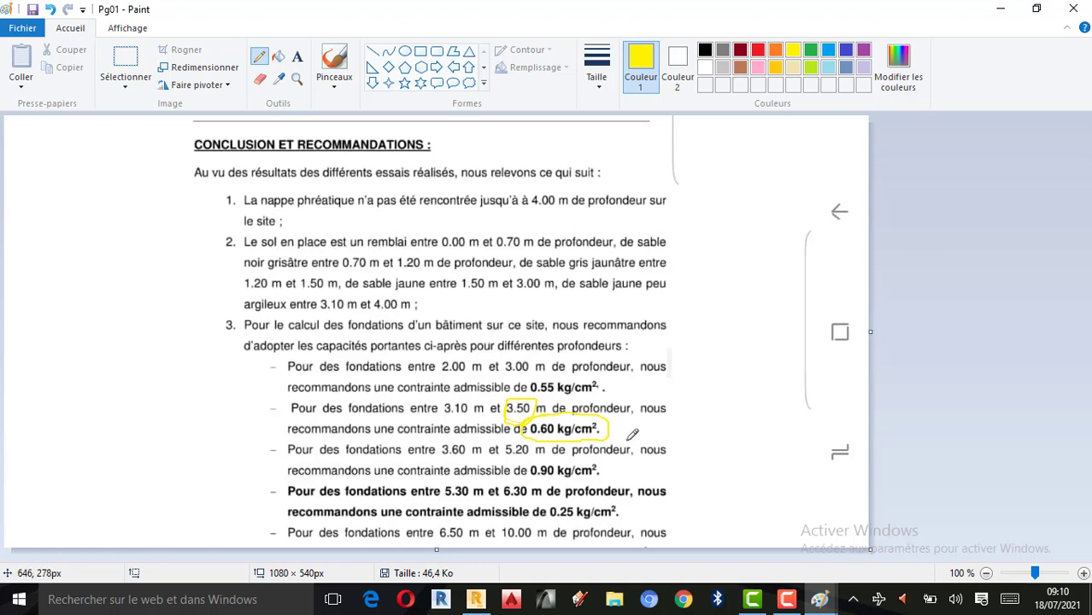
{"action": "left_click", "coordinate": [476, 600]}
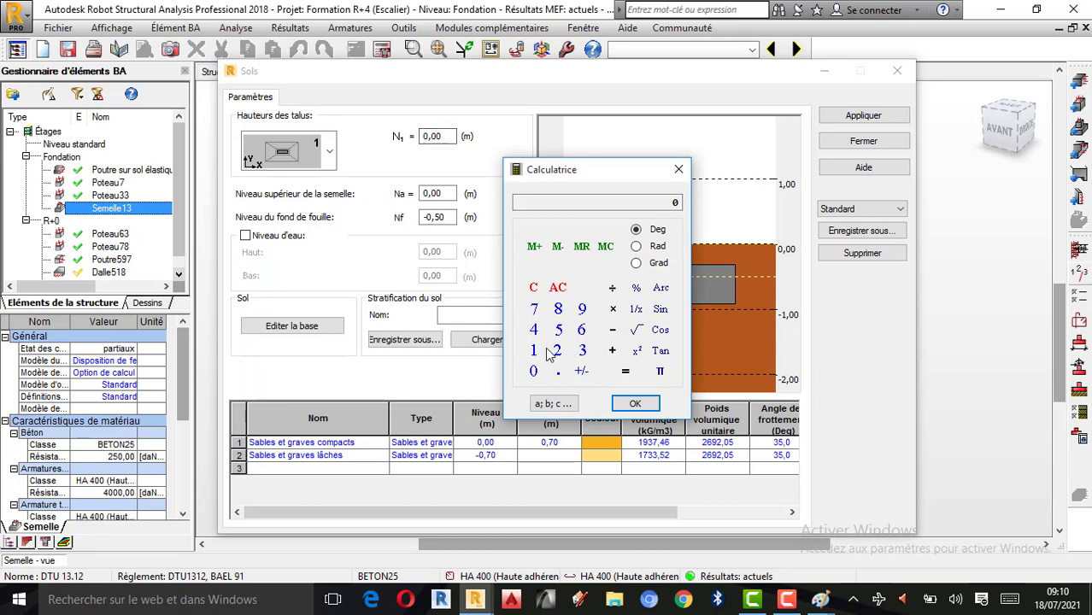
{"action": "left_click", "coordinate": [582, 351]}
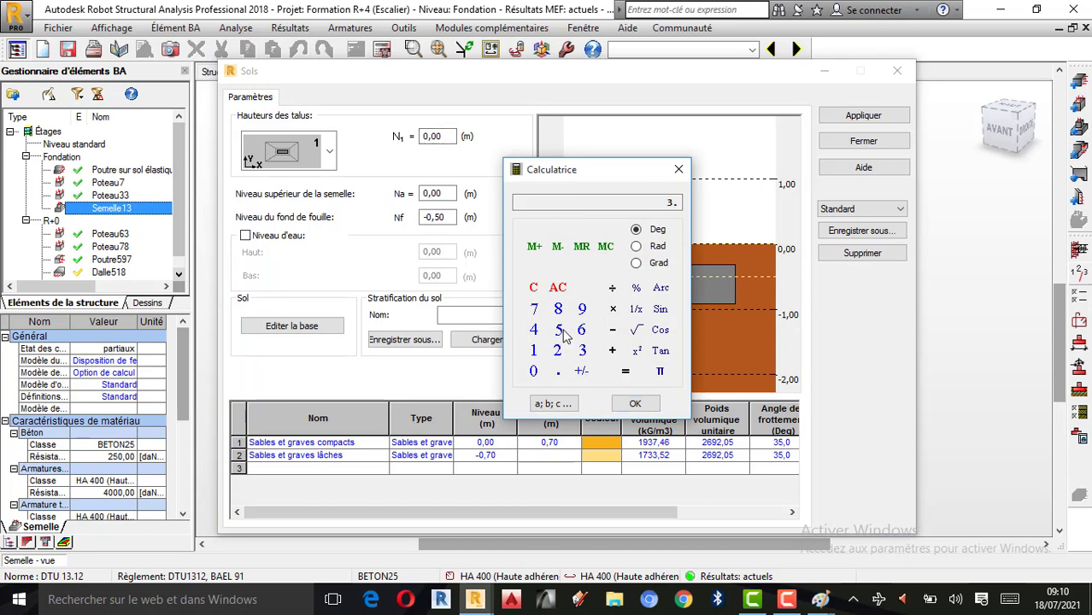
{"action": "left_click", "coordinate": [561, 331]}
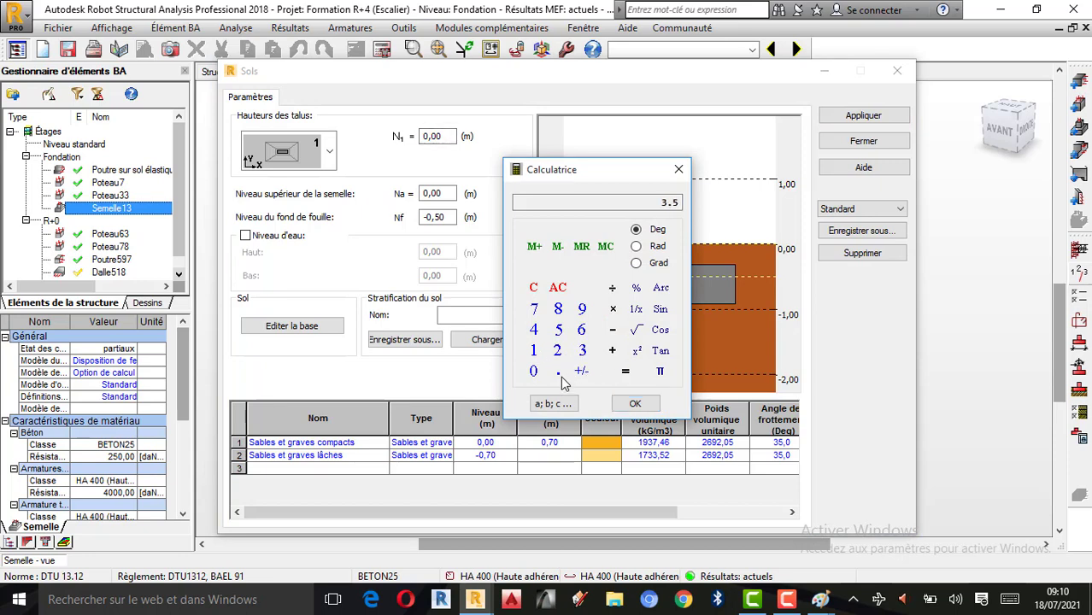
{"action": "left_click", "coordinate": [634, 404]}
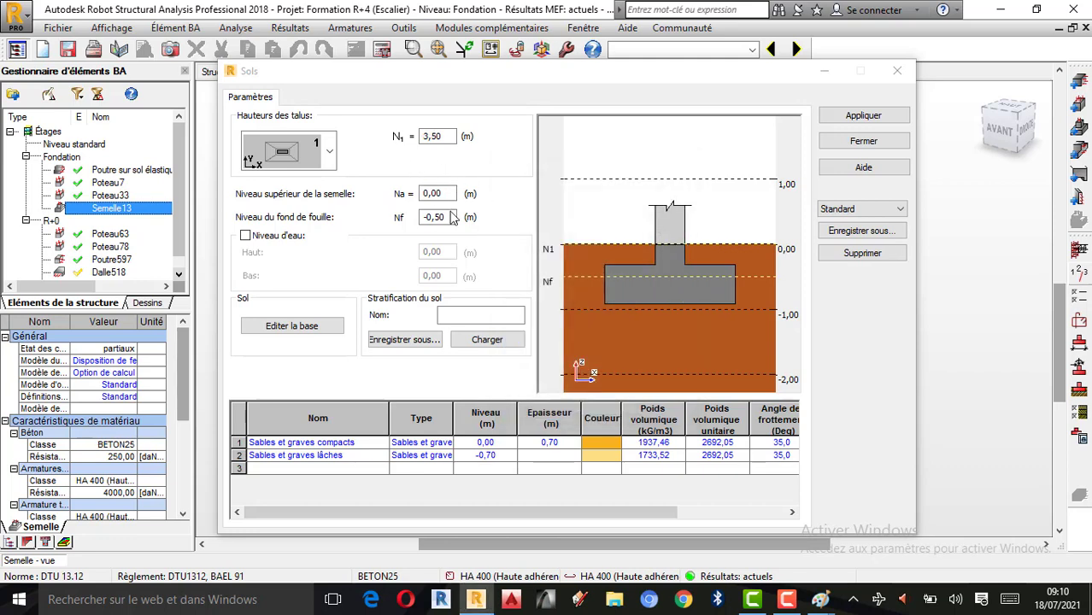
- Set the second layer's type to Sables et graves A and, consulting Pg01 in Paint, add Sables et graves moyennement compacts as the third layer
{"action": "left_click", "coordinate": [451, 455]}
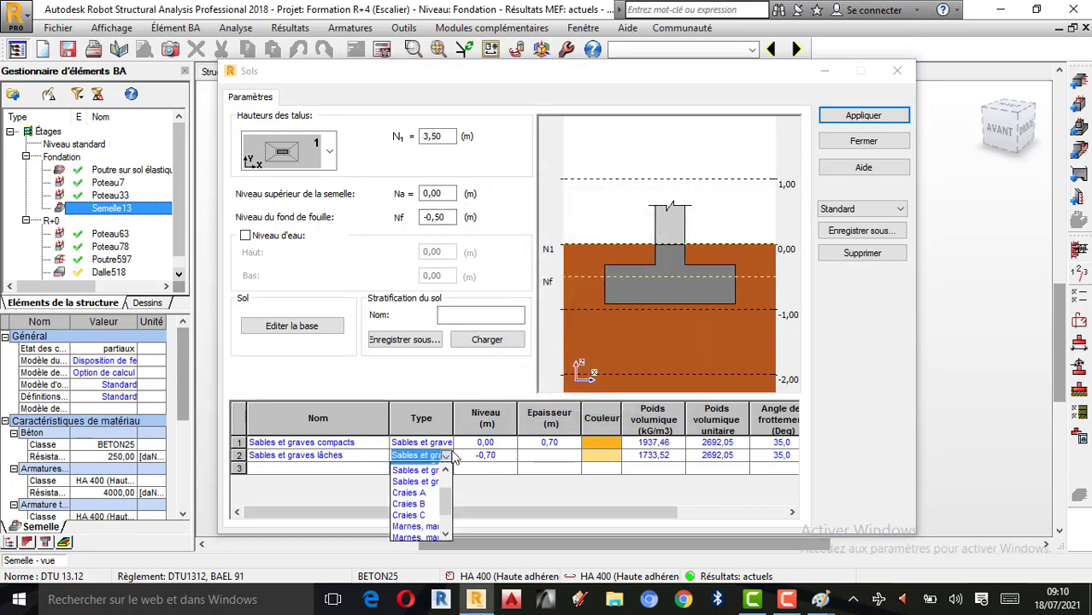
{"action": "left_click", "coordinate": [394, 462]}
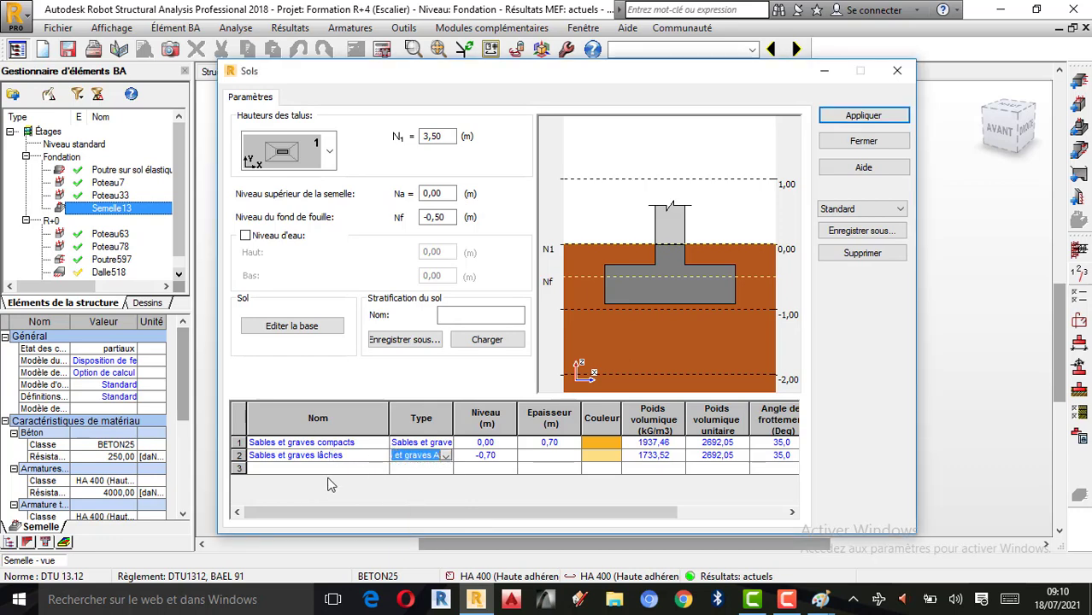
{"action": "left_click", "coordinate": [381, 469]}
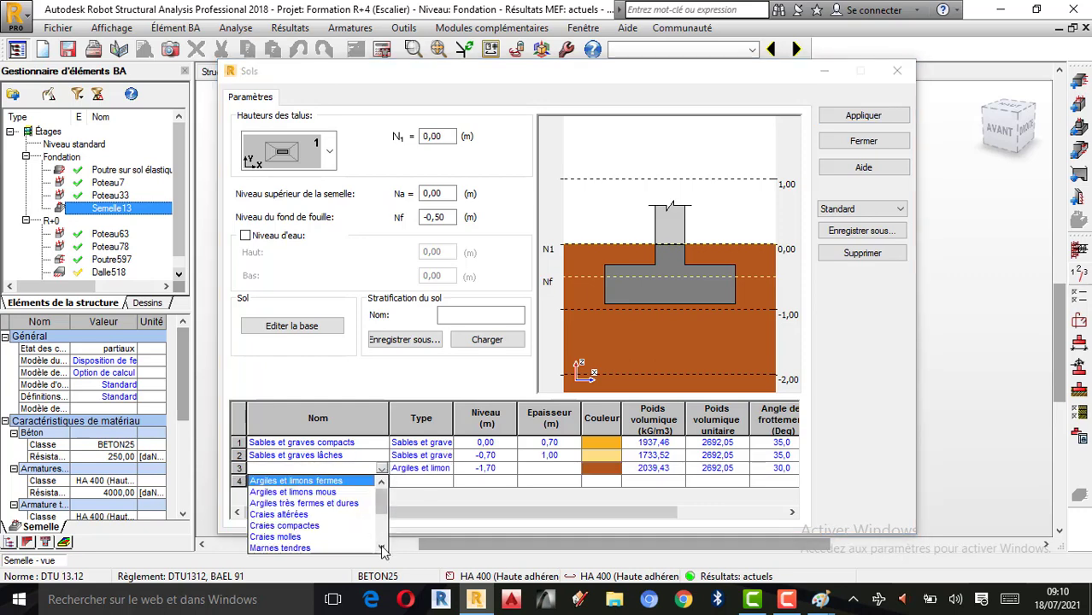
{"action": "left_click", "coordinate": [833, 611]}
{"action": "left_click", "coordinate": [744, 521]}
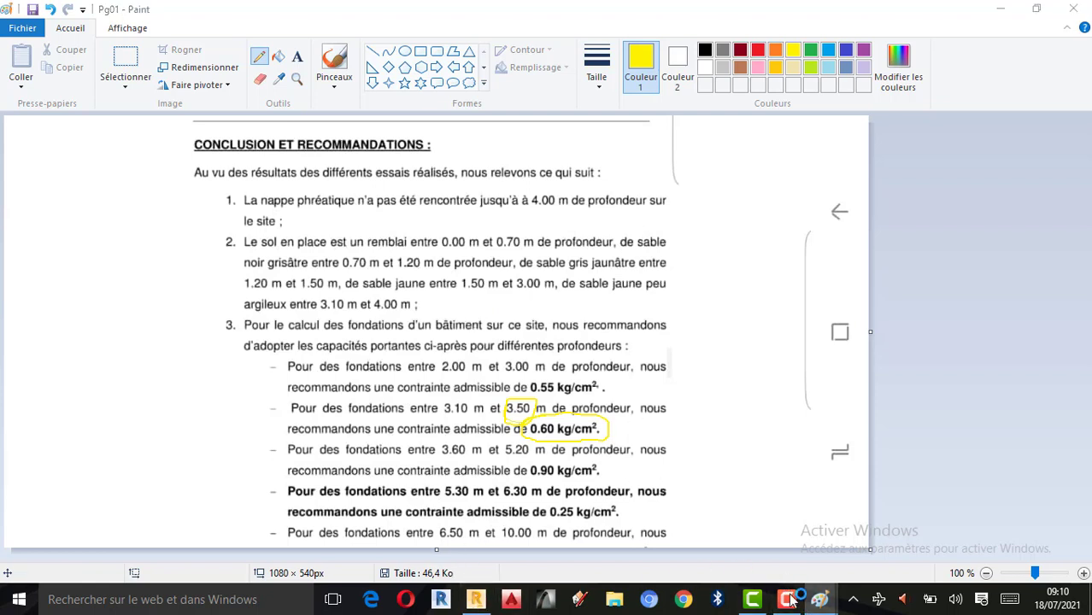
{"action": "left_click", "coordinate": [476, 599]}
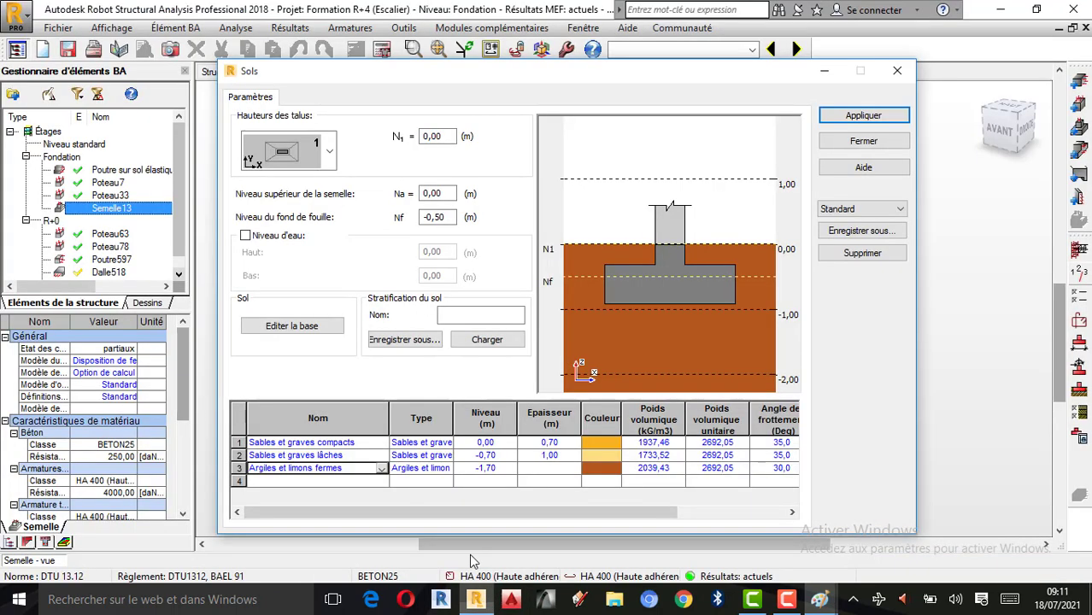
{"action": "left_click", "coordinate": [382, 470]}
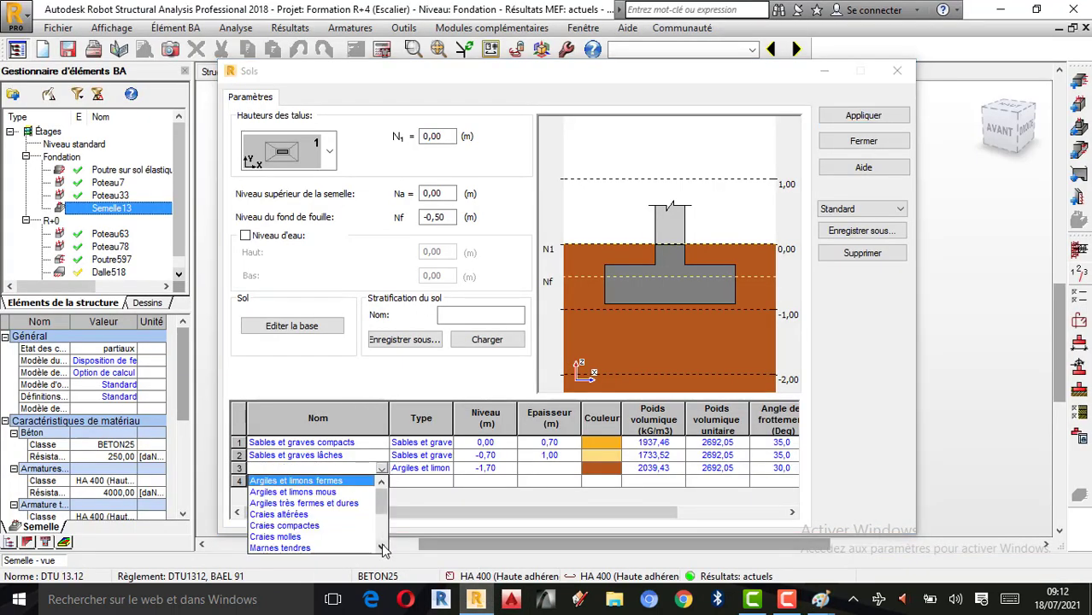
{"action": "left_click", "coordinate": [381, 546]}
{"action": "left_click", "coordinate": [382, 547]}
{"action": "left_click", "coordinate": [381, 547]}
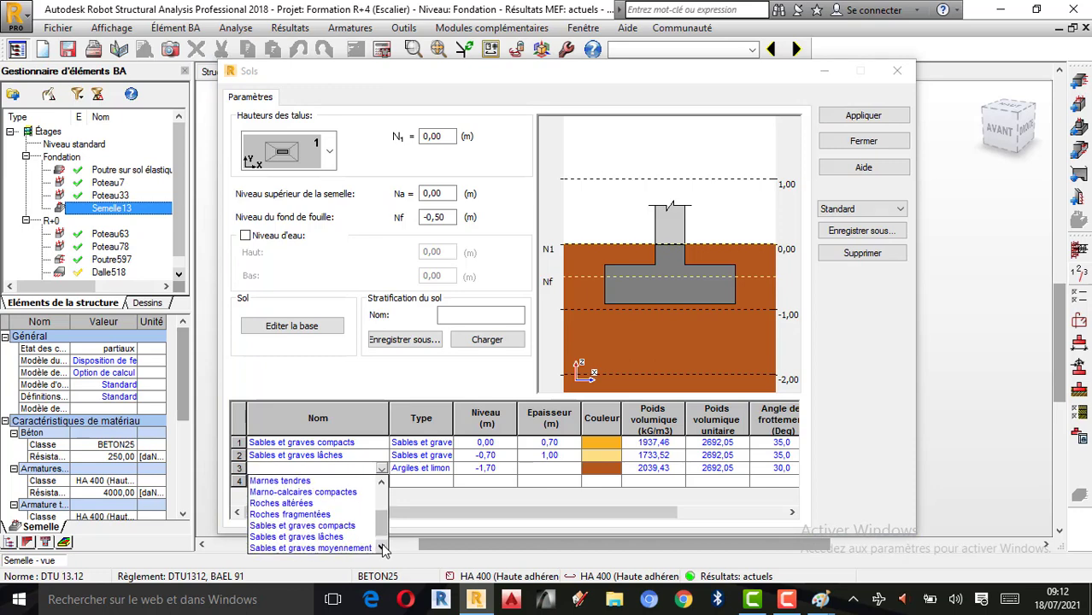
{"action": "left_click", "coordinate": [382, 546]}
{"action": "left_click", "coordinate": [306, 537]}
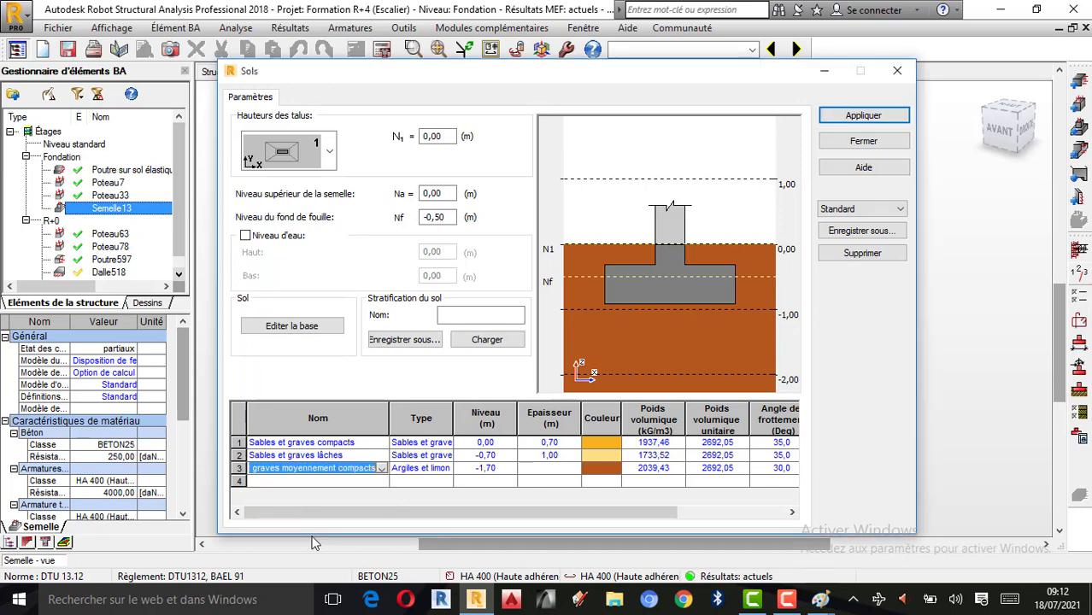
- Add a fourth soil layer and set its name to Sables et graves moyennement compacts
{"action": "left_click", "coordinate": [382, 481]}
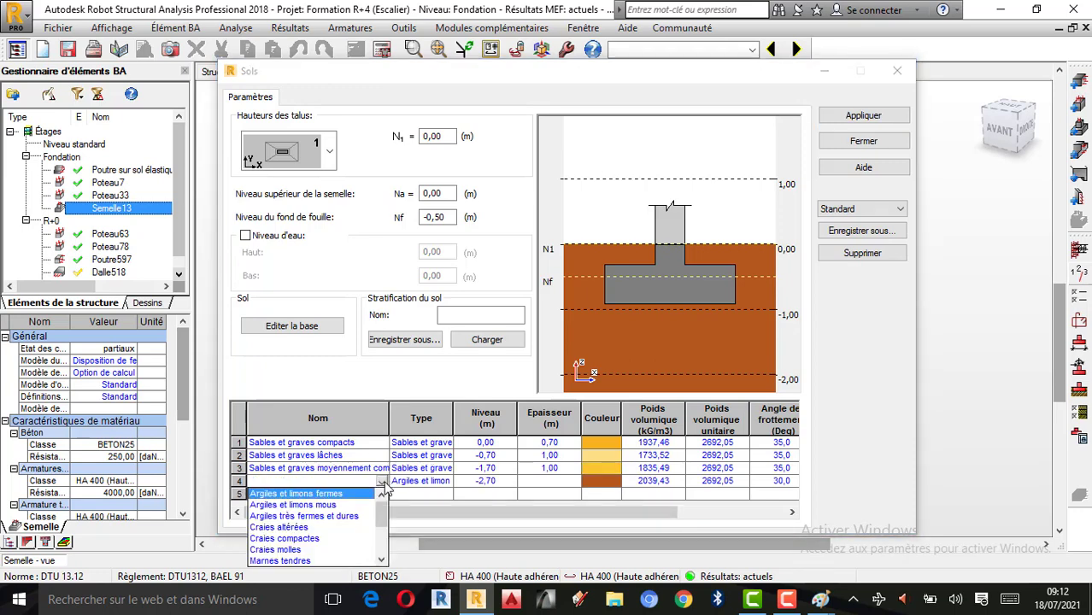
{"action": "left_click", "coordinate": [382, 560]}
{"action": "left_click", "coordinate": [382, 559]}
{"action": "left_click", "coordinate": [382, 560]}
{"action": "left_click", "coordinate": [382, 560]}
{"action": "left_click", "coordinate": [382, 560]}
{"action": "left_click", "coordinate": [382, 560]}
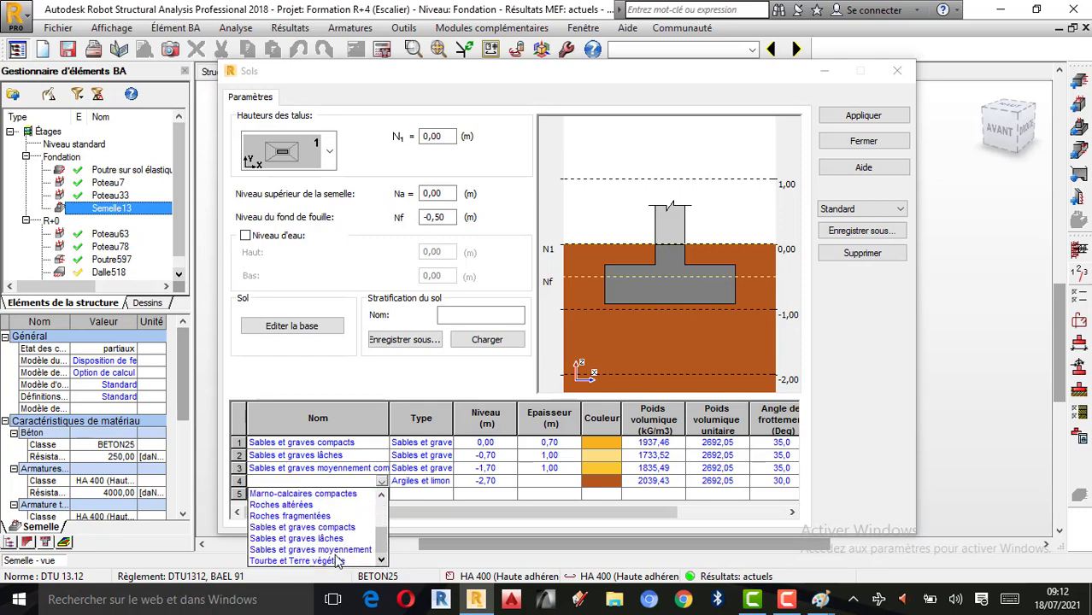
{"action": "left_click", "coordinate": [335, 562]}
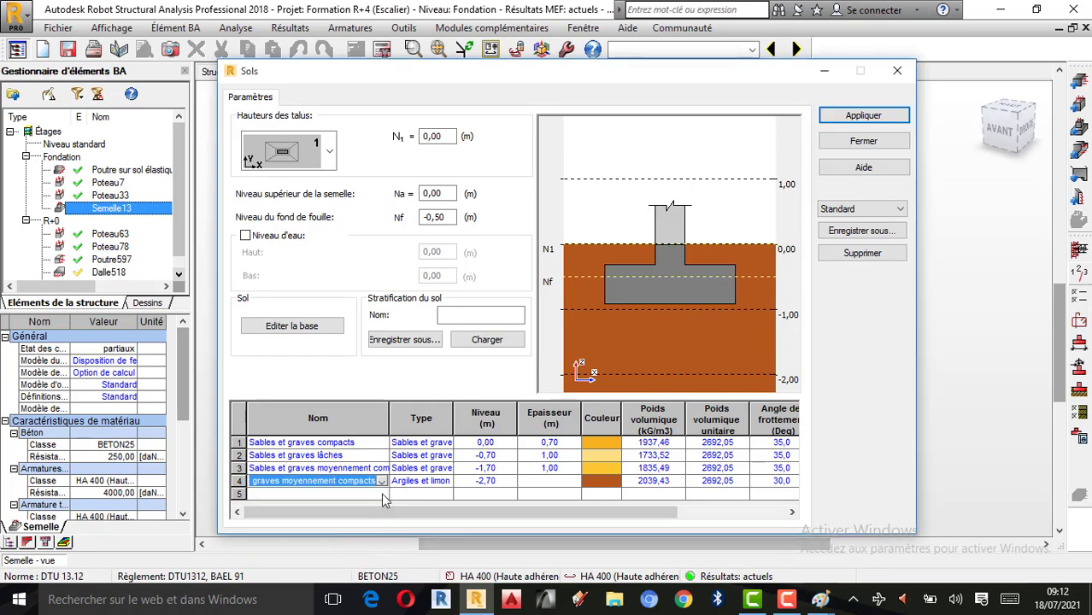
- Review the Pg01 soil description in Paint and add Argiles et limons mous as the fifth soil layer in Robot
{"action": "left_click", "coordinate": [821, 599]}
{"action": "left_click", "coordinate": [752, 562]}
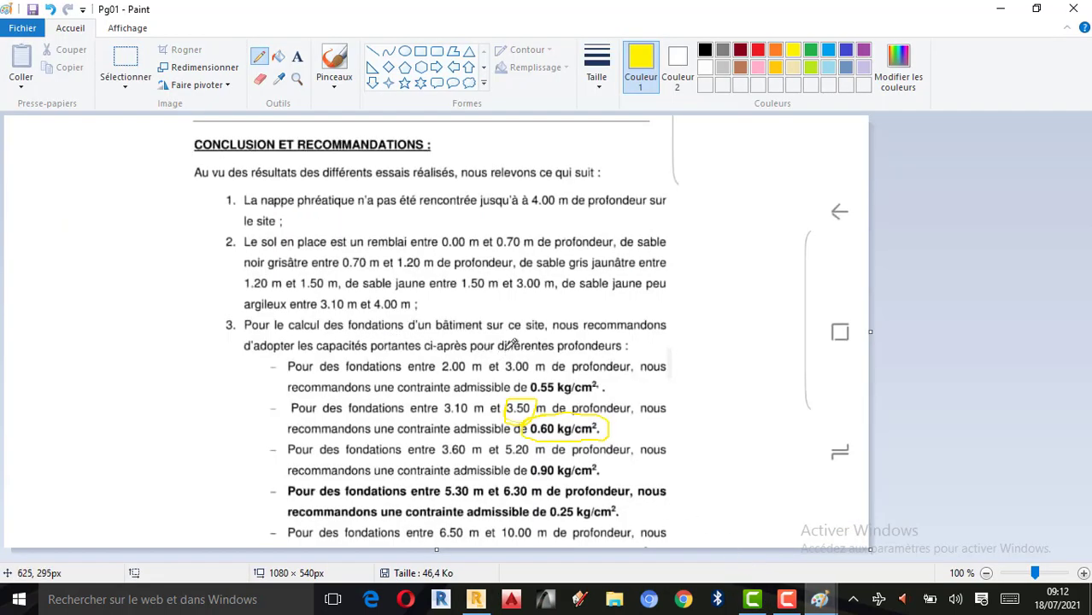
{"action": "left_click", "coordinate": [476, 599]}
{"action": "left_click", "coordinate": [381, 494]}
{"action": "left_click", "coordinate": [381, 494]}
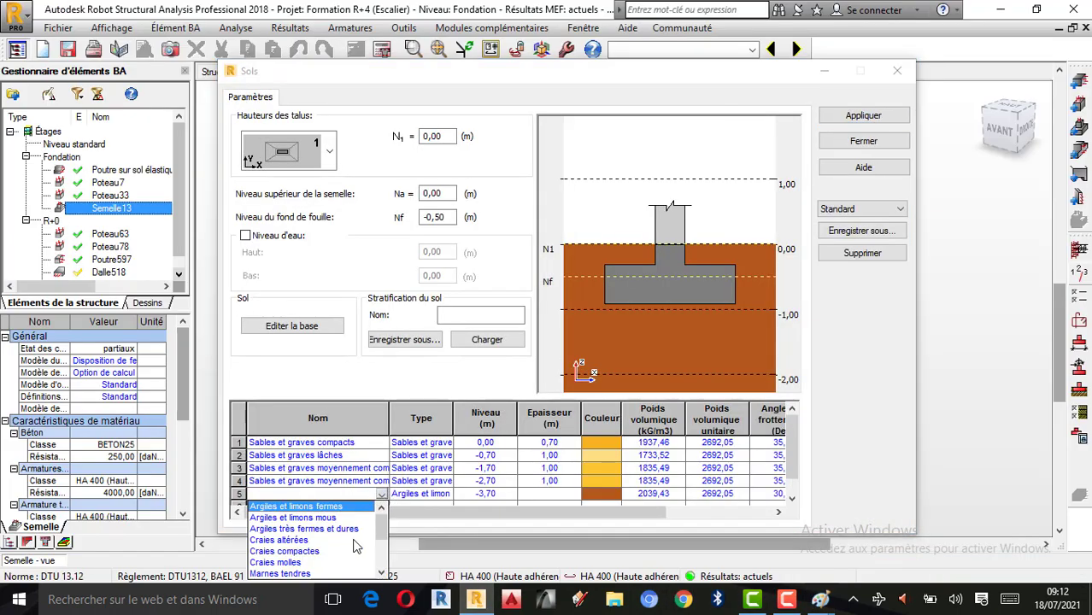
{"action": "left_click_drag", "start_coordinate": [385, 528], "coordinate": [382, 524]}
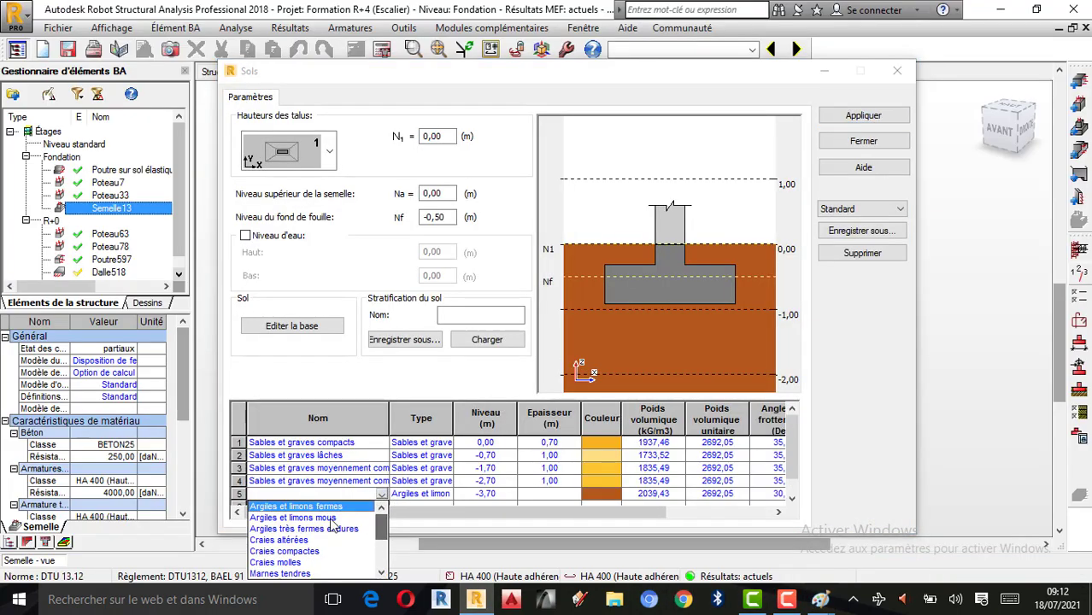
{"action": "left_click", "coordinate": [323, 518]}
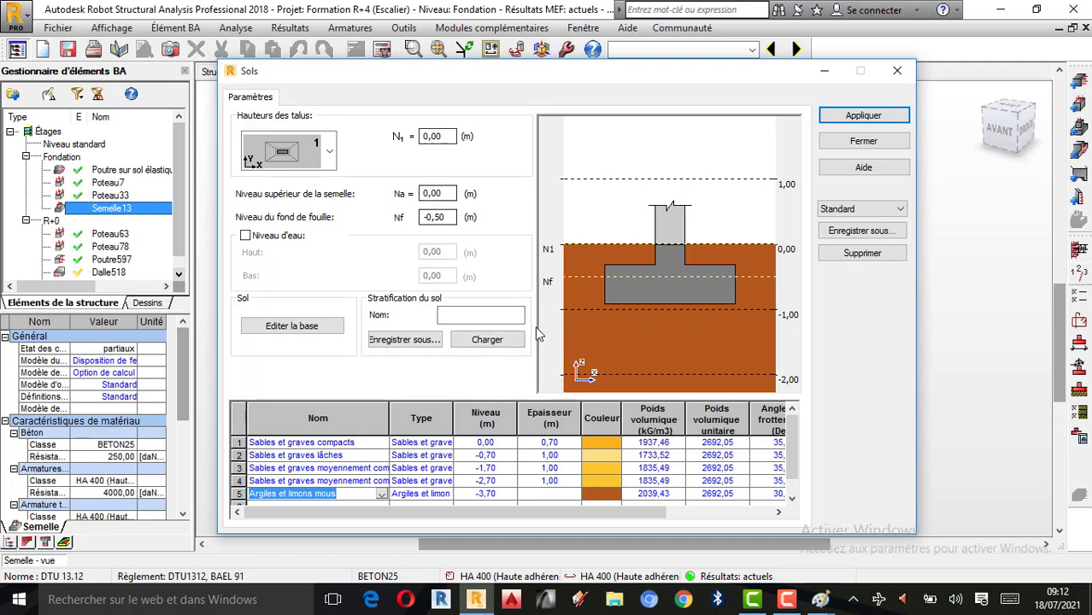
- Set the N1 level to 3,50 m with Robot's calculator and the excavation bottom level Nf to -0,65 m
{"action": "double_click", "coordinate": [437, 135]}
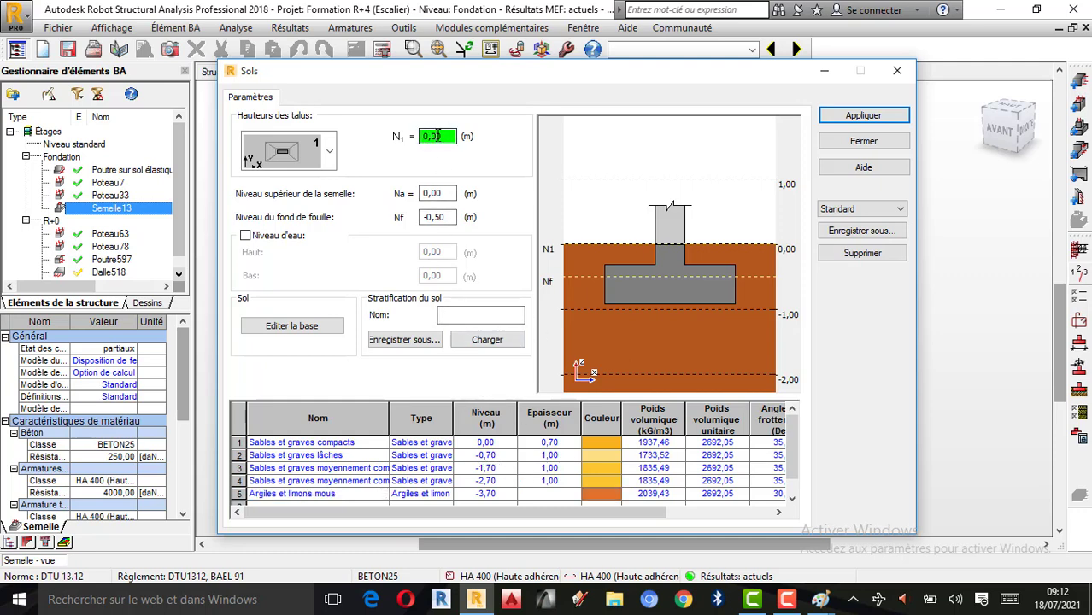
{"action": "left_click", "coordinate": [585, 354]}
{"action": "left_click", "coordinate": [558, 370]}
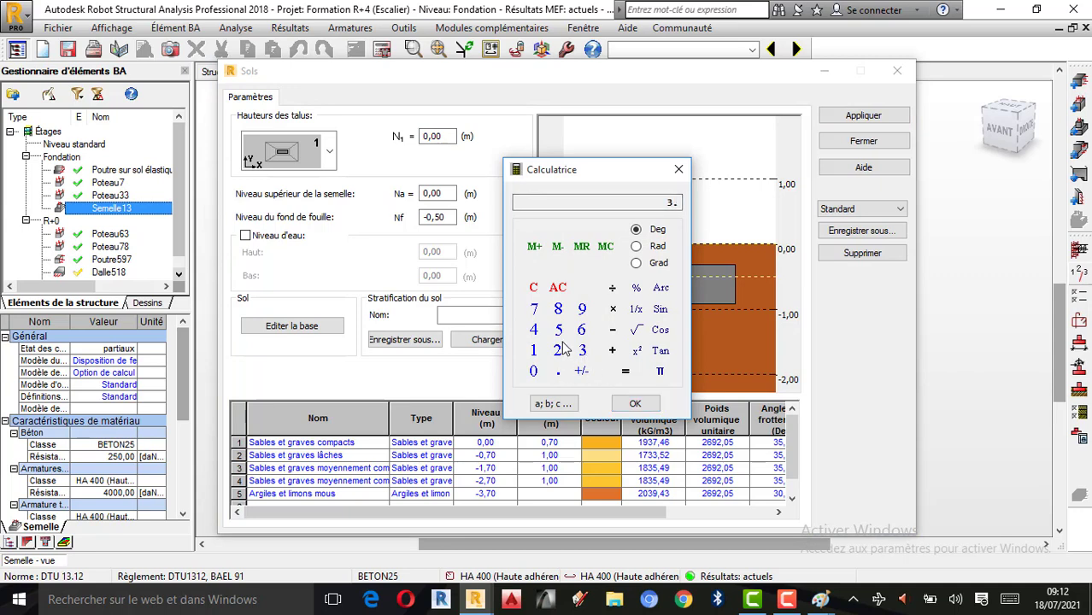
{"action": "left_click", "coordinate": [558, 332]}
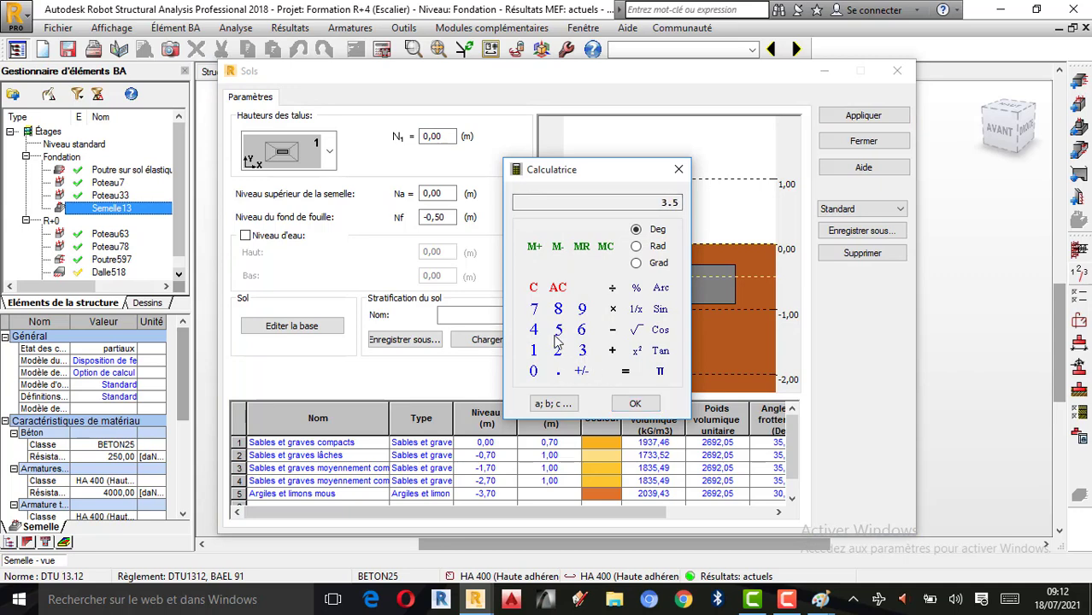
{"action": "left_click", "coordinate": [635, 404]}
{"action": "double_click", "coordinate": [445, 133]}
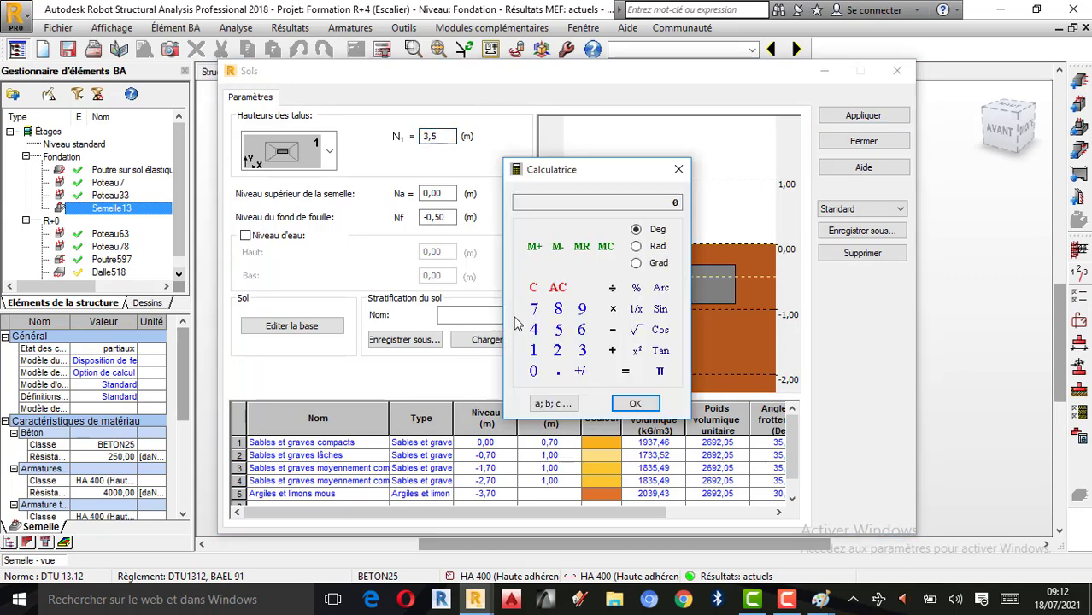
{"action": "left_click", "coordinate": [585, 353]}
{"action": "left_click", "coordinate": [558, 331]}
{"action": "left_click", "coordinate": [533, 371]}
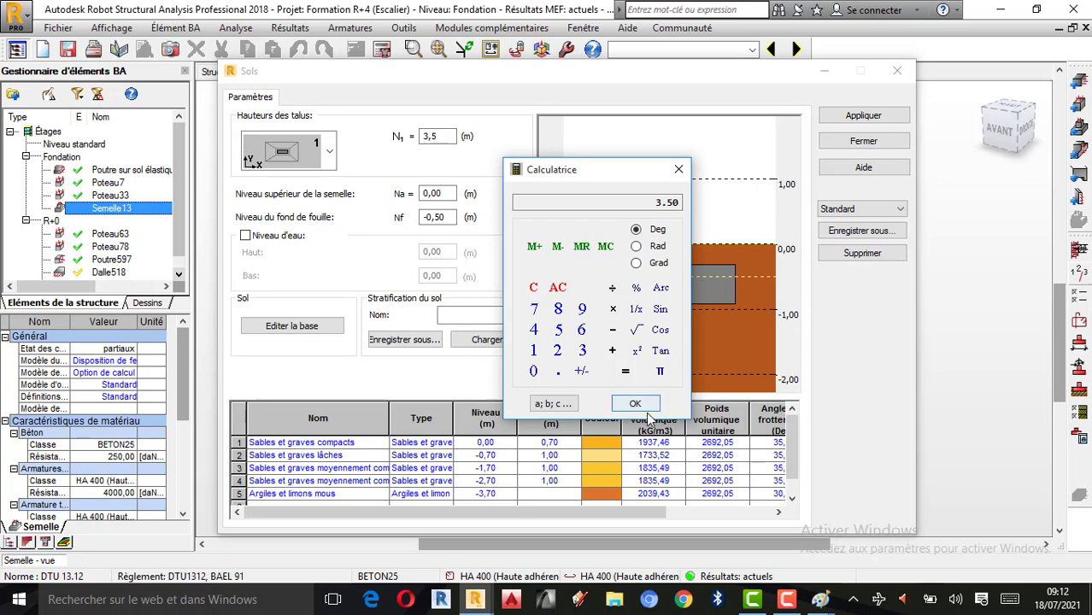
{"action": "left_click", "coordinate": [635, 404]}
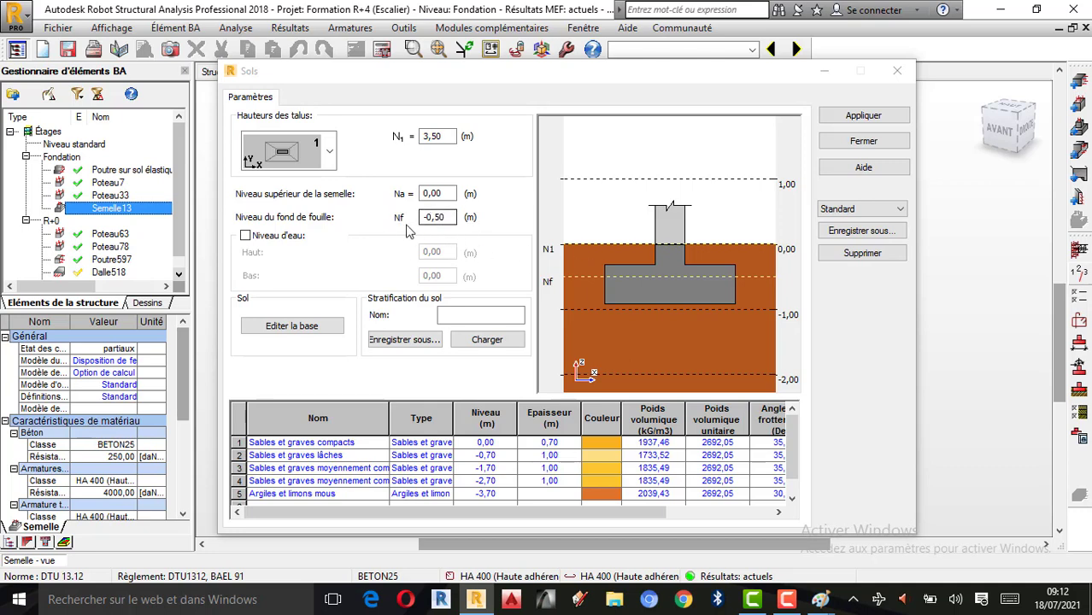
{"action": "double_click", "coordinate": [450, 219]}
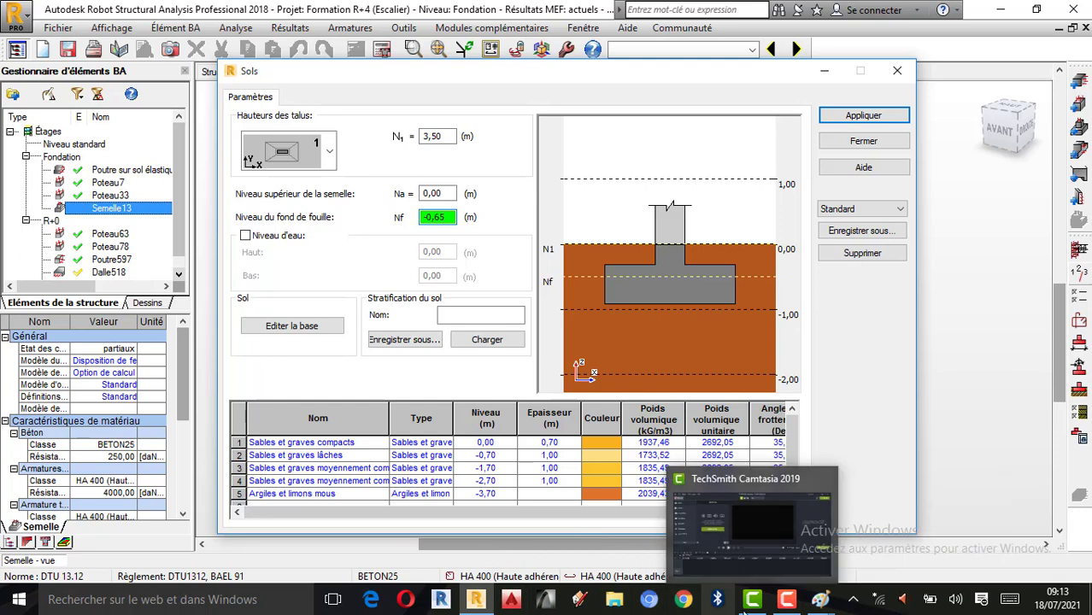
- Underline the 0.70 m and 1.20 m depths in Pg01 in Paint and set the second soil layer's thickness to 1,20 m in Robot
{"action": "left_click", "coordinate": [819, 599]}
{"action": "left_click", "coordinate": [780, 569]}
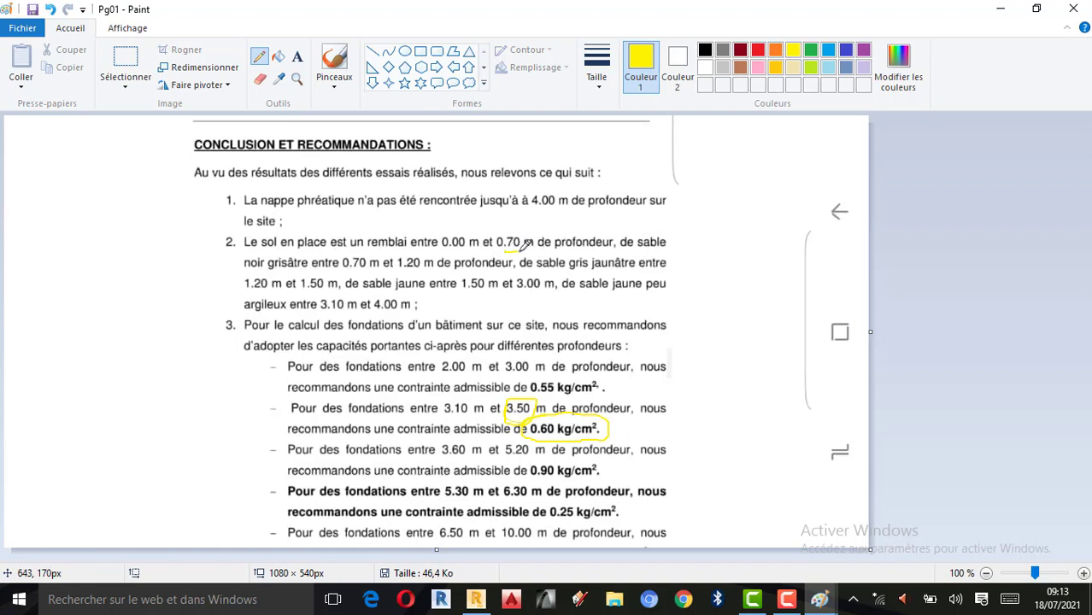
{"action": "left_click_drag", "start_coordinate": [347, 271], "coordinate": [416, 271]}
{"action": "left_click", "coordinate": [476, 599]}
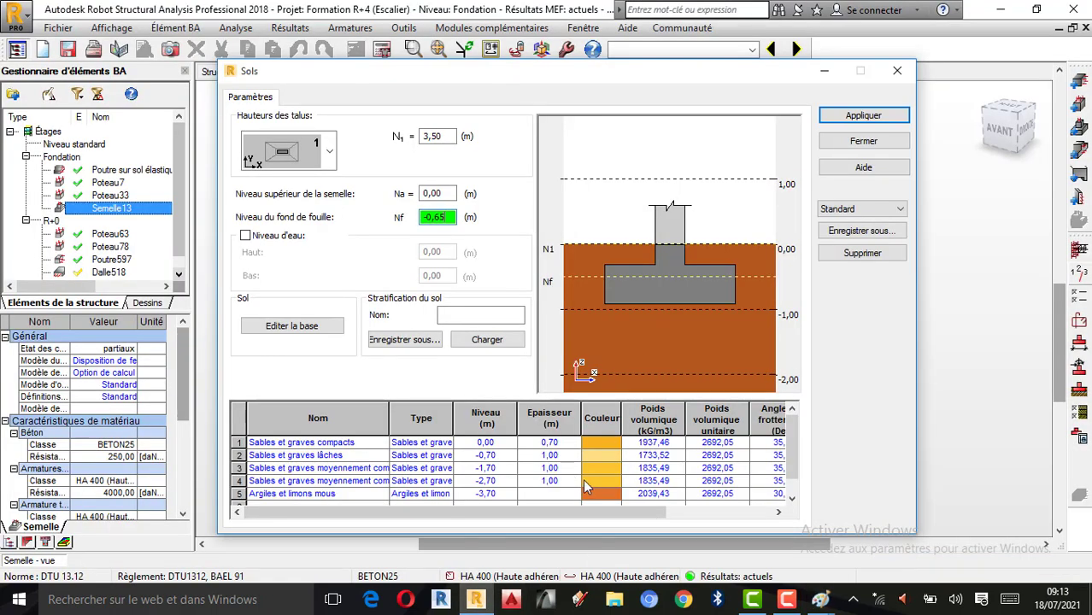
{"action": "left_click", "coordinate": [550, 456]}
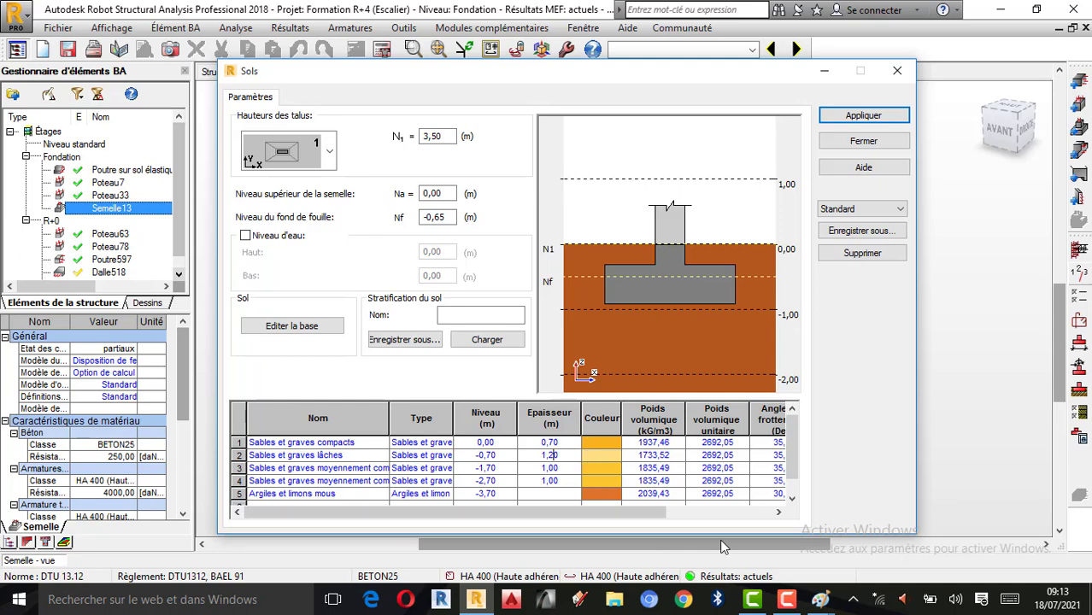
{"action": "left_click", "coordinate": [787, 599]}
{"action": "left_click", "coordinate": [1016, 524]}
- Underline the 1.50 m depth in Pg01 in Paint and set the third soil layer's thickness to 1,50 m in Robot
{"action": "left_click", "coordinate": [818, 599]}
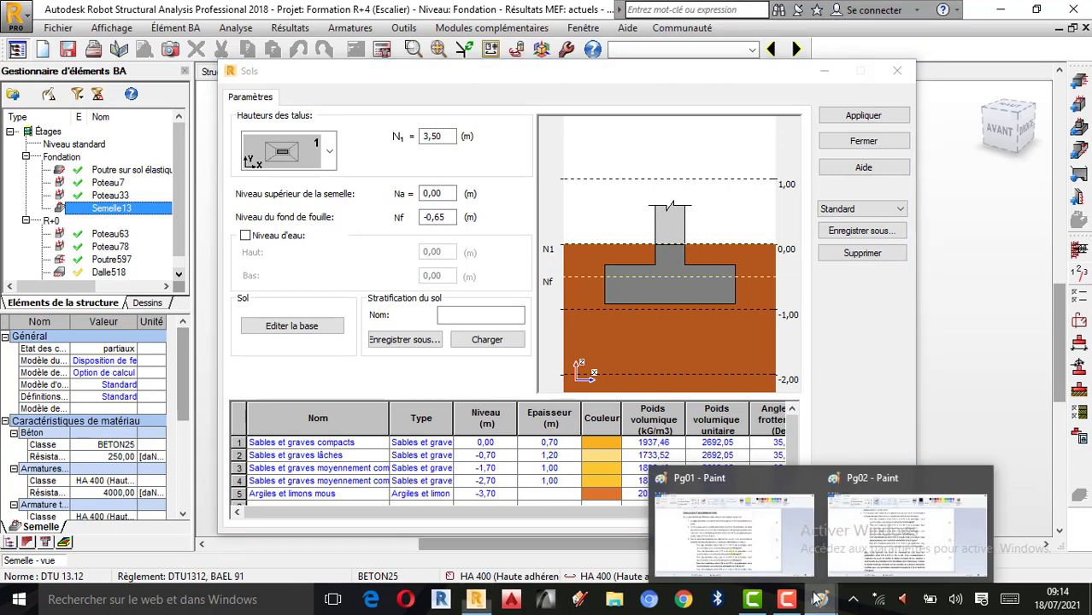
{"action": "left_click", "coordinate": [768, 529]}
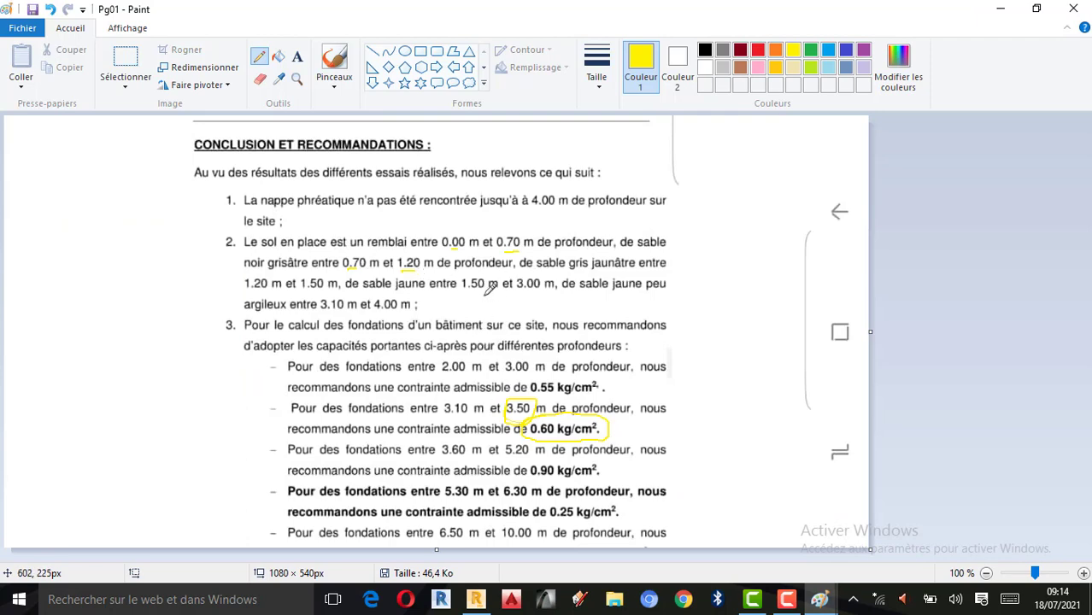
{"action": "left_click_drag", "start_coordinate": [477, 293], "coordinate": [467, 294]}
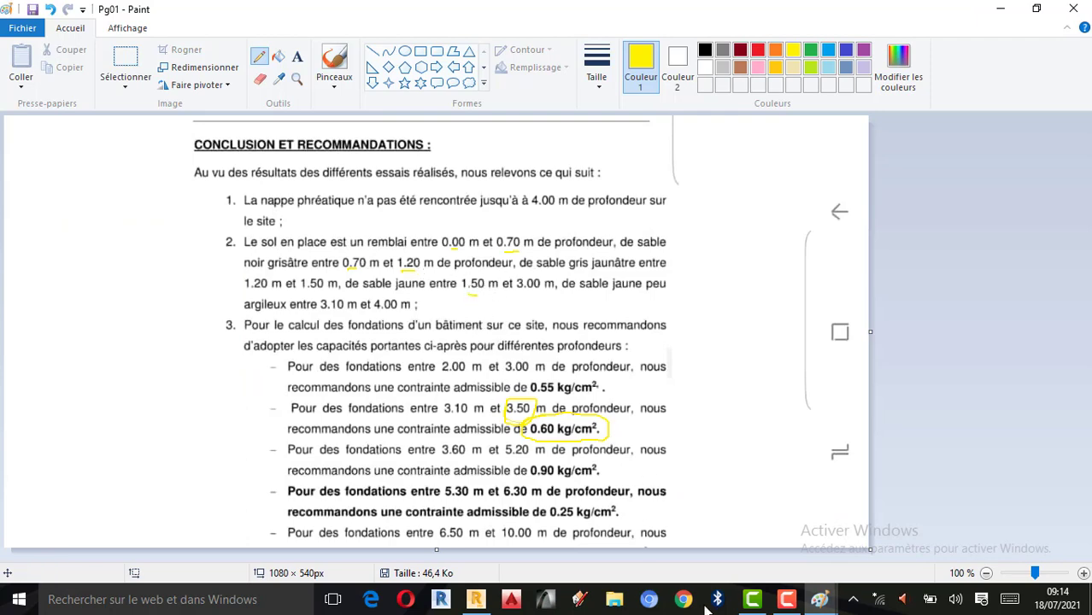
{"action": "left_click", "coordinate": [476, 600]}
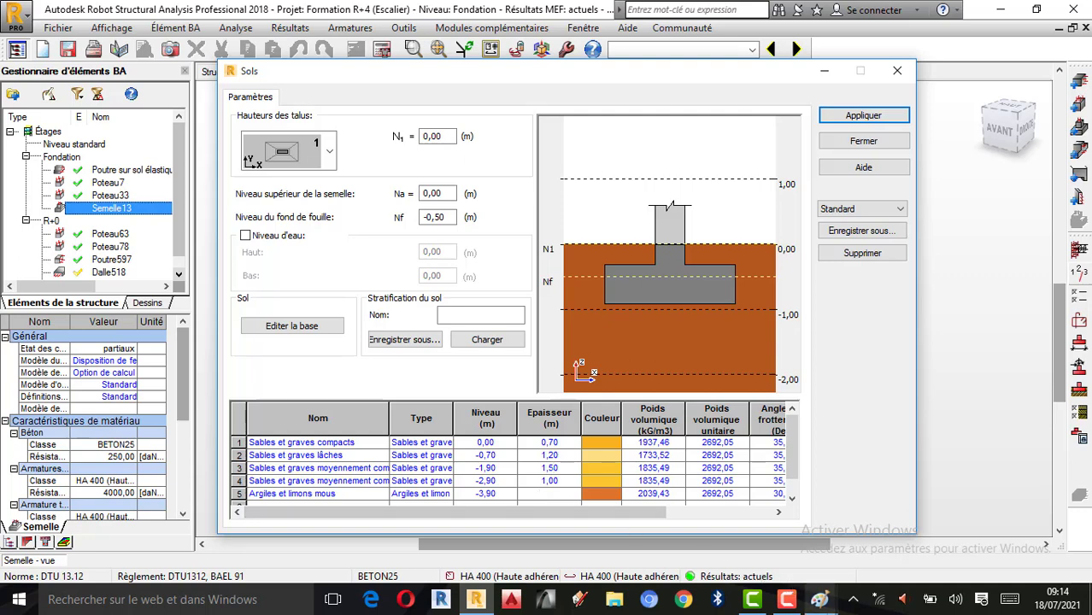
- Underline the 3.00 m depth in Pg01 in Paint and return to the soil layer table in Robot
{"action": "mouse_move", "coordinate": [819, 600]}
{"action": "left_click", "coordinate": [698, 504]}
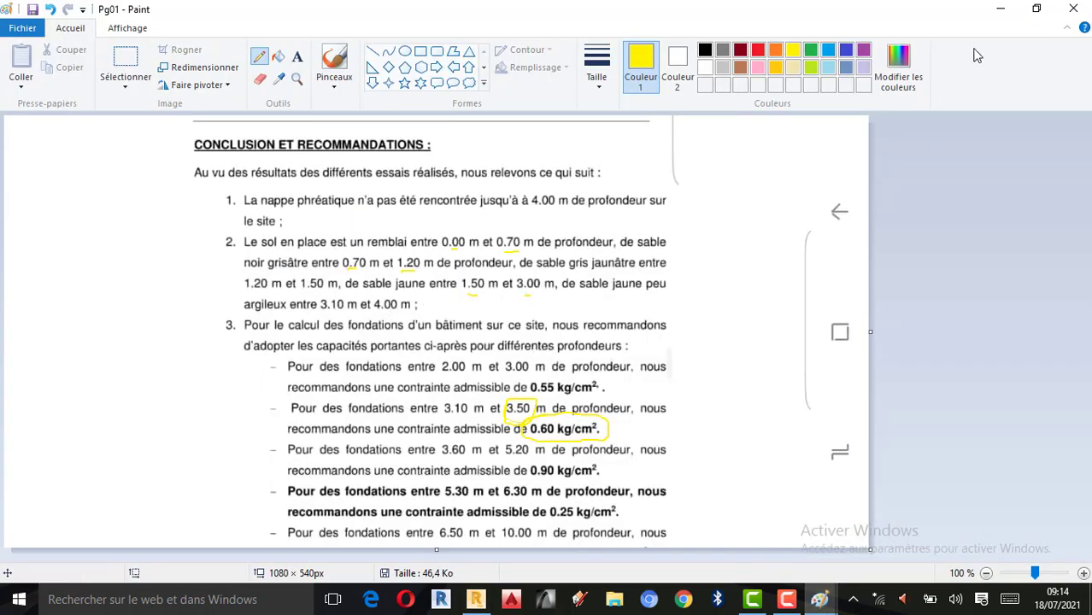
{"action": "left_click", "coordinate": [1001, 8]}
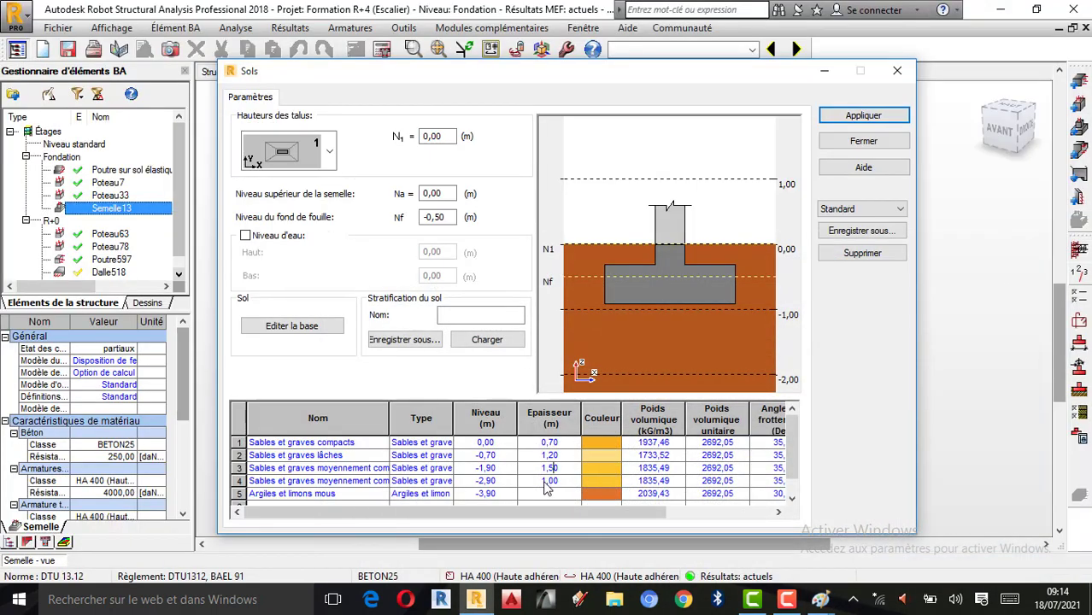
- Set the fourth soil layer's thickness to 3,00 m and the ground level N1 to 3,50 m
{"action": "left_click", "coordinate": [546, 482]}
{"action": "double_click", "coordinate": [446, 136]}
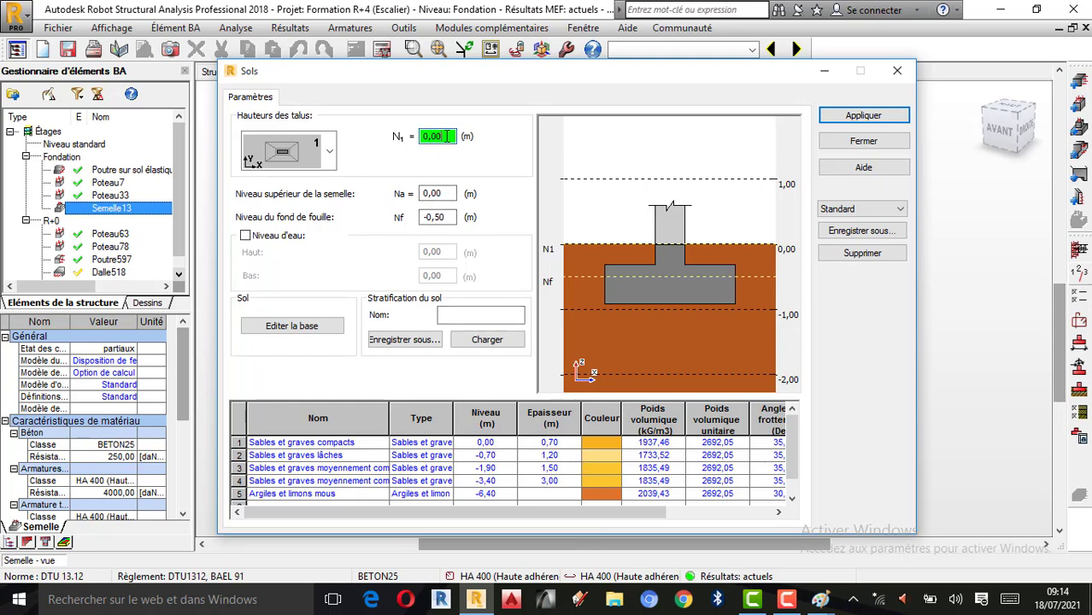
{"action": "double_click", "coordinate": [446, 136]}
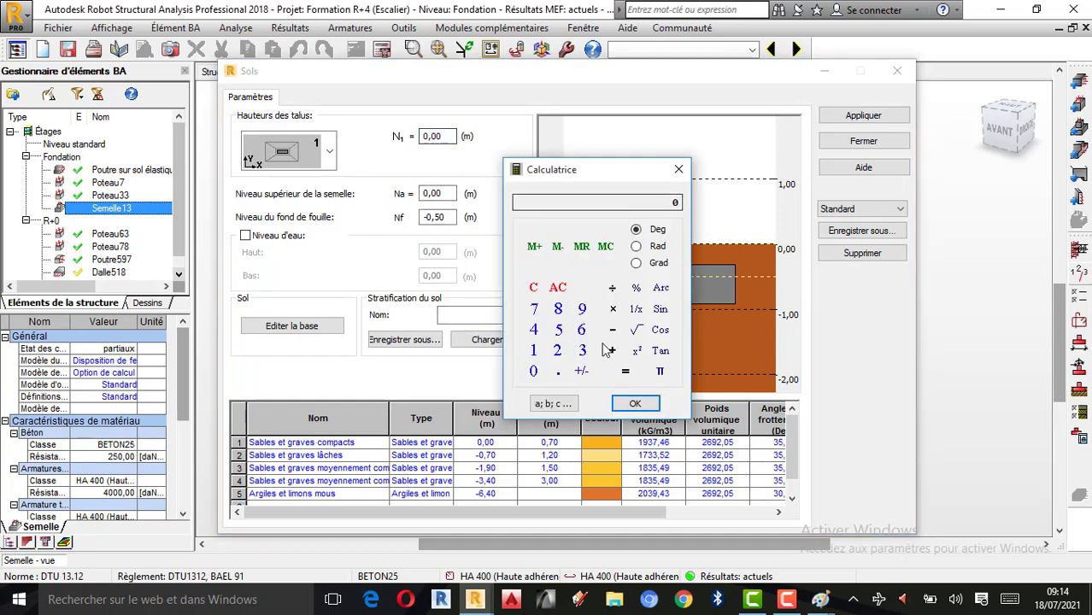
{"action": "left_click", "coordinate": [582, 351]}
{"action": "left_click", "coordinate": [557, 371]}
{"action": "left_click", "coordinate": [558, 329]}
{"action": "left_click", "coordinate": [534, 371]}
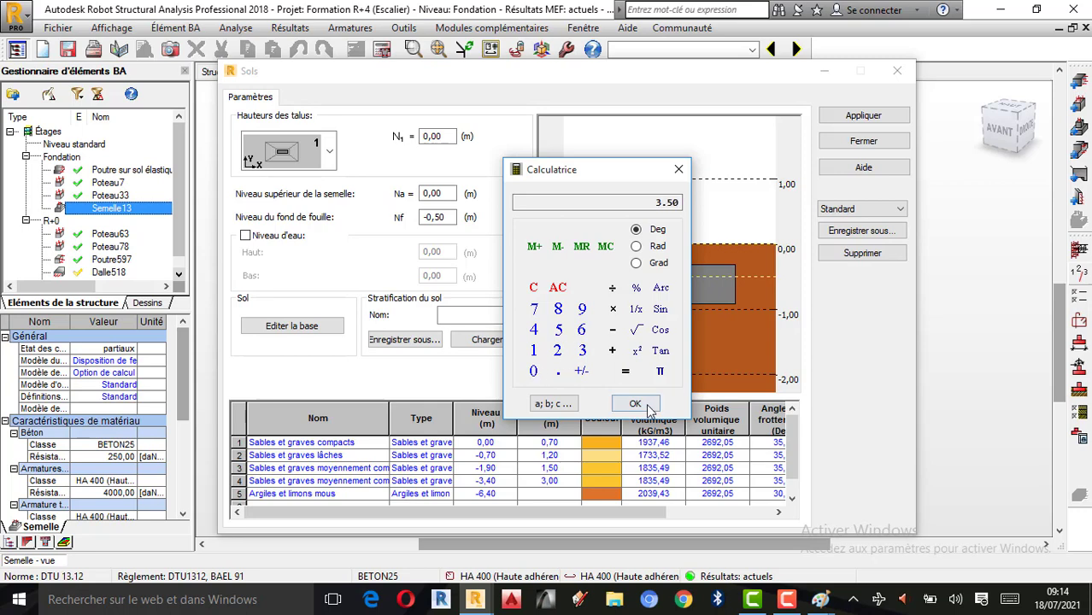
{"action": "left_click", "coordinate": [635, 403]}
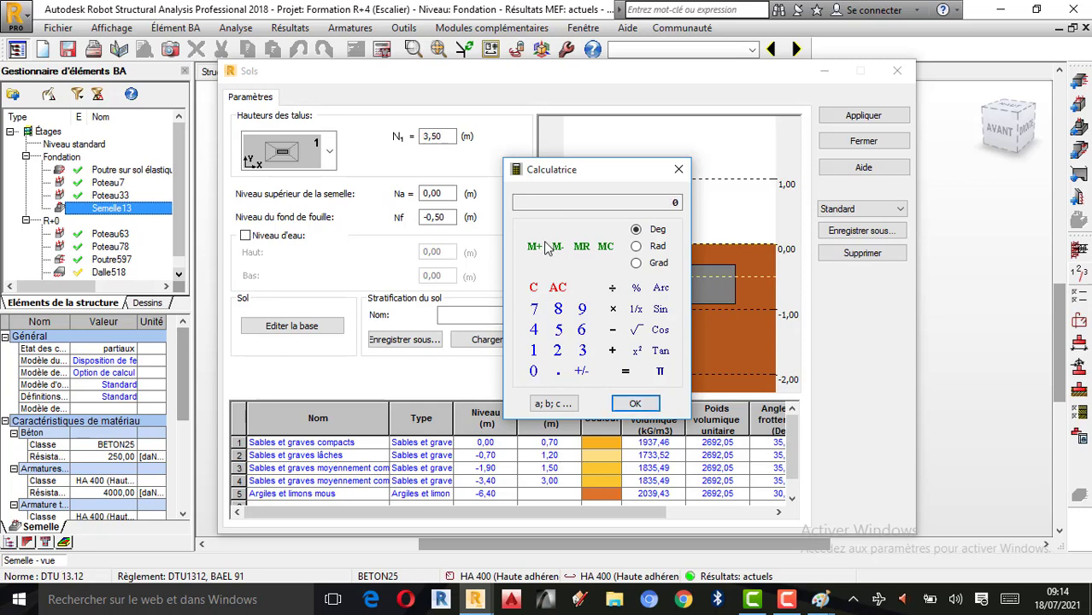
{"action": "left_click", "coordinate": [679, 169]}
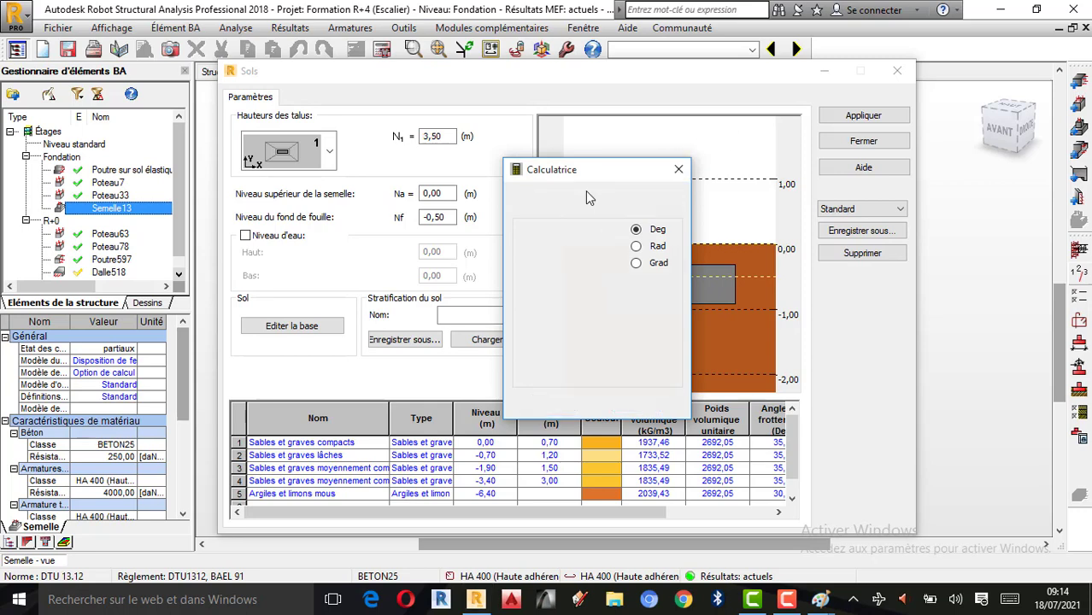
- Set the excavation bottom level Nf to -0,65 m and apply the soil parameters
{"action": "left_click", "coordinate": [444, 217]}
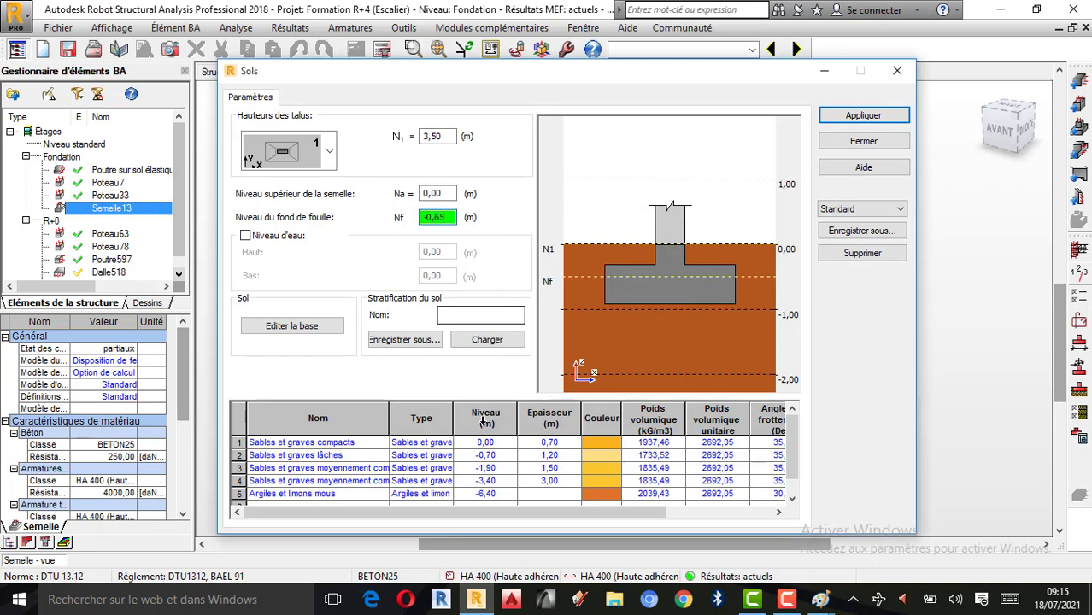
{"action": "left_click", "coordinate": [860, 117]}
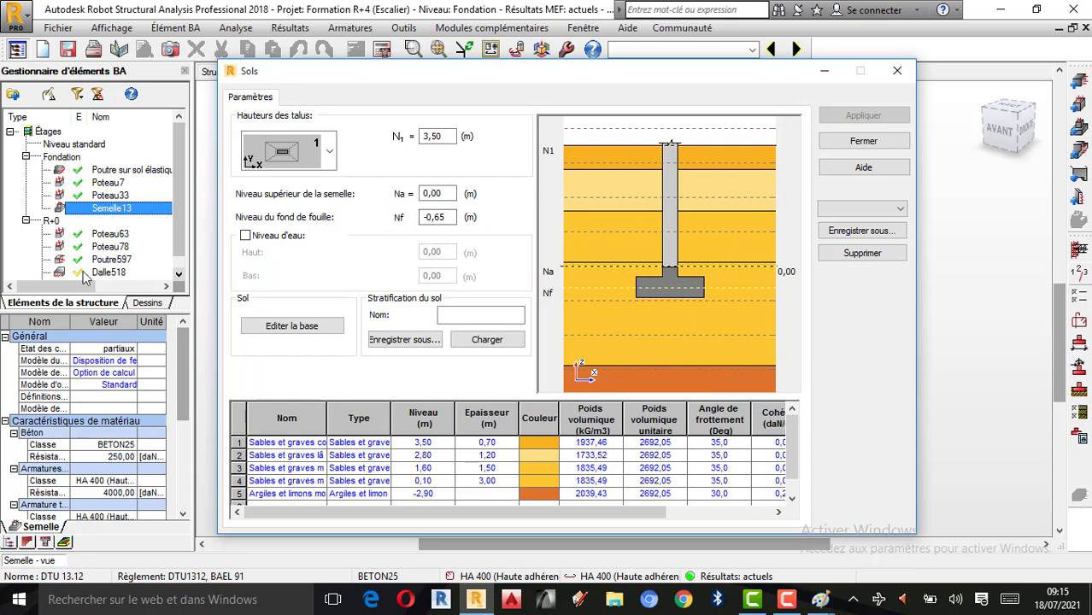
{"action": "left_click", "coordinate": [247, 236]}
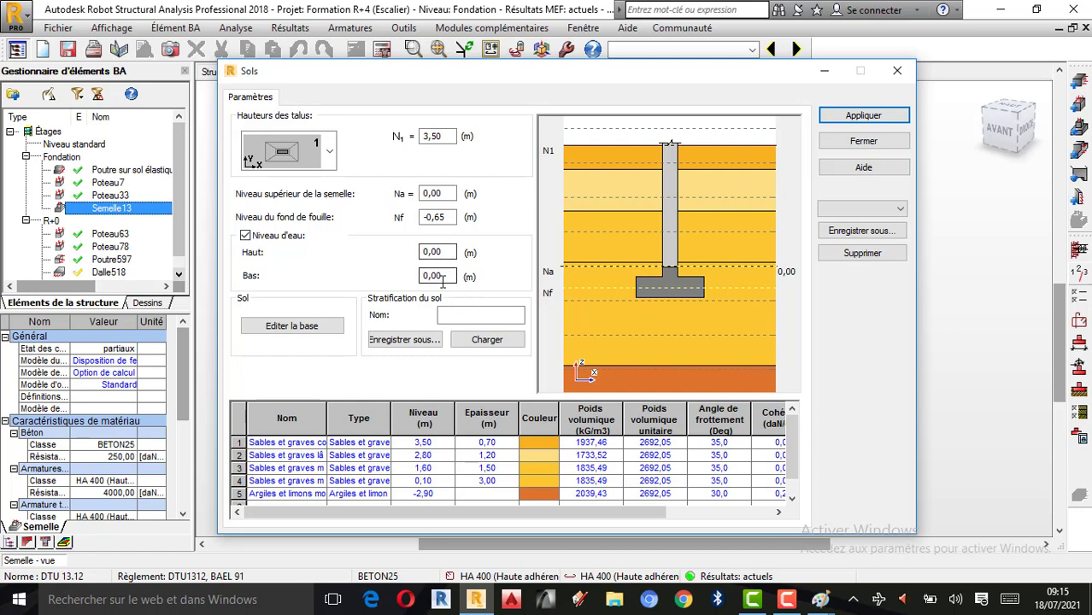
{"action": "left_click", "coordinate": [457, 313]}
{"action": "left_click", "coordinate": [245, 236]}
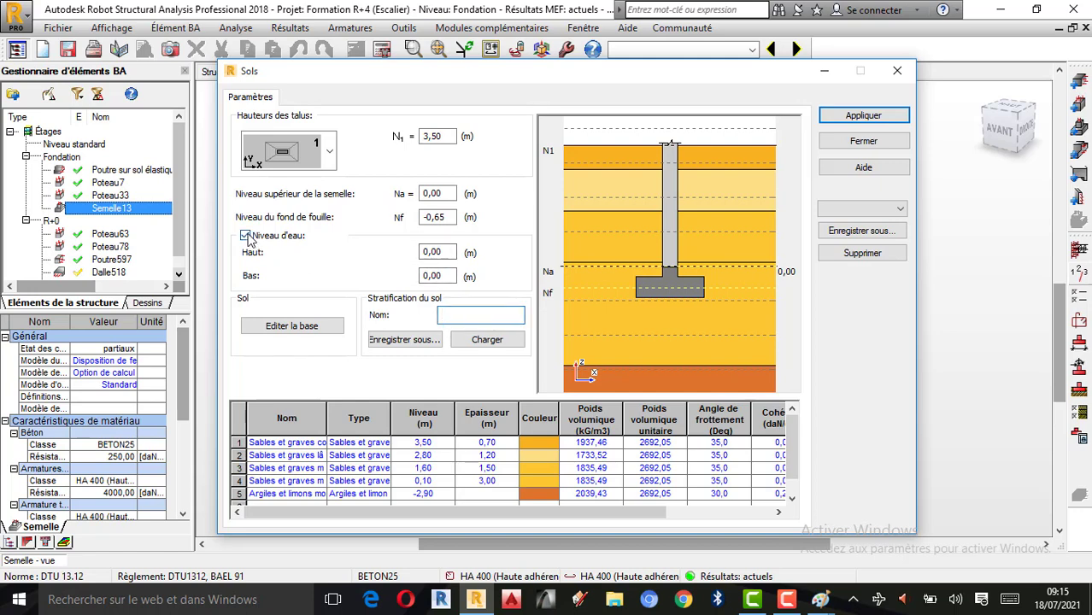
{"action": "left_click", "coordinate": [477, 315]}
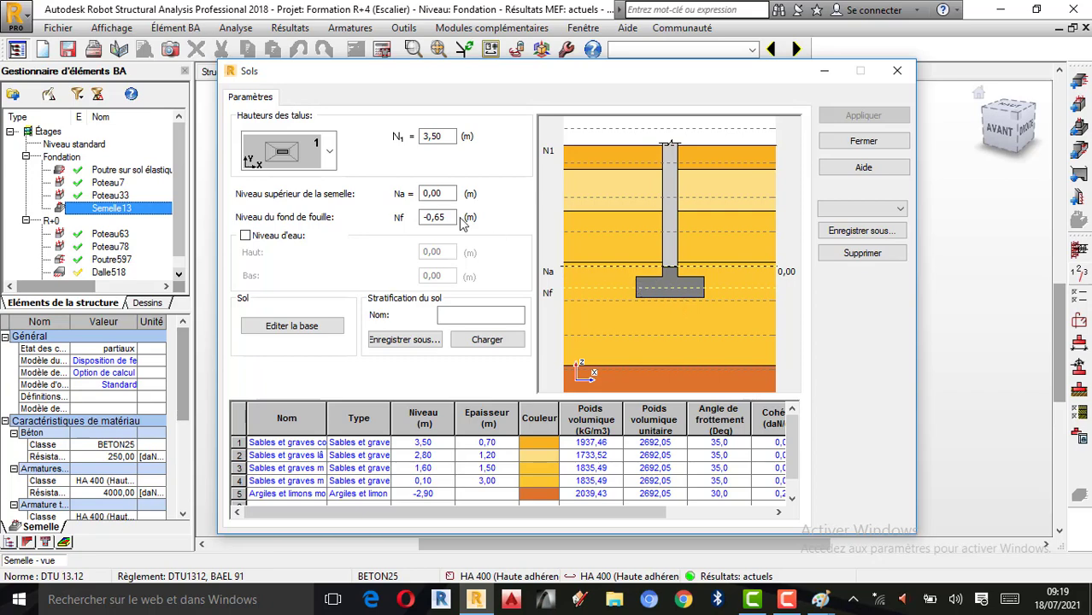
- Set the footing's top level Na to 0,40 m and the excavation bottom Nf to -0,55 m, then apply and close the soil settings
{"action": "left_click", "coordinate": [820, 599]}
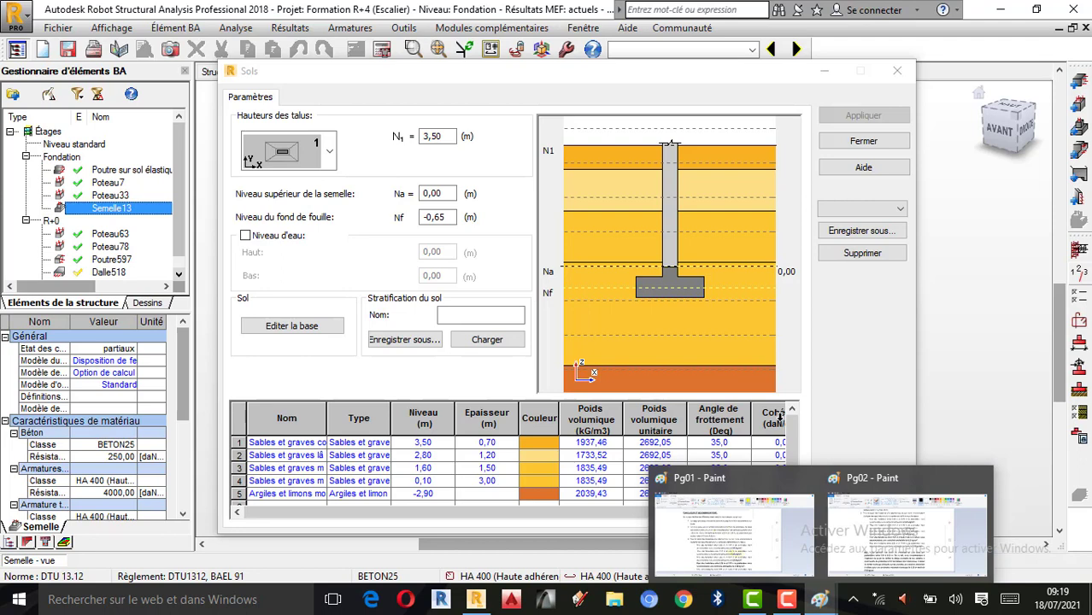
{"action": "left_click", "coordinate": [444, 194]}
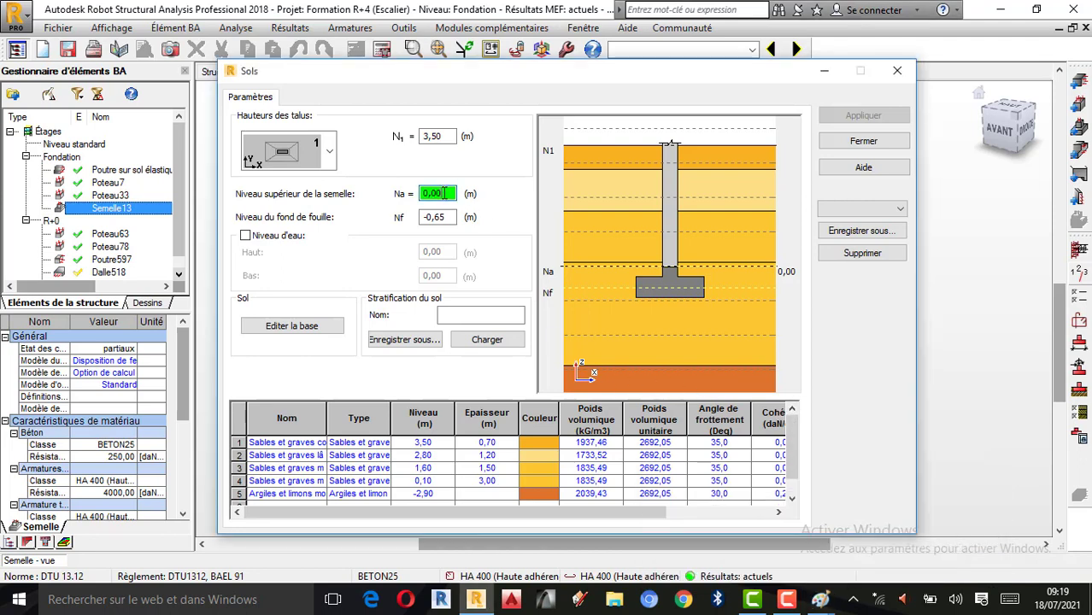
{"action": "type", "text": "0,40"}
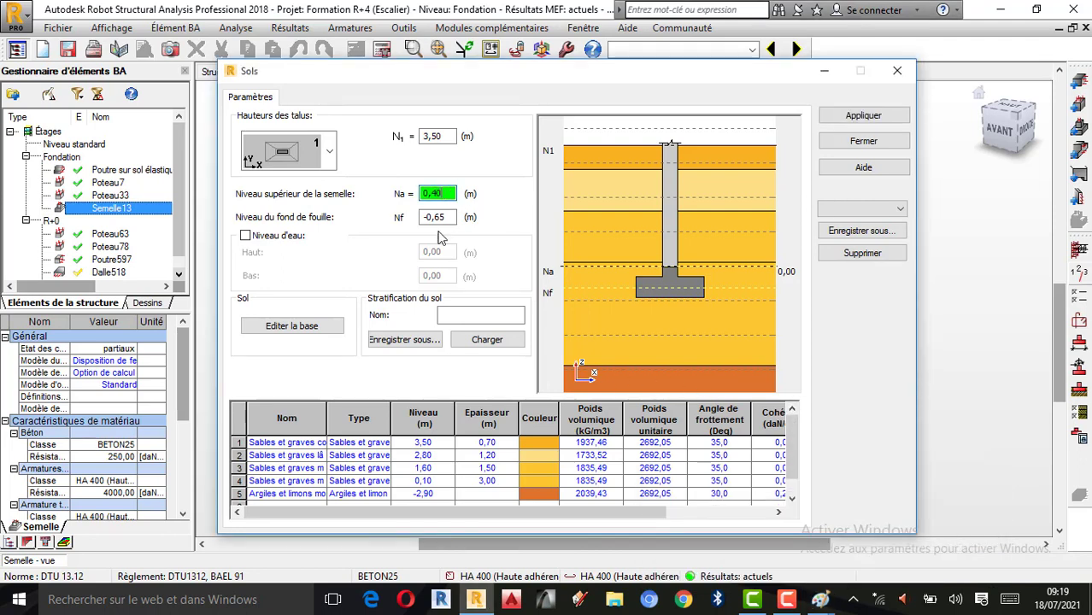
{"action": "left_click", "coordinate": [450, 217]}
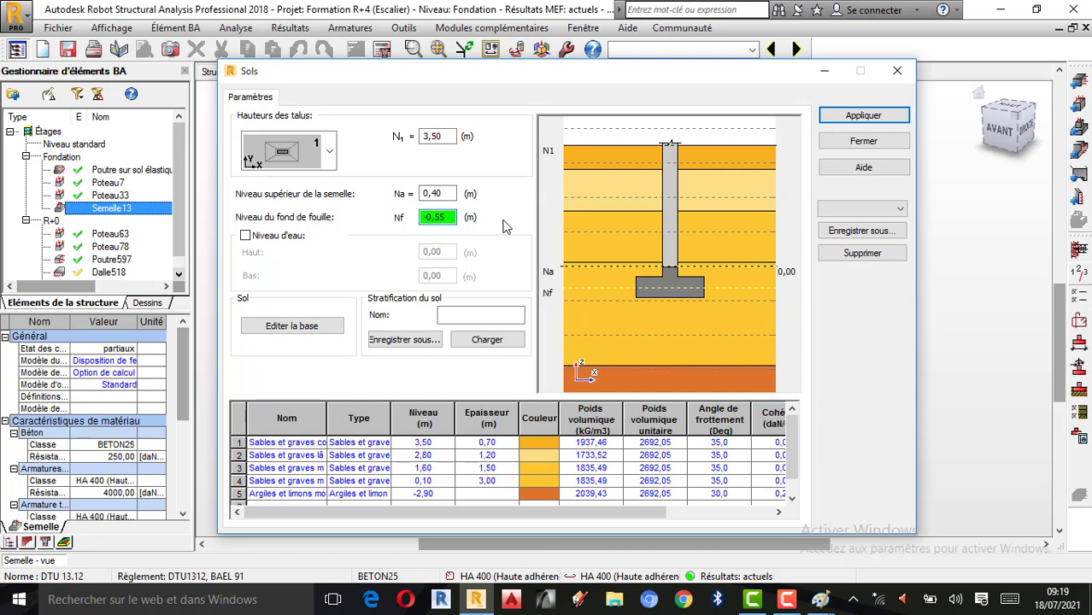
{"action": "left_click", "coordinate": [852, 118]}
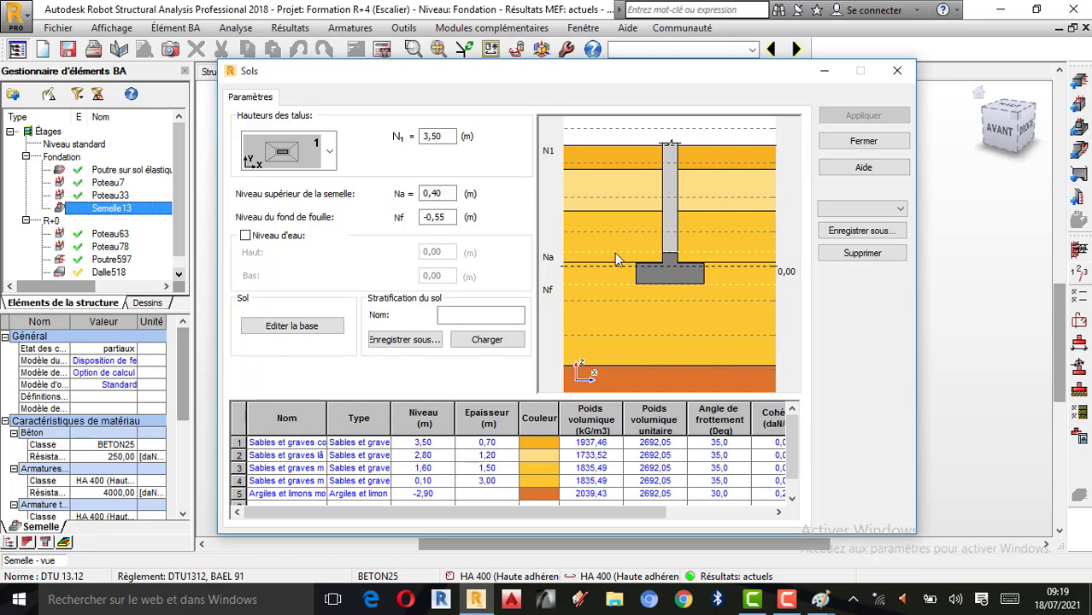
{"action": "left_click", "coordinate": [898, 72]}
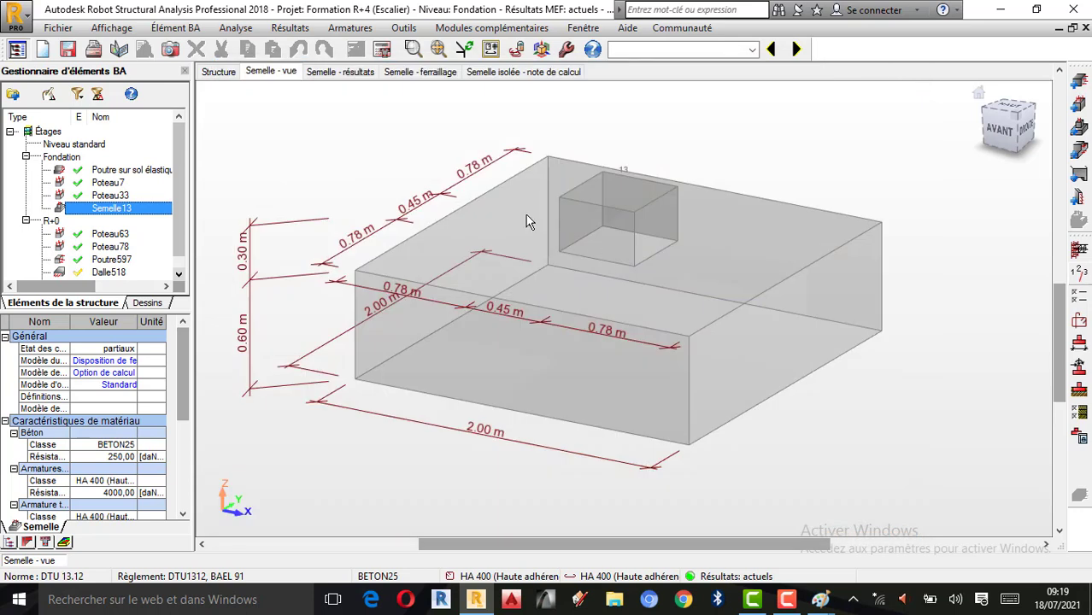
- Set the sliding and overturning safety coefficients to 1,25 in the geotechnical options of Semelle13
{"action": "scroll", "coordinate": [526, 214], "scroll_direction": "up", "scroll_amount": 1}
{"action": "scroll", "coordinate": [543, 245], "scroll_direction": "down", "scroll_amount": 1}
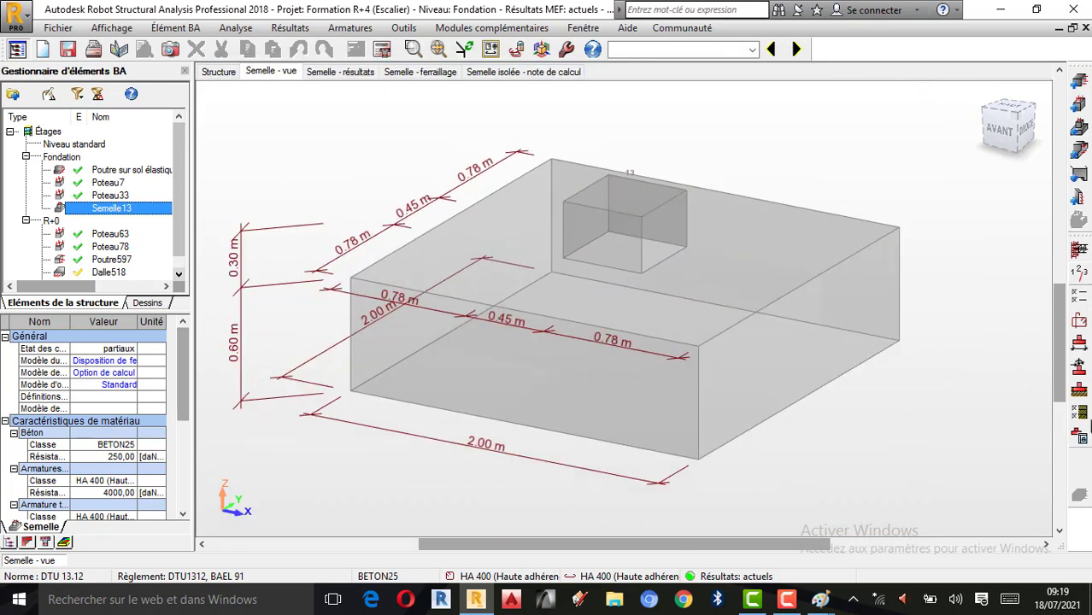
{"action": "left_click", "coordinate": [1081, 415]}
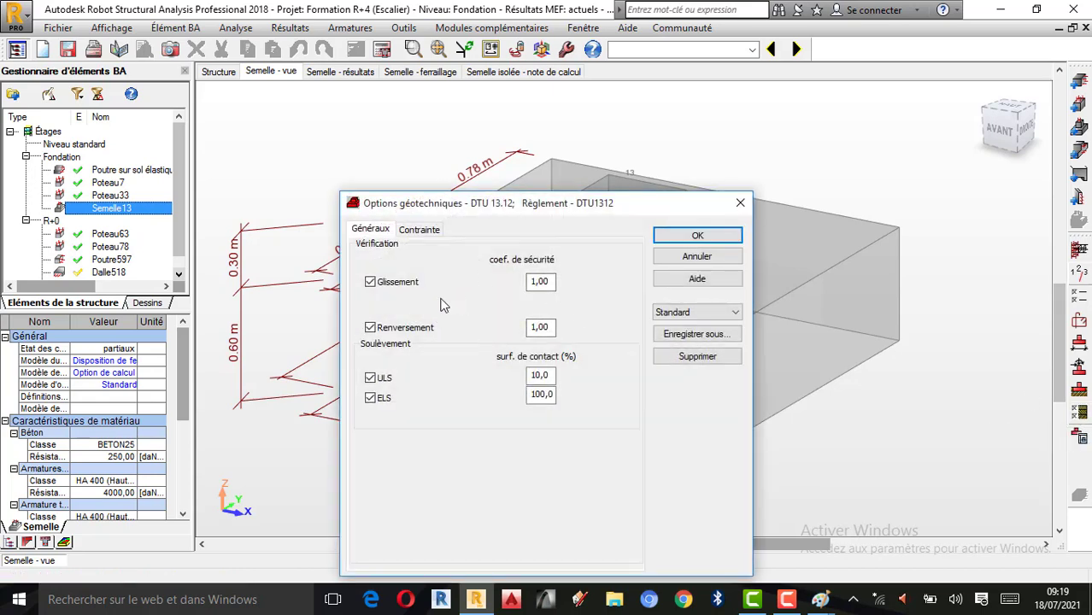
{"action": "double_click", "coordinate": [550, 283]}
{"action": "double_click", "coordinate": [552, 326]}
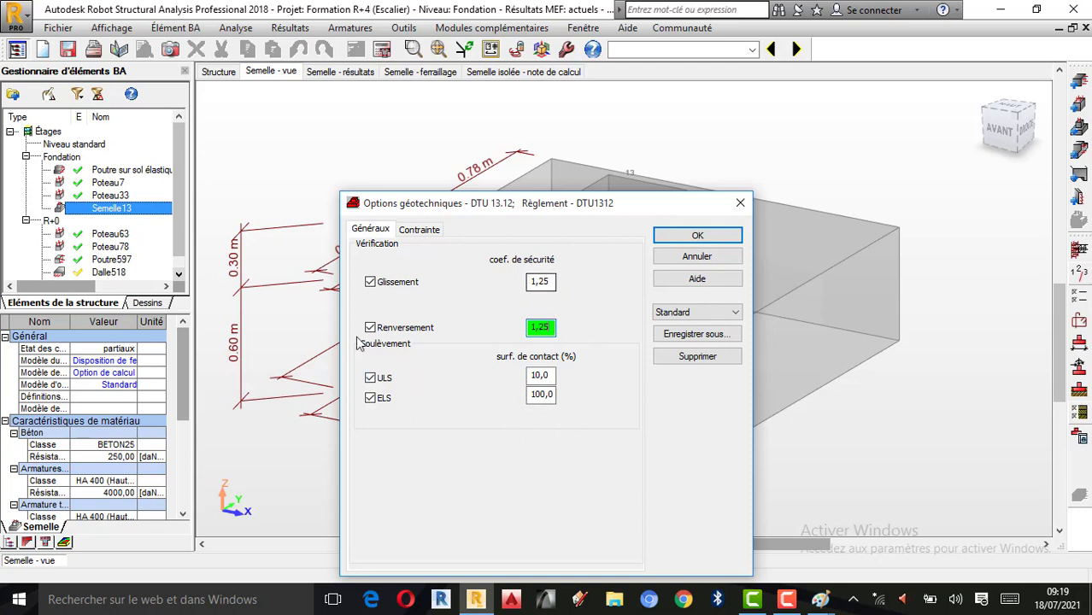
- Use the Pressiométrique de contrainte method with an admissible qu of 3,00 daN/cm2 and Rectification enabled
{"action": "left_click", "coordinate": [421, 233]}
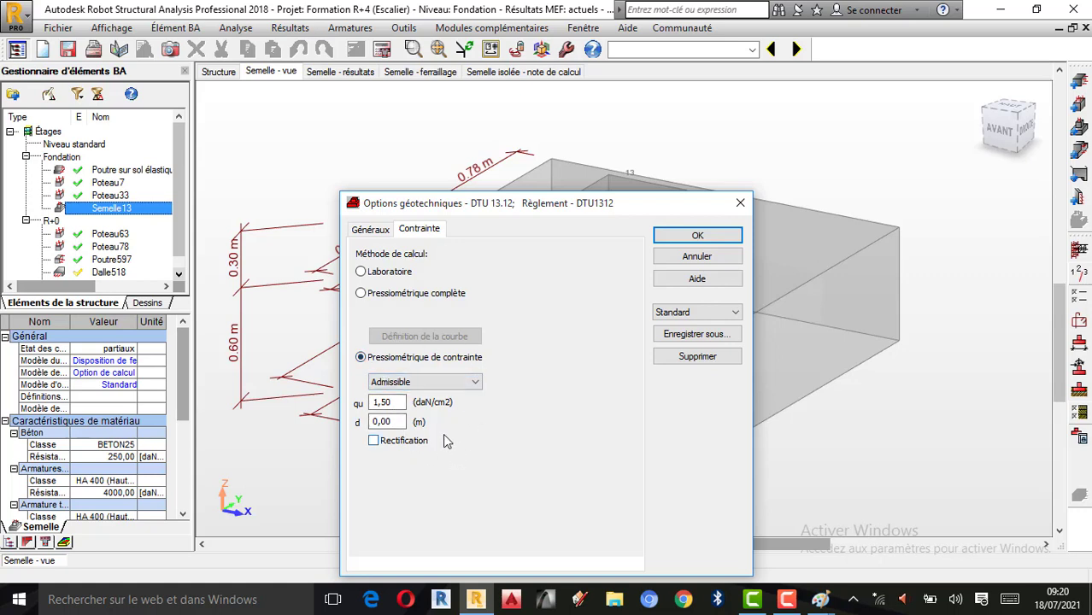
{"action": "left_click", "coordinate": [475, 383]}
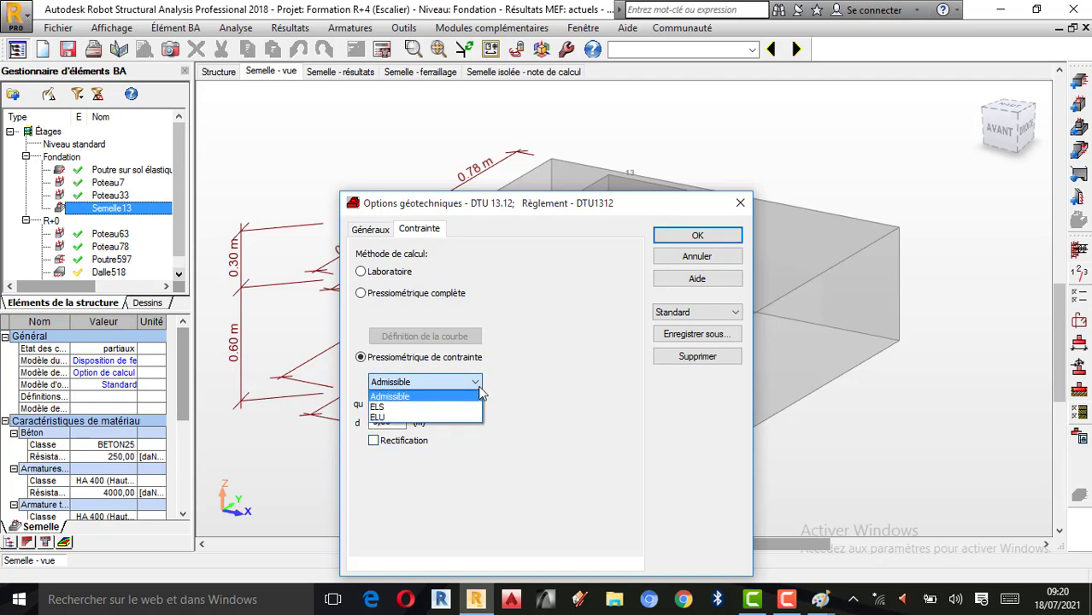
{"action": "left_click", "coordinate": [533, 385]}
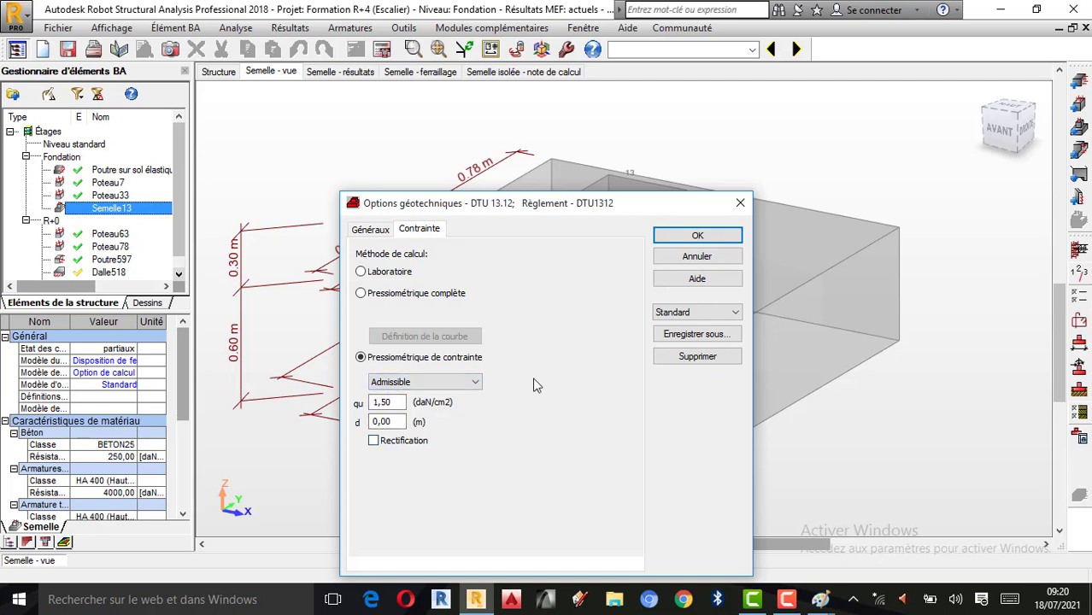
{"action": "left_click", "coordinate": [361, 293]}
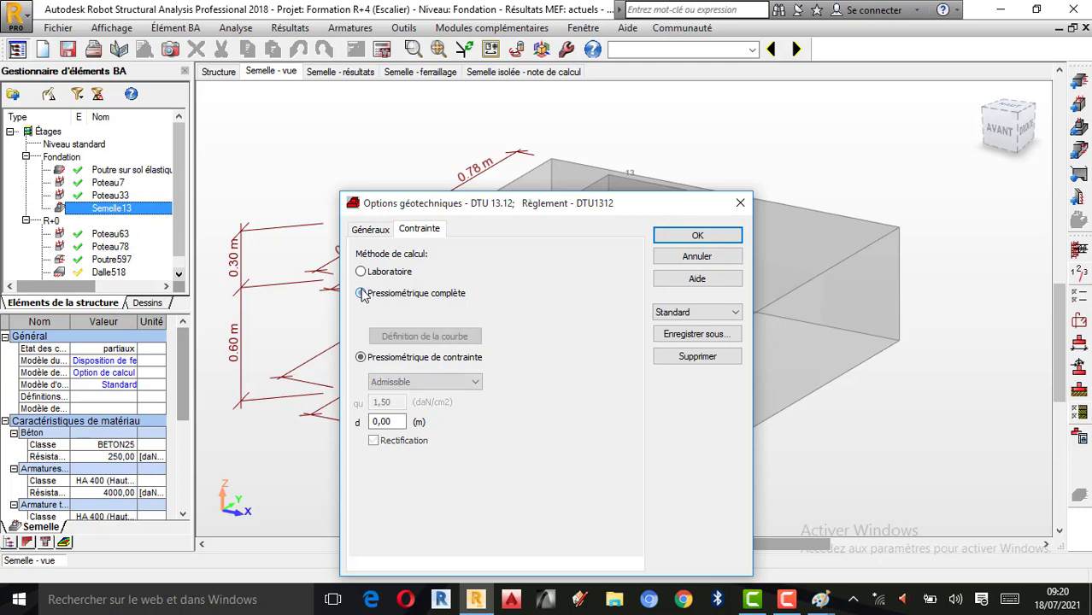
{"action": "left_click", "coordinate": [362, 359]}
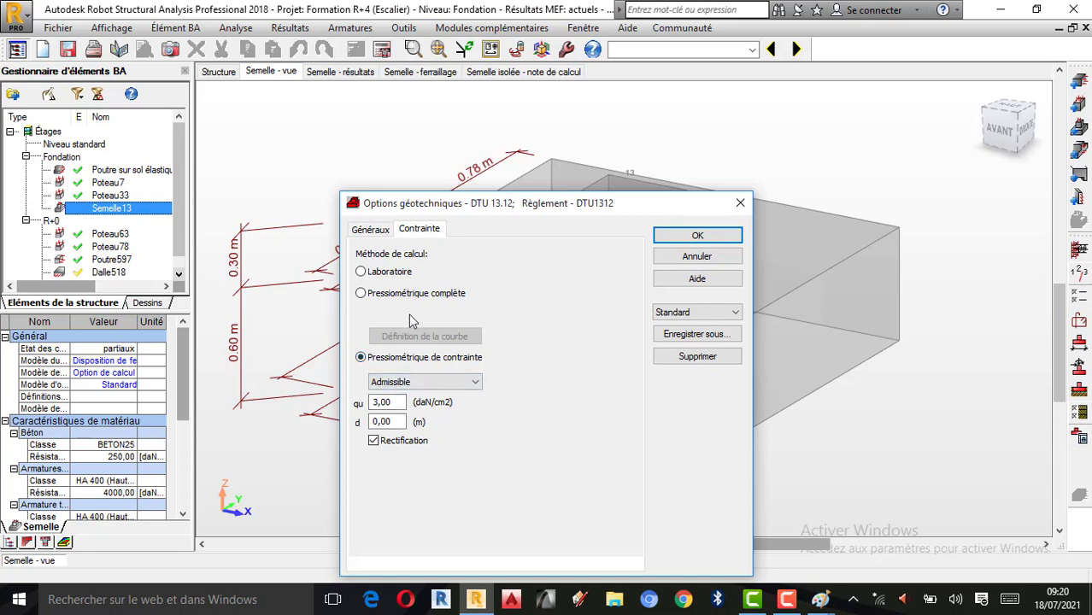
- Switch to the Pg01 soil report in Paint and circle the recommended 0.60 kg/cm² admissible stress in orange
{"action": "left_click", "coordinate": [820, 599]}
{"action": "left_click", "coordinate": [760, 547]}
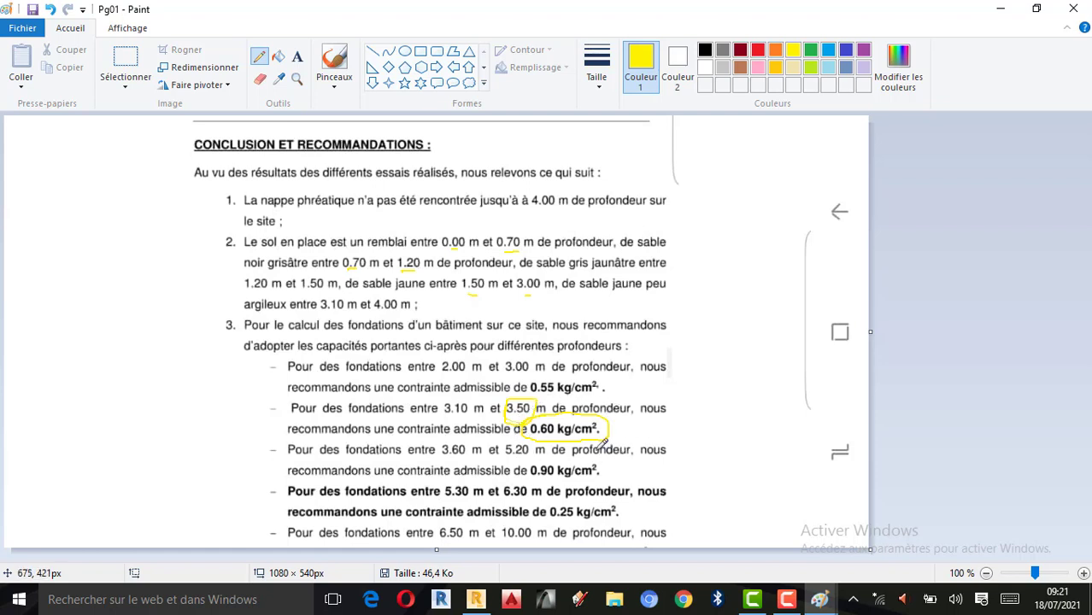
{"action": "left_click", "coordinate": [774, 51]}
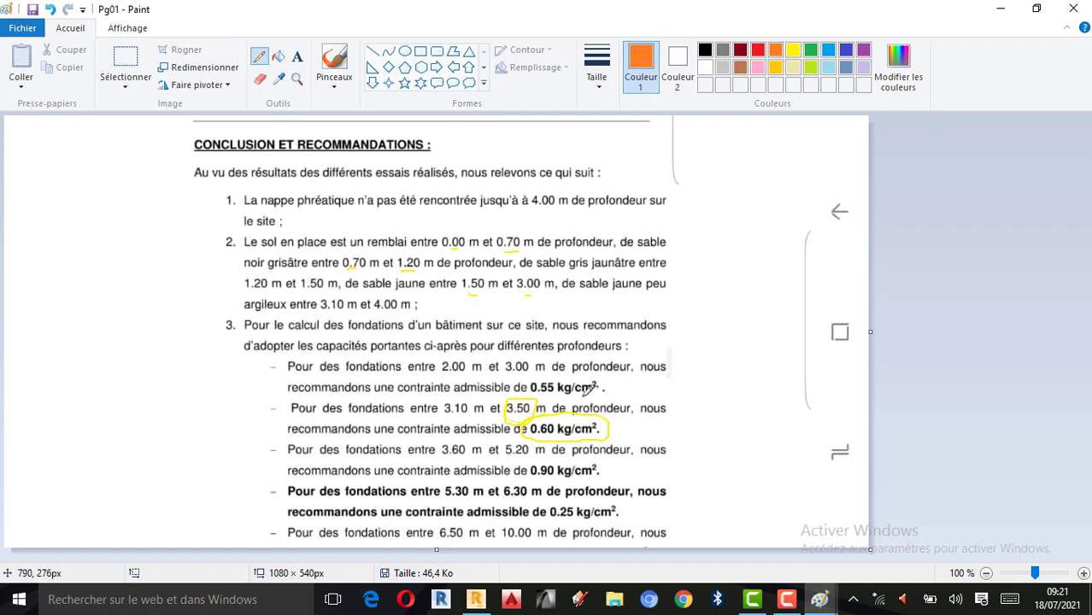
{"action": "mouse_move", "coordinate": [546, 408]}
{"action": "left_mouse_down"}
{"action": "mouse_move", "coordinate": [516, 427]}
{"action": "mouse_move", "coordinate": [547, 442]}
{"action": "mouse_move", "coordinate": [620, 438]}
{"action": "mouse_move", "coordinate": [624, 411]}
{"action": "left_mouse_up"}
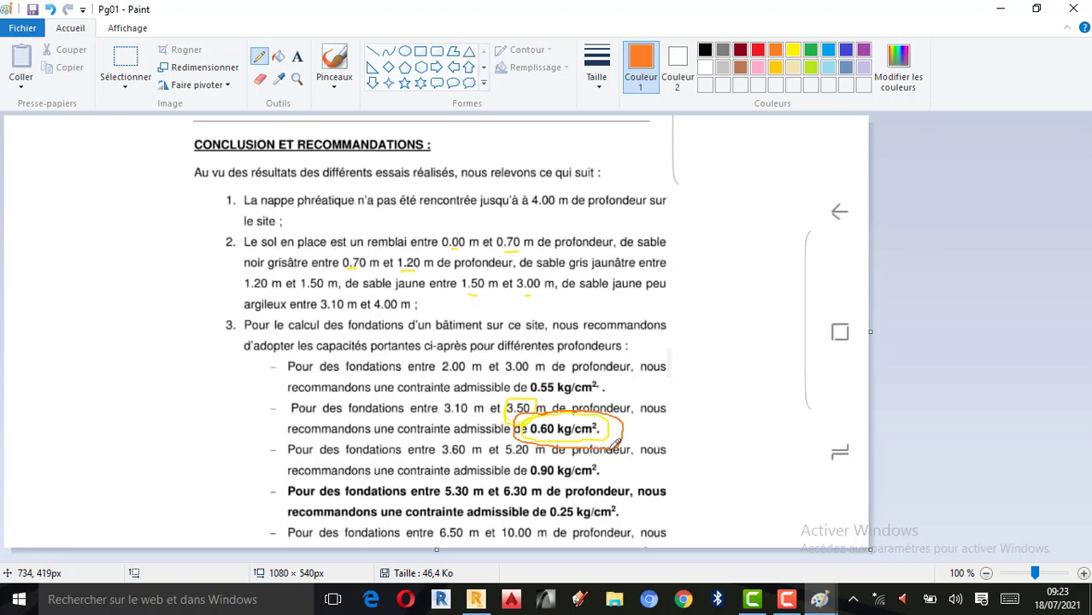
- Return to Robot Structural Analysis, discard the geotechnical options and review the names and levels of the footing's soil layers
{"action": "left_click", "coordinate": [477, 596]}
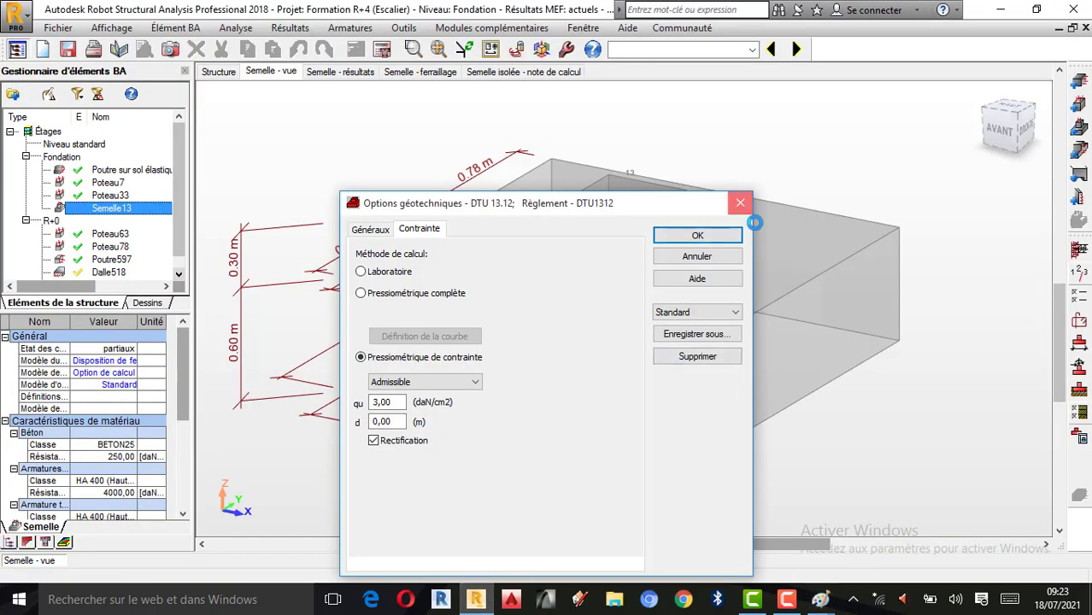
{"action": "left_click", "coordinate": [740, 203]}
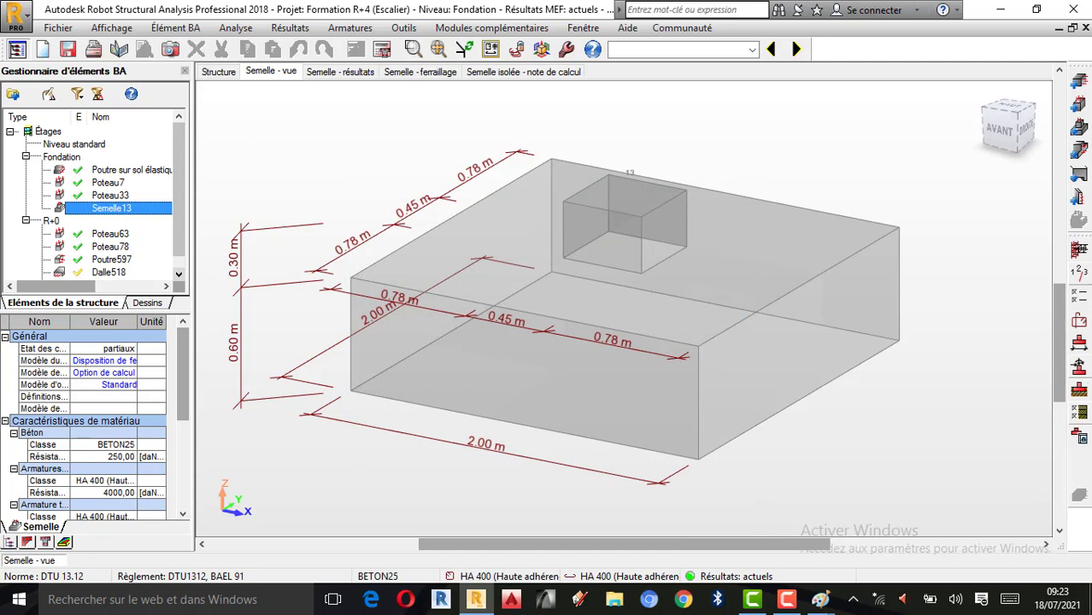
{"action": "left_click", "coordinate": [1078, 389]}
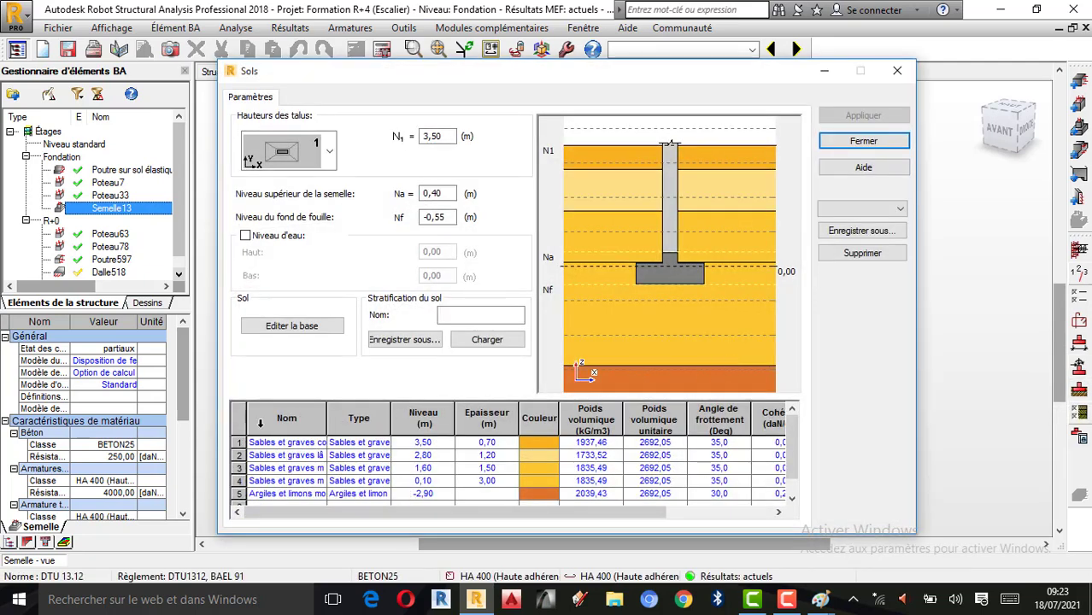
{"action": "left_click_drag", "start_coordinate": [327, 419], "coordinate": [374, 417]}
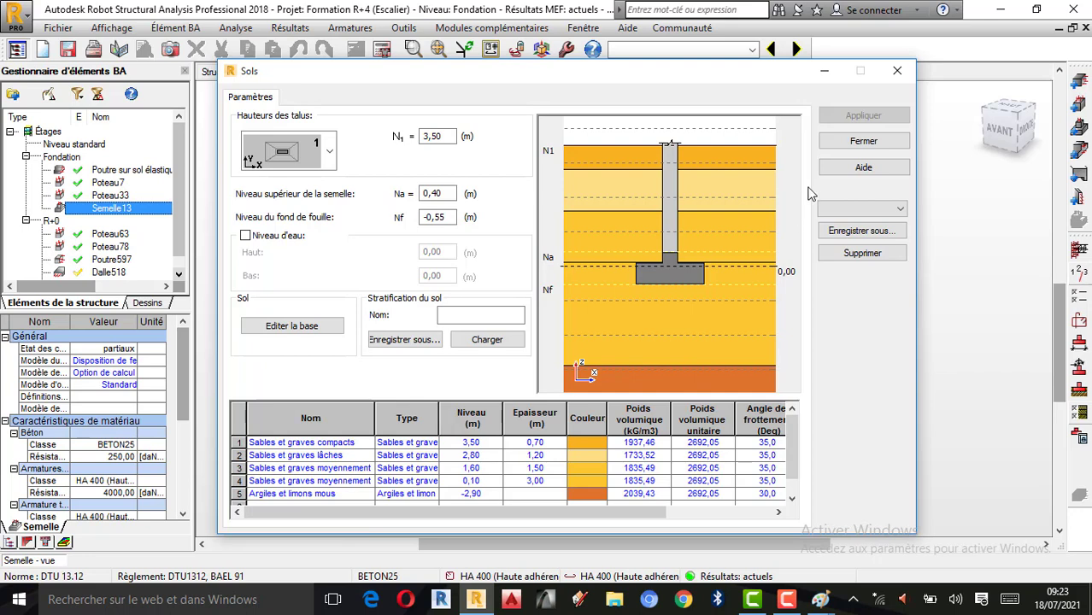
{"action": "left_click", "coordinate": [824, 71]}
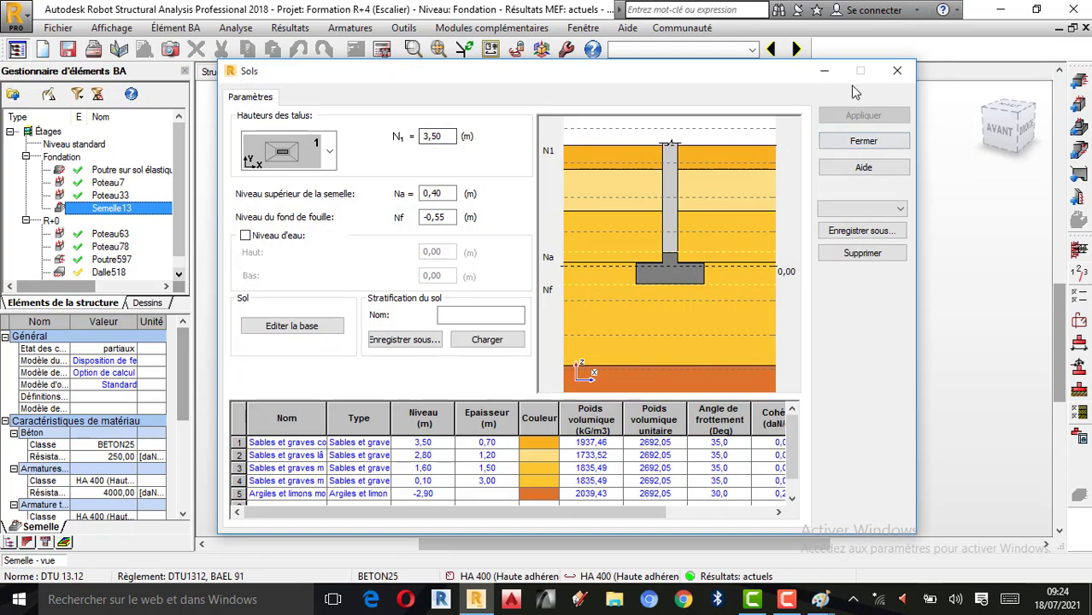
{"action": "left_click", "coordinate": [897, 70]}
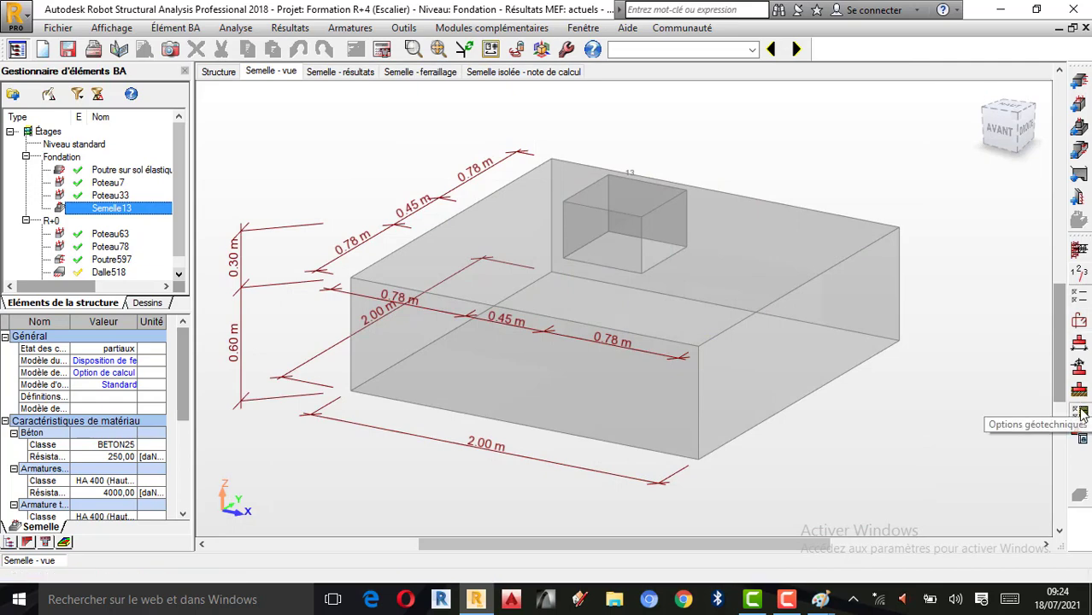
- Set the sliding and overturning safety coefficients to 1,25 in the footing's geotechnical options
{"action": "left_click", "coordinate": [1081, 414]}
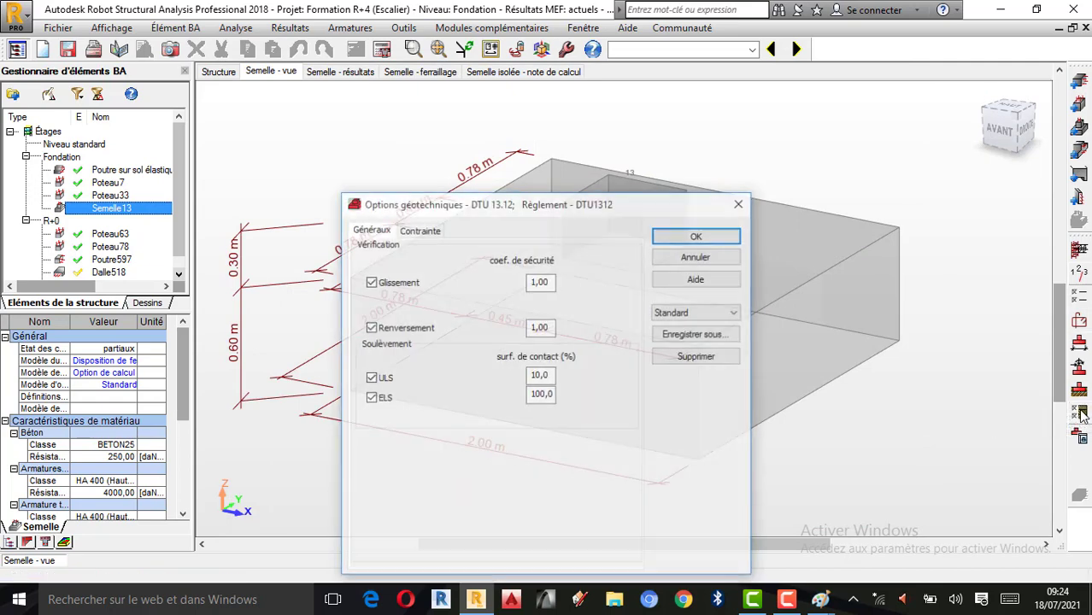
{"action": "double_click", "coordinate": [550, 283]}
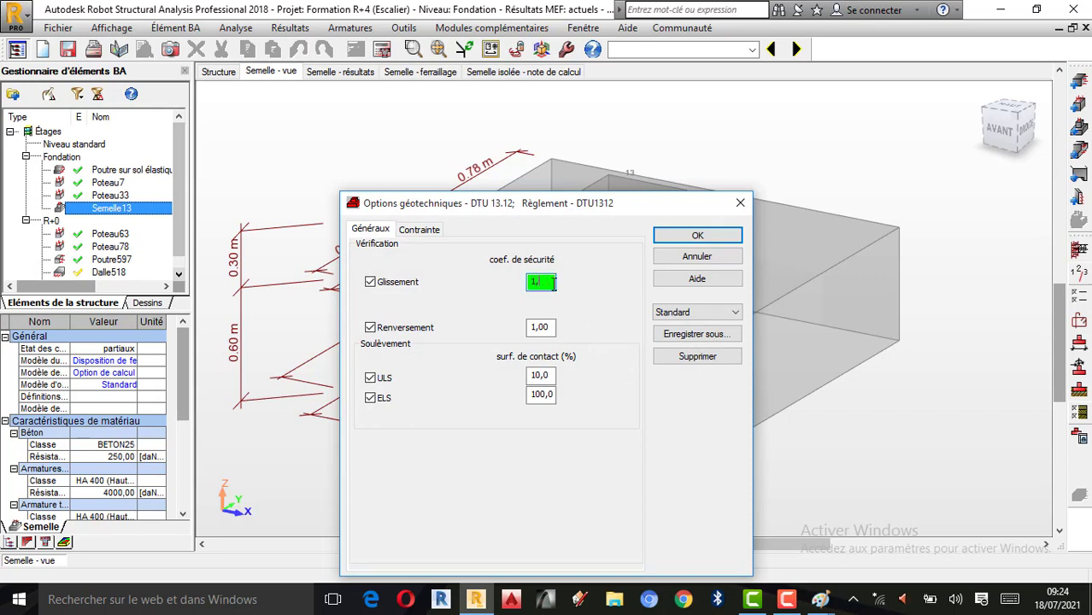
{"action": "left_click", "coordinate": [549, 326]}
{"action": "double_click", "coordinate": [551, 326]}
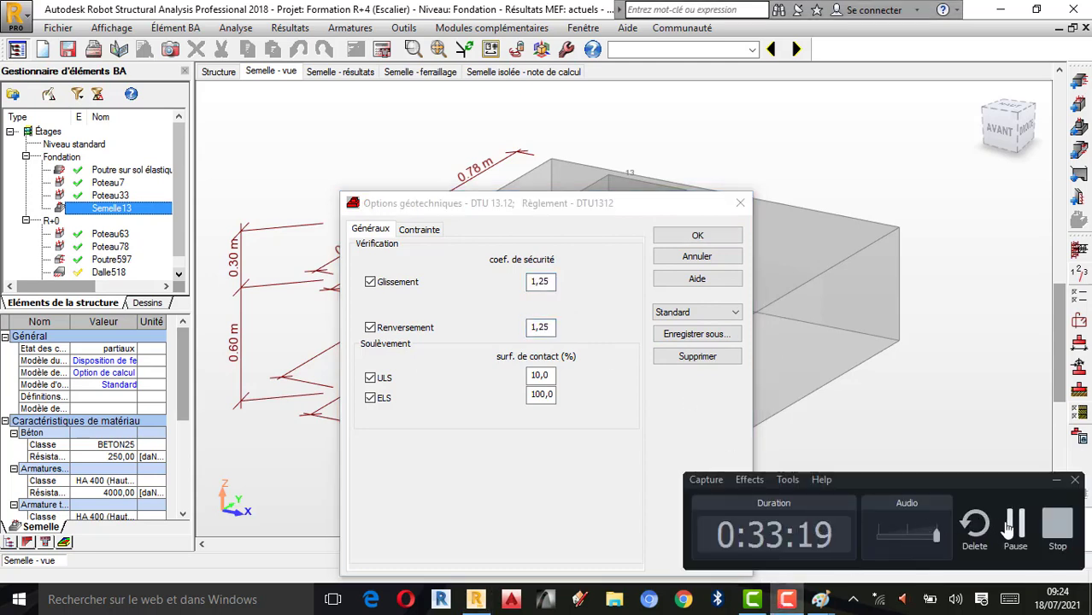
- Compare the qu values for the Admissible, ELS and ELU stress types, ending with Admissible selected
{"action": "left_click", "coordinate": [420, 231]}
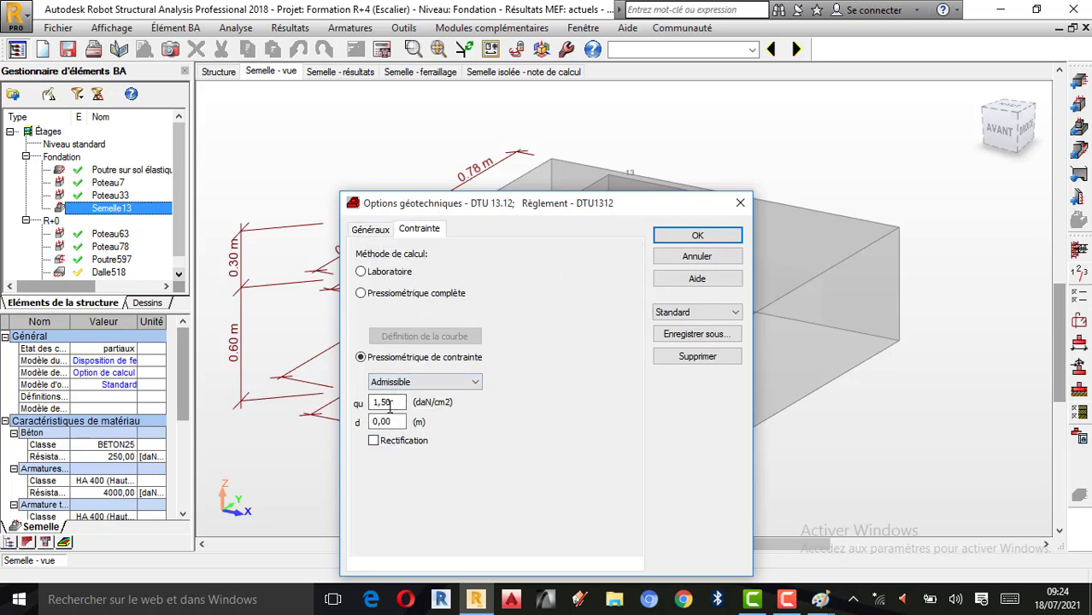
{"action": "left_click", "coordinate": [453, 383]}
{"action": "left_click", "coordinate": [419, 397]}
{"action": "left_click", "coordinate": [472, 382]}
{"action": "left_click", "coordinate": [401, 408]}
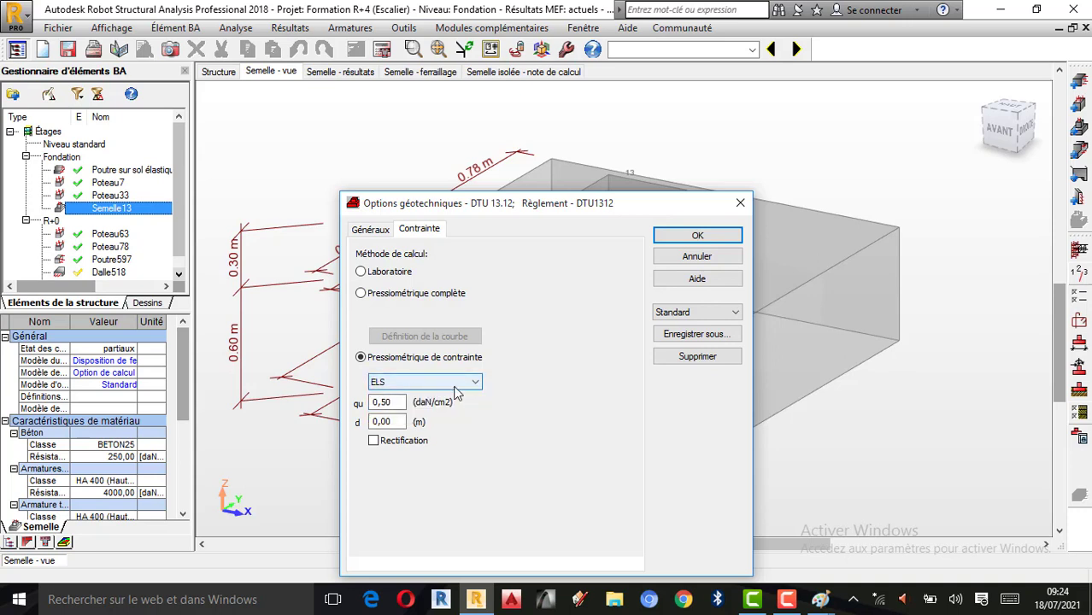
{"action": "left_click", "coordinate": [471, 384]}
{"action": "left_click", "coordinate": [400, 422]}
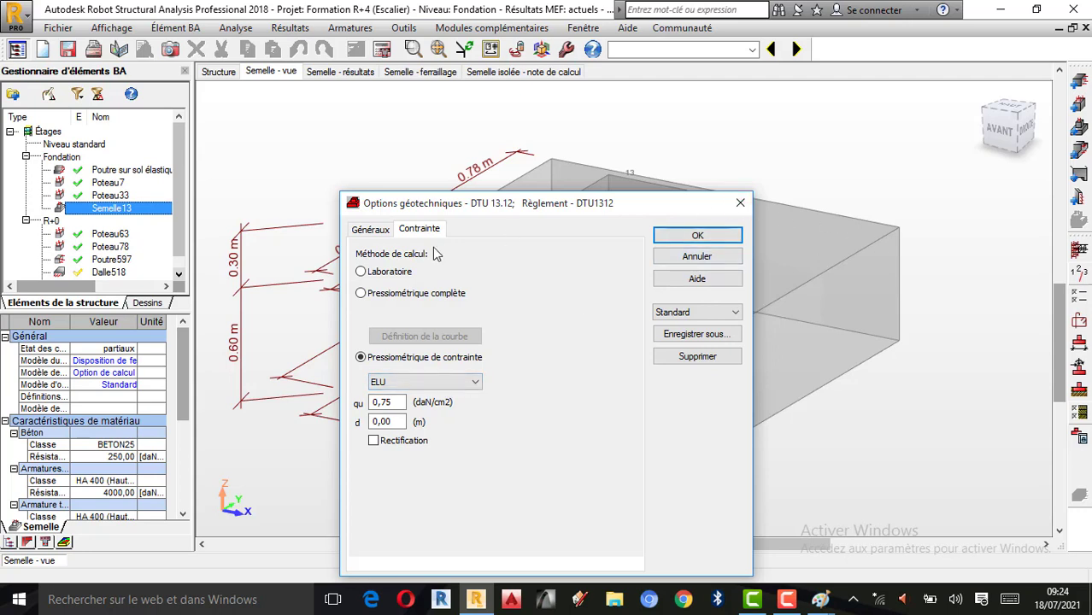
{"action": "left_click", "coordinate": [459, 389]}
{"action": "left_click", "coordinate": [419, 416]}
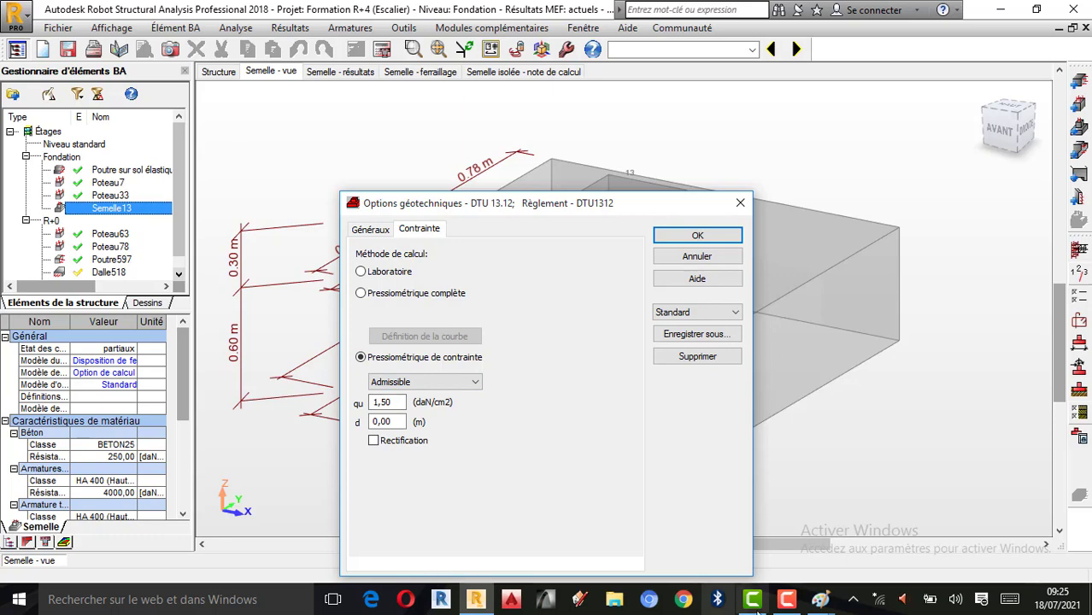
- Check the recommended stress and its unit in the Pg01 soil report in Paint, return to Robot and accept the geotechnical options
{"action": "mouse_move", "coordinate": [819, 601]}
{"action": "left_click", "coordinate": [735, 522]}
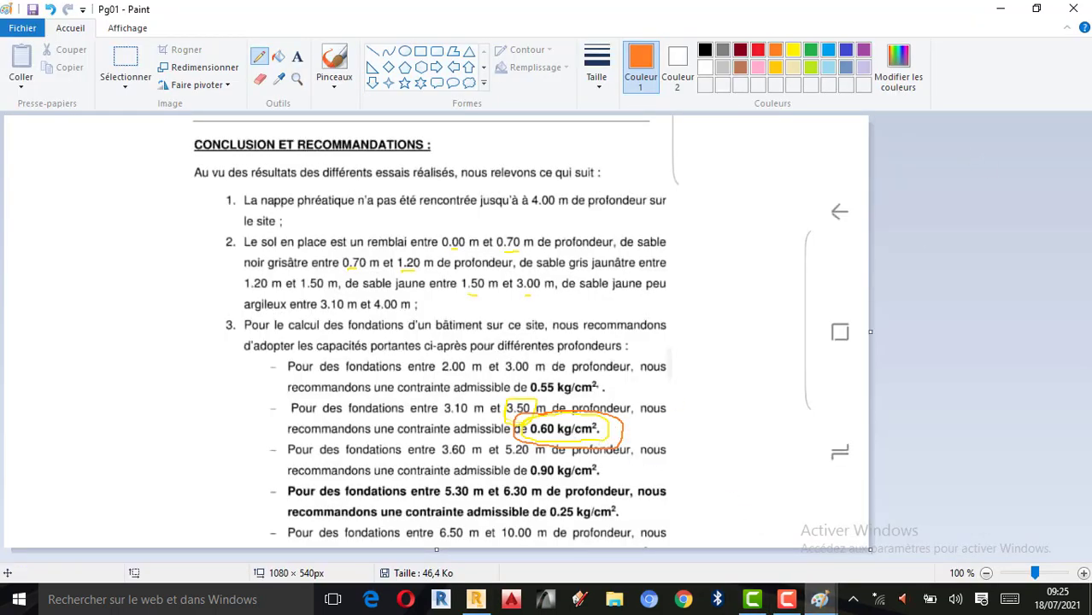
{"action": "left_click", "coordinate": [1001, 10]}
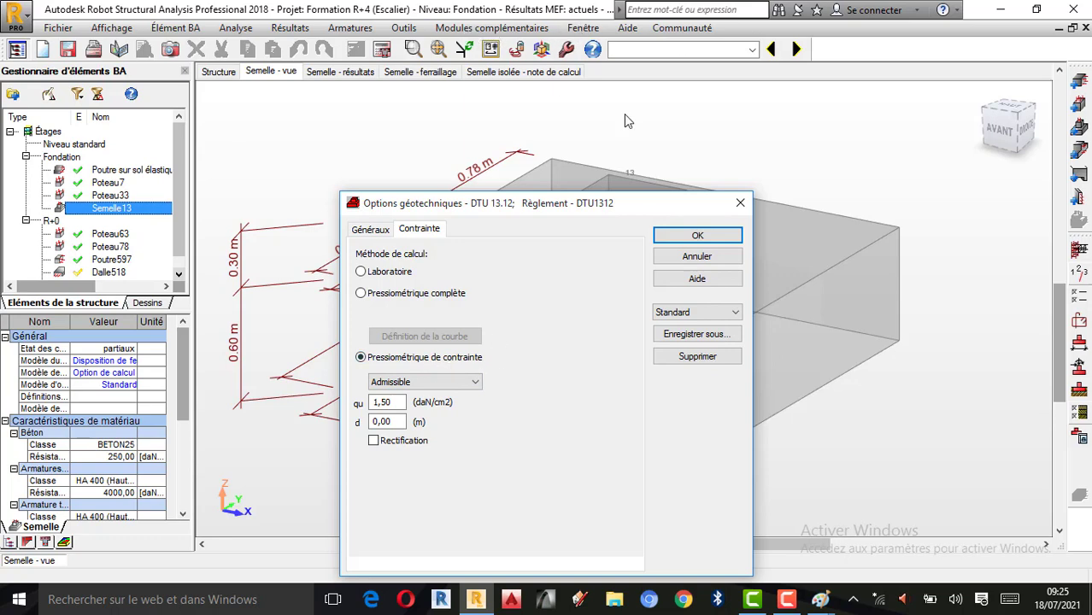
{"action": "left_click", "coordinate": [709, 235]}
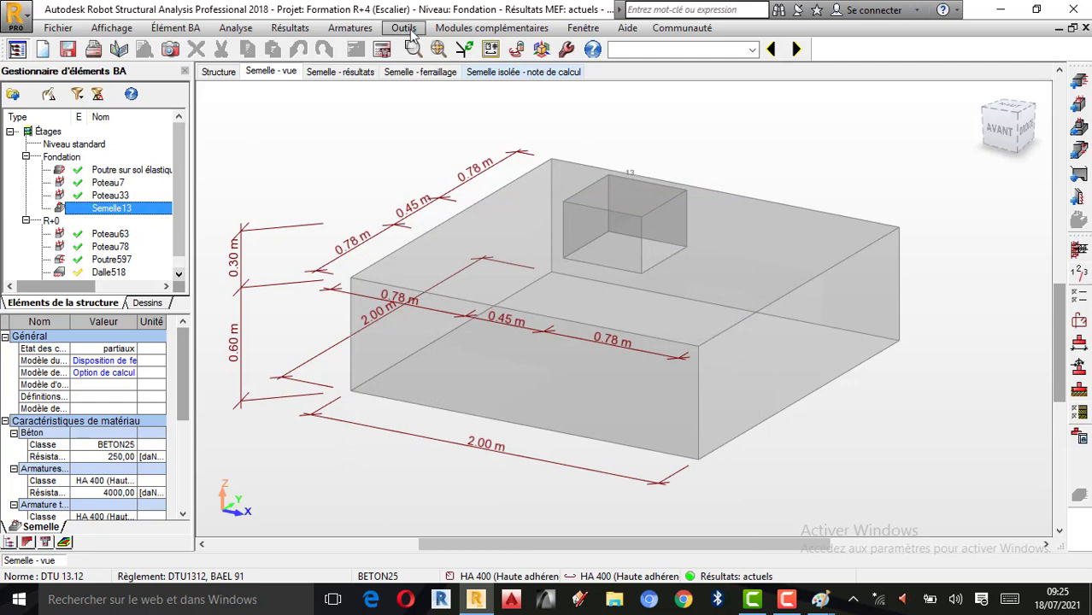
{"action": "left_click", "coordinate": [411, 32]}
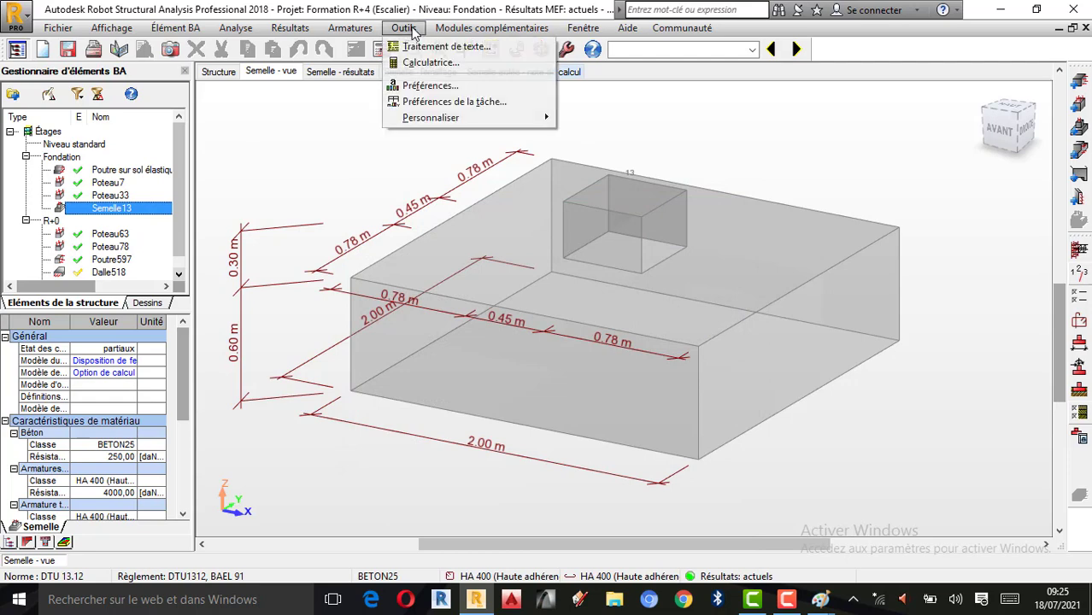
{"action": "left_click", "coordinate": [430, 87]}
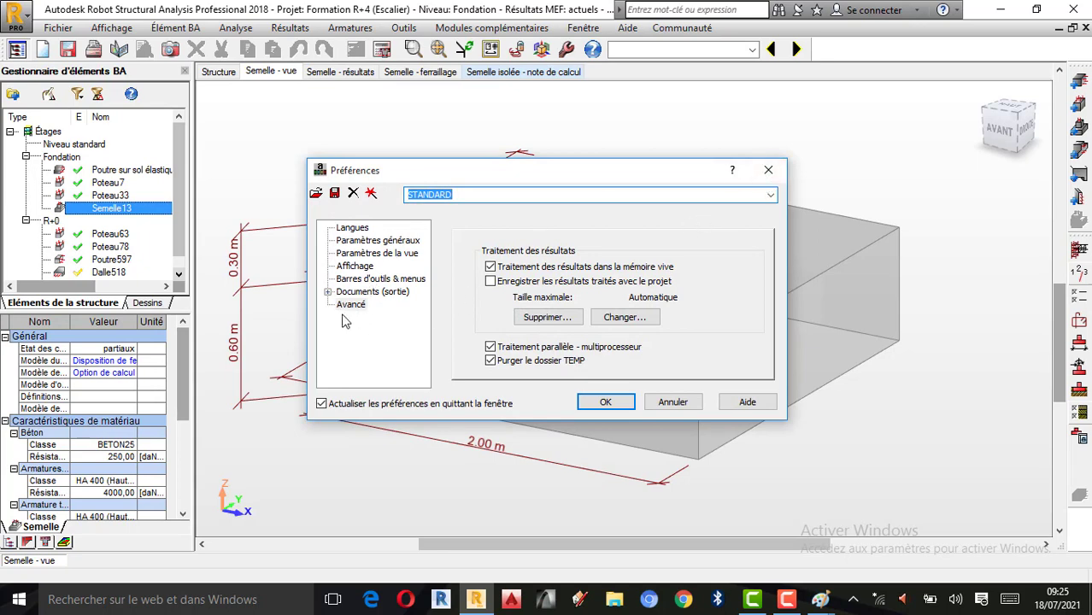
{"action": "left_click", "coordinate": [769, 170]}
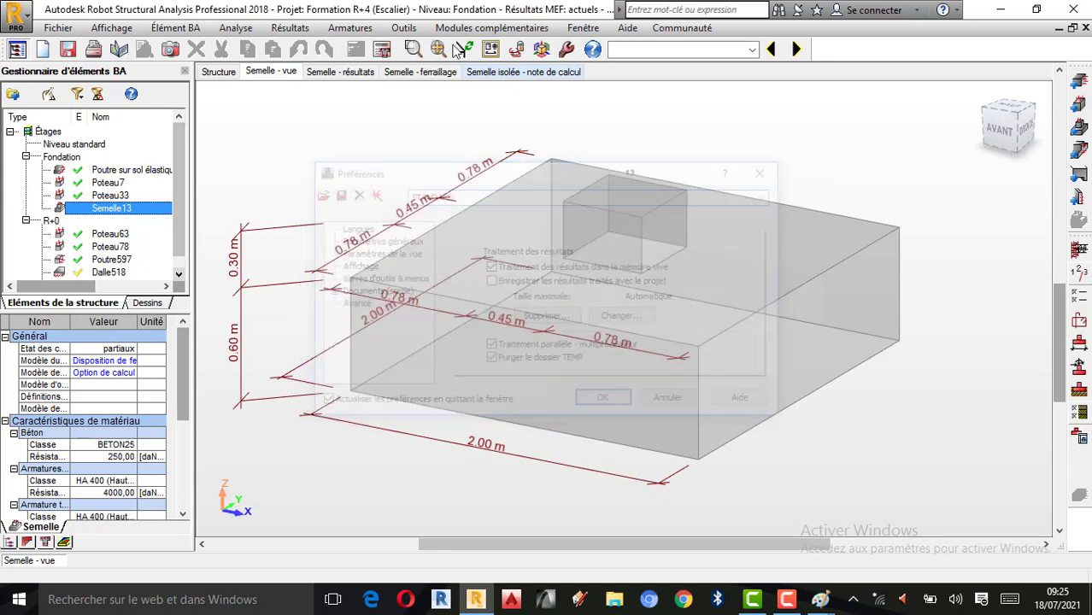
- Change the stress unit to kG/cm2 in the force units of the job preferences
{"action": "left_click", "coordinate": [404, 29]}
{"action": "left_click", "coordinate": [445, 101]}
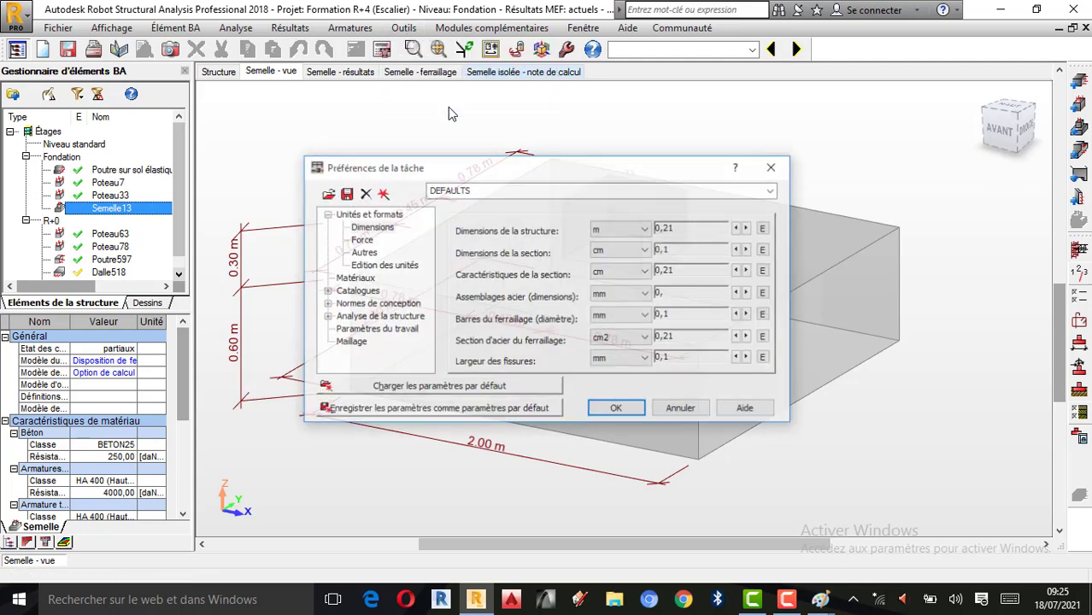
{"action": "left_click", "coordinate": [362, 242]}
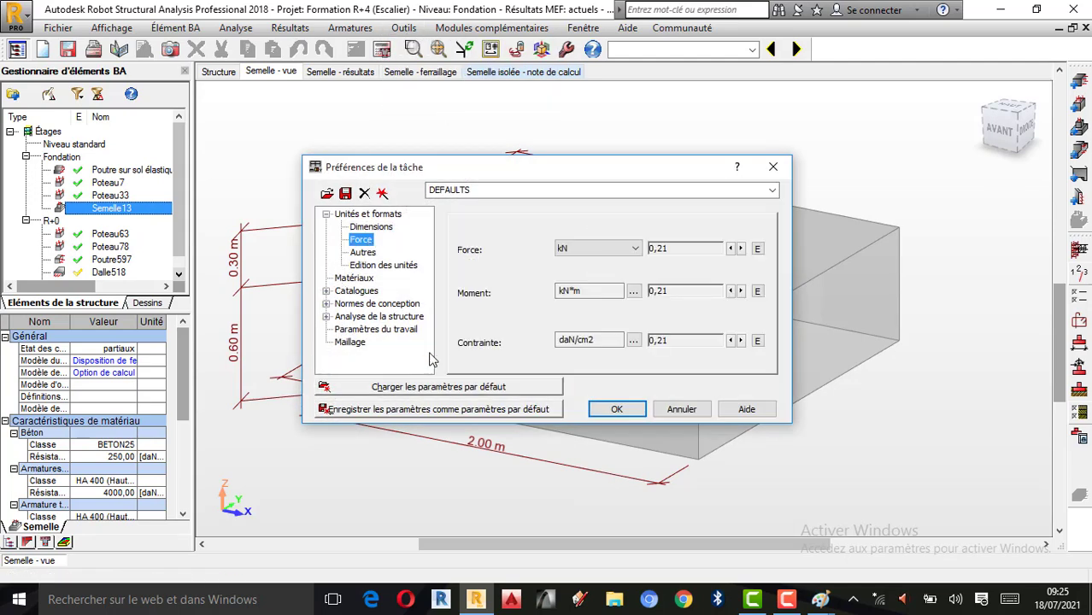
{"action": "left_click", "coordinate": [634, 341]}
{"action": "mouse_move", "coordinate": [821, 600]}
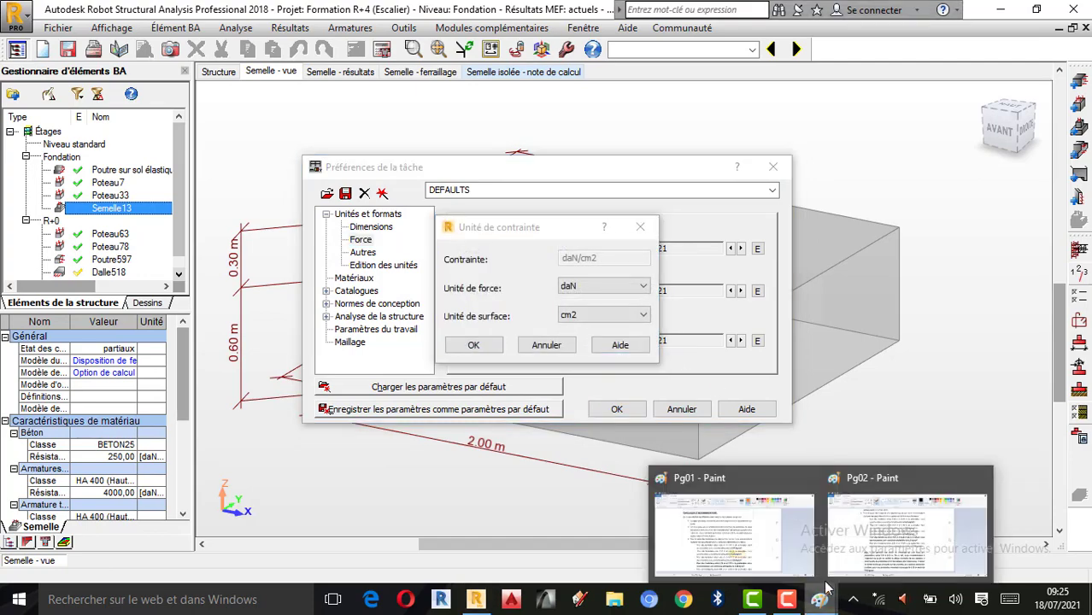
{"action": "left_click", "coordinate": [796, 555]}
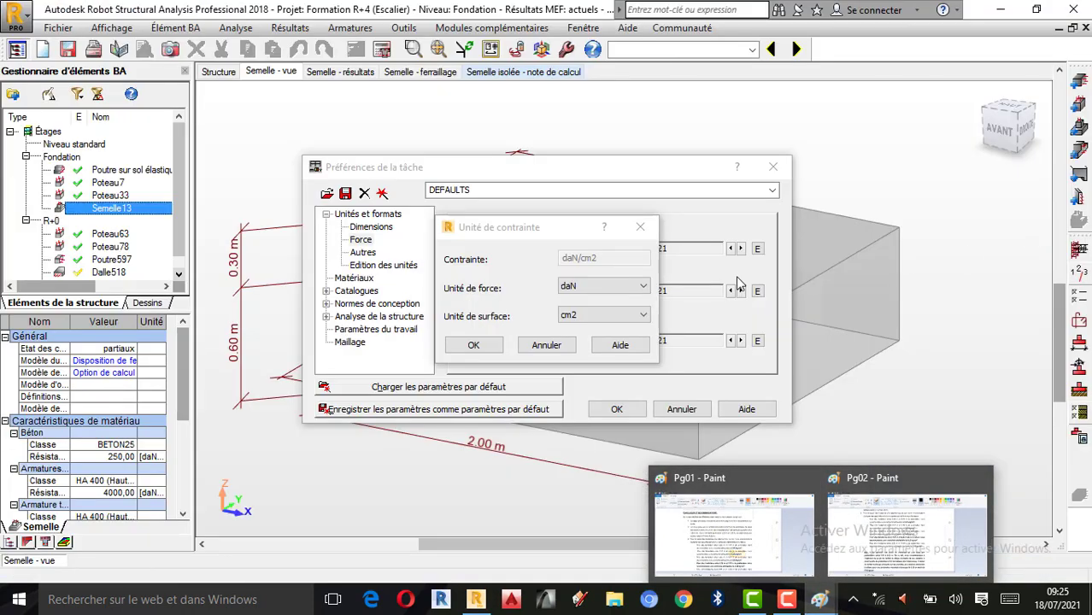
{"action": "left_click", "coordinate": [617, 286]}
{"action": "left_click", "coordinate": [565, 310]}
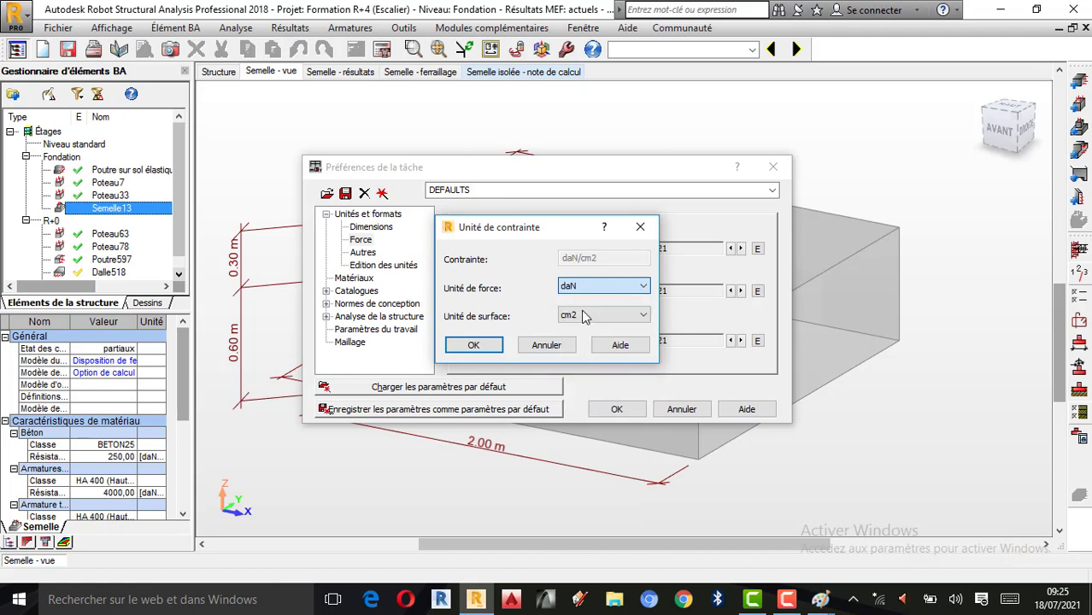
{"action": "left_click", "coordinate": [474, 345]}
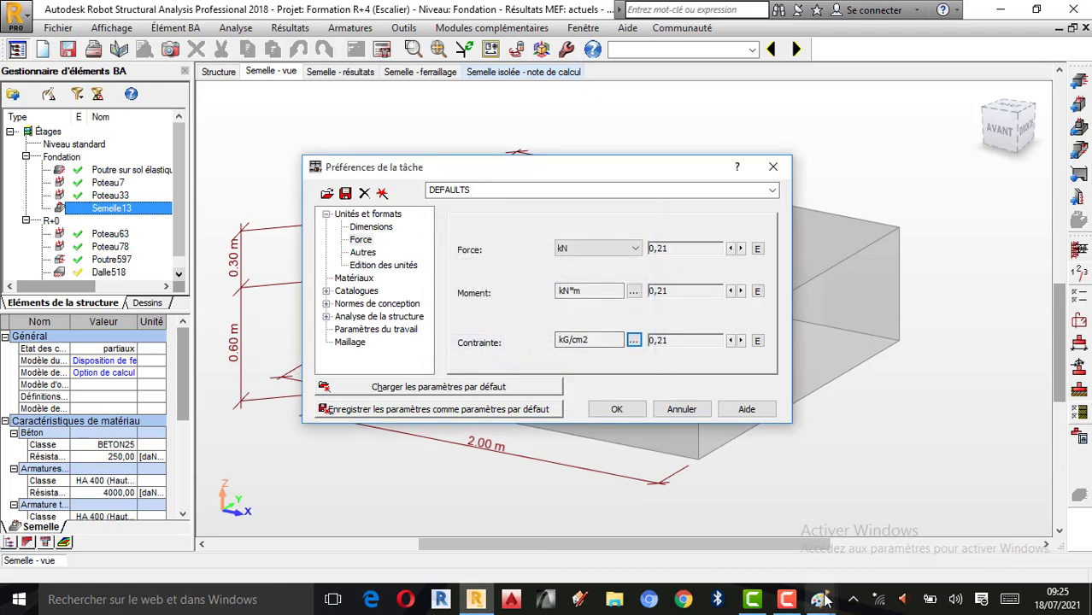
- Compare the stress unit with the Pg01 soil report in Paint, return to Robot and apply the job preferences
{"action": "mouse_move", "coordinate": [819, 600]}
{"action": "left_click", "coordinate": [774, 536]}
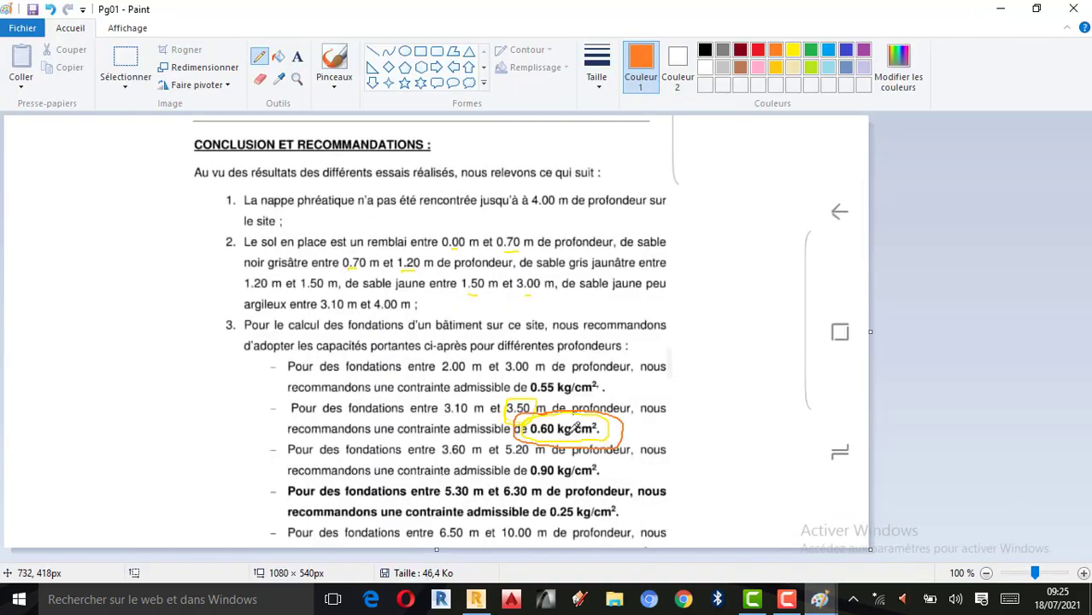
{"action": "left_click", "coordinate": [1000, 9]}
{"action": "left_click", "coordinate": [617, 409]}
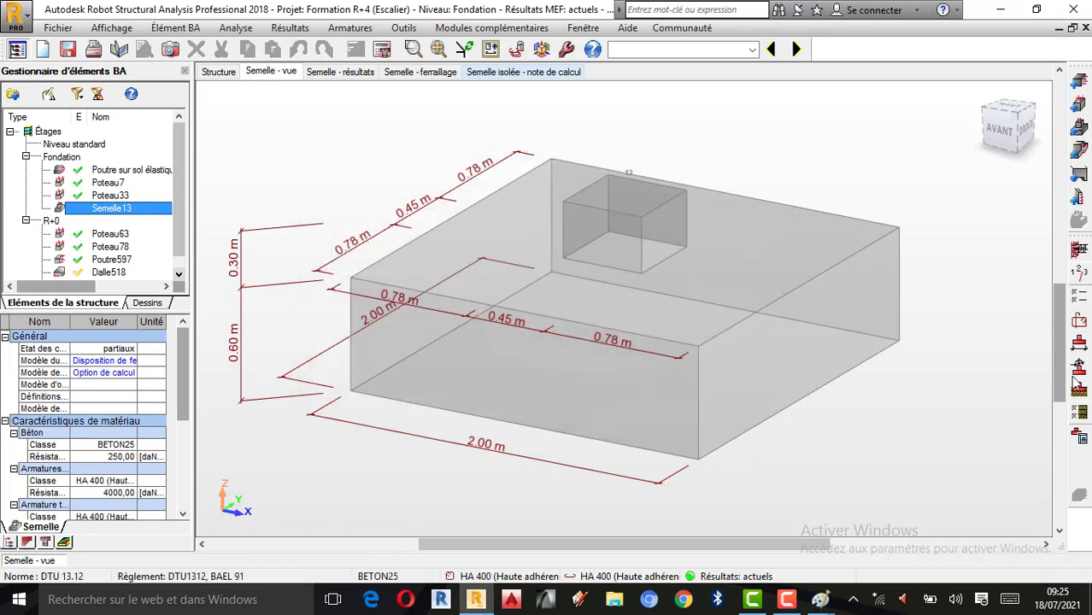
- Open the stress settings of the geotechnical options and consult the recommended admissible stress in the Pg01 report in Paint
{"action": "left_click", "coordinate": [1078, 414]}
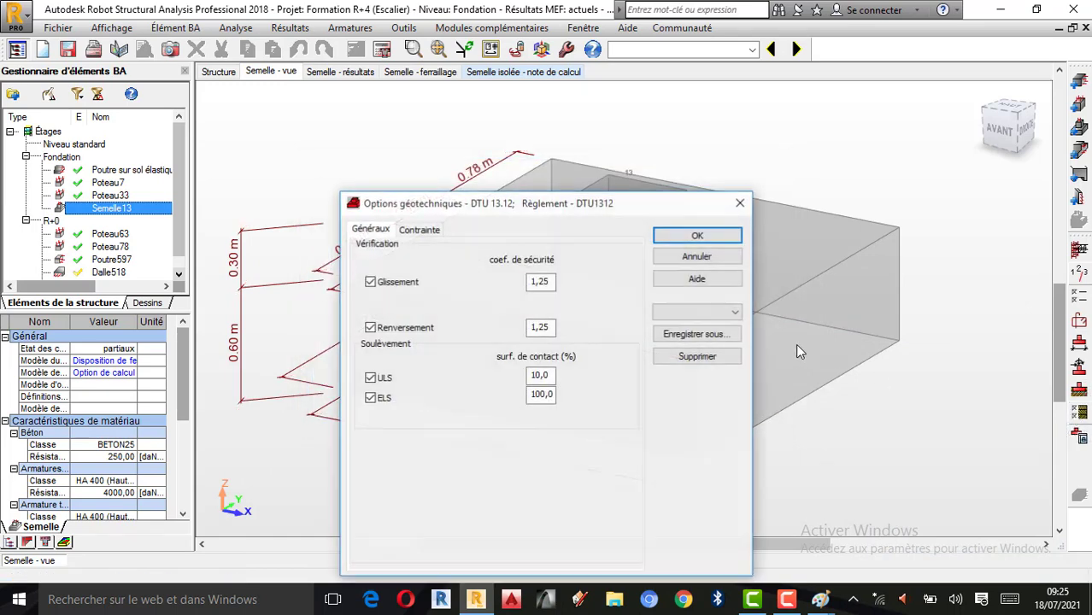
{"action": "left_click", "coordinate": [414, 231]}
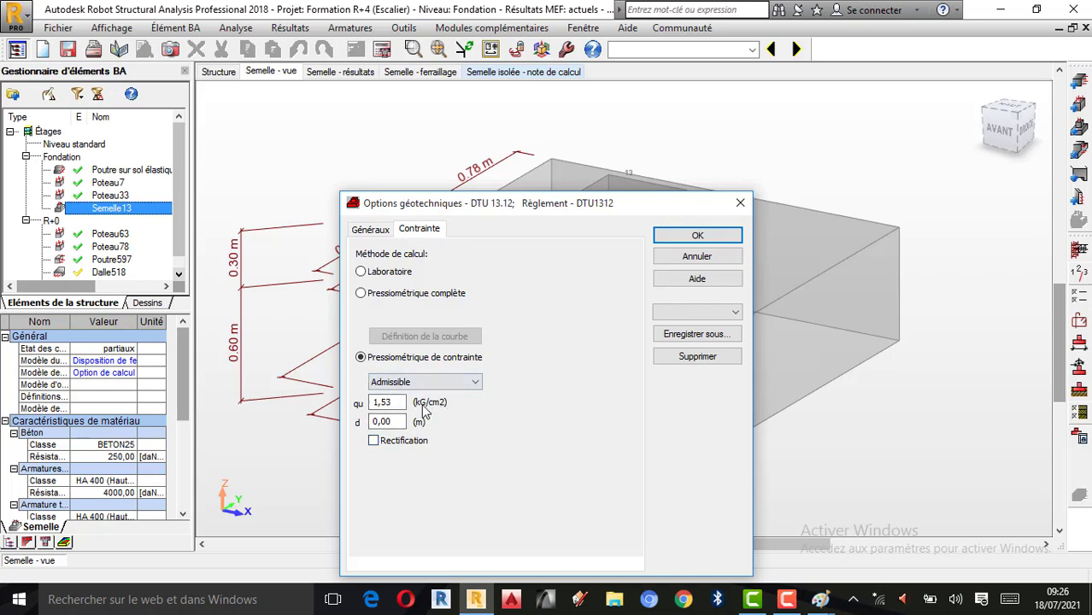
{"action": "left_click", "coordinate": [821, 601]}
{"action": "left_click", "coordinate": [782, 528]}
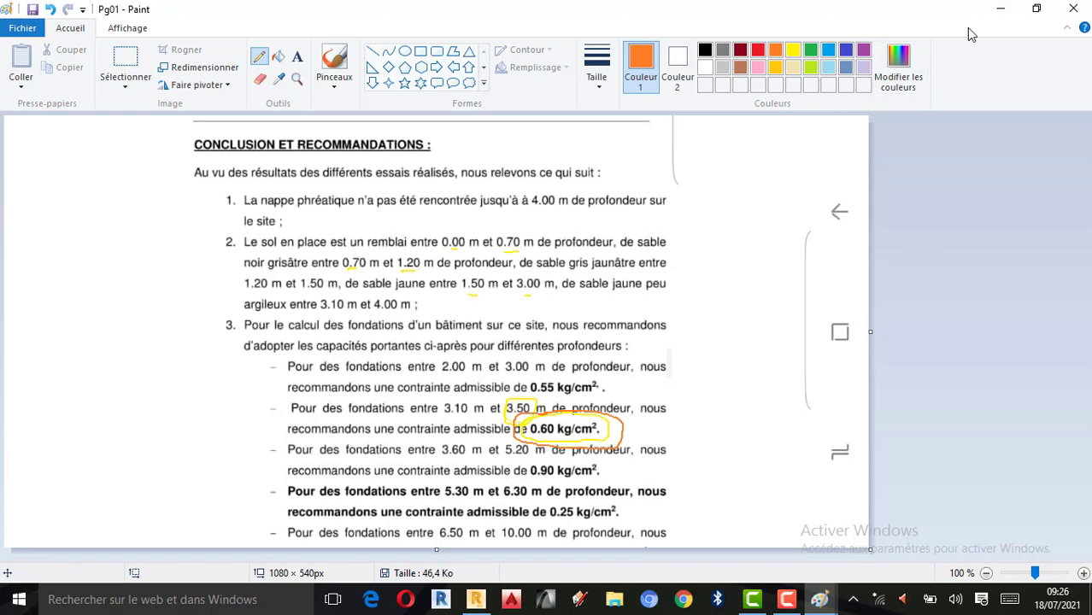
{"action": "left_click", "coordinate": [989, 12]}
- Set the admissible qu to 0,60 kG/cm2 with the built-in calculator and accept the geotechnical options
{"action": "double_click", "coordinate": [382, 401]}
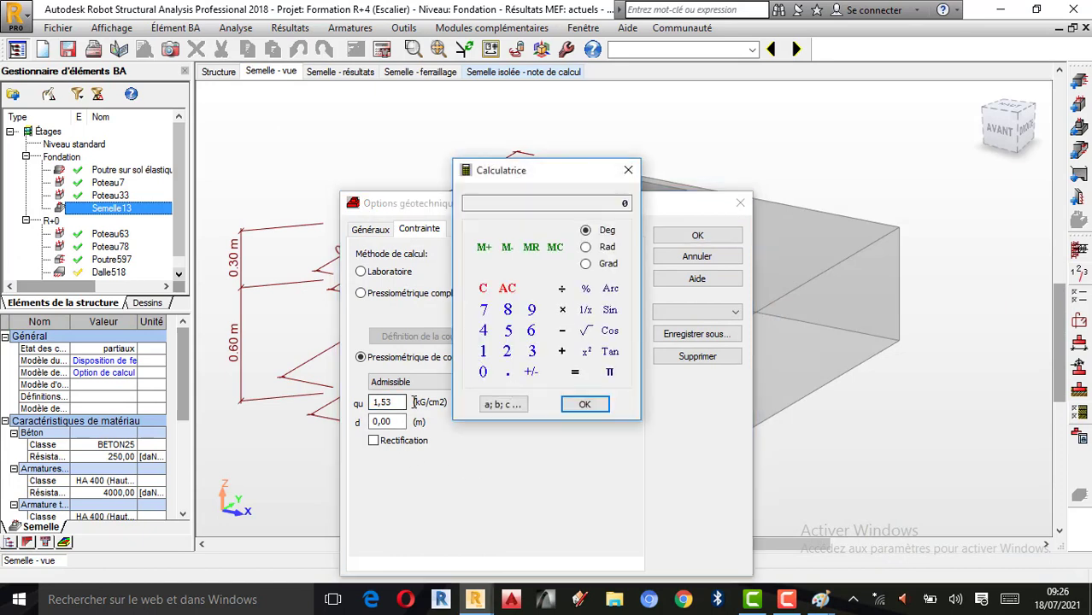
{"action": "left_click", "coordinate": [507, 373]}
{"action": "left_click", "coordinate": [531, 333]}
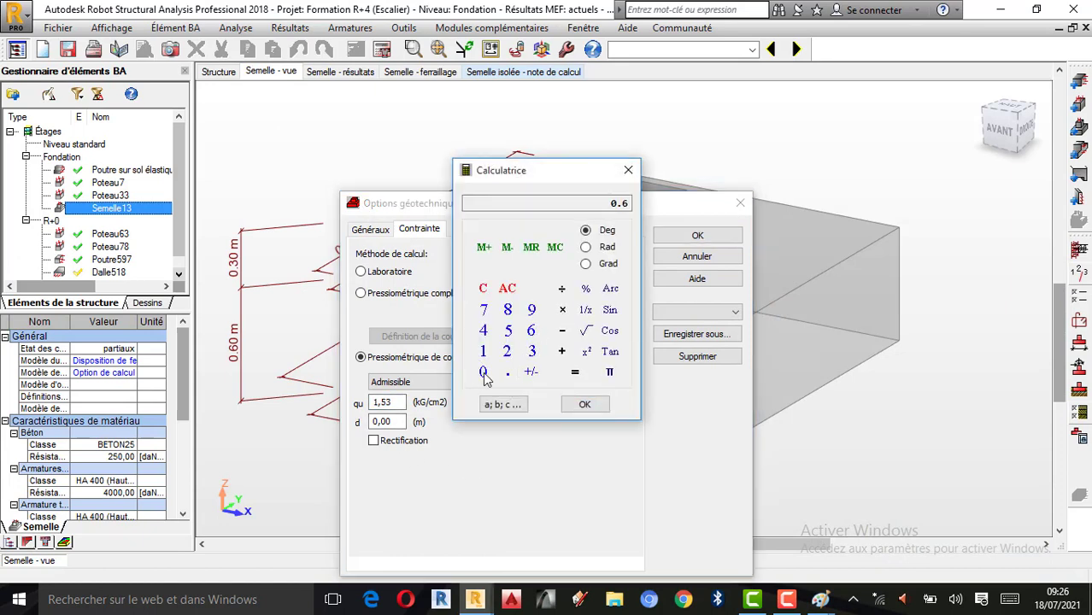
{"action": "left_click", "coordinate": [484, 373]}
{"action": "left_click", "coordinate": [584, 405]}
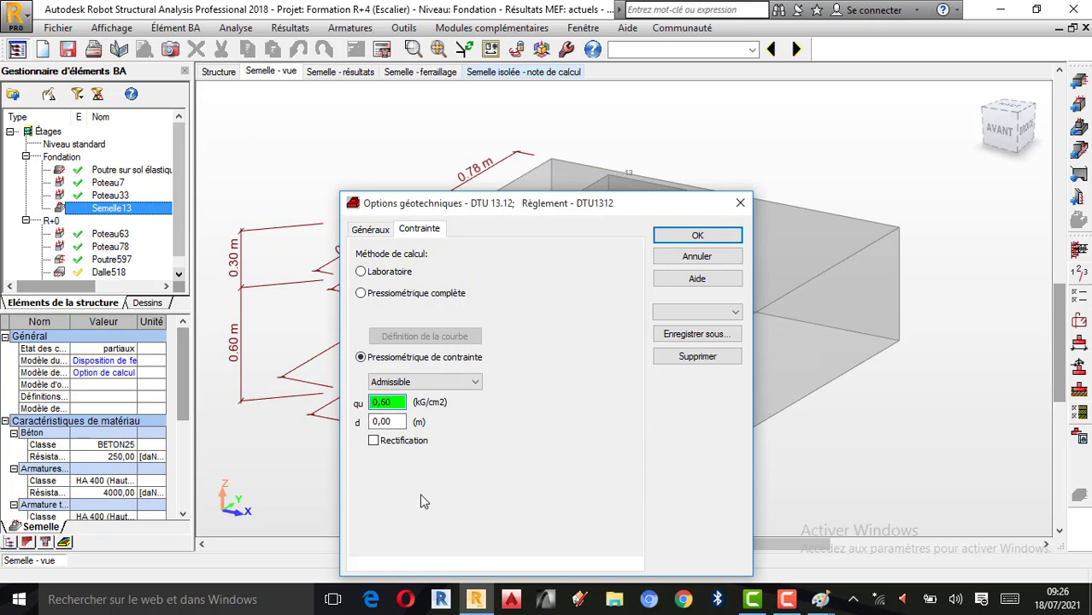
{"action": "left_click", "coordinate": [697, 237]}
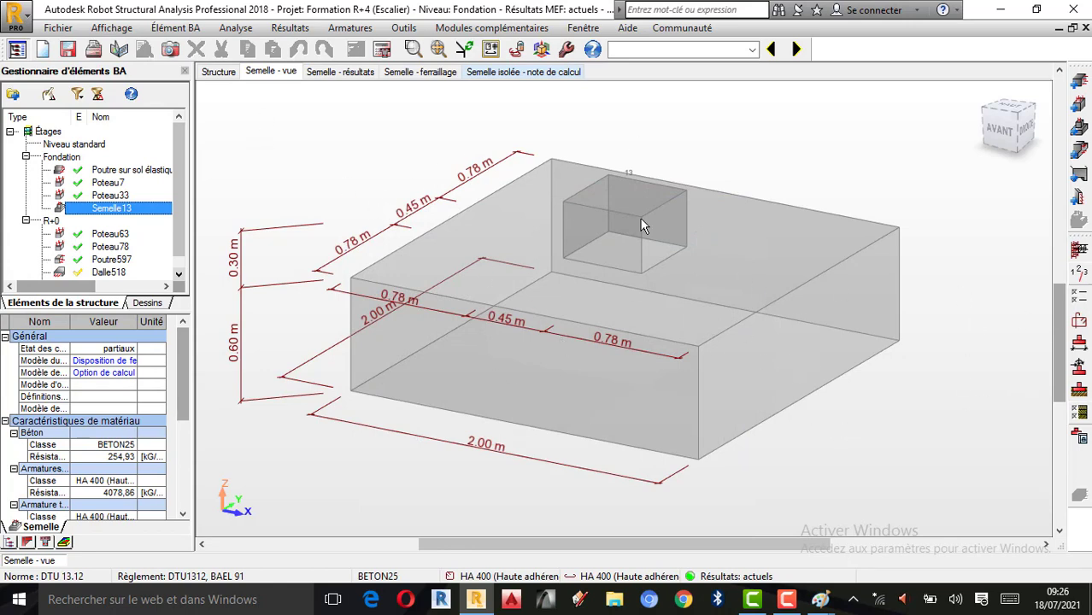
- Review the reinforcement description and reinforcement table settings in the drawing parameters
{"action": "left_click", "coordinate": [290, 28]}
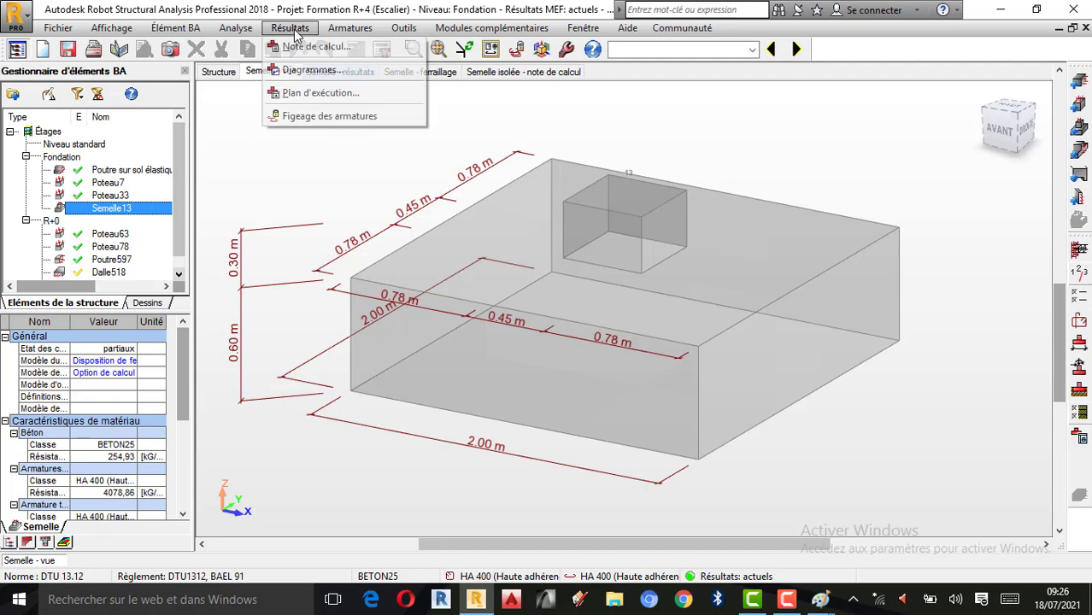
{"action": "left_click", "coordinate": [232, 32]}
{"action": "left_click", "coordinate": [233, 31]}
{"action": "left_click", "coordinate": [280, 224]}
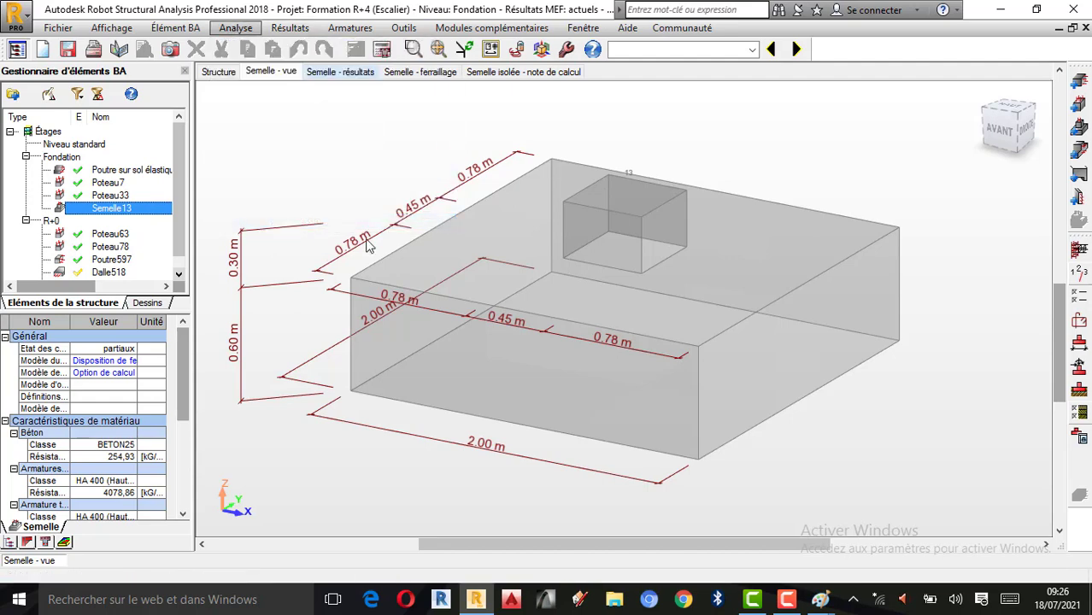
{"action": "left_click", "coordinate": [416, 133]}
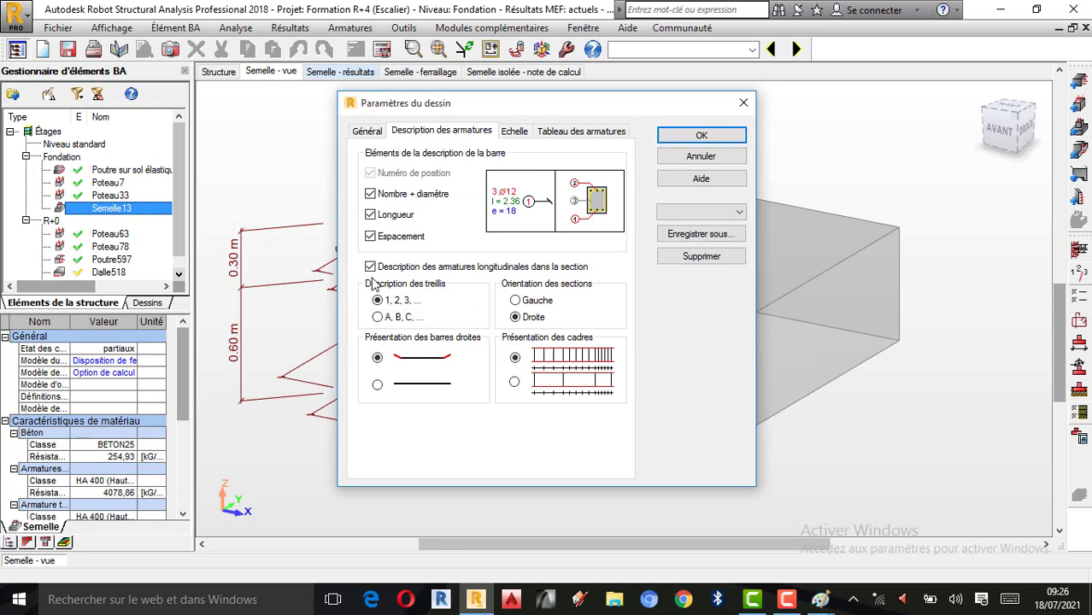
{"action": "left_click", "coordinate": [579, 137]}
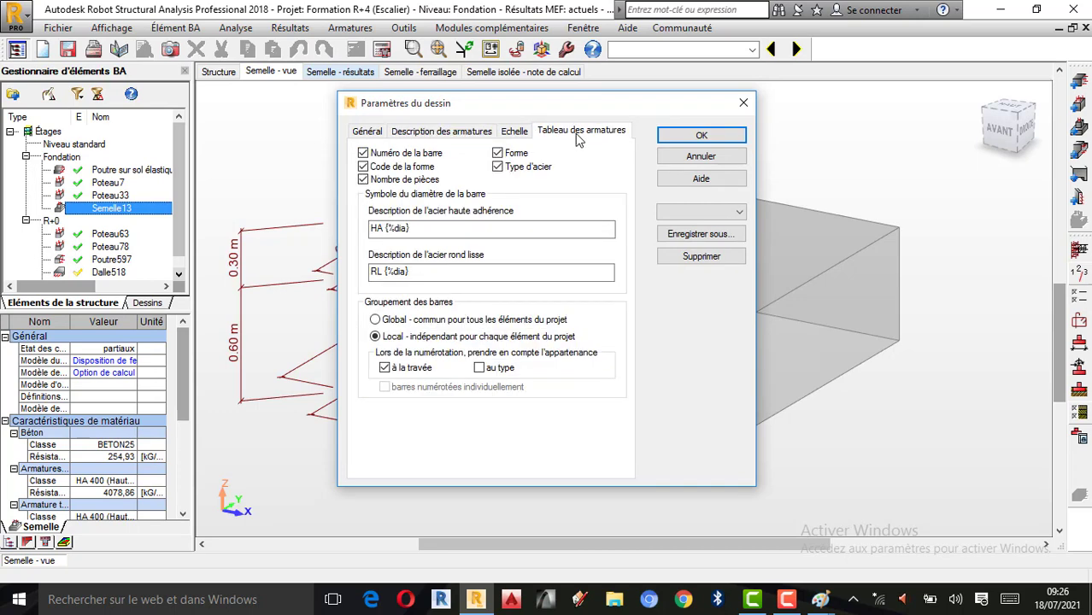
{"action": "left_click", "coordinate": [701, 137]}
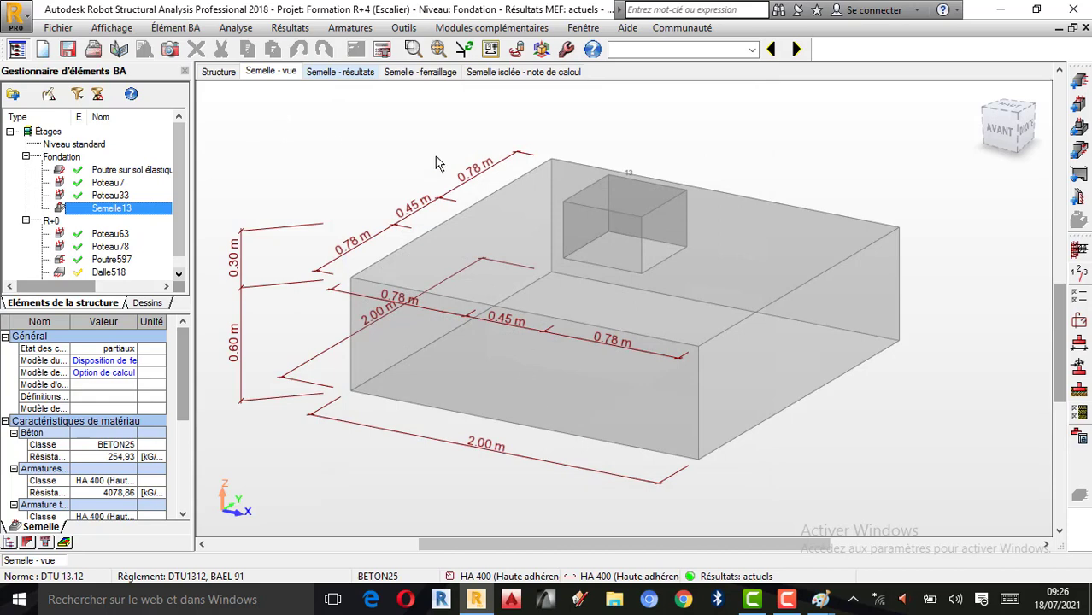
- Calculate the reinforcement of Semelle13 with drawing generation enabled for the calculated elements
{"action": "left_click", "coordinate": [382, 48]}
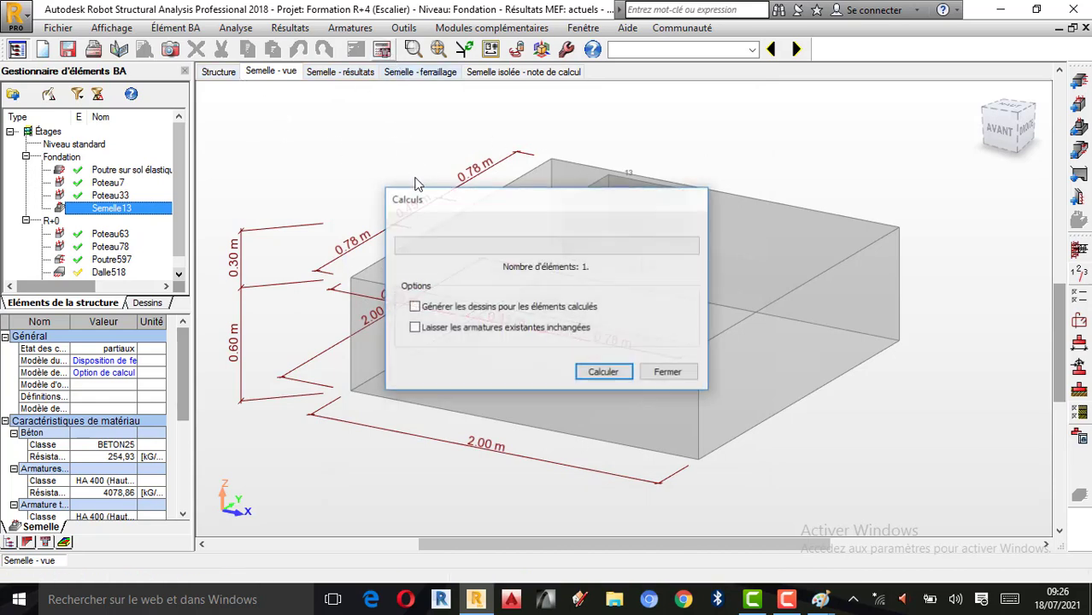
{"action": "left_click", "coordinate": [434, 308]}
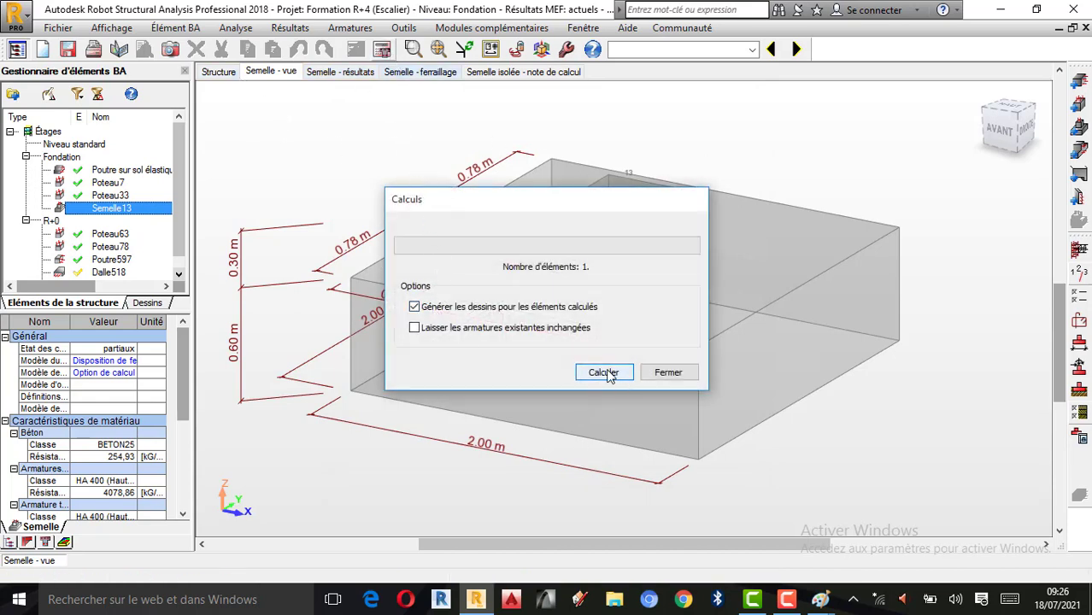
{"action": "left_click", "coordinate": [604, 372]}
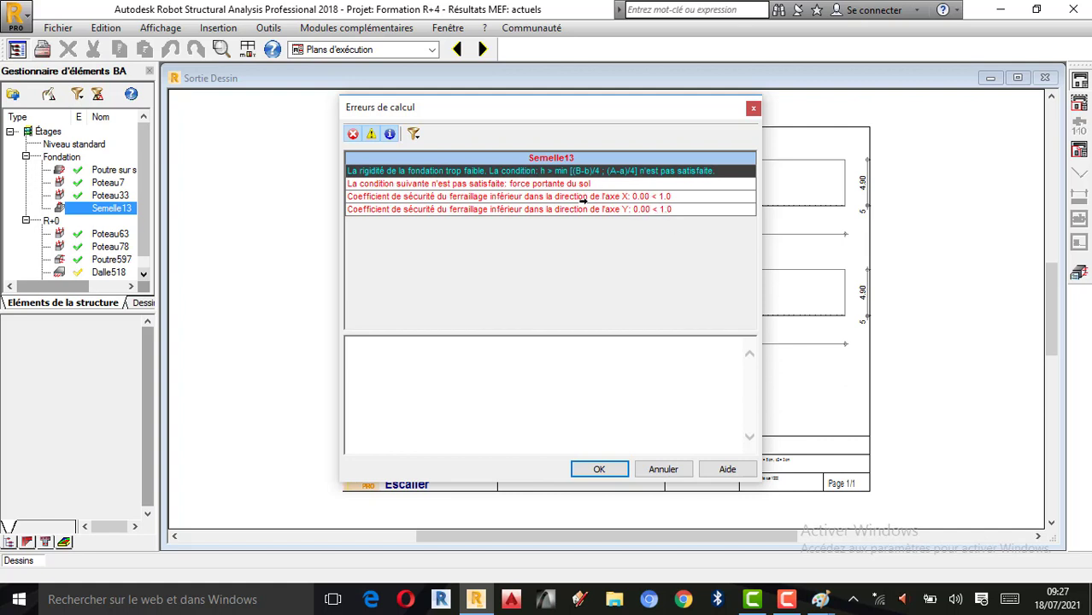
- Examine the Semelle13 calculation errors alongside the plan dimensions and the X-X and Y-Y sections on the execution drawing
{"action": "mouse_move", "coordinate": [595, 121]}
{"action": "left_mouse_down"}
{"action": "mouse_move", "coordinate": [289, 129]}
{"action": "mouse_move", "coordinate": [243, 244]}
{"action": "mouse_move", "coordinate": [188, 200]}
{"action": "mouse_move", "coordinate": [265, 168]}
{"action": "mouse_move", "coordinate": [253, 158]}
{"action": "left_mouse_up"}
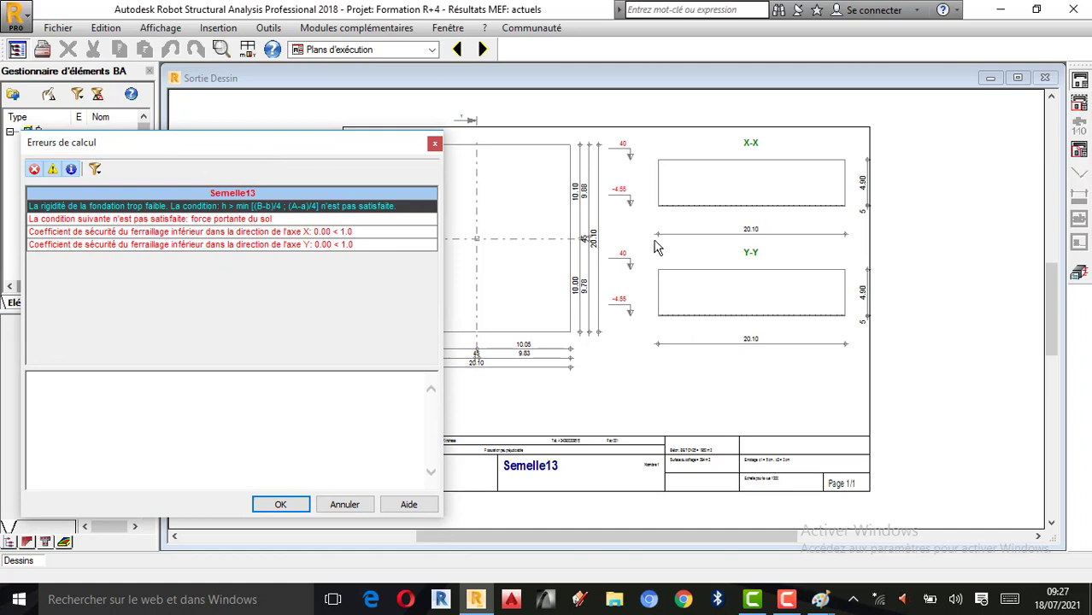
{"action": "scroll", "coordinate": [694, 270], "scroll_direction": "up", "scroll_amount": 1}
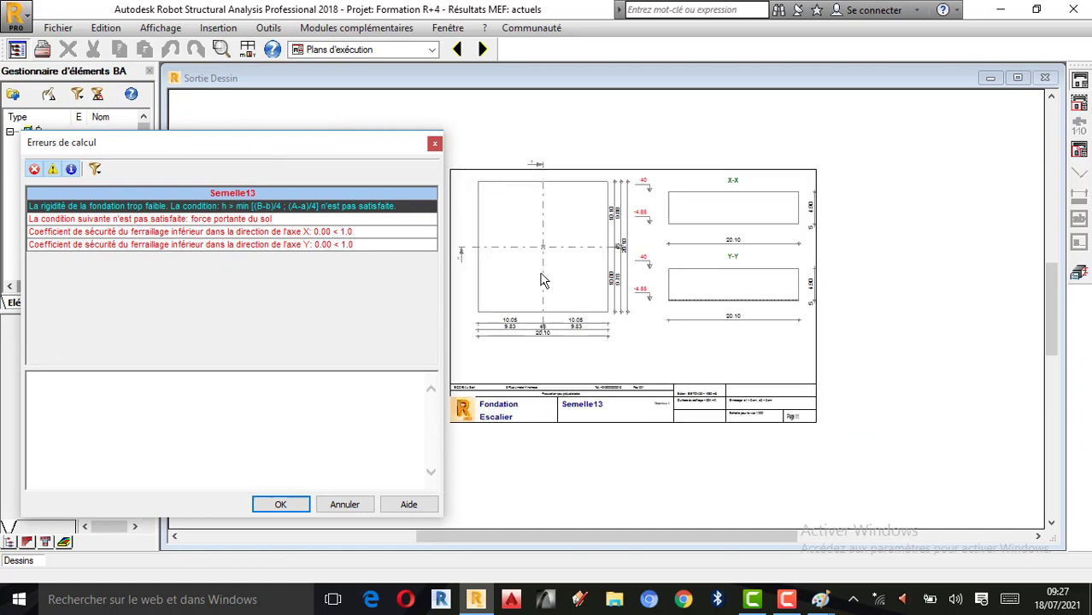
{"action": "scroll", "coordinate": [531, 271], "scroll_direction": "up", "scroll_amount": 2}
{"action": "scroll", "coordinate": [619, 300], "scroll_direction": "down", "scroll_amount": 1}
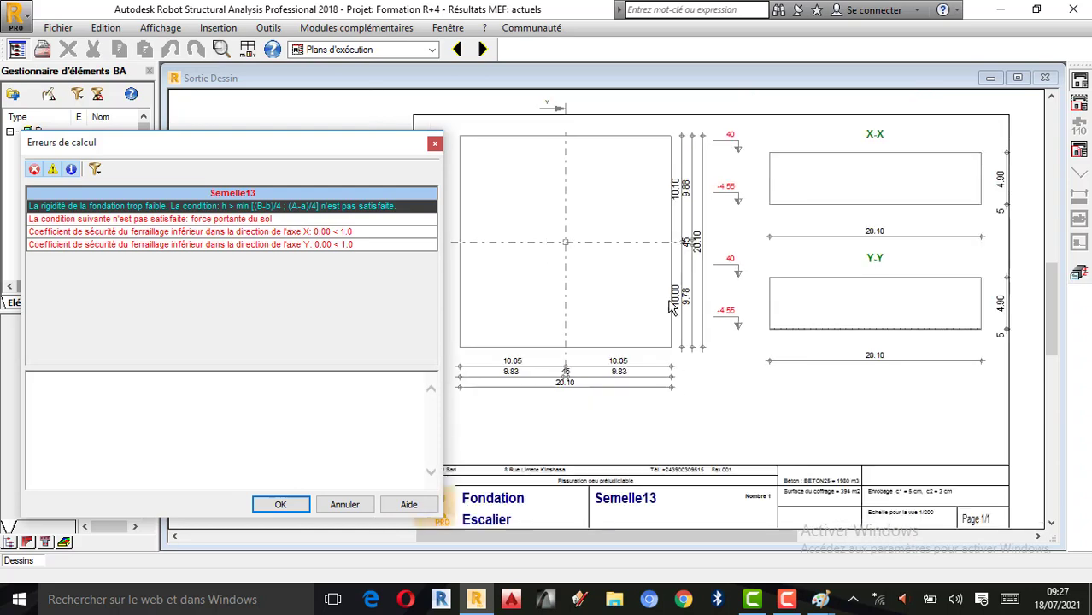
{"action": "scroll", "coordinate": [565, 407], "scroll_direction": "up", "scroll_amount": 1}
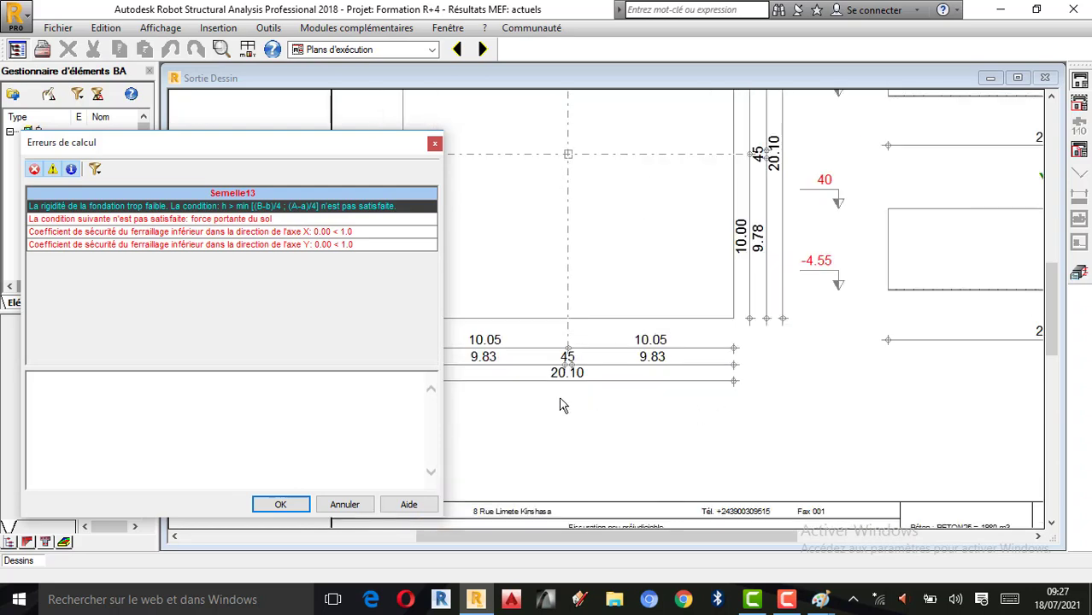
{"action": "scroll", "coordinate": [681, 325], "scroll_direction": "down", "scroll_amount": 2}
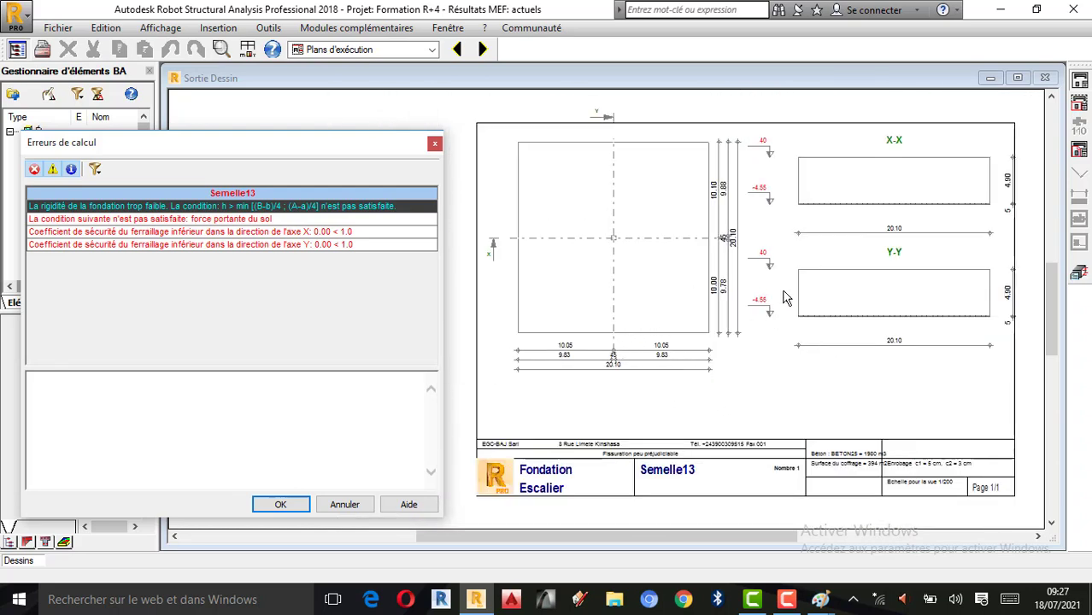
{"action": "scroll", "coordinate": [639, 238], "scroll_direction": "up", "scroll_amount": 1}
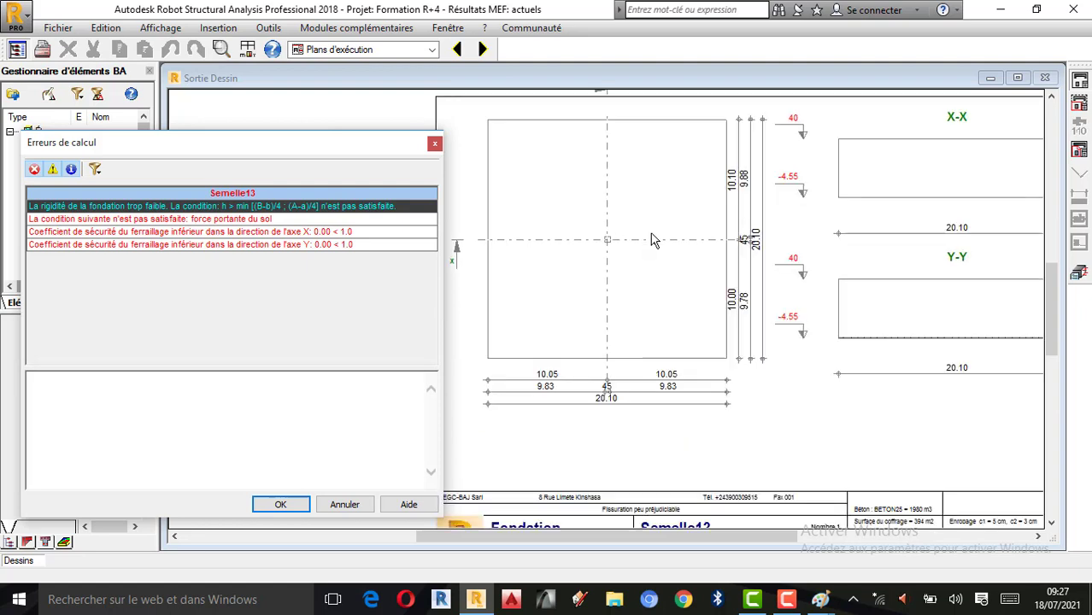
{"action": "scroll", "coordinate": [589, 239], "scroll_direction": "down", "scroll_amount": 1}
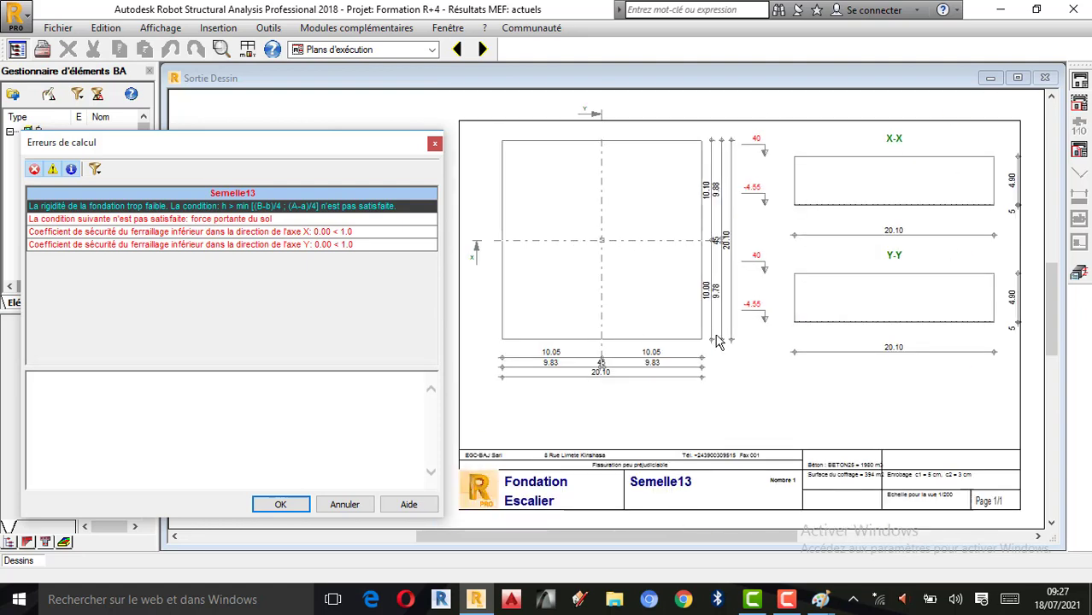
{"action": "scroll", "coordinate": [636, 383], "scroll_direction": "up", "scroll_amount": 2}
{"action": "scroll", "coordinate": [700, 356], "scroll_direction": "down", "scroll_amount": 3}
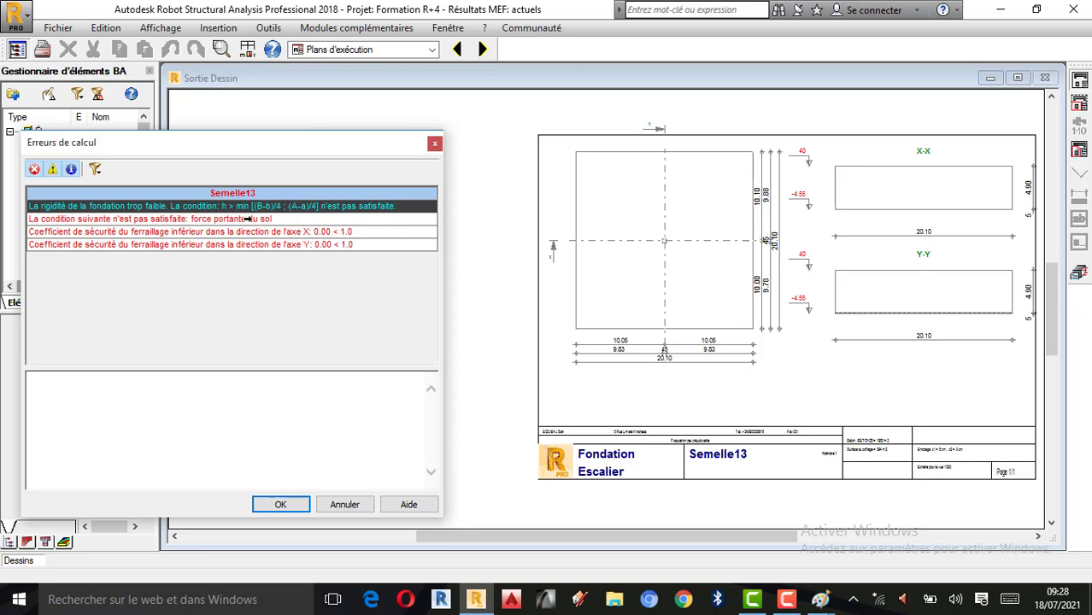
{"action": "scroll", "coordinate": [751, 408], "scroll_direction": "up", "scroll_amount": 2}
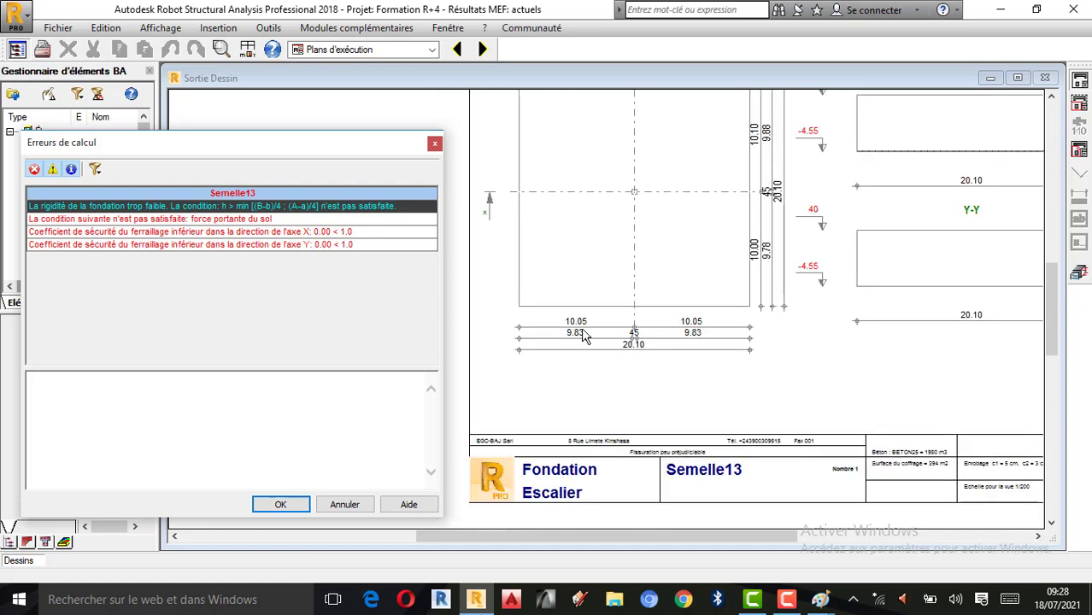
{"action": "scroll", "coordinate": [613, 359], "scroll_direction": "up", "scroll_amount": 1}
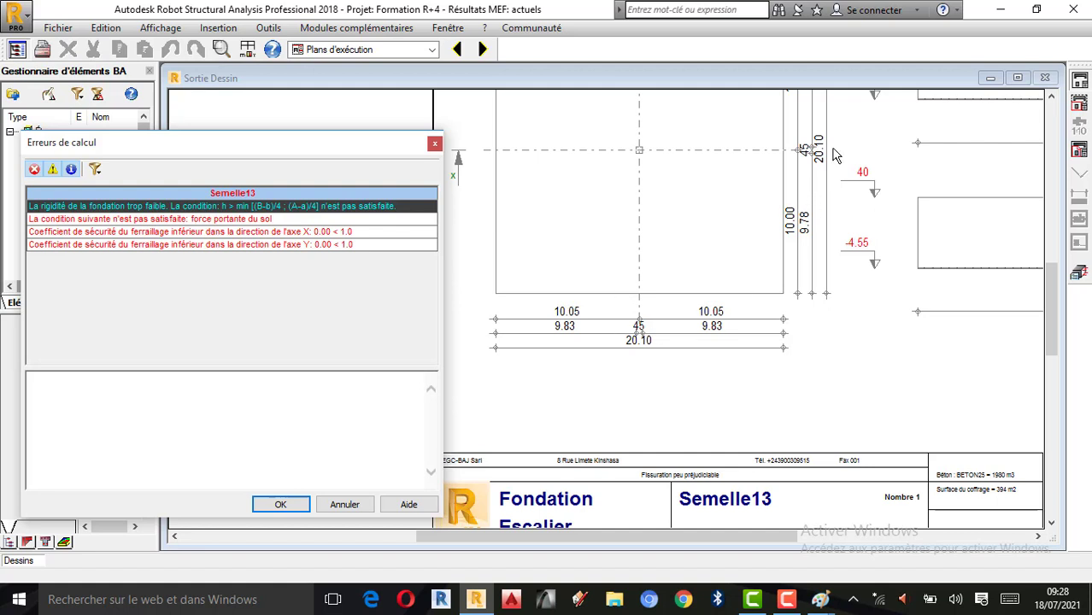
{"action": "scroll", "coordinate": [675, 363], "scroll_direction": "down", "scroll_amount": 2}
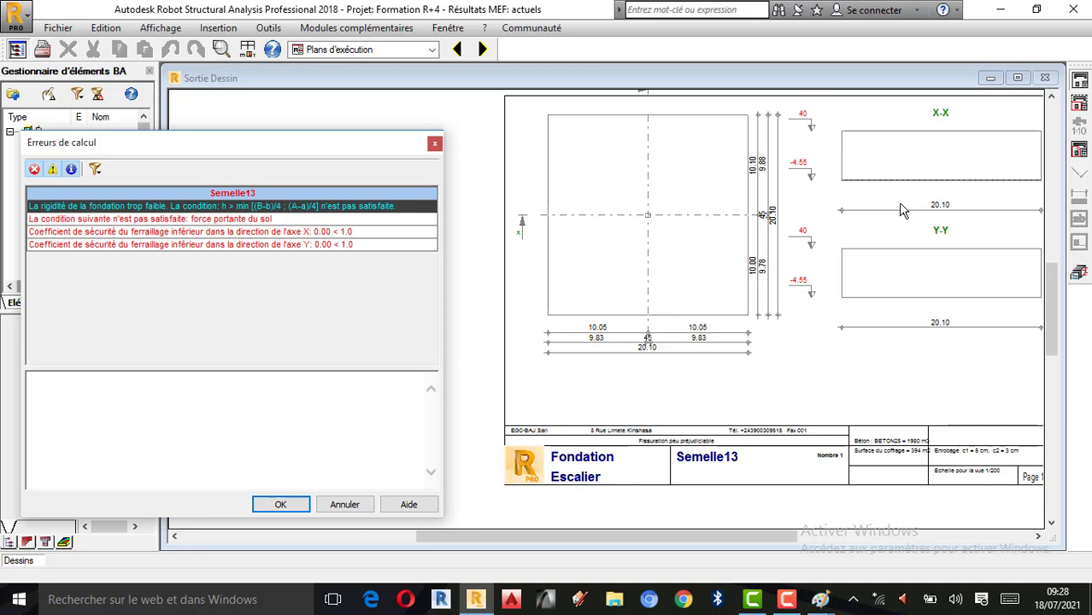
{"action": "scroll", "coordinate": [582, 387], "scroll_direction": "down", "scroll_amount": 1}
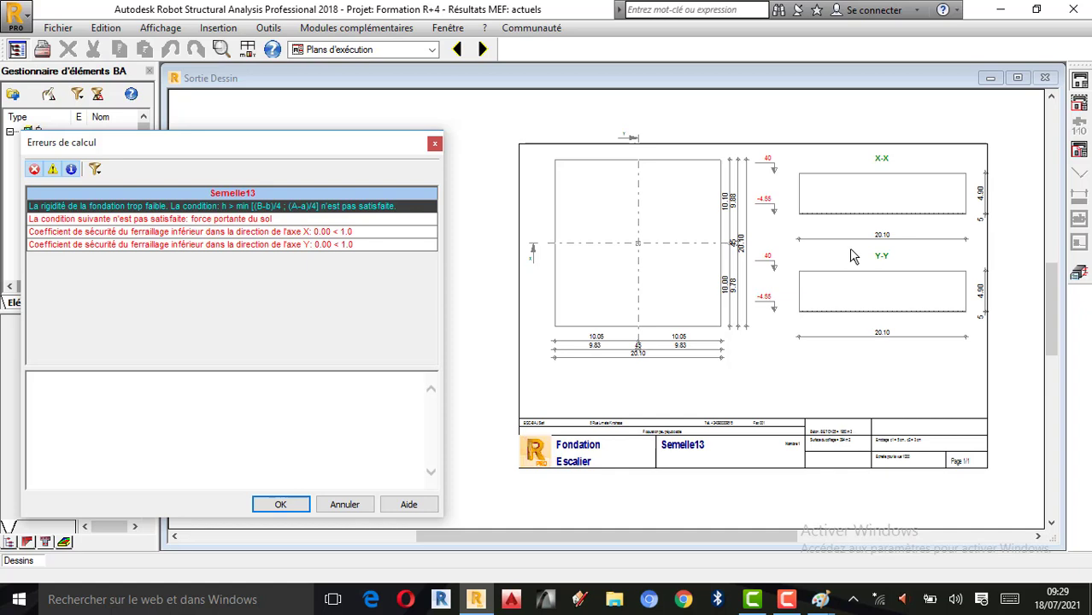
{"action": "scroll", "coordinate": [641, 353], "scroll_direction": "up", "scroll_amount": 1}
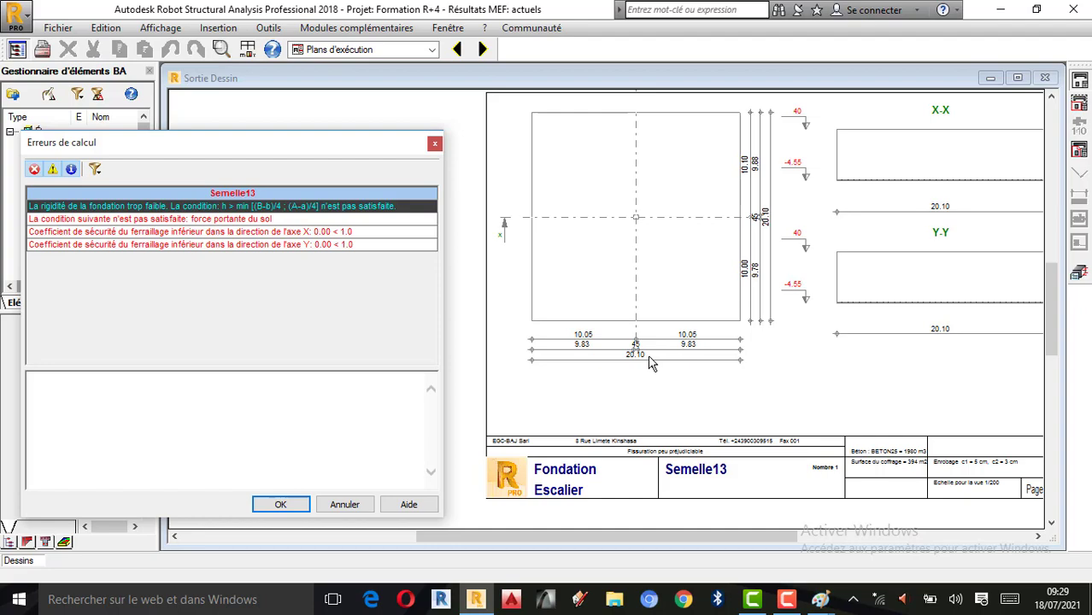
- Consult the Pg01 soil report in Paint, return to Robot, dismiss the calculation errors and go back to the footing view
{"action": "left_click", "coordinate": [819, 599]}
{"action": "left_click", "coordinate": [801, 561]}
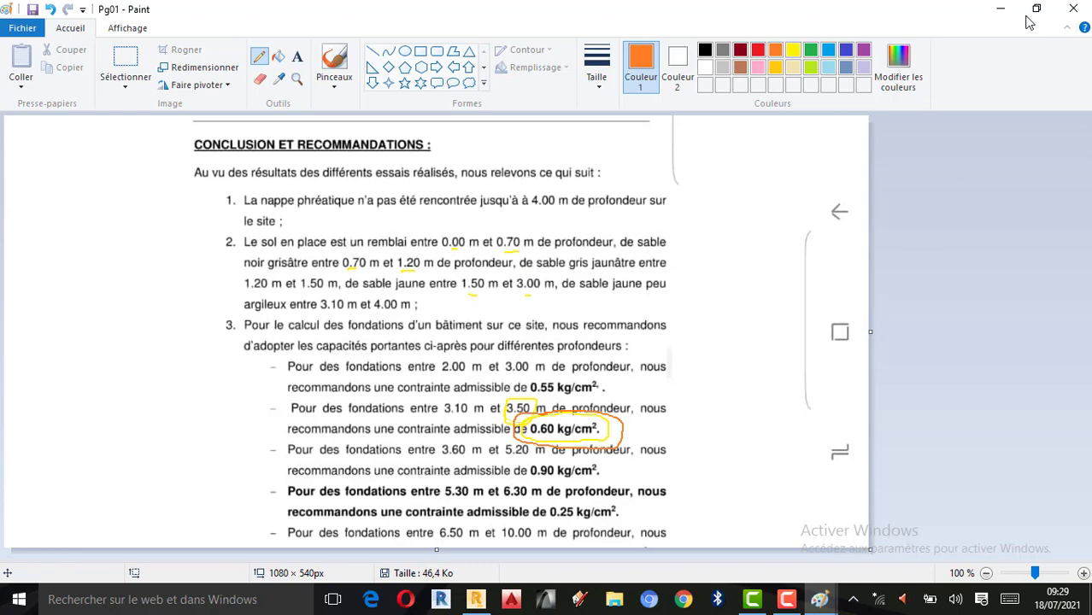
{"action": "left_click", "coordinate": [1001, 8]}
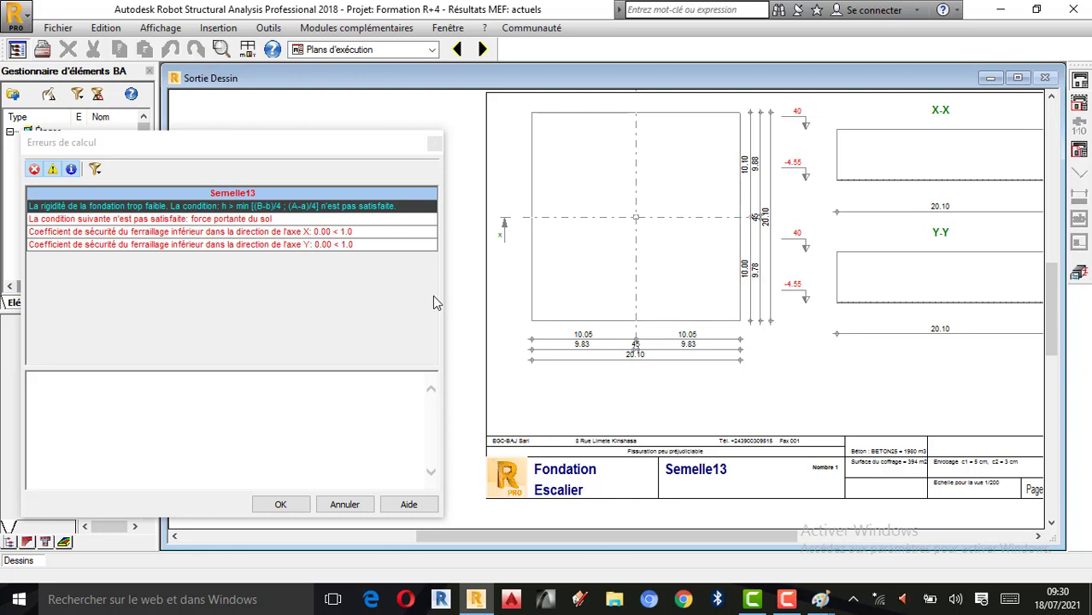
{"action": "left_click", "coordinate": [281, 505]}
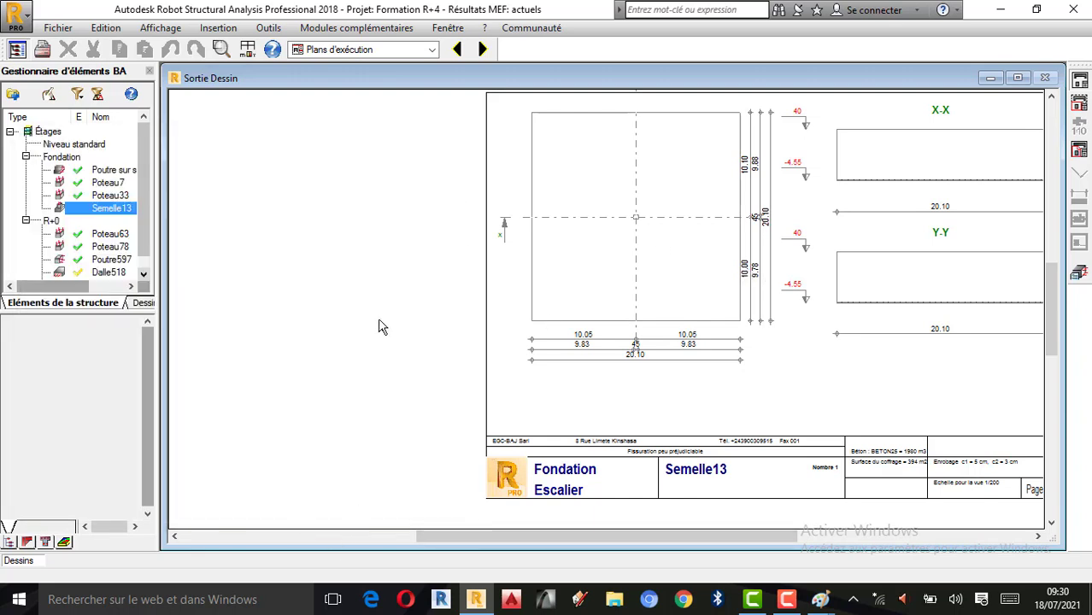
{"action": "left_click", "coordinate": [1086, 281]}
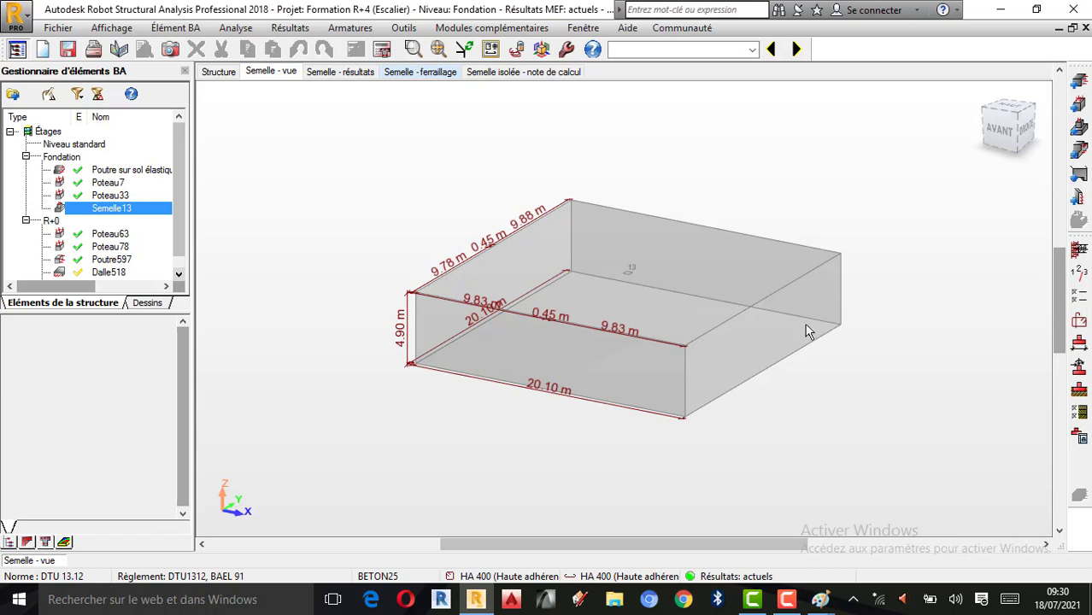
- Try the Laboratoire and Pressiométrique complète calculation methods in the geotechnical stress settings and discard the changes
{"action": "left_click", "coordinate": [1082, 413]}
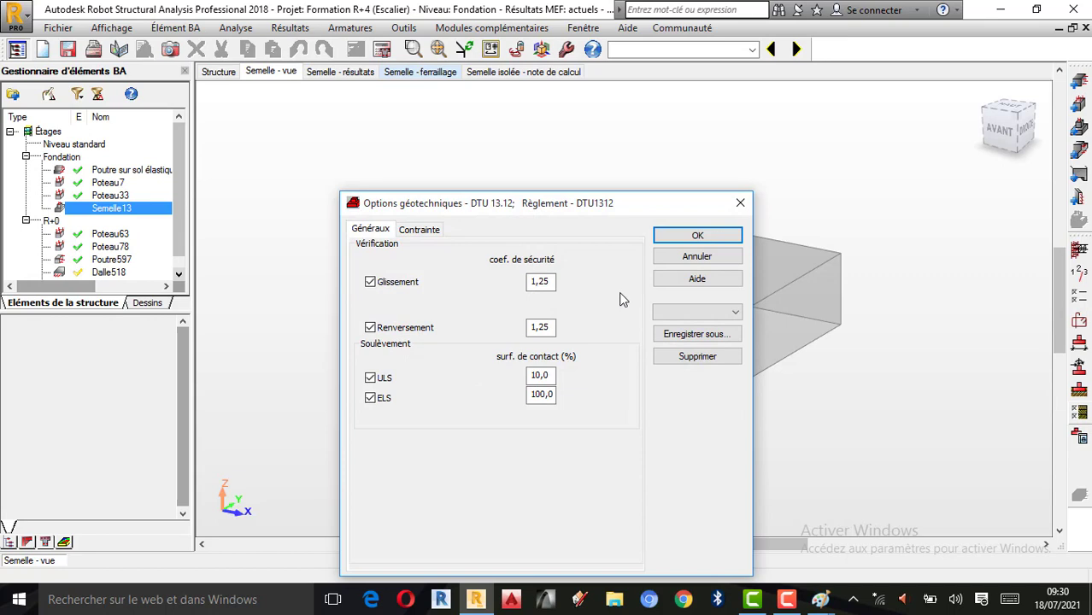
{"action": "left_click", "coordinate": [419, 229]}
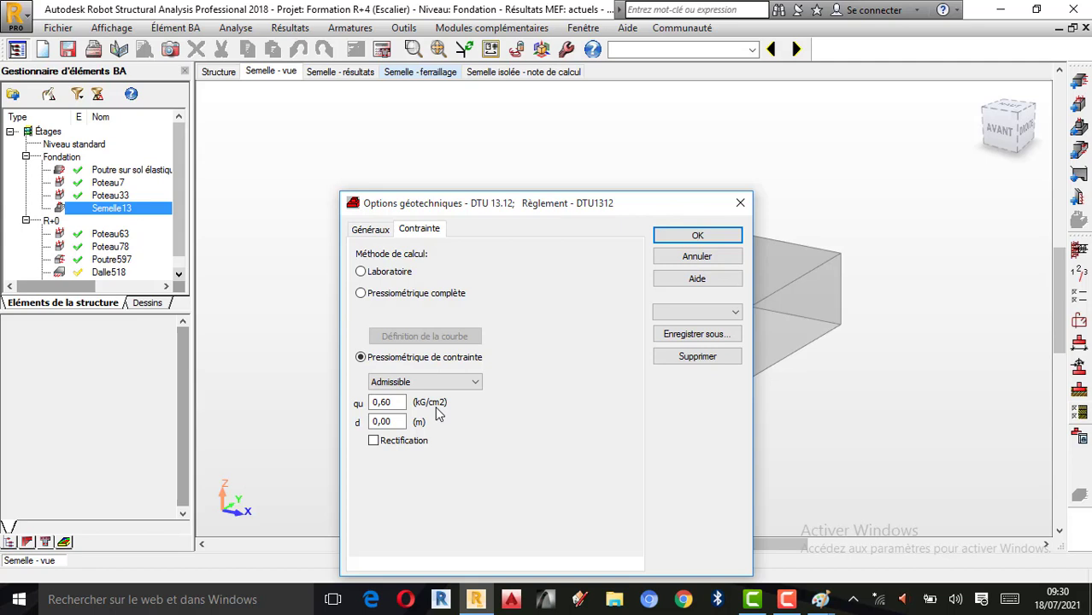
{"action": "left_click", "coordinate": [362, 272]}
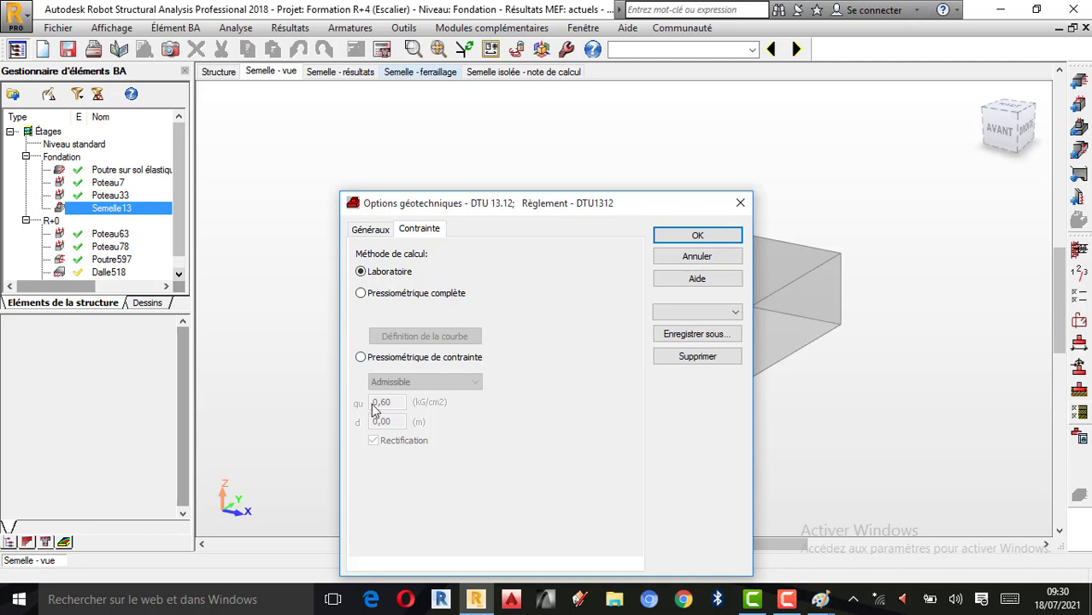
{"action": "left_click", "coordinate": [360, 294]}
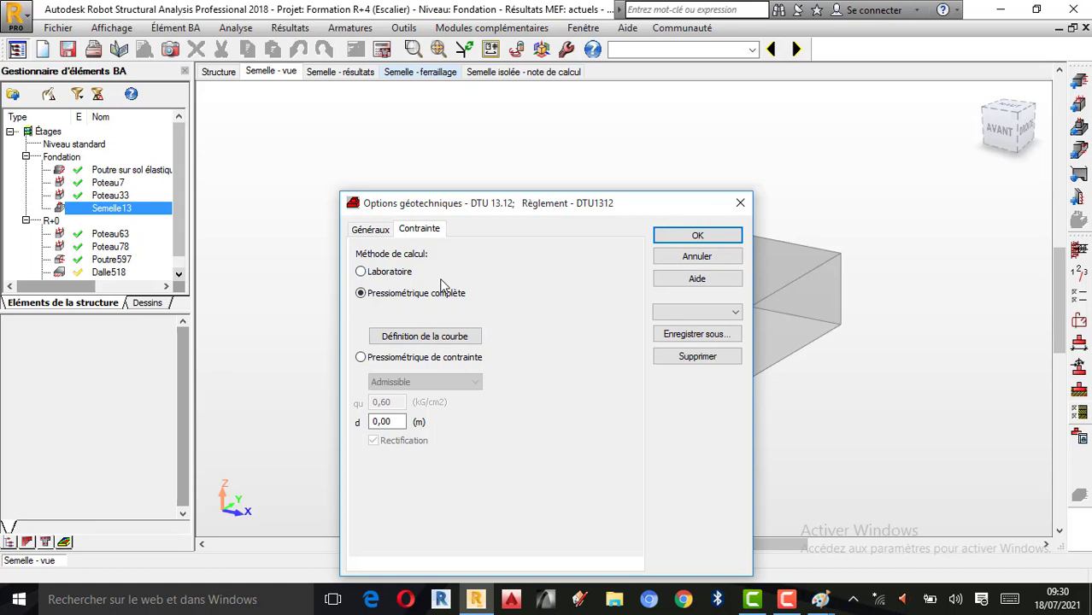
{"action": "left_click", "coordinate": [381, 275]}
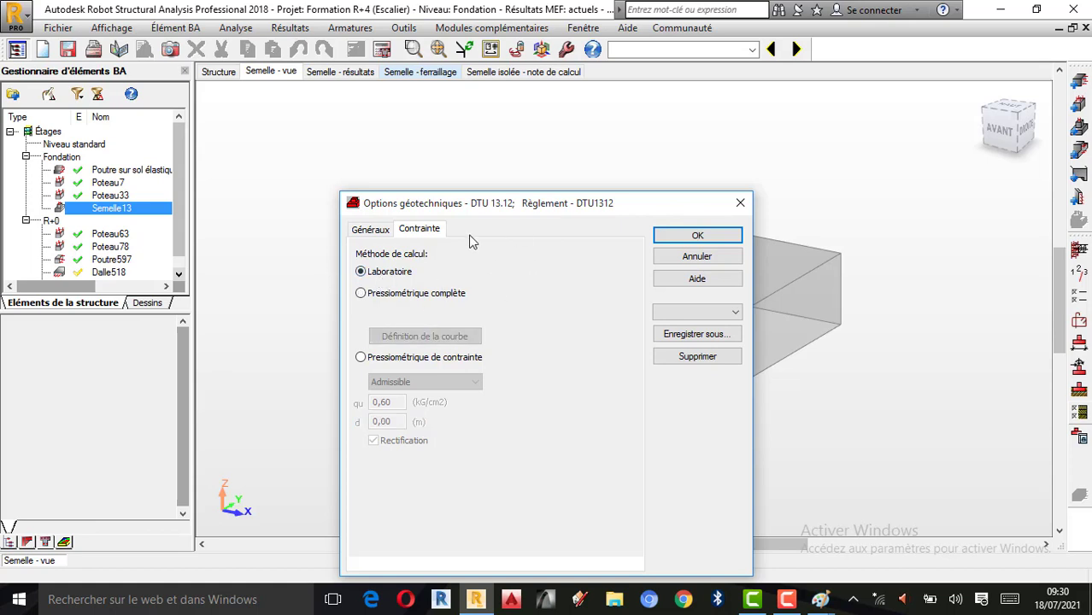
{"action": "left_click", "coordinate": [740, 204]}
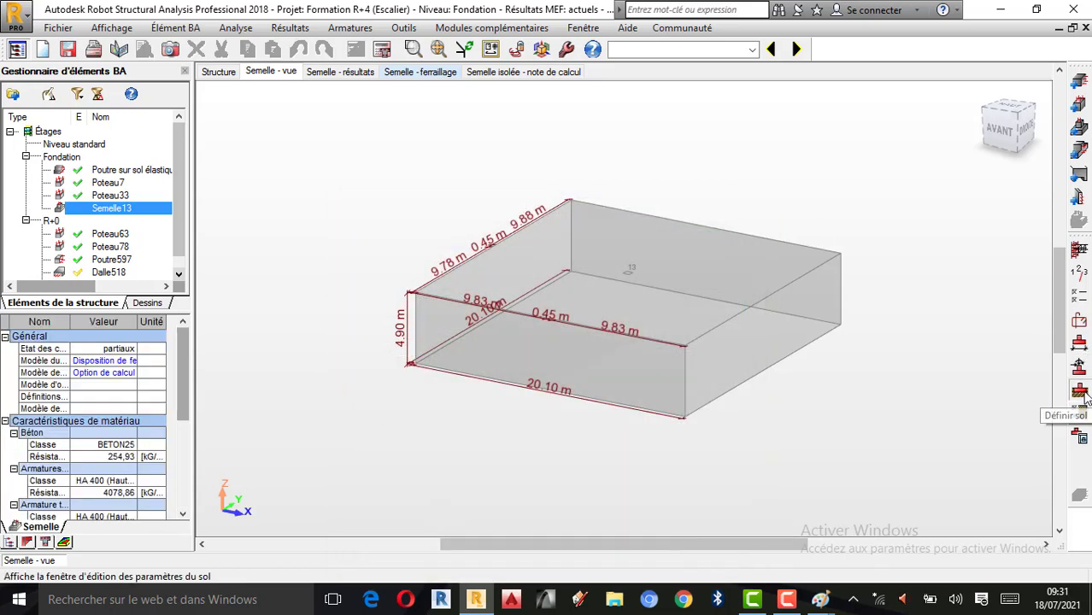
- Review the soil layers defined for Semelle13 with their full names and compare them with the Pg01 report in Paint
{"action": "left_click", "coordinate": [1079, 393]}
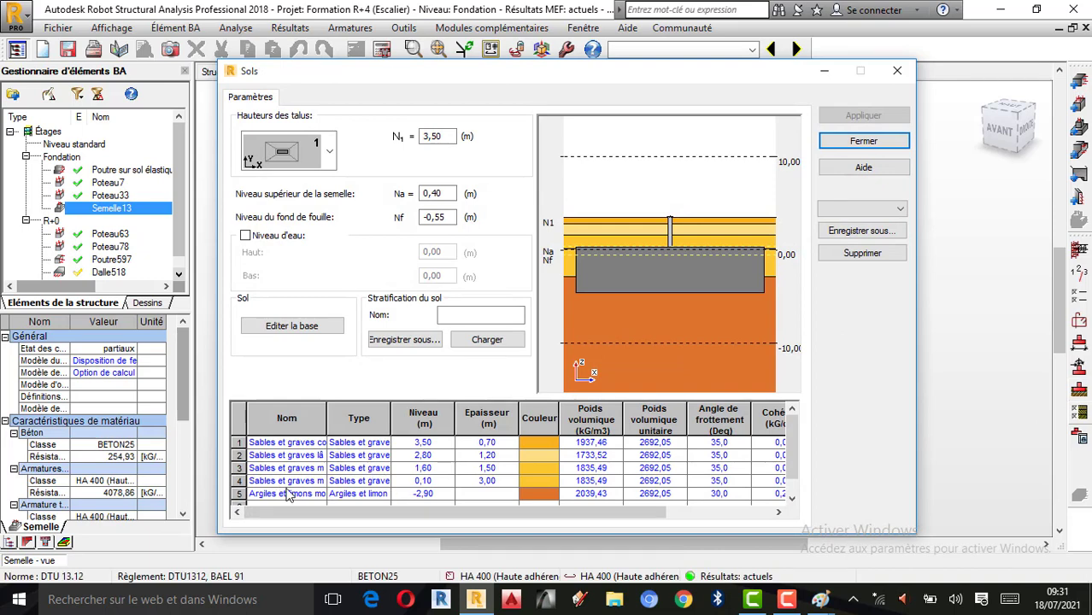
{"action": "left_click_drag", "start_coordinate": [326, 417], "coordinate": [387, 425]}
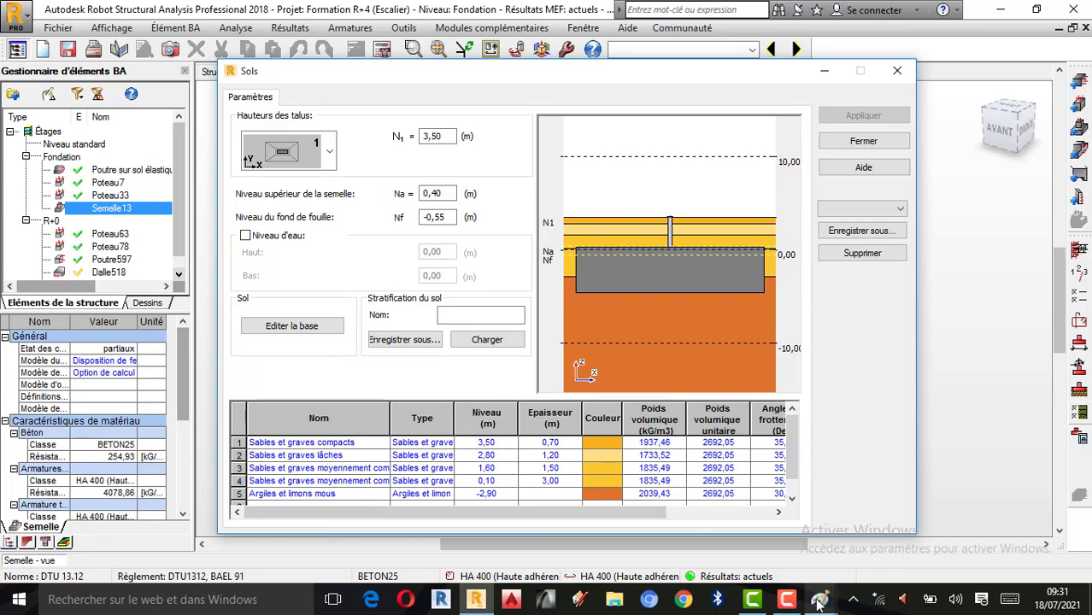
{"action": "mouse_move", "coordinate": [818, 603]}
{"action": "left_click", "coordinate": [724, 538]}
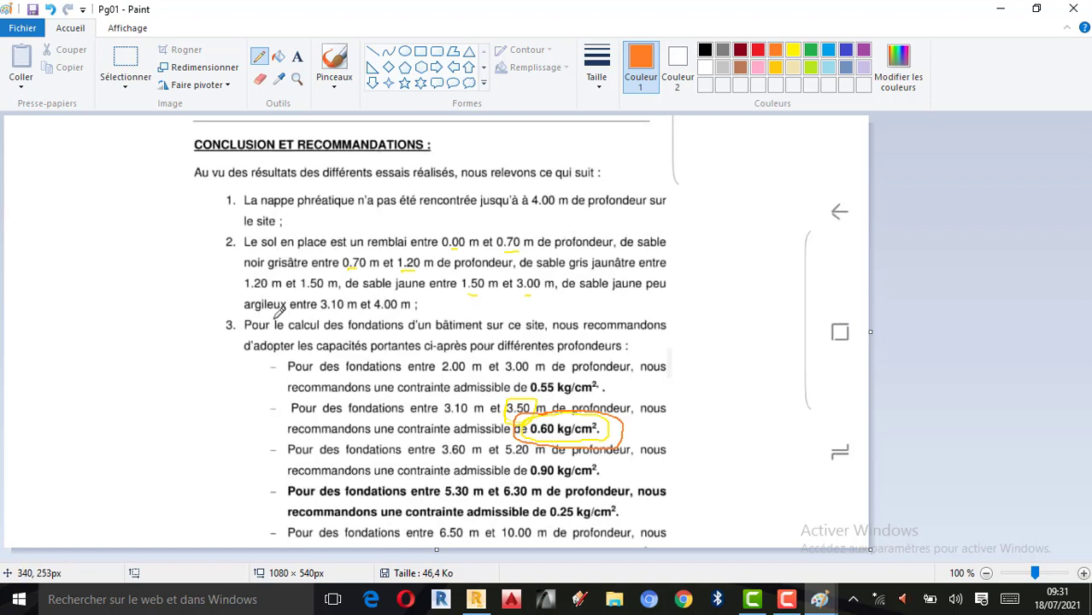
{"action": "left_click", "coordinate": [476, 599]}
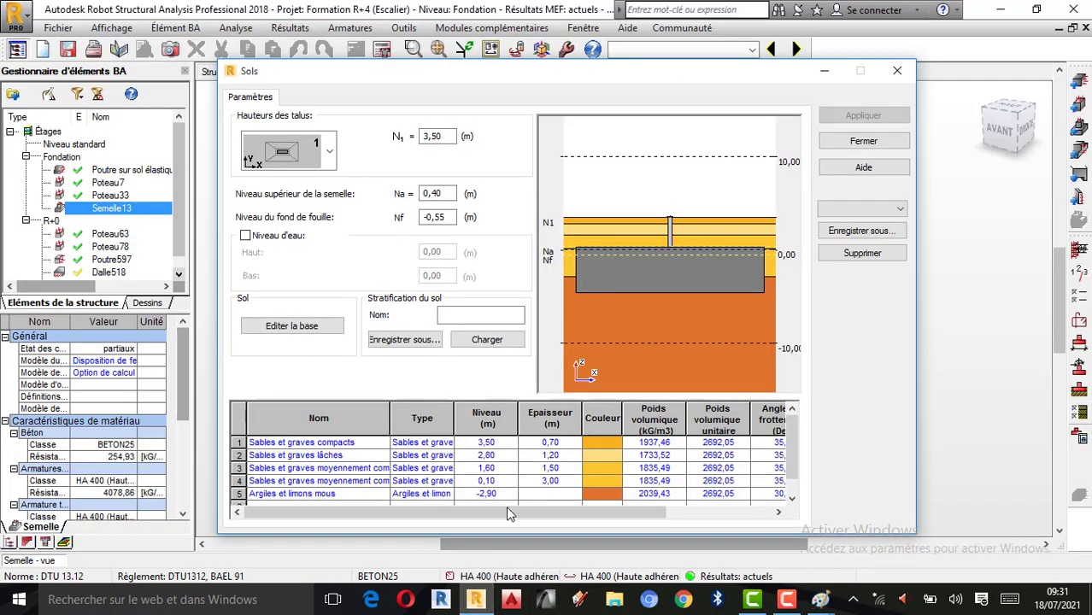
- Minimise the soil definition, recheck the recommended admissible stress in the Pg01 report in Paint, and close the soil definition
{"action": "left_click", "coordinate": [829, 73]}
{"action": "left_click", "coordinate": [820, 600]}
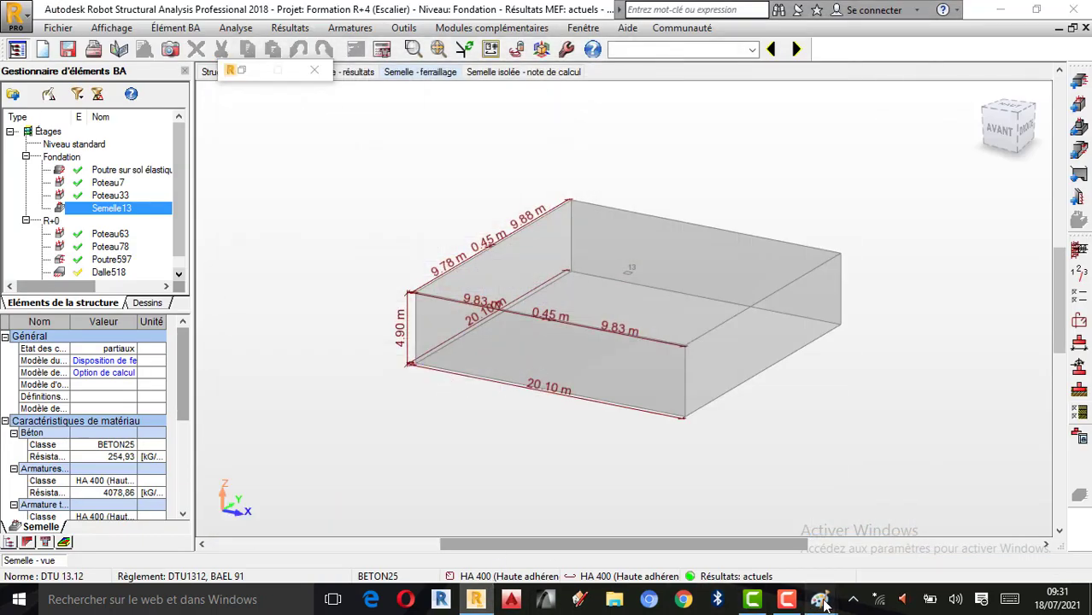
{"action": "left_click", "coordinate": [731, 521]}
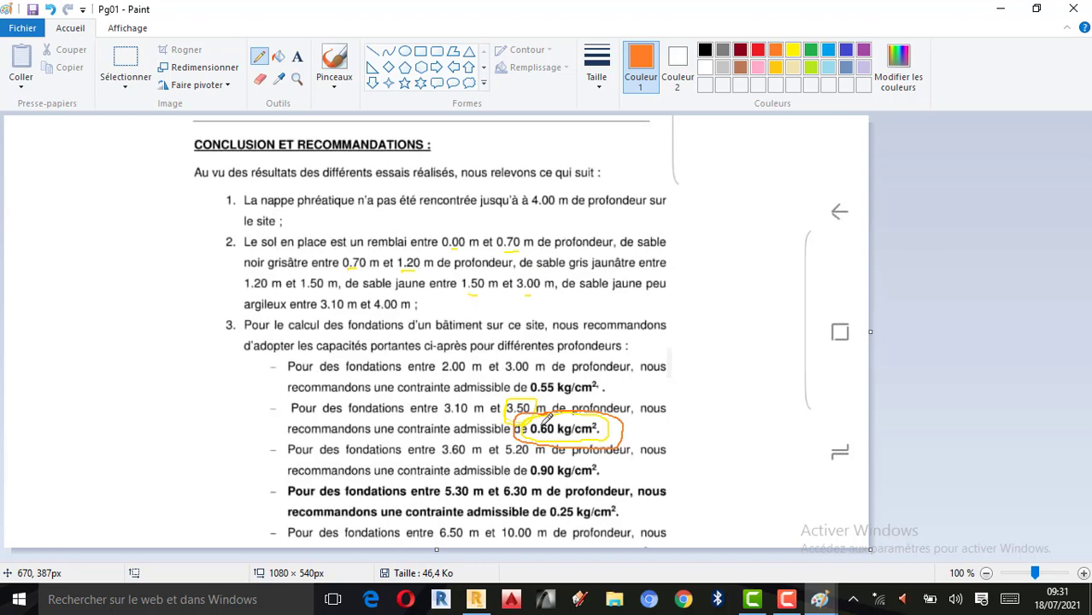
{"action": "left_click", "coordinate": [1000, 9]}
{"action": "double_click", "coordinate": [259, 70]}
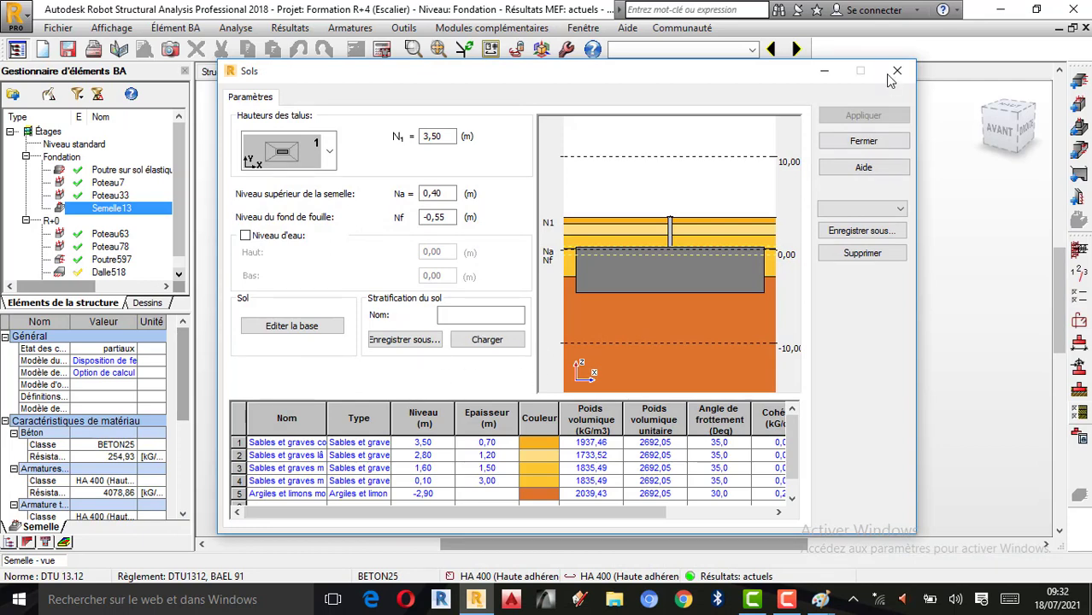
{"action": "left_click", "coordinate": [896, 71]}
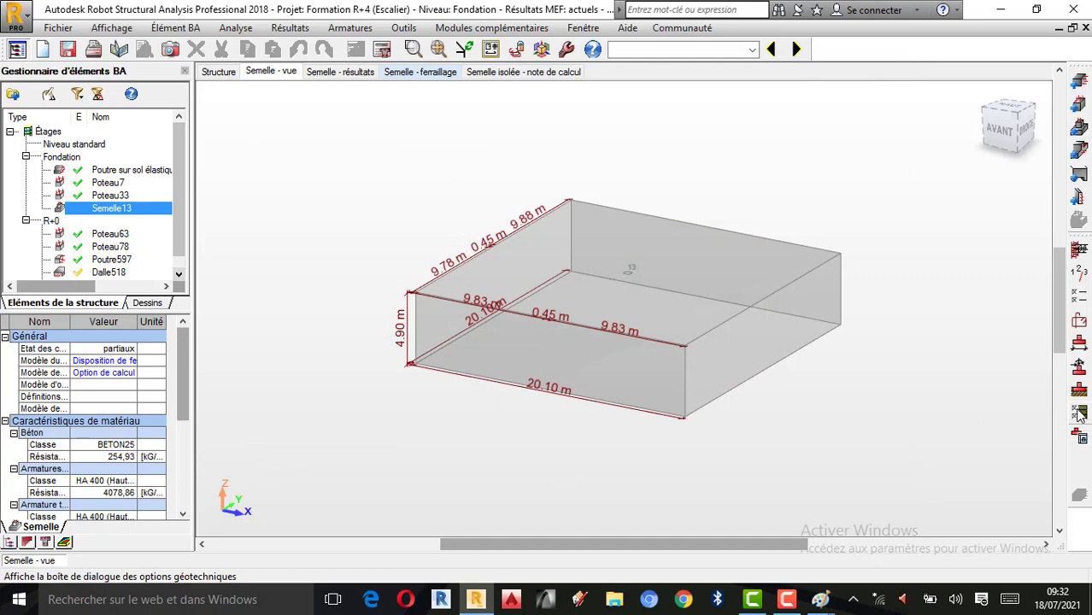
- Set the geotechnical stress calculation method of Semelle13 to Laboratoire and recalculate the footing
{"action": "left_click", "coordinate": [1079, 414]}
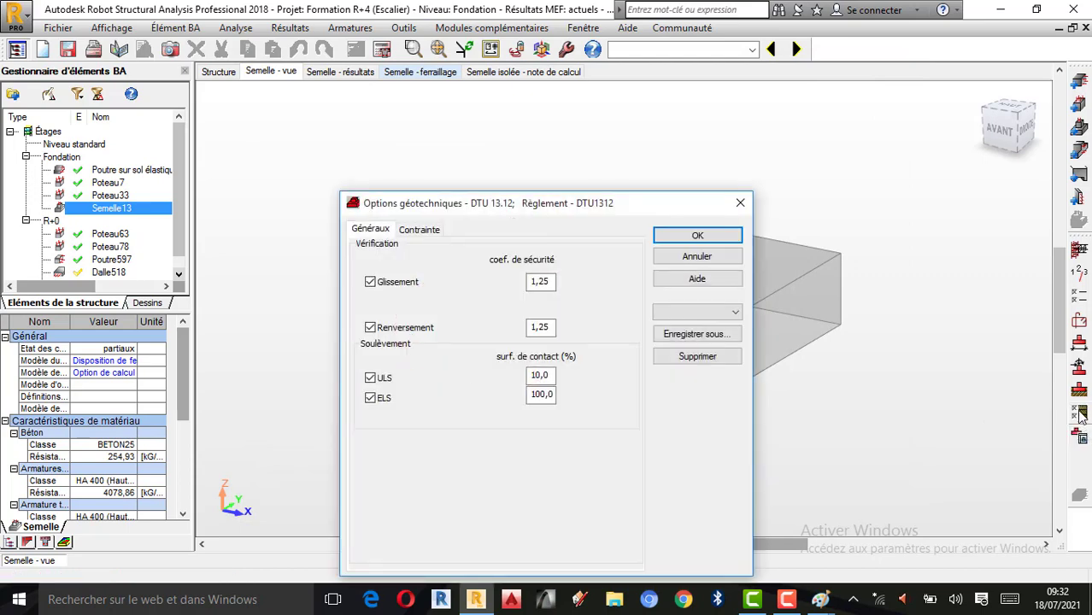
{"action": "left_click", "coordinate": [428, 231]}
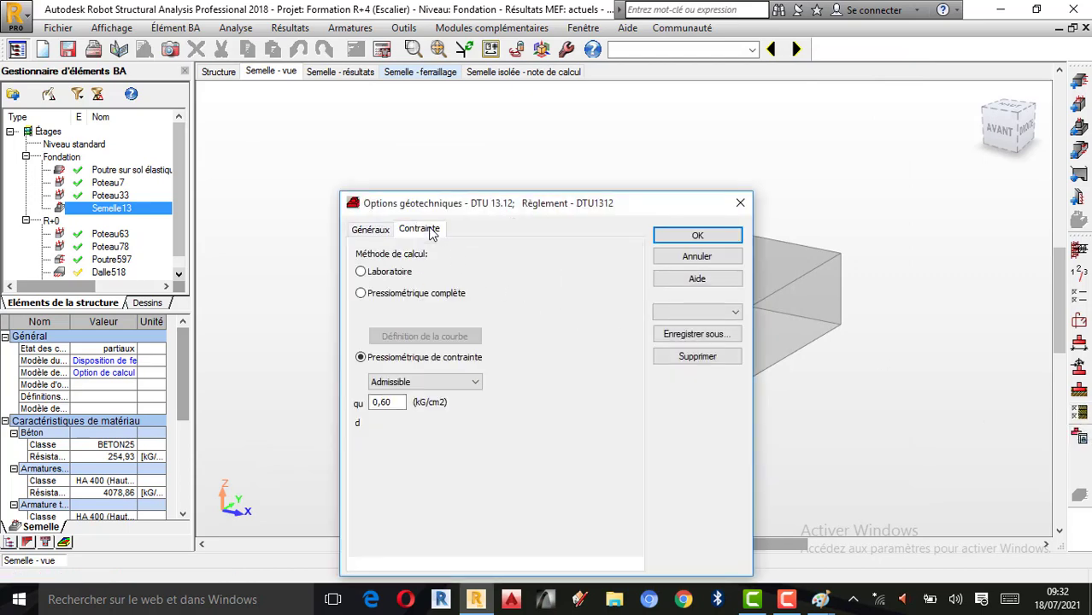
{"action": "left_click", "coordinate": [379, 275]}
{"action": "left_click", "coordinate": [699, 236]}
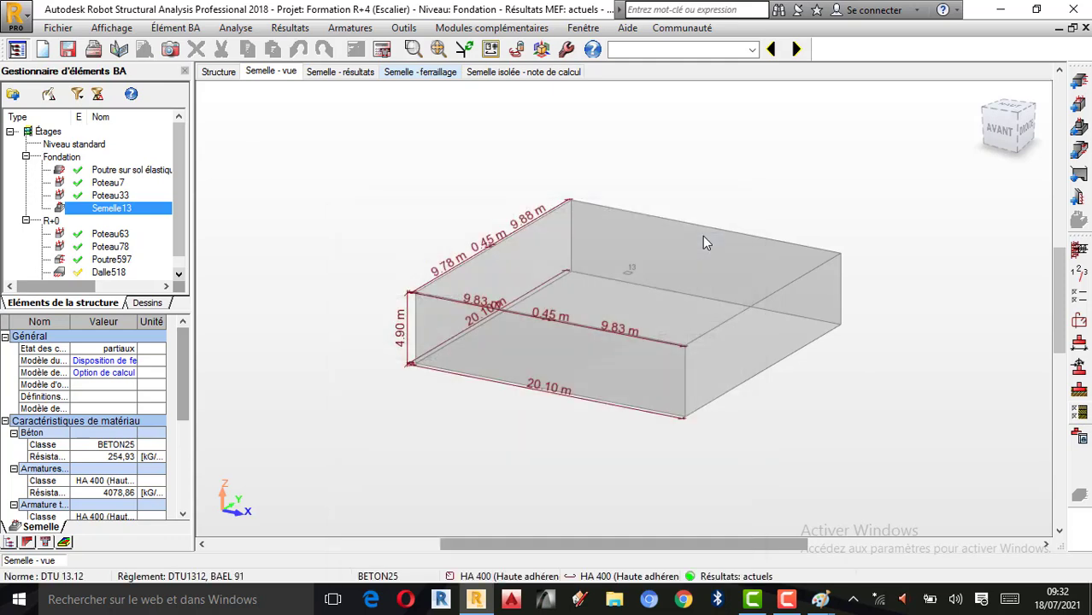
{"action": "left_click", "coordinate": [382, 49]}
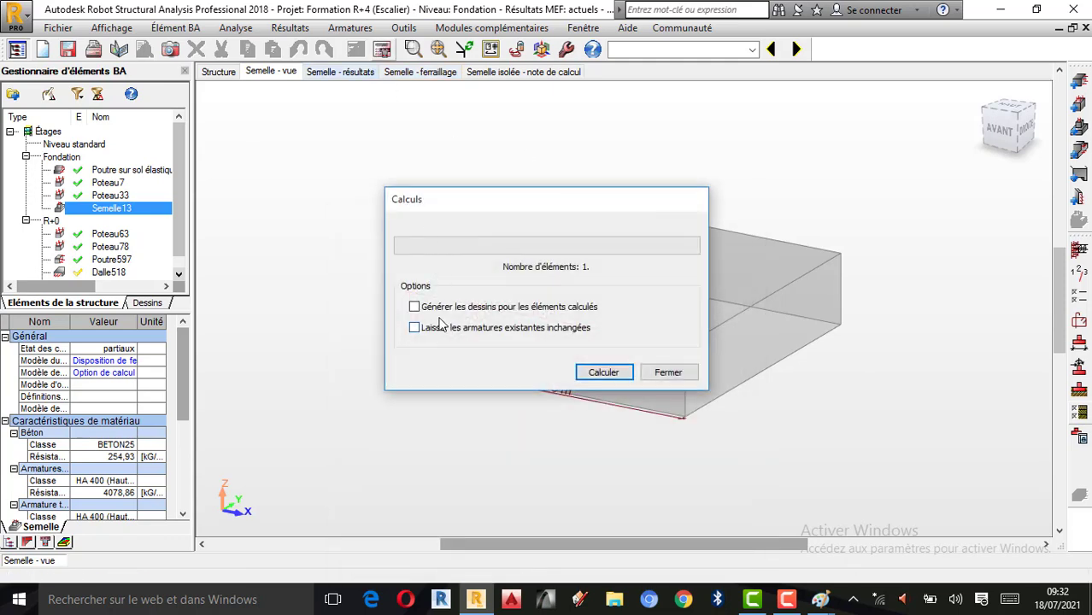
{"action": "left_click", "coordinate": [600, 374]}
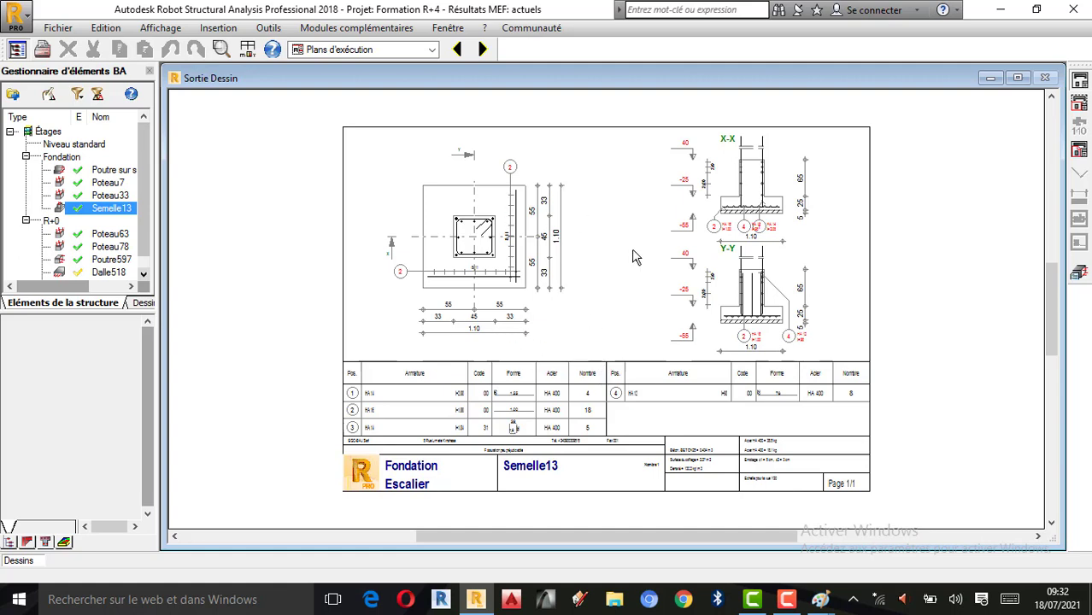
- Return from the execution drawing to the footing's geometry and recalculate Semelle13 with its fixed A, B and h1 dimensions
{"action": "left_click", "coordinate": [811, 602]}
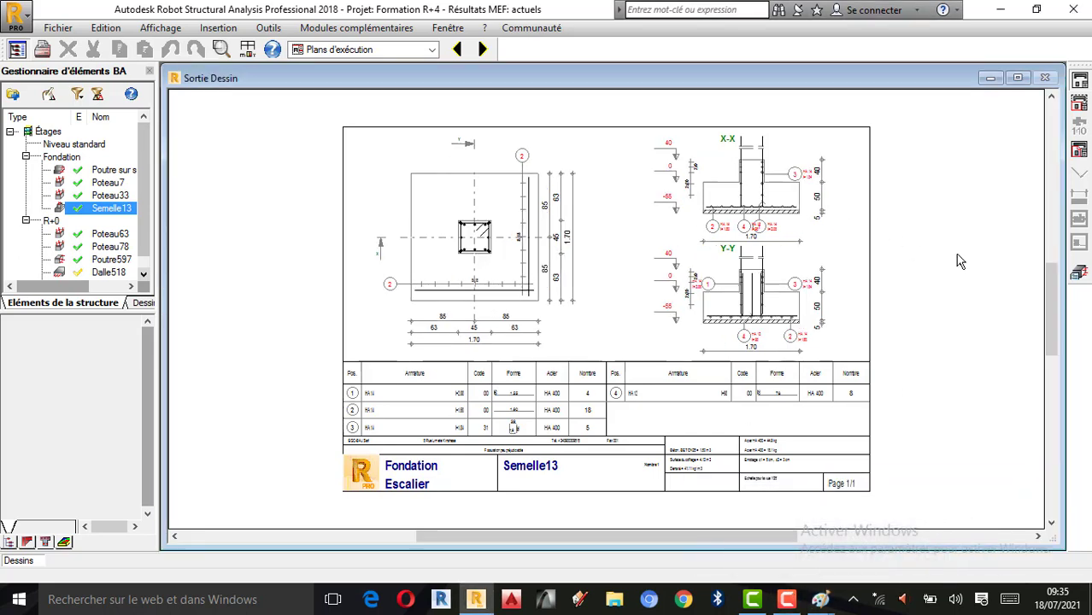
{"action": "left_click", "coordinate": [1079, 272]}
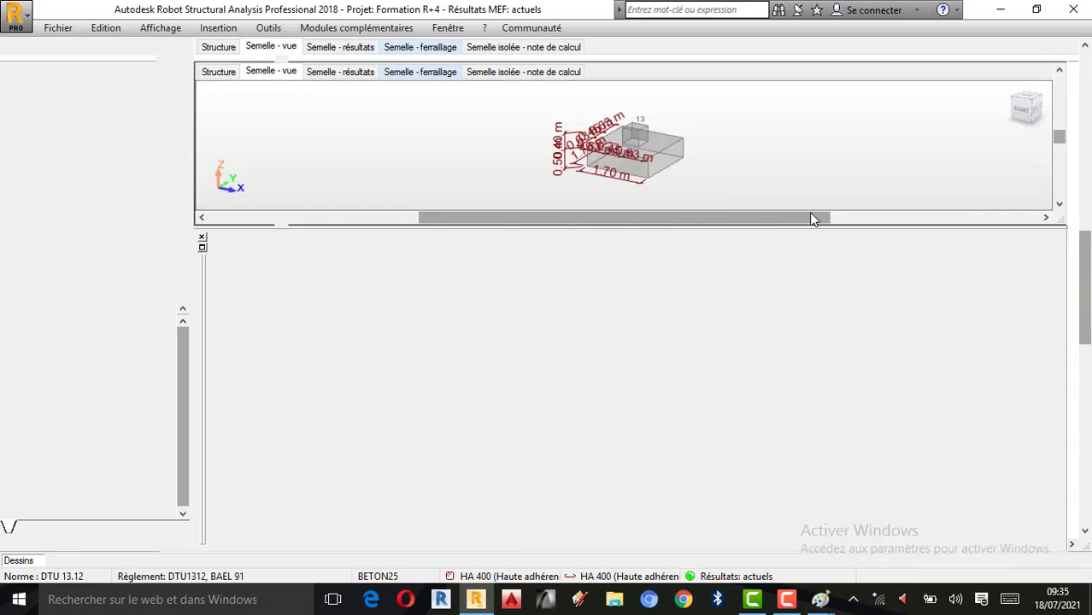
{"action": "left_click", "coordinate": [382, 50]}
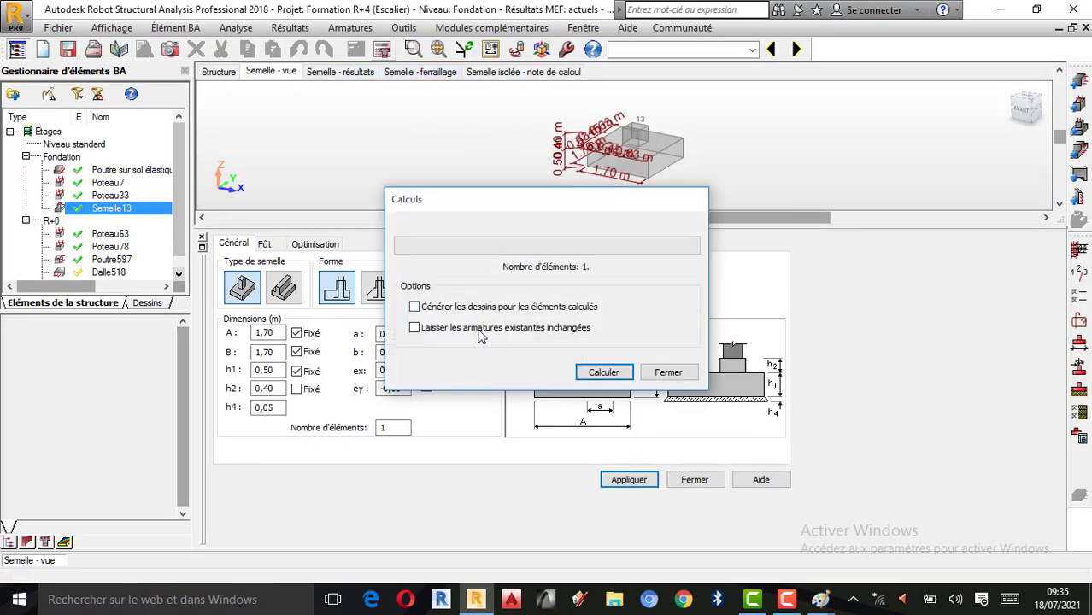
{"action": "left_click", "coordinate": [601, 373]}
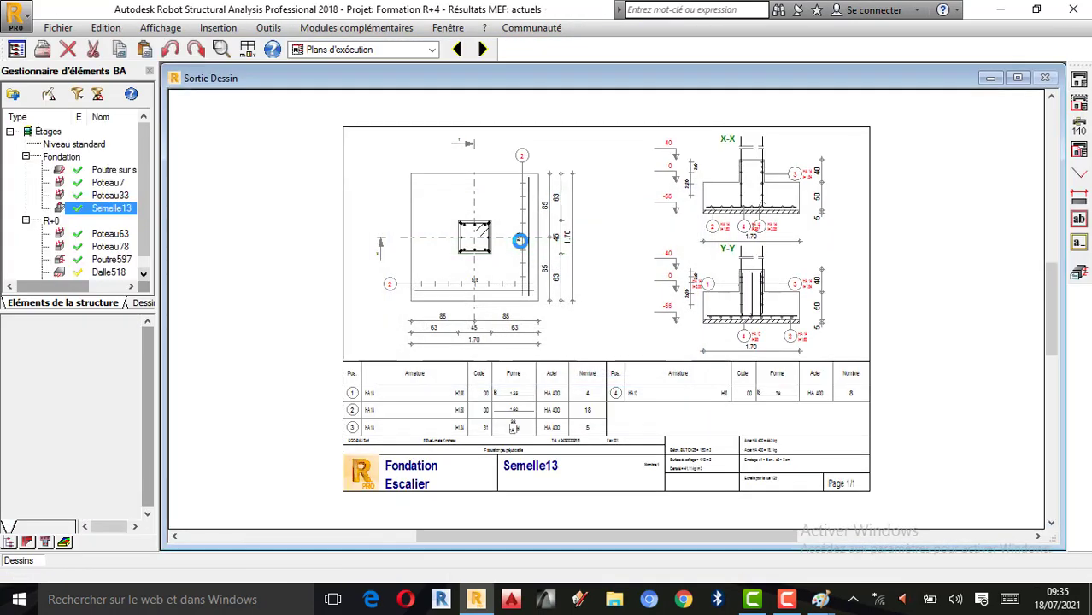
- Examine the plan view of the Semelle13 execution drawing for its dimensions, column bars and bottom reinforcement spacing
{"action": "scroll", "coordinate": [508, 299], "scroll_direction": "up", "scroll_amount": 1}
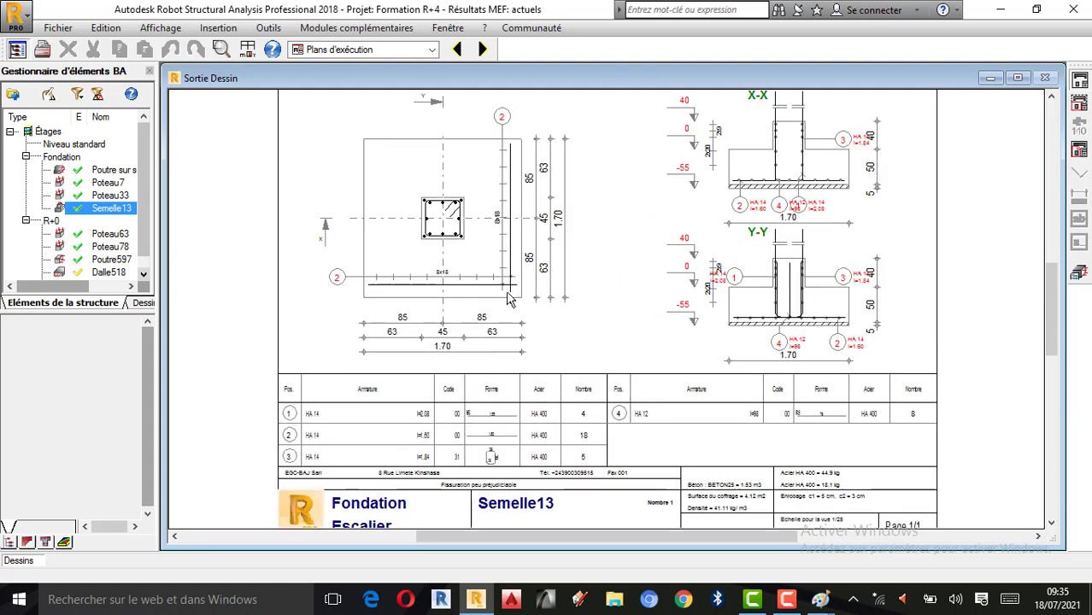
{"action": "scroll", "coordinate": [538, 226], "scroll_direction": "down", "scroll_amount": 2}
{"action": "scroll", "coordinate": [530, 224], "scroll_direction": "down", "scroll_amount": 1}
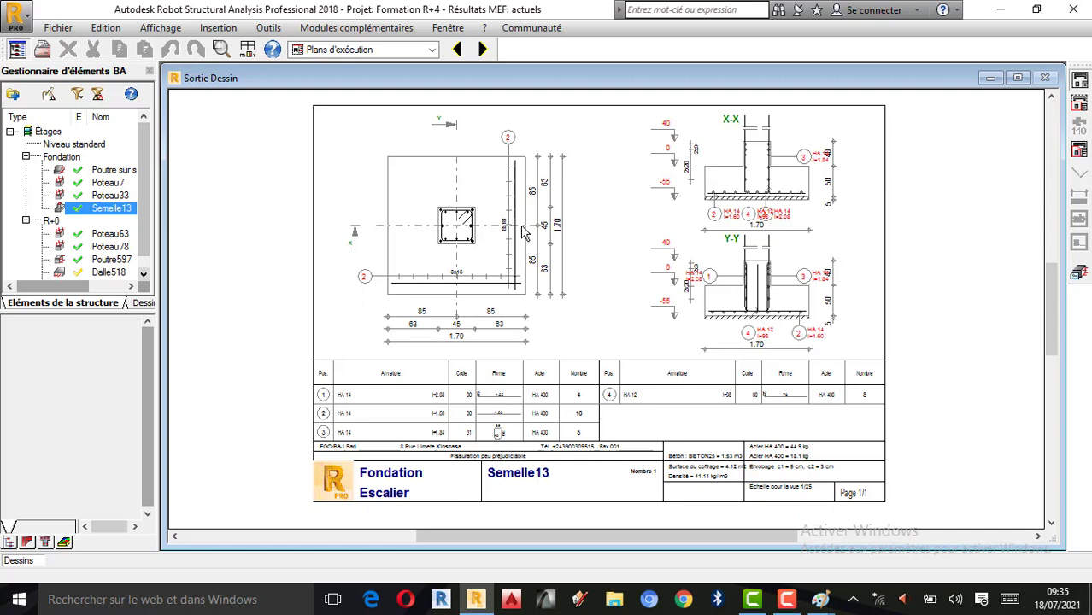
{"action": "scroll", "coordinate": [459, 349], "scroll_direction": "up", "scroll_amount": 1}
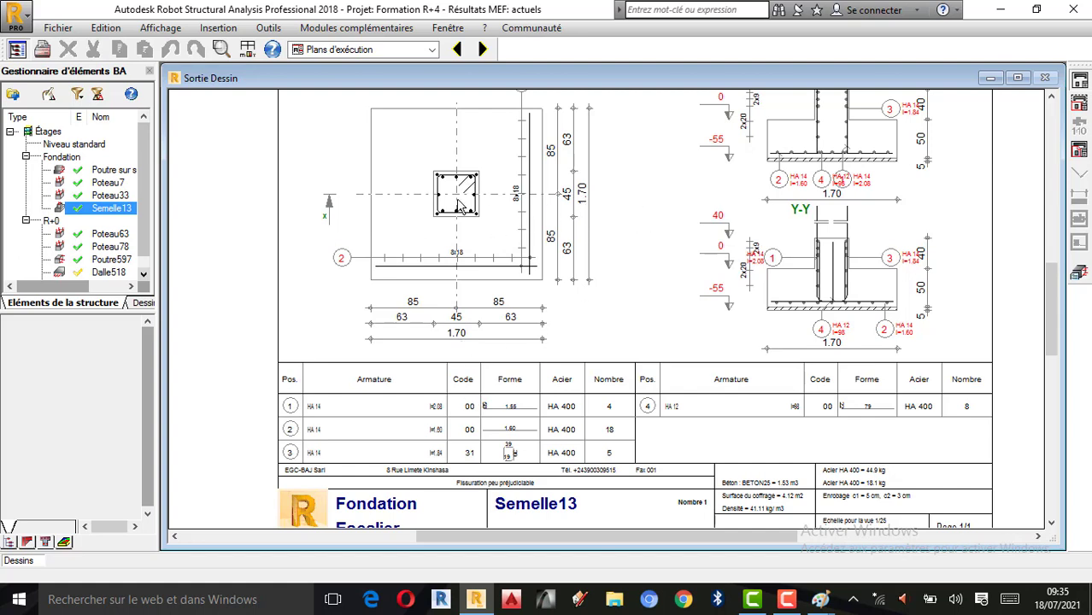
{"action": "scroll", "coordinate": [458, 205], "scroll_direction": "up", "scroll_amount": 1}
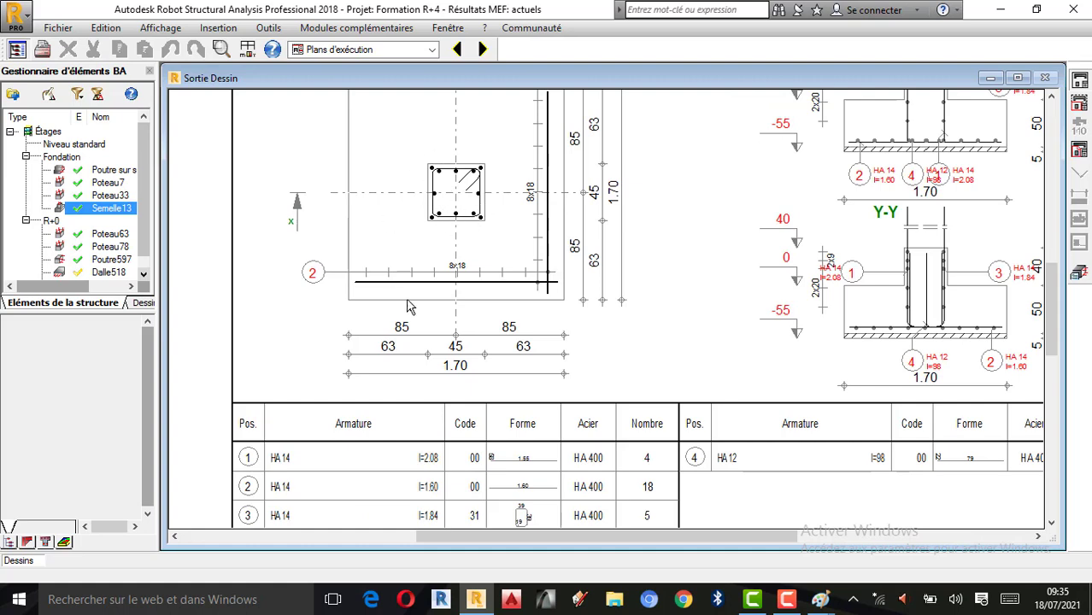
{"action": "scroll", "coordinate": [410, 307], "scroll_direction": "down", "scroll_amount": 2}
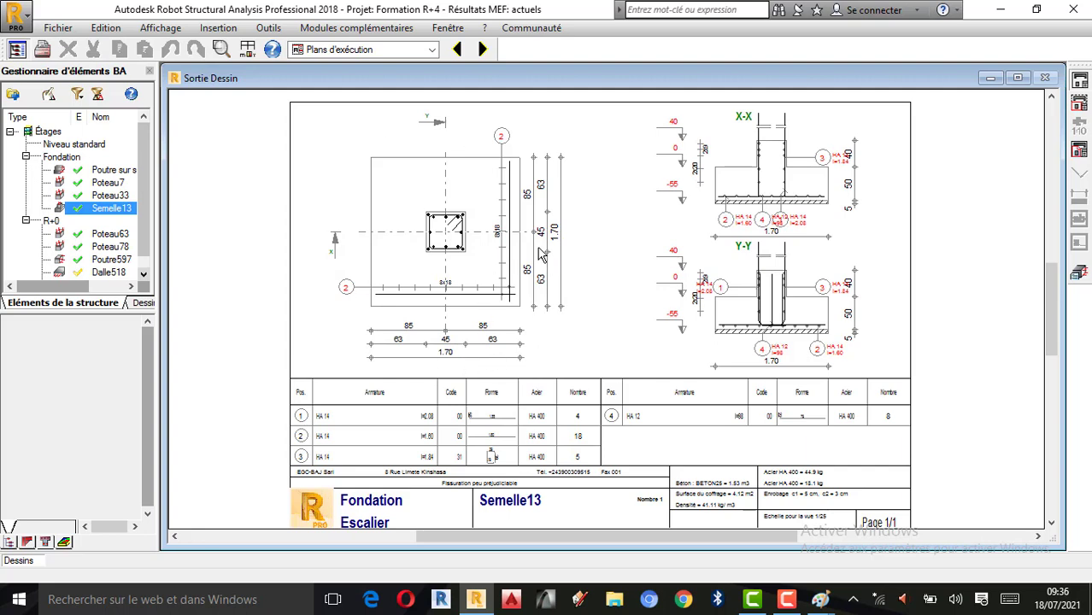
{"action": "scroll", "coordinate": [453, 295], "scroll_direction": "up", "scroll_amount": 3}
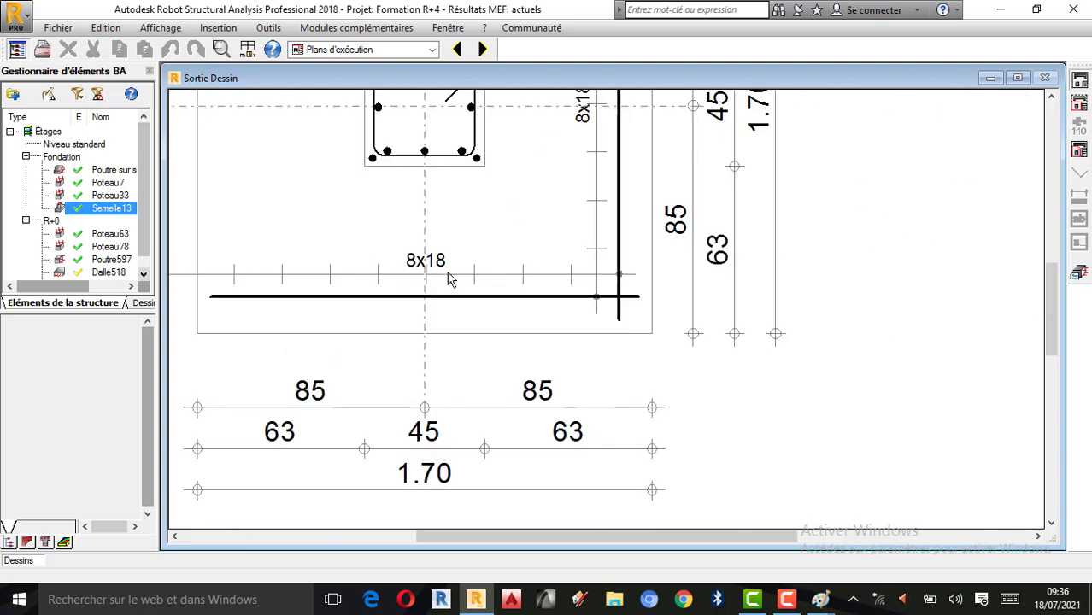
{"action": "scroll", "coordinate": [446, 301], "scroll_direction": "down", "scroll_amount": 1}
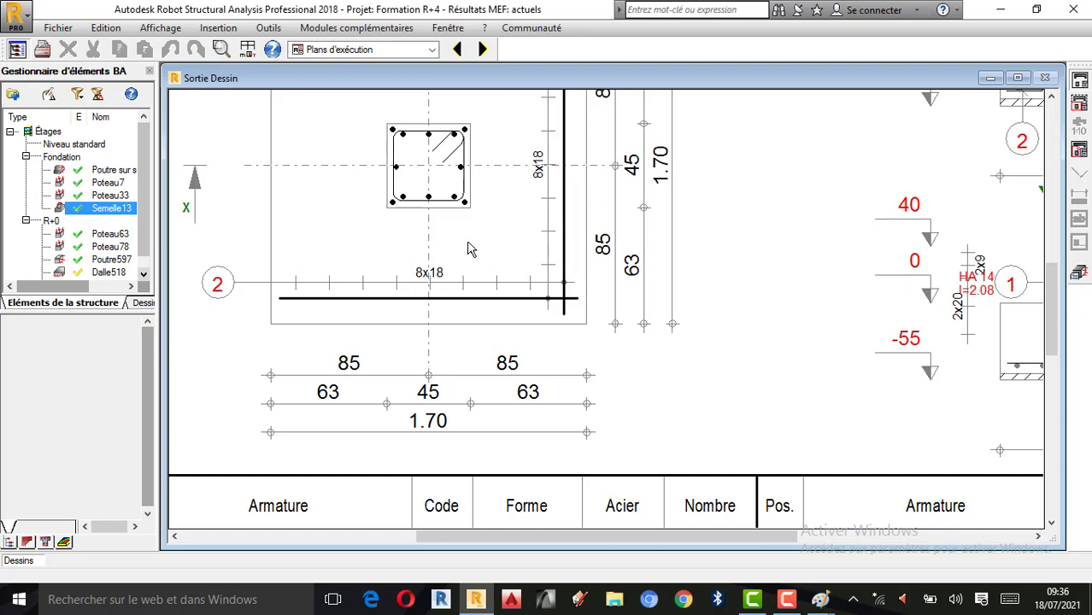
- Examine section Y-Y and the bar schedule of the Semelle13 execution drawing
{"action": "scroll", "coordinate": [368, 306], "scroll_direction": "down", "scroll_amount": 1}
{"action": "scroll", "coordinate": [368, 306], "scroll_direction": "down", "scroll_amount": 1}
{"action": "scroll", "coordinate": [817, 275], "scroll_direction": "up", "scroll_amount": 2}
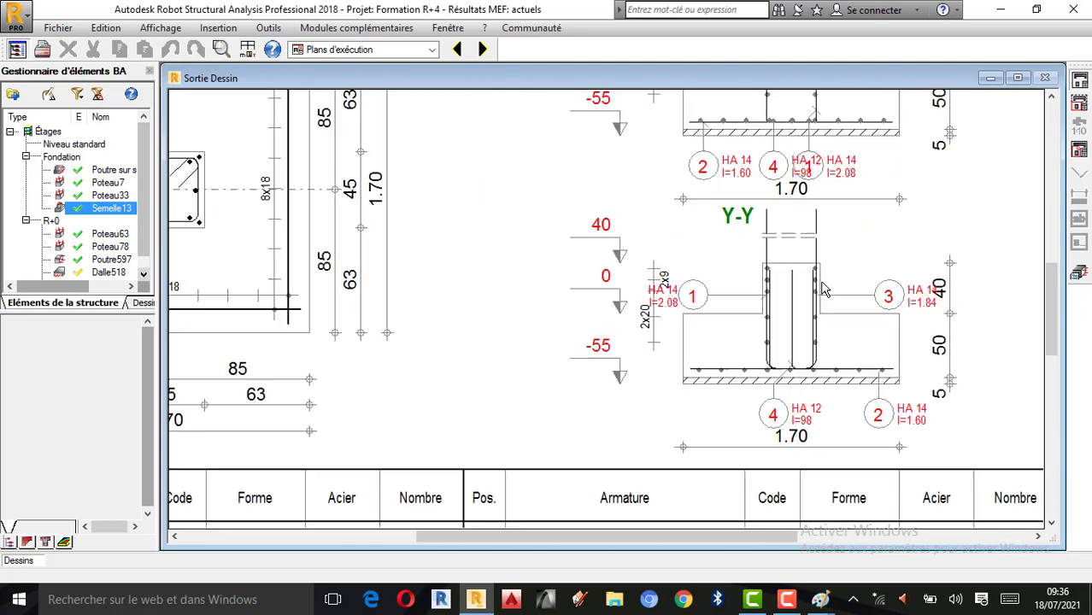
{"action": "scroll", "coordinate": [713, 323], "scroll_direction": "down", "scroll_amount": 2}
{"action": "scroll", "coordinate": [697, 323], "scroll_direction": "down", "scroll_amount": 2}
{"action": "scroll", "coordinate": [629, 346], "scroll_direction": "up", "scroll_amount": 1}
{"action": "scroll", "coordinate": [581, 449], "scroll_direction": "up", "scroll_amount": 1}
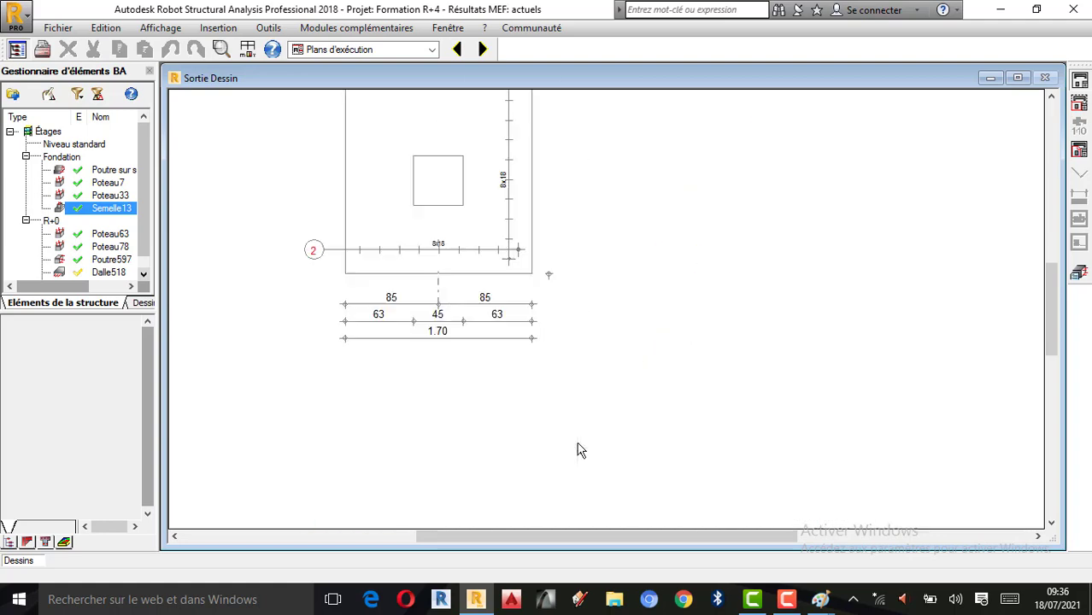
{"action": "scroll", "coordinate": [584, 440], "scroll_direction": "up", "scroll_amount": 1}
{"action": "scroll", "coordinate": [584, 436], "scroll_direction": "down", "scroll_amount": 1}
{"action": "scroll", "coordinate": [584, 436], "scroll_direction": "up", "scroll_amount": 2}
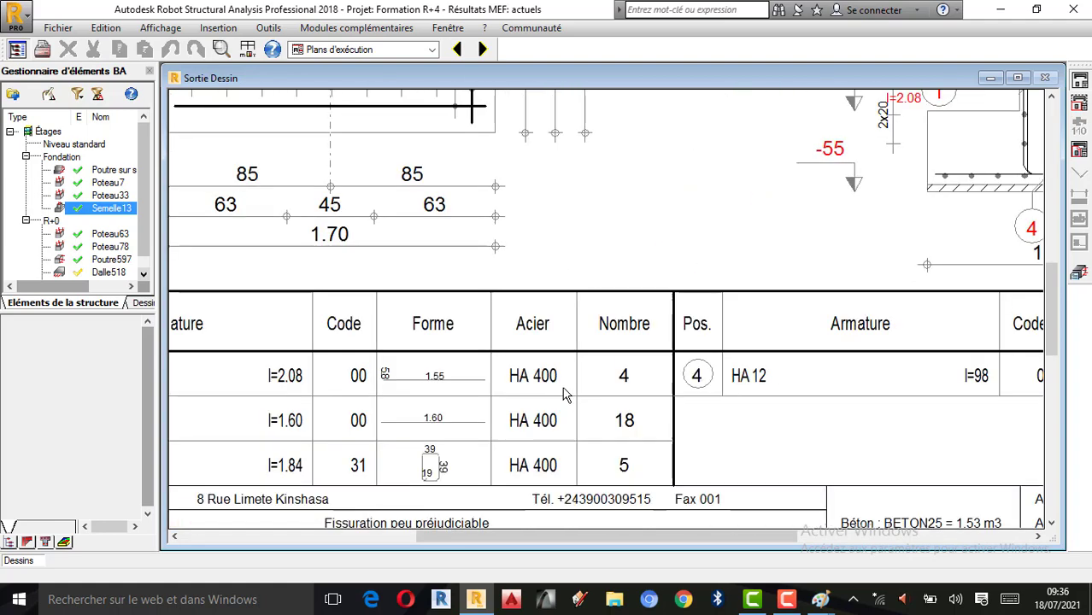
- Check the recommended admissible stress in the Pg01 soil report in Paint, then return to the Semelle13 drawing in Robot
{"action": "mouse_move", "coordinate": [822, 604]}
{"action": "left_click", "coordinate": [759, 562]}
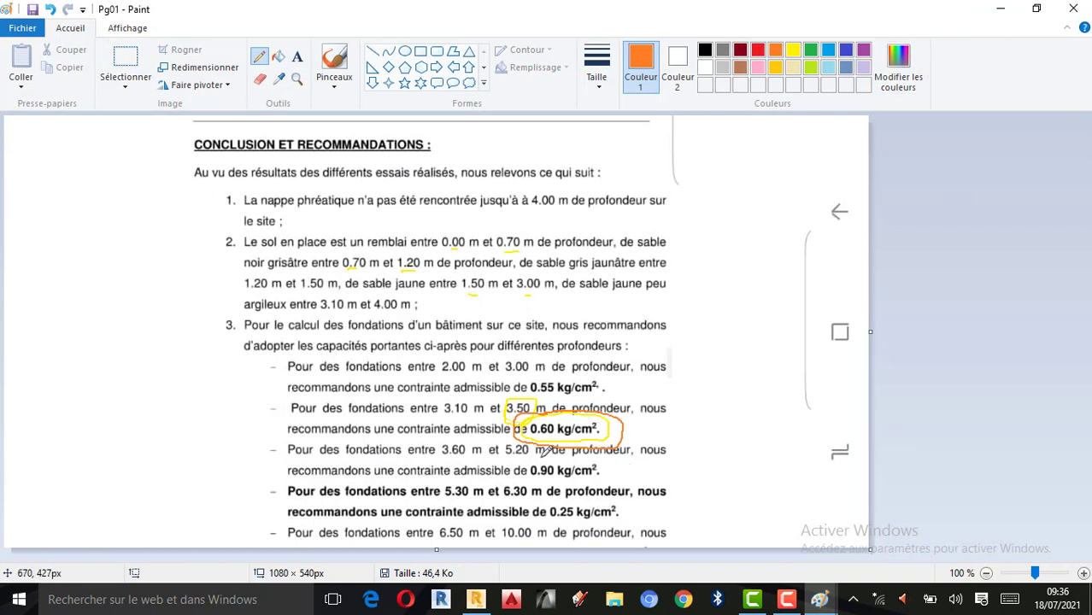
{"action": "left_click", "coordinate": [1001, 9]}
{"action": "scroll", "coordinate": [513, 364], "scroll_direction": "down", "scroll_amount": 4}
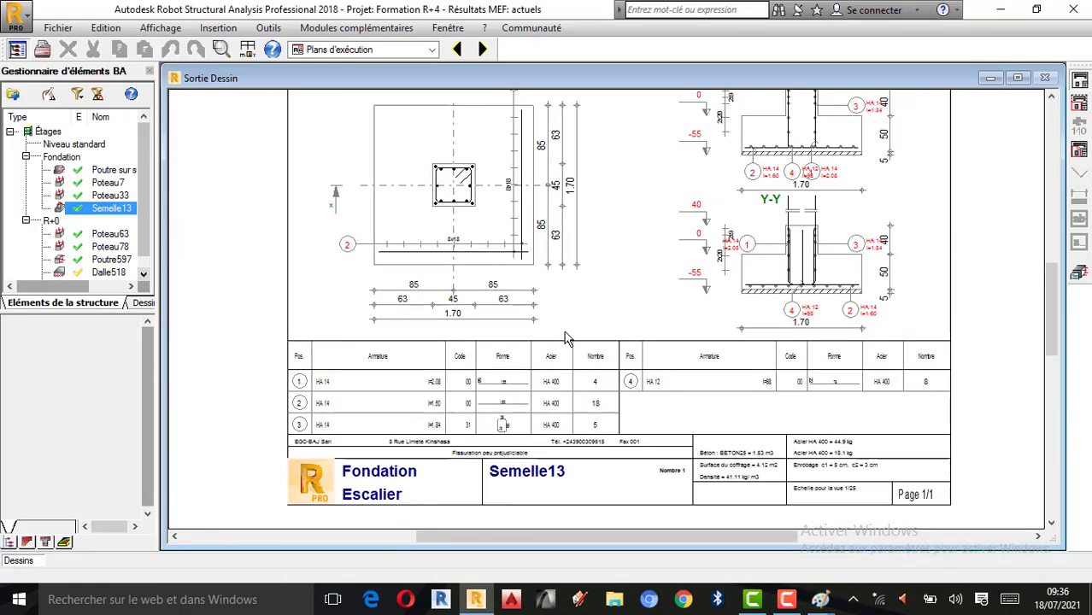
{"action": "scroll", "coordinate": [564, 338], "scroll_direction": "up", "scroll_amount": 1}
{"action": "scroll", "coordinate": [517, 291], "scroll_direction": "down", "scroll_amount": 1}
{"action": "scroll", "coordinate": [517, 290], "scroll_direction": "up", "scroll_amount": 2}
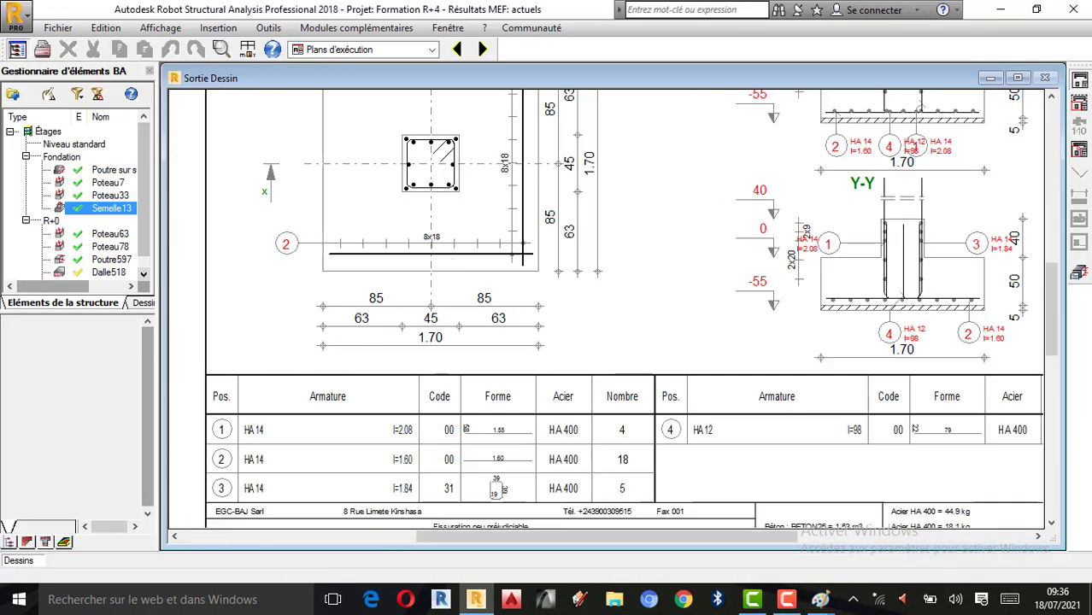
- Mark the h2 dimension of Semelle13 as fixed, apply the geometry and recalculate the footing
{"action": "left_click", "coordinate": [1080, 275]}
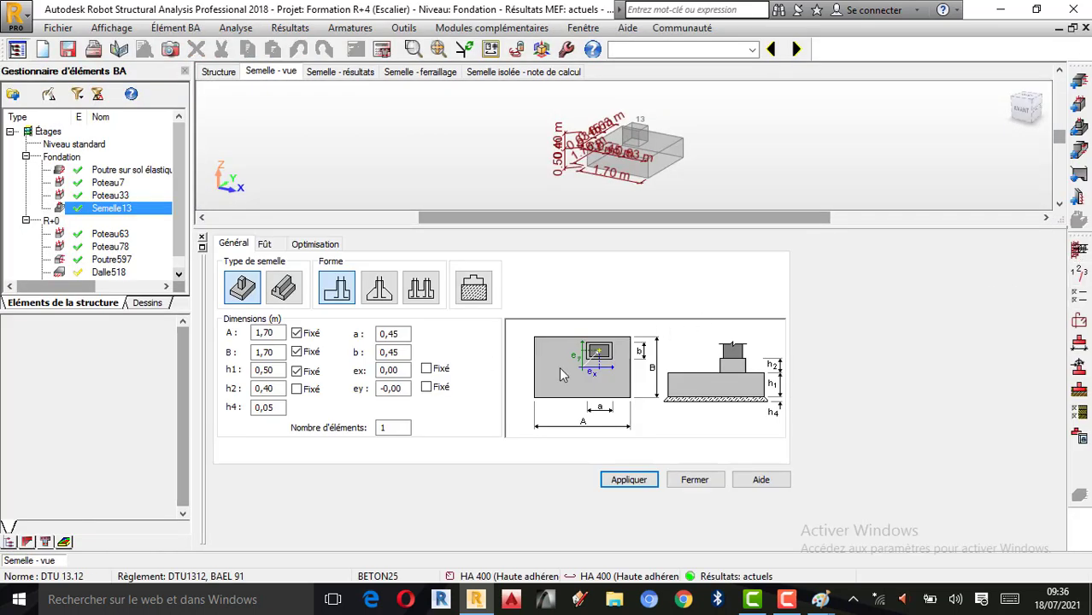
{"action": "left_click", "coordinate": [297, 352]}
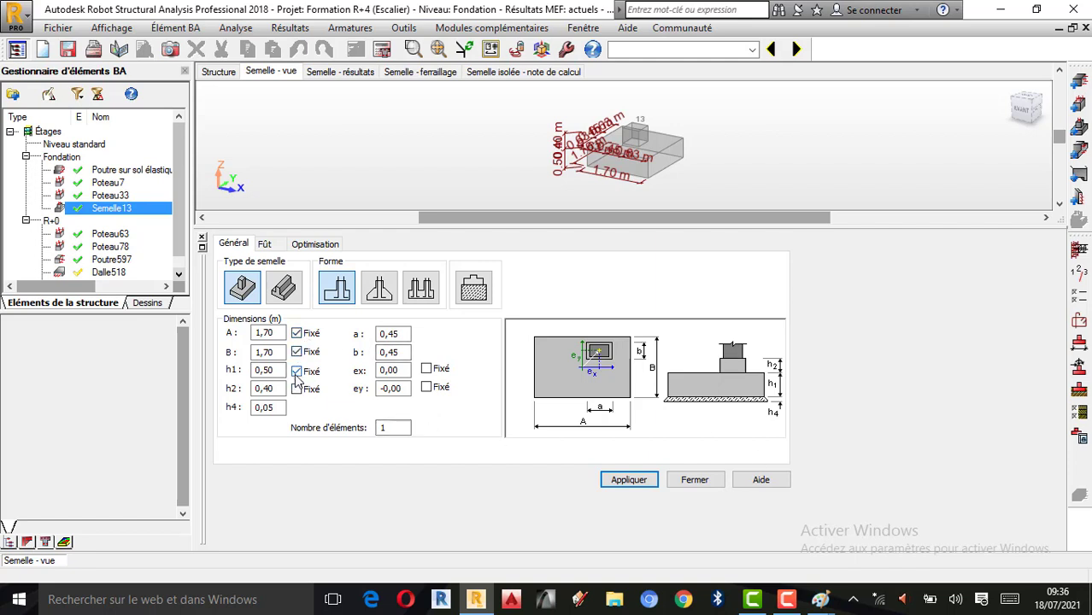
{"action": "left_click", "coordinate": [297, 389]}
{"action": "left_click", "coordinate": [637, 481]}
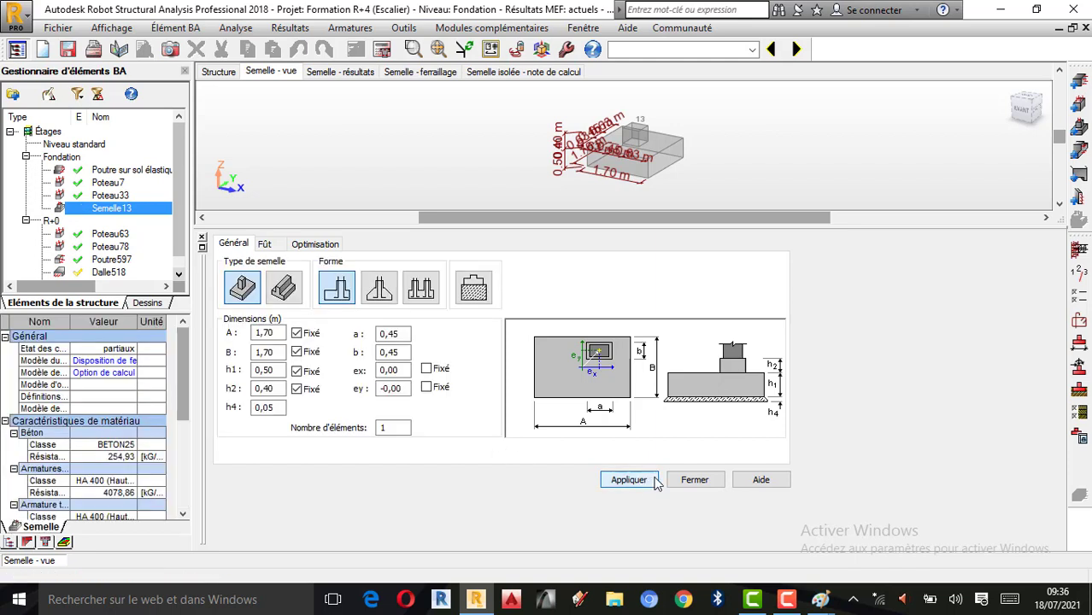
{"action": "left_click", "coordinate": [695, 480]}
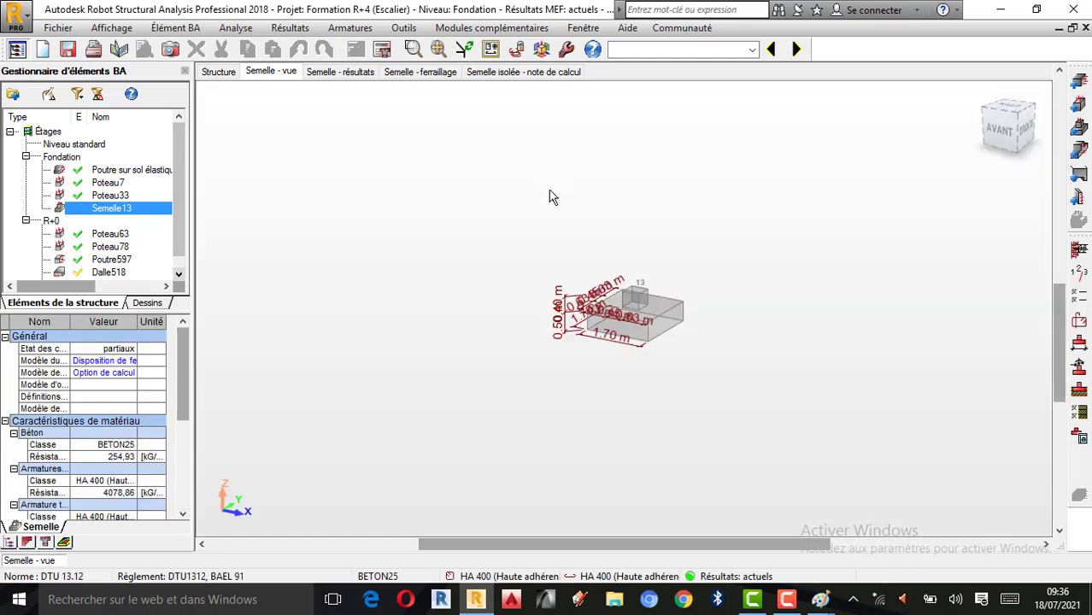
{"action": "left_click", "coordinate": [381, 48]}
{"action": "left_click", "coordinate": [603, 373]}
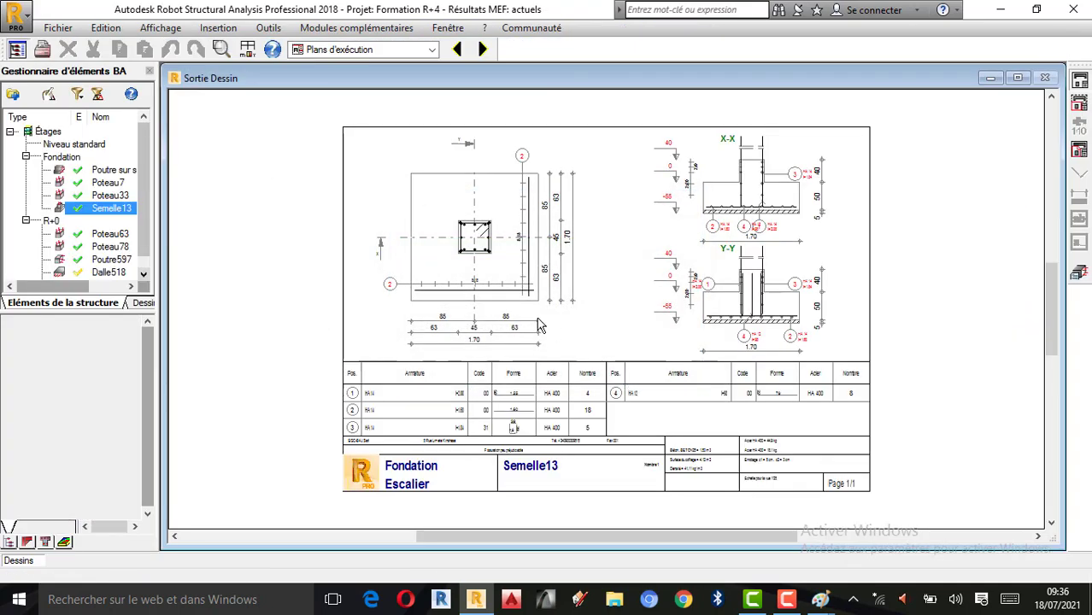
- Inspect the recalculated Semelle13 drawing, covering the bar schedule and the reinforcement in sections X-X and Y-Y
{"action": "scroll", "coordinate": [541, 325], "scroll_direction": "up", "scroll_amount": 2}
{"action": "scroll", "coordinate": [652, 389], "scroll_direction": "down", "scroll_amount": 2}
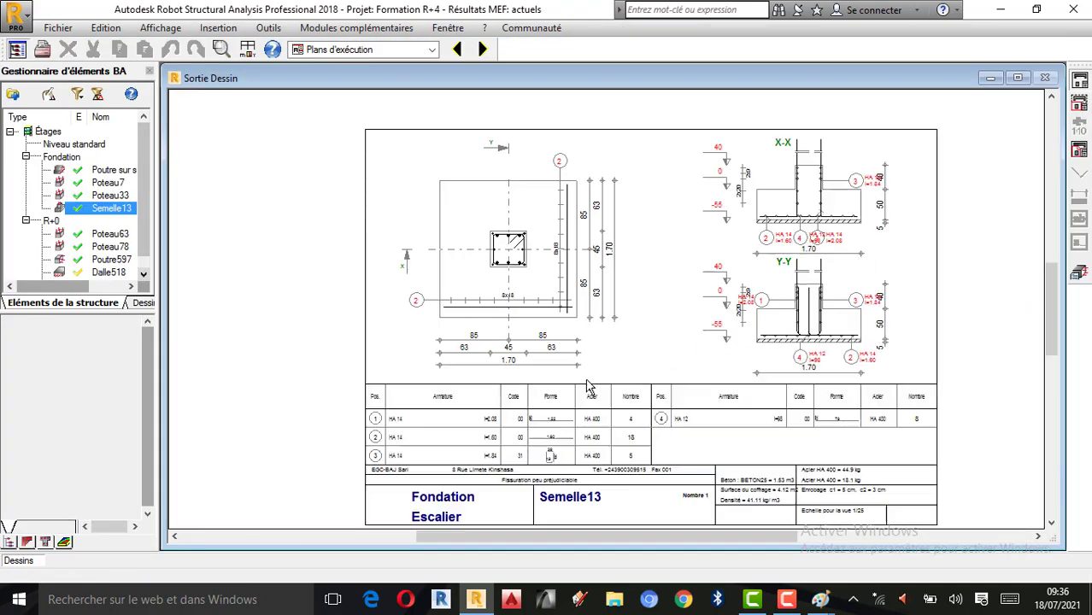
{"action": "scroll", "coordinate": [510, 441], "scroll_direction": "up", "scroll_amount": 5}
{"action": "scroll", "coordinate": [510, 441], "scroll_direction": "down", "scroll_amount": 3}
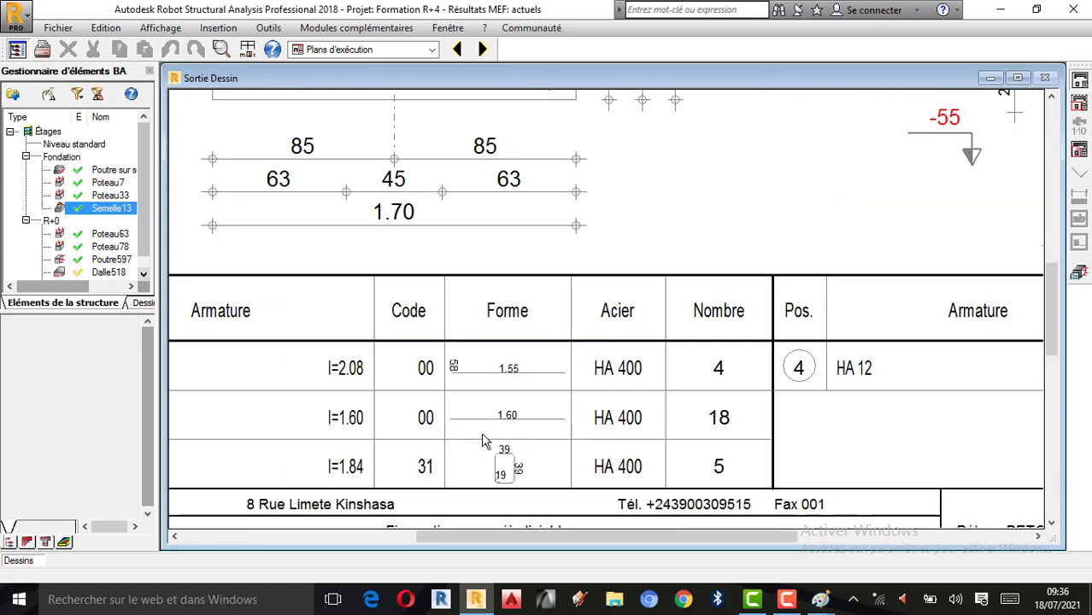
{"action": "scroll", "coordinate": [888, 258], "scroll_direction": "up", "scroll_amount": 4}
{"action": "scroll", "coordinate": [899, 256], "scroll_direction": "down", "scroll_amount": 3}
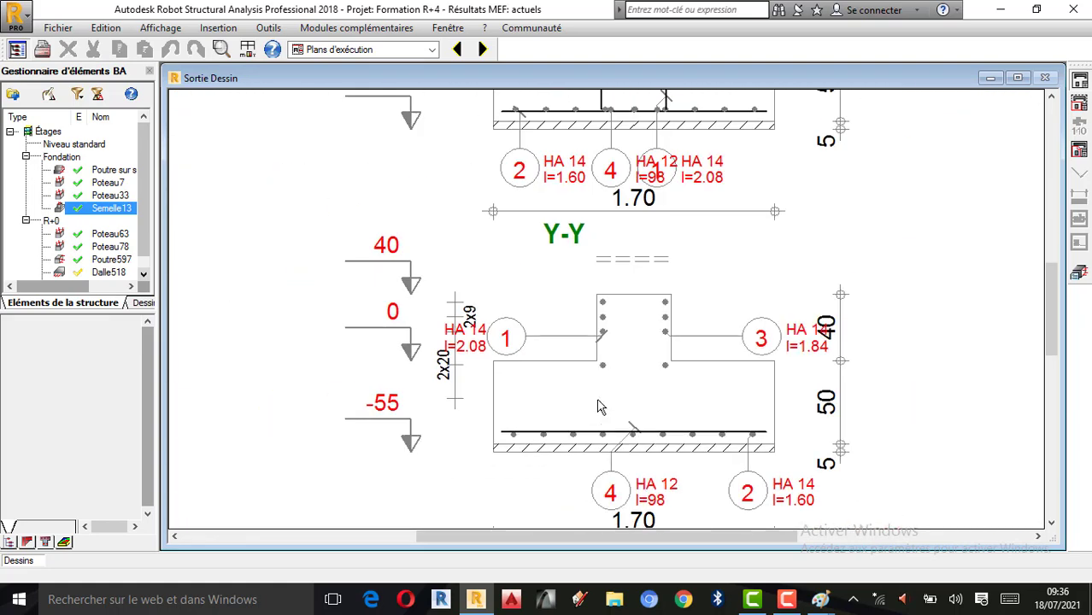
{"action": "scroll", "coordinate": [603, 250], "scroll_direction": "up", "scroll_amount": 3}
{"action": "scroll", "coordinate": [602, 250], "scroll_direction": "up", "scroll_amount": 1}
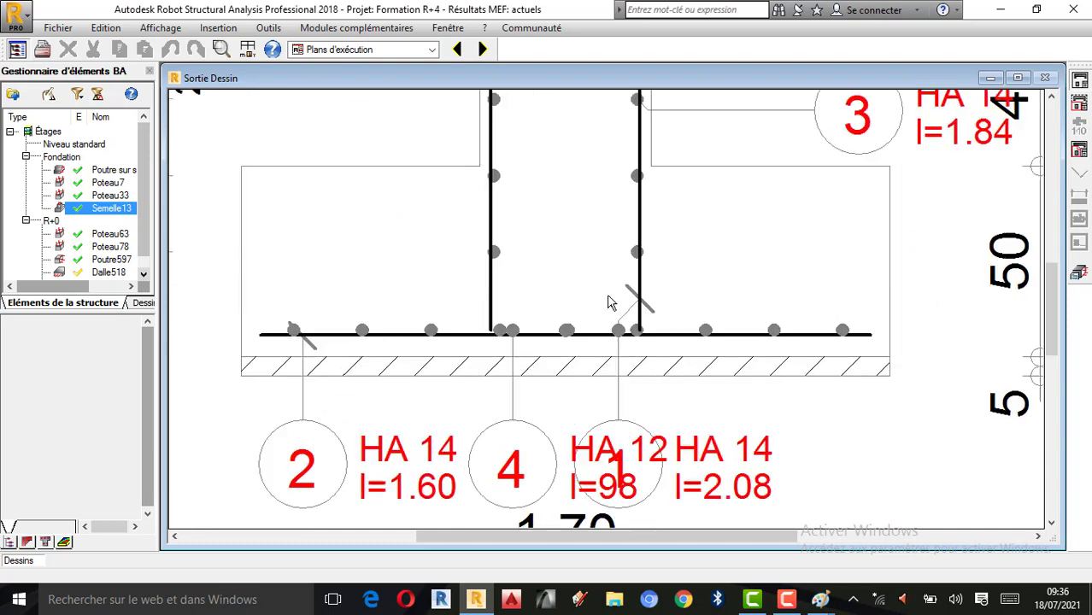
{"action": "scroll", "coordinate": [609, 300], "scroll_direction": "down", "scroll_amount": 3}
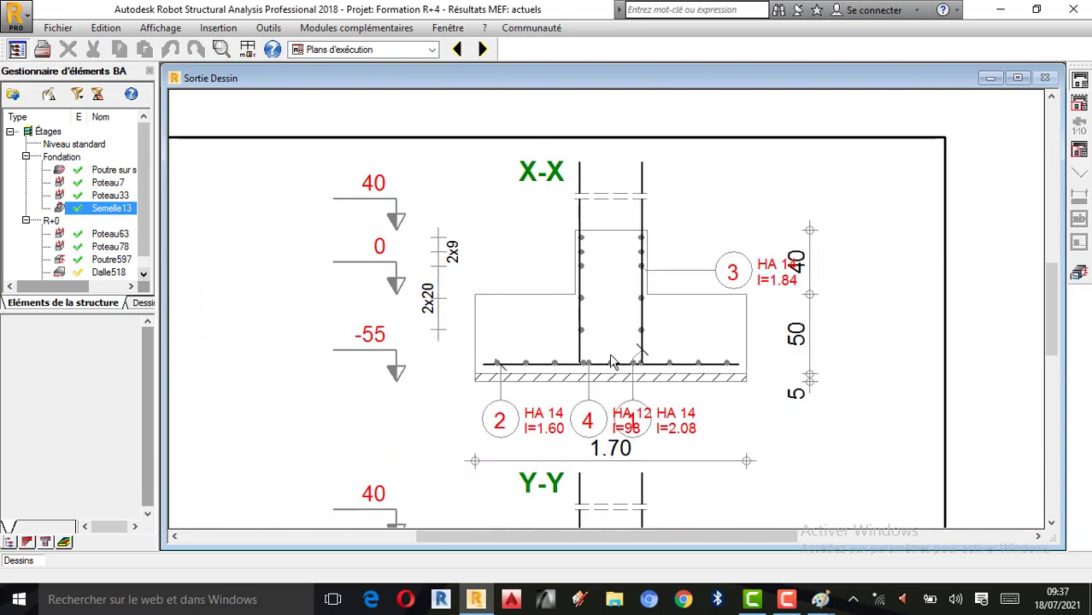
- Open the Semelle13 calculation note and read its design standards, geometry, materials, loads and load combinations
{"action": "left_click", "coordinate": [1079, 275]}
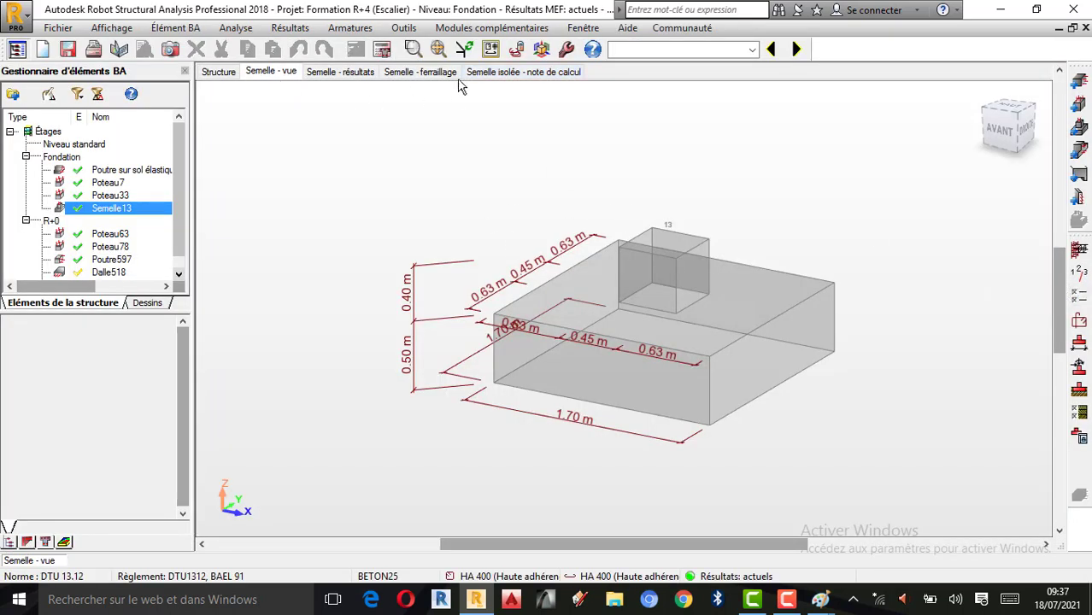
{"action": "left_click", "coordinate": [526, 75]}
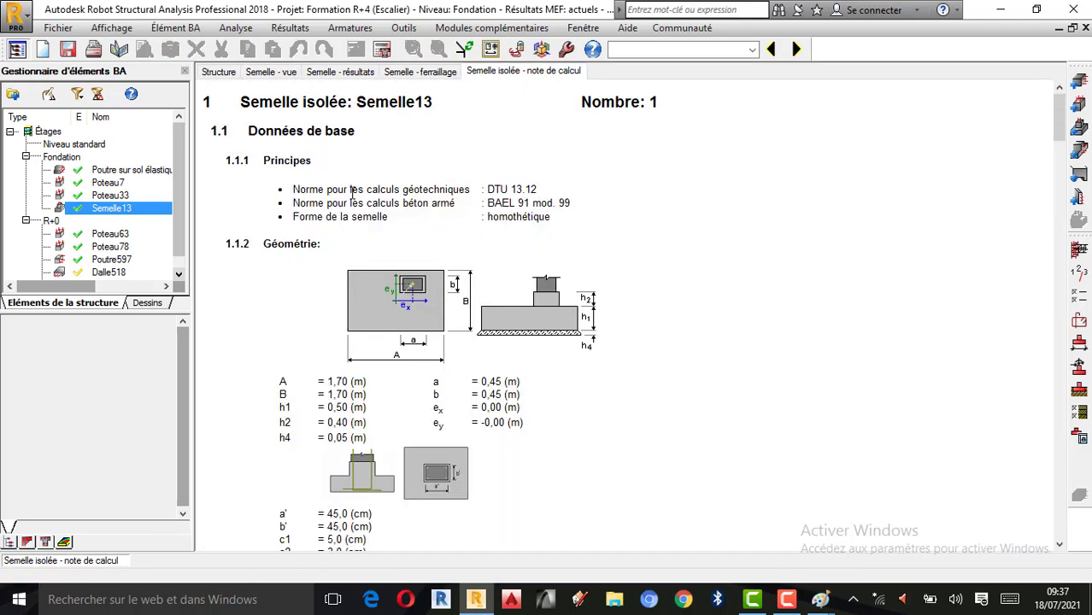
{"action": "scroll", "coordinate": [434, 157], "scroll_direction": "down", "scroll_amount": 5}
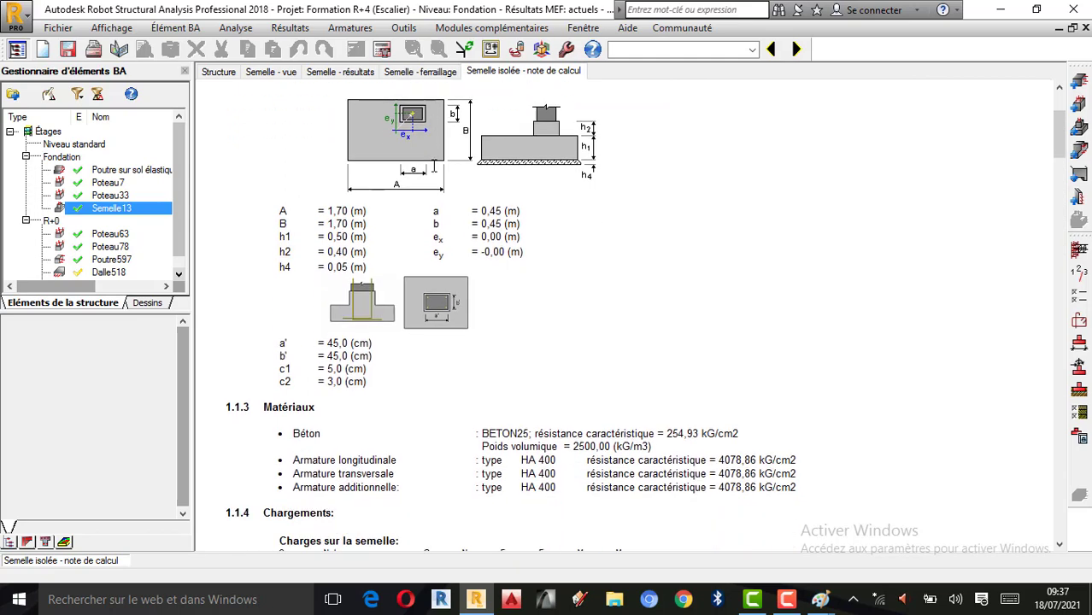
{"action": "scroll", "coordinate": [434, 167], "scroll_direction": "down", "scroll_amount": 5}
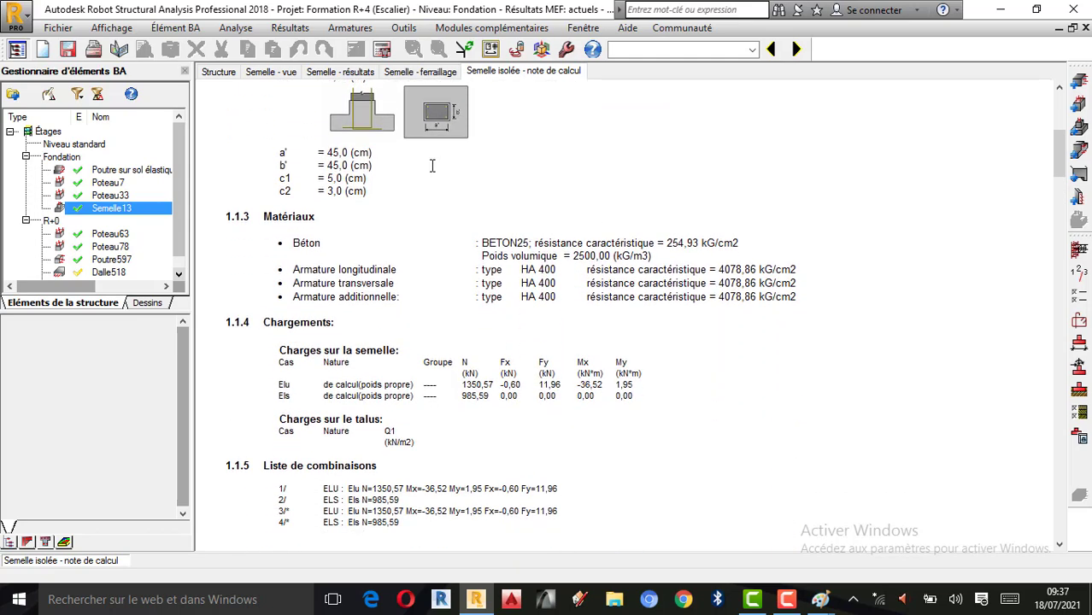
{"action": "scroll", "coordinate": [432, 165], "scroll_direction": "down", "scroll_amount": 3}
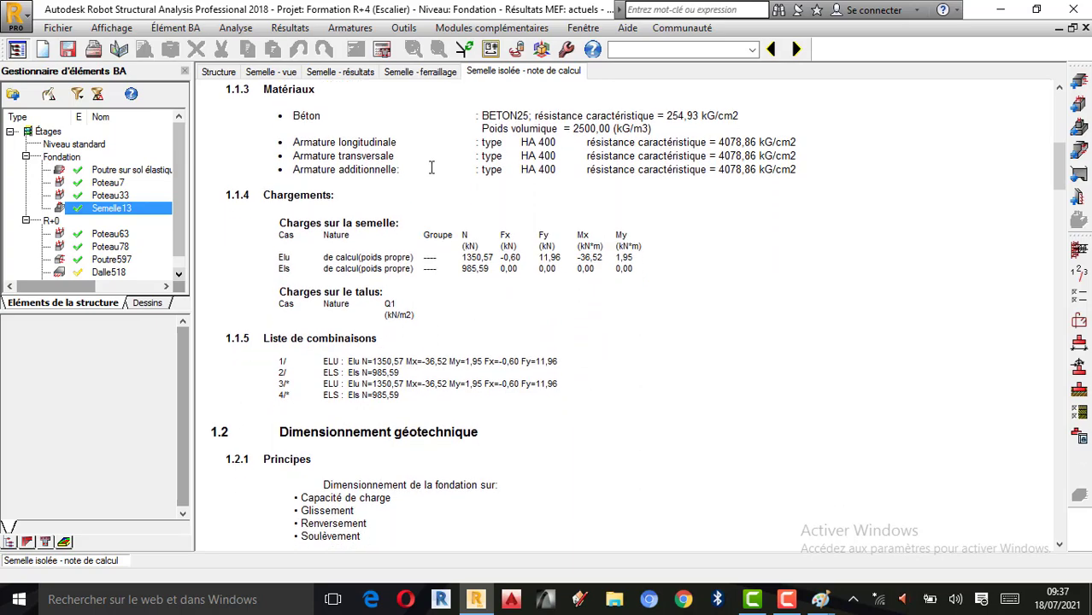
{"action": "scroll", "coordinate": [432, 167], "scroll_direction": "down", "scroll_amount": 1}
{"action": "scroll", "coordinate": [366, 195], "scroll_direction": "up", "scroll_amount": 4}
{"action": "scroll", "coordinate": [334, 181], "scroll_direction": "up", "scroll_amount": 3}
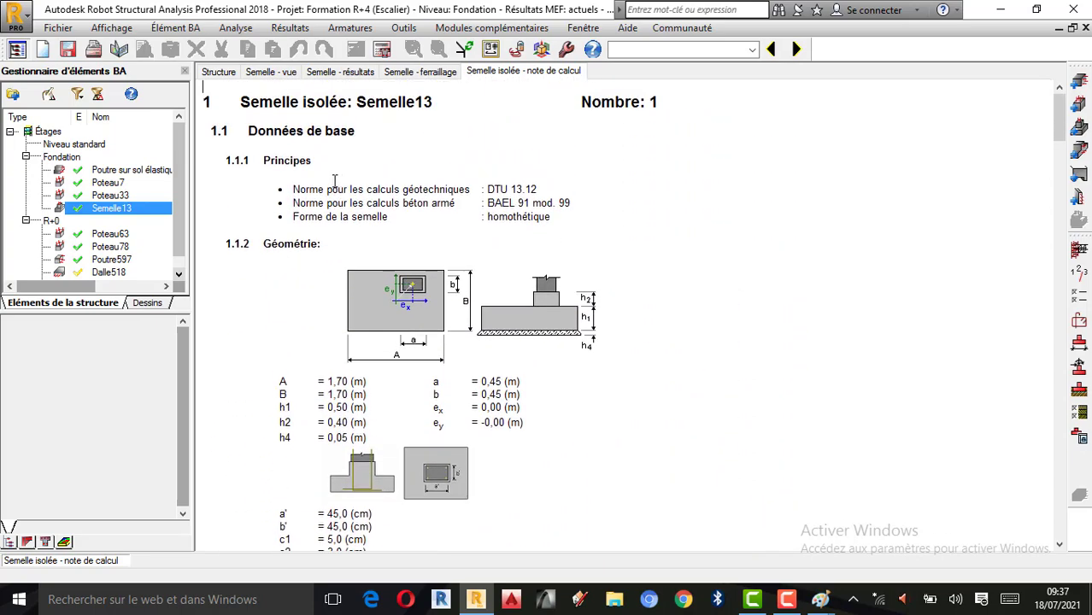
{"action": "scroll", "coordinate": [455, 267], "scroll_direction": "down", "scroll_amount": 4}
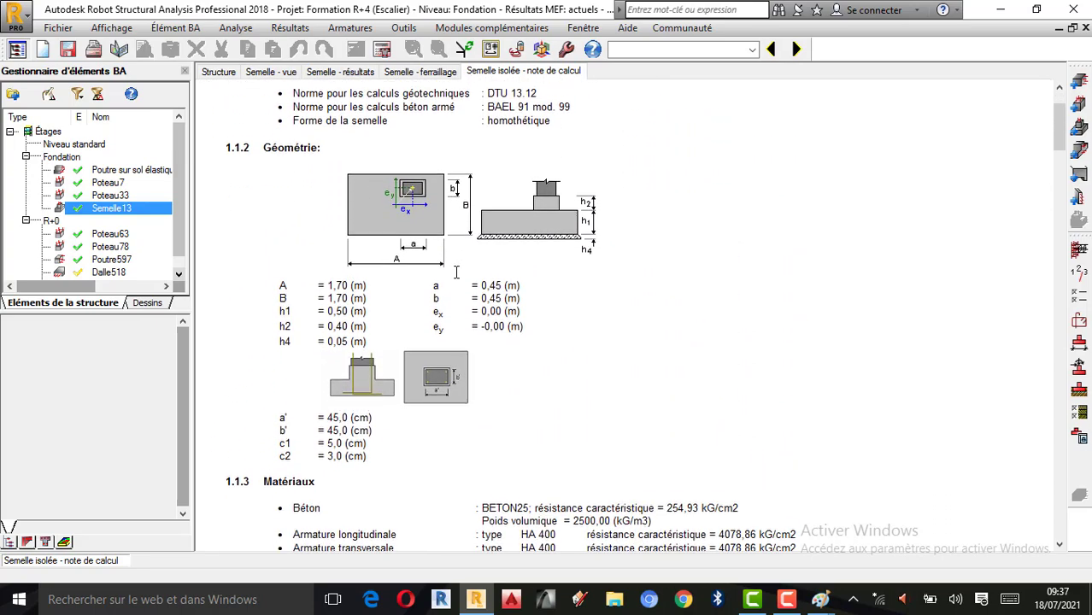
{"action": "scroll", "coordinate": [457, 309], "scroll_direction": "down", "scroll_amount": 8}
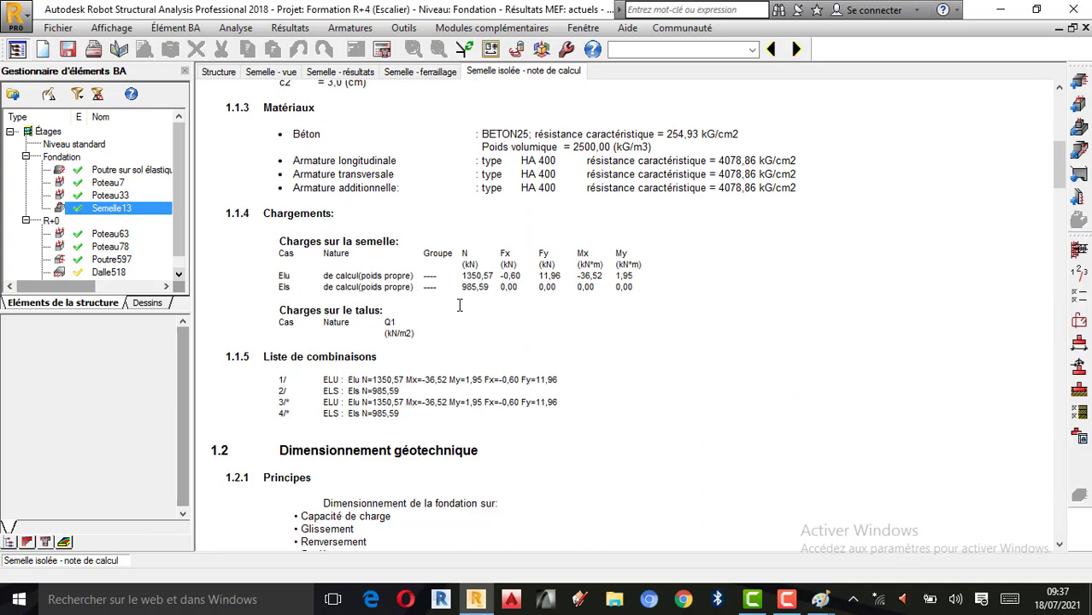
{"action": "scroll", "coordinate": [359, 218], "scroll_direction": "up", "scroll_amount": 5}
{"action": "scroll", "coordinate": [316, 212], "scroll_direction": "down", "scroll_amount": 4}
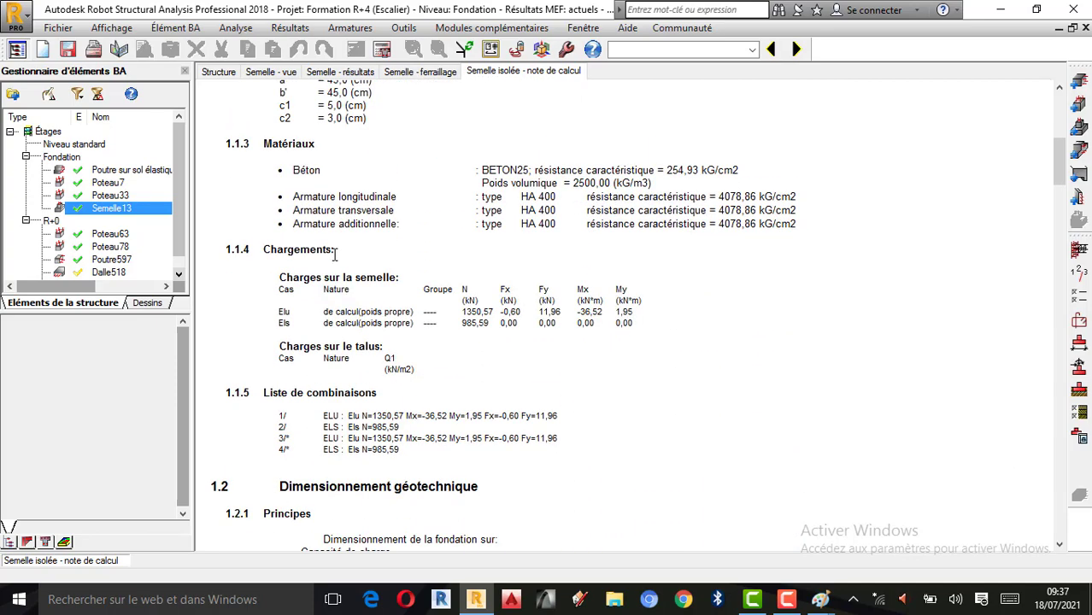
{"action": "scroll", "coordinate": [335, 255], "scroll_direction": "down", "scroll_amount": 2}
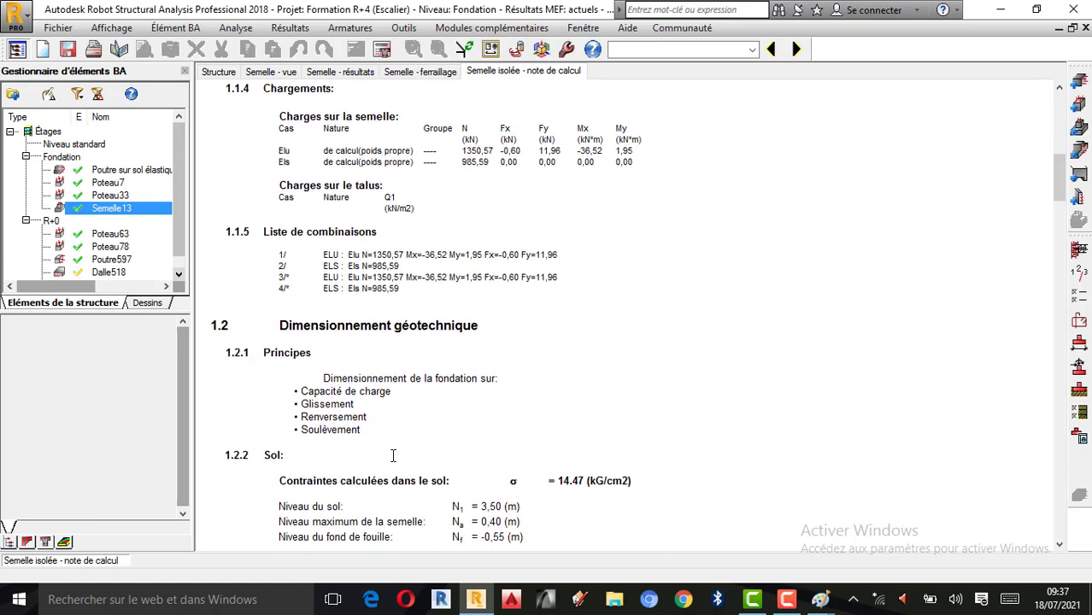
- Highlight the calculated soil stress in the geotechnical section and read the properties of the five soil layers
{"action": "scroll", "coordinate": [368, 453], "scroll_direction": "down", "scroll_amount": 1}
{"action": "mouse_move", "coordinate": [623, 453]}
{"action": "left_mouse_down"}
{"action": "mouse_move", "coordinate": [494, 445]}
{"action": "mouse_move", "coordinate": [633, 444]}
{"action": "left_mouse_up"}
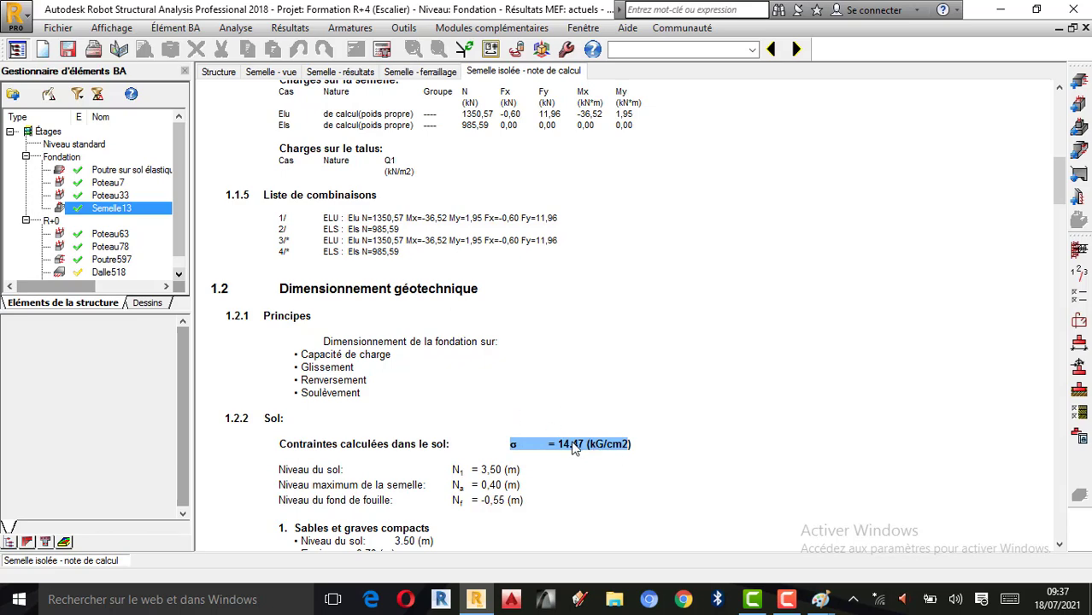
{"action": "scroll", "coordinate": [573, 440], "scroll_direction": "down", "scroll_amount": 5}
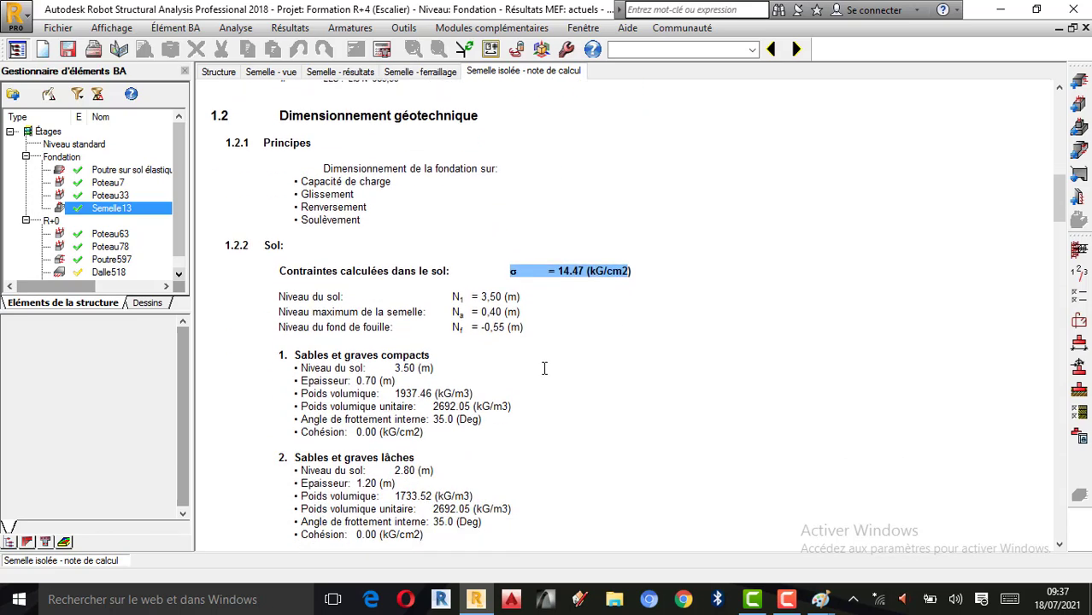
{"action": "scroll", "coordinate": [538, 359], "scroll_direction": "down", "scroll_amount": 6}
{"action": "scroll", "coordinate": [525, 346], "scroll_direction": "up", "scroll_amount": 3}
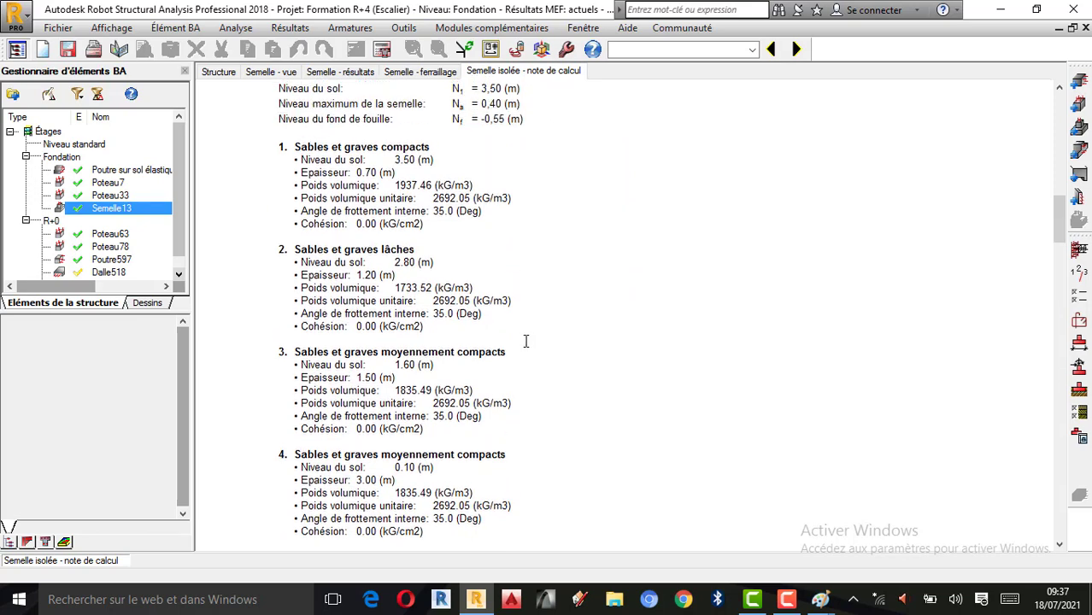
{"action": "scroll", "coordinate": [521, 339], "scroll_direction": "down", "scroll_amount": 3}
{"action": "scroll", "coordinate": [521, 339], "scroll_direction": "up", "scroll_amount": 3}
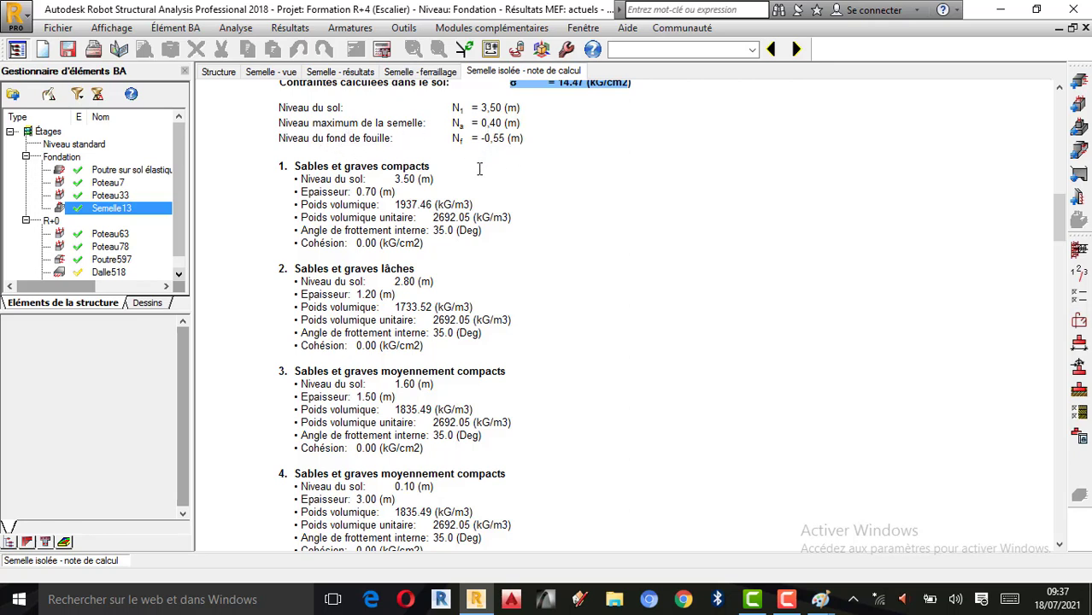
{"action": "scroll", "coordinate": [853, 424], "scroll_direction": "down", "scroll_amount": 1}
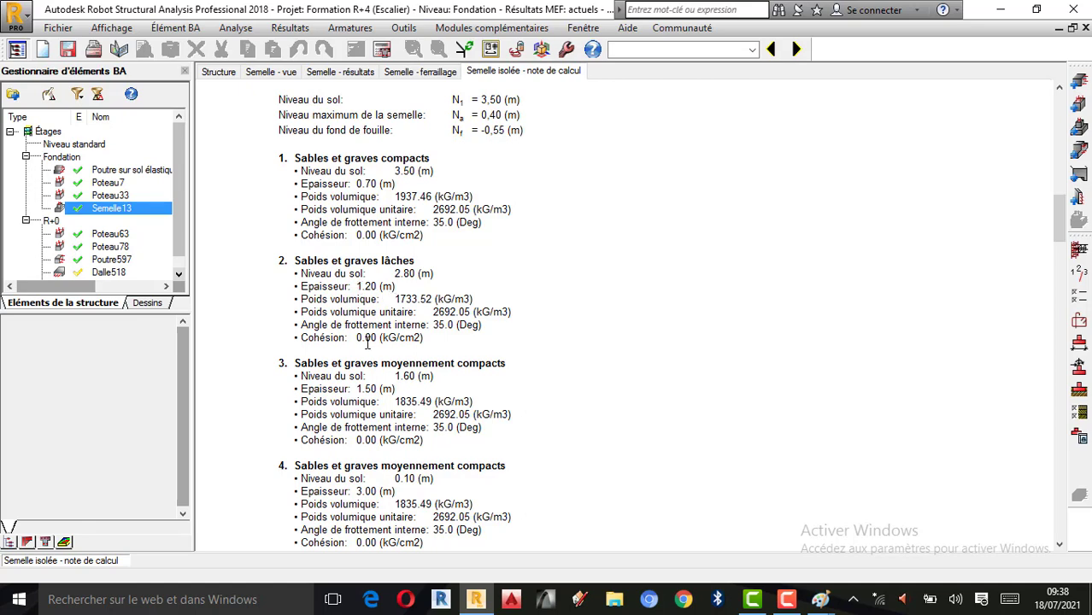
{"action": "scroll", "coordinate": [368, 342], "scroll_direction": "down", "scroll_amount": 1}
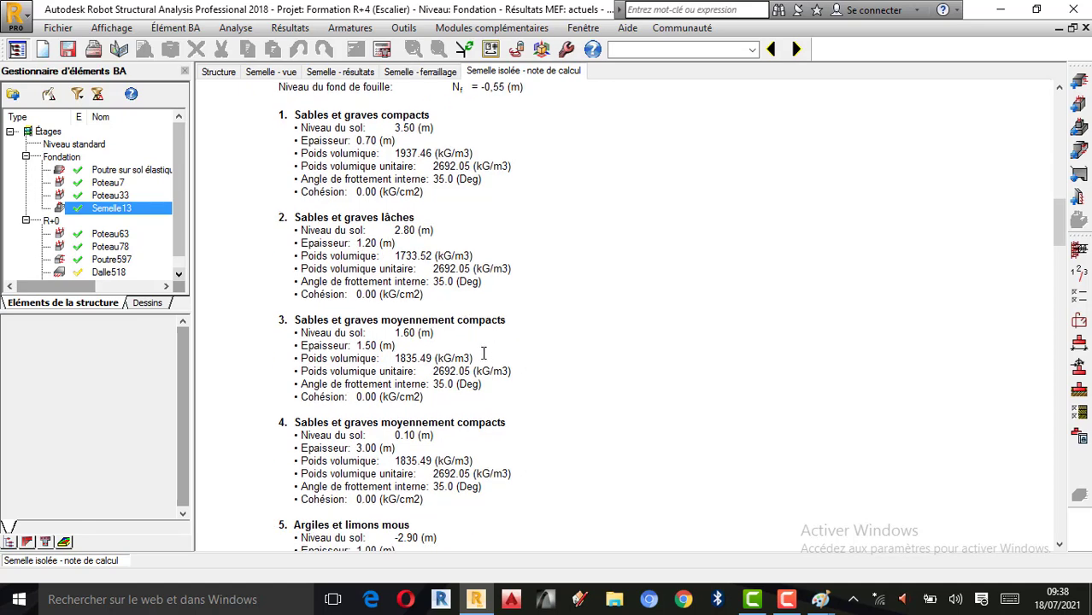
{"action": "scroll", "coordinate": [359, 384], "scroll_direction": "down", "scroll_amount": 1}
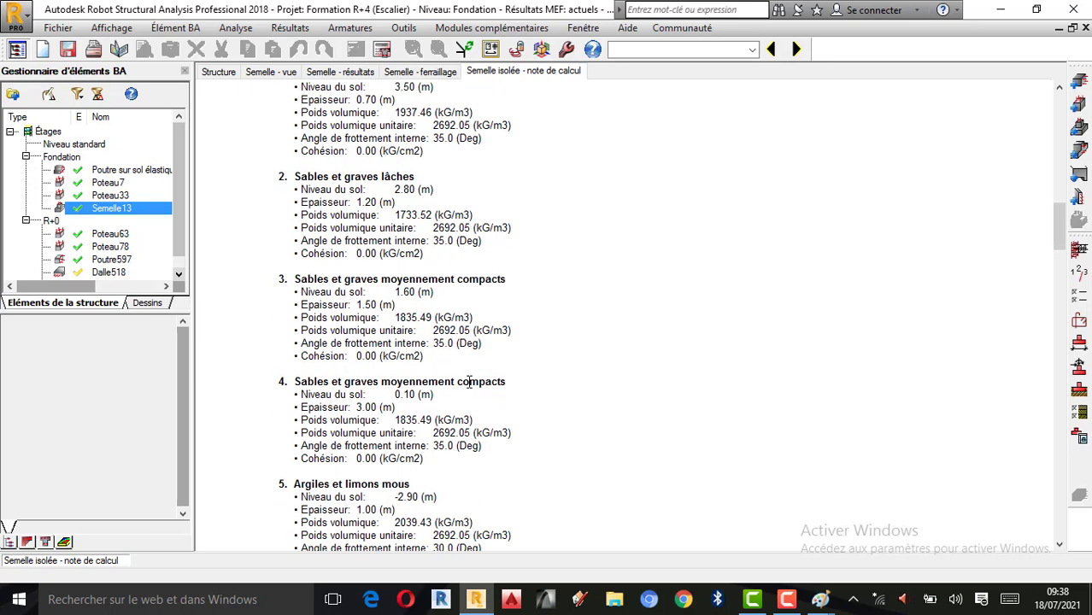
{"action": "scroll", "coordinate": [435, 396], "scroll_direction": "down", "scroll_amount": 3}
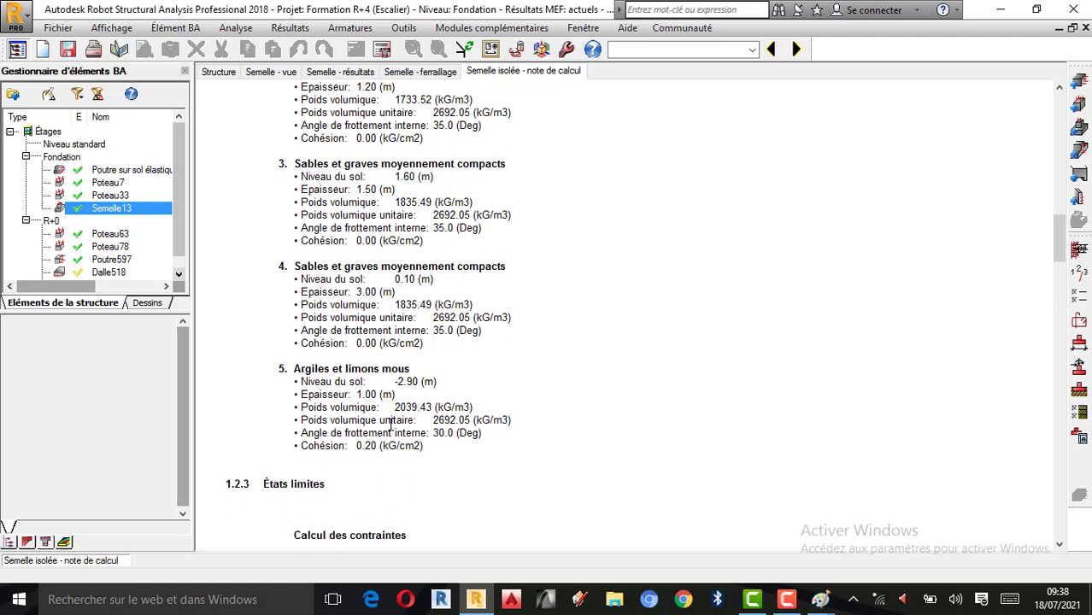
{"action": "scroll", "coordinate": [391, 425], "scroll_direction": "down", "scroll_amount": 1}
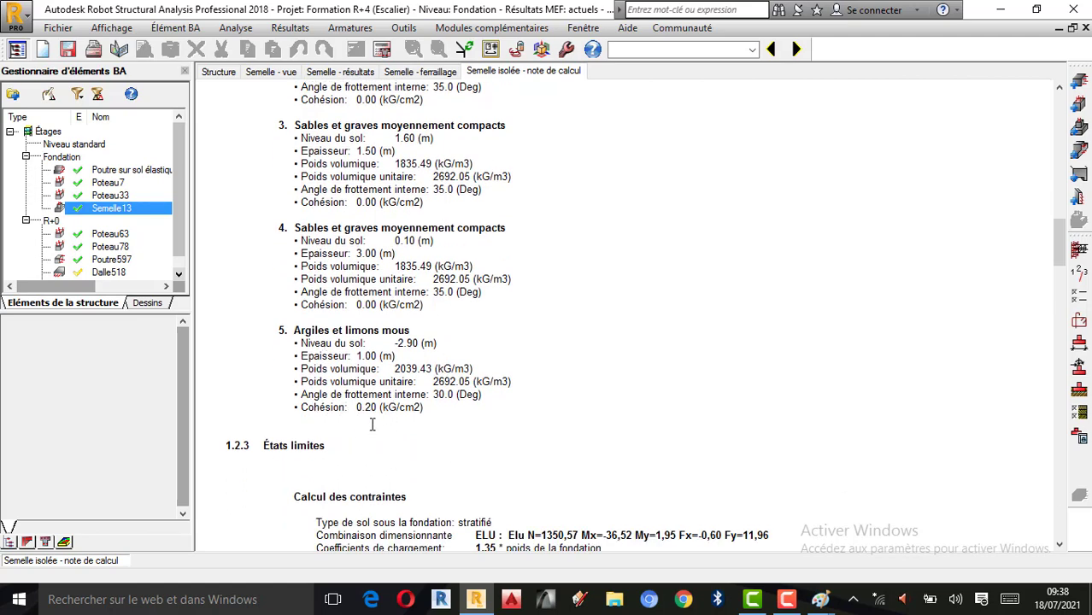
- Skim the limit-state checks and final quantities in the note, then view the footing's soil stress and stability results
{"action": "scroll", "coordinate": [385, 420], "scroll_direction": "down", "scroll_amount": 8}
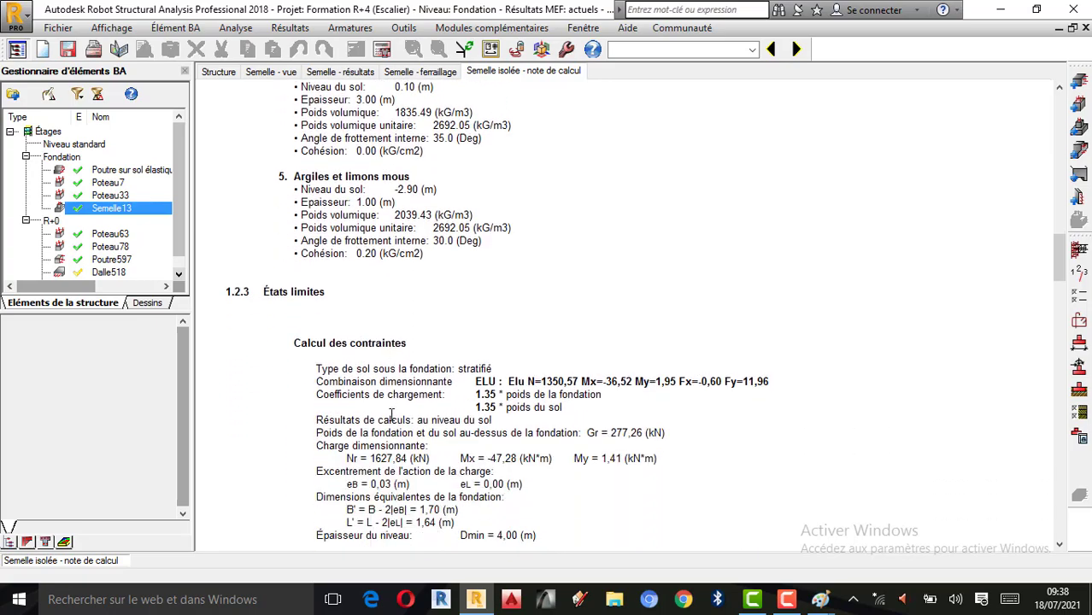
{"action": "scroll", "coordinate": [390, 414], "scroll_direction": "down", "scroll_amount": 20}
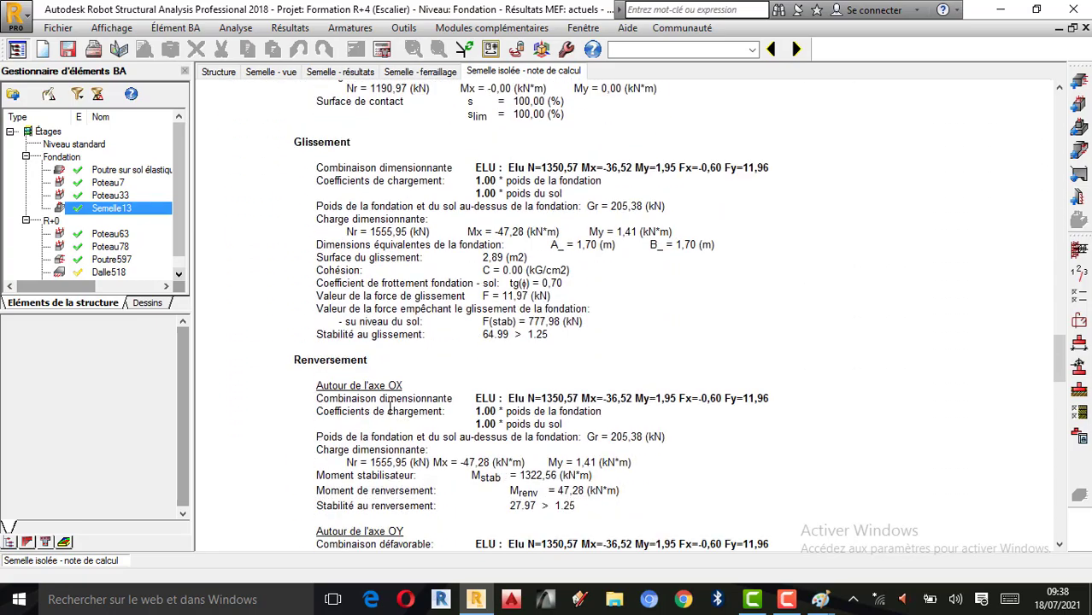
{"action": "scroll", "coordinate": [391, 408], "scroll_direction": "down", "scroll_amount": 20}
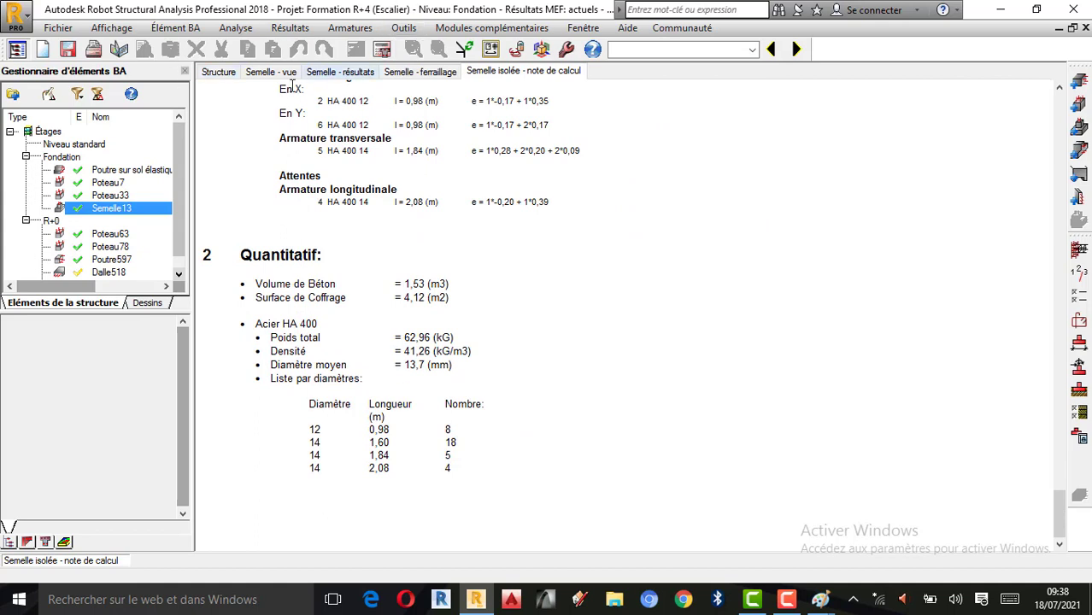
{"action": "left_click", "coordinate": [339, 71]}
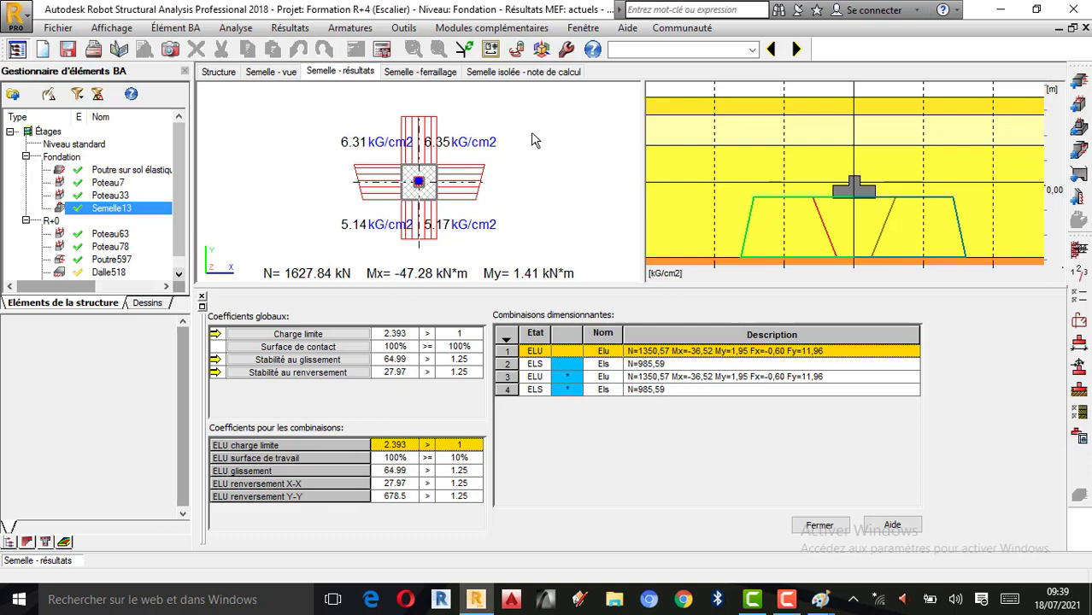
- Show the Semelle13 reinforcement with the bar table and properties pane closed, and turn the plan view to the default 3D orientation
{"action": "left_click", "coordinate": [424, 73]}
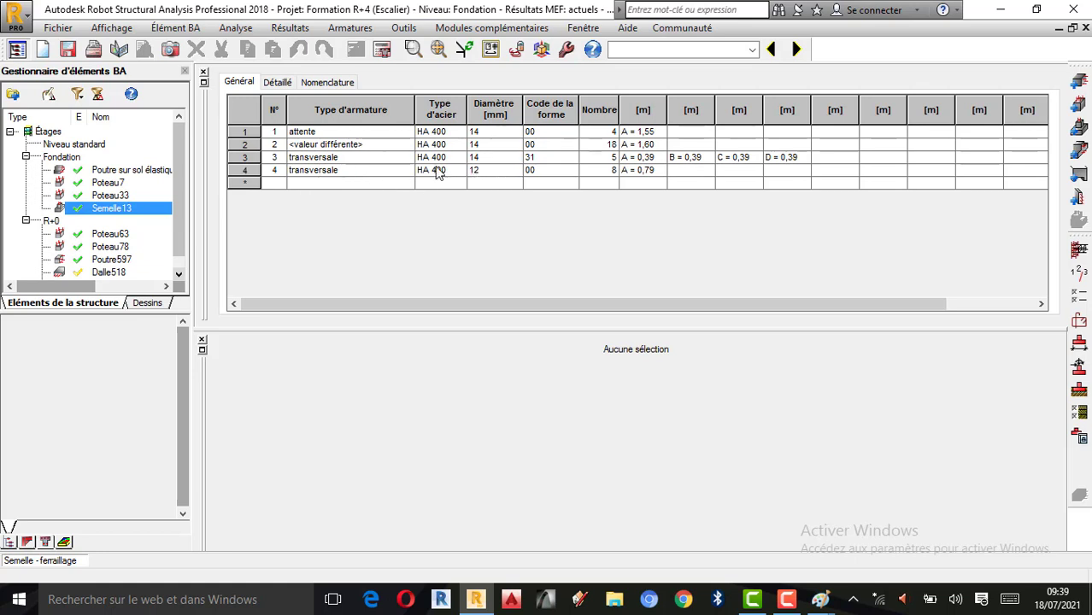
{"action": "left_click", "coordinate": [204, 74]}
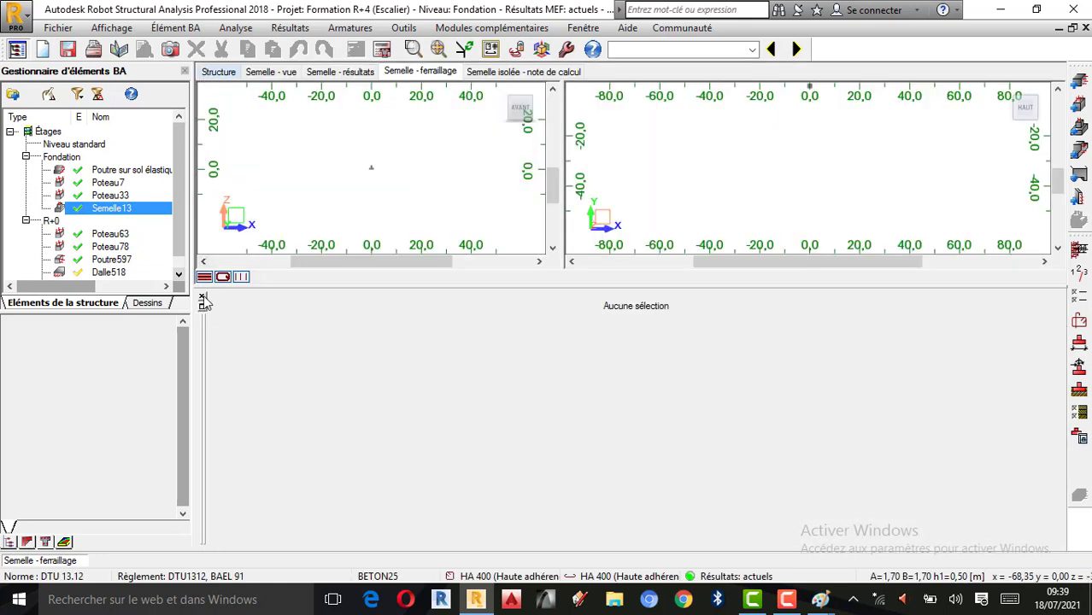
{"action": "left_click", "coordinate": [203, 300]}
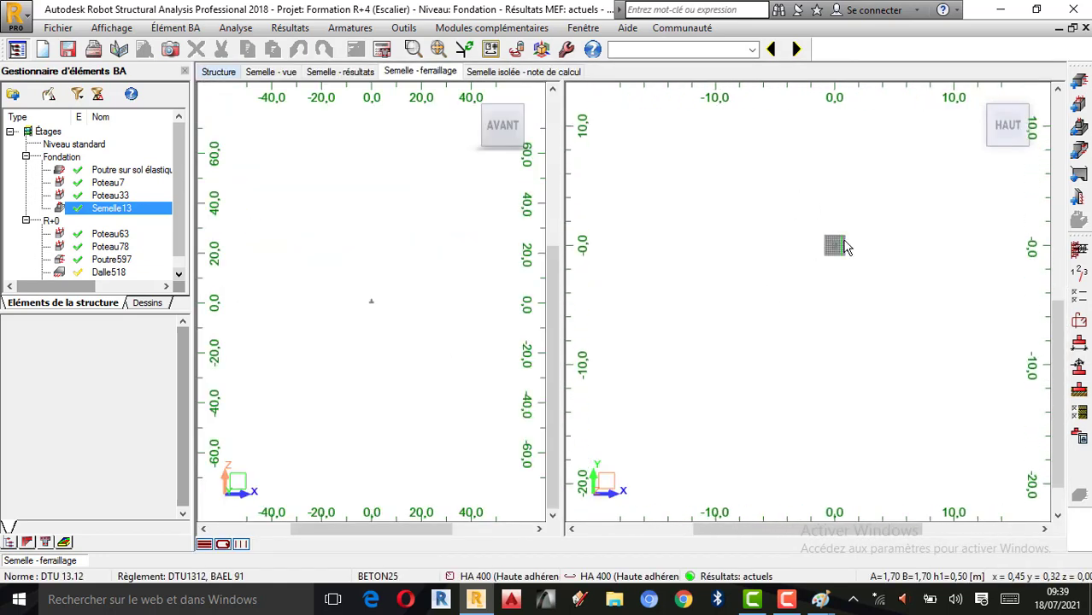
{"action": "scroll", "coordinate": [845, 243], "scroll_direction": "up", "scroll_amount": 11}
{"action": "scroll", "coordinate": [768, 322], "scroll_direction": "up", "scroll_amount": 1}
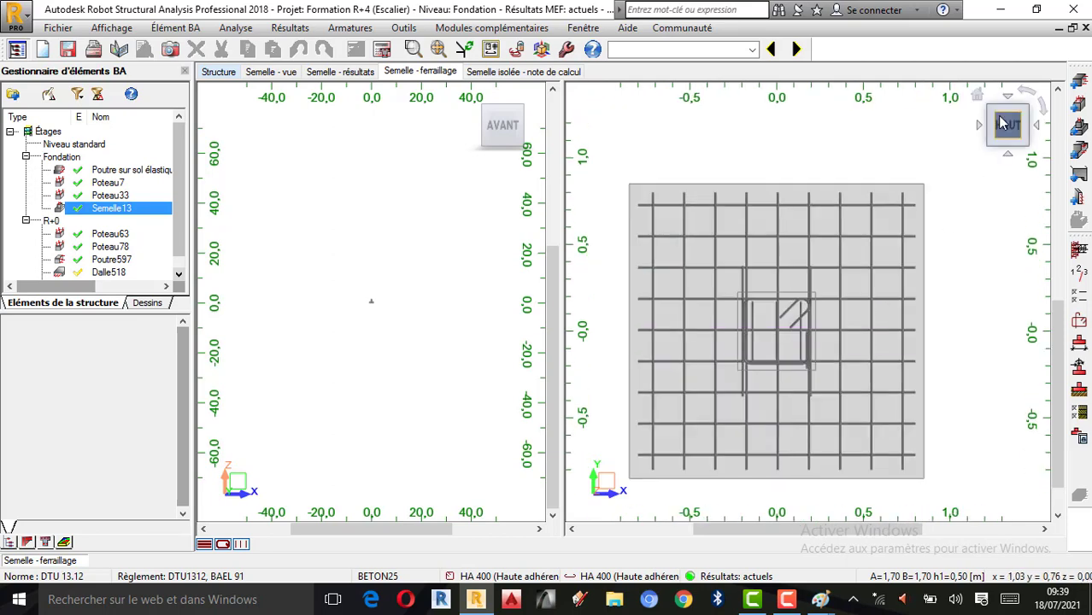
{"action": "left_click", "coordinate": [978, 95]}
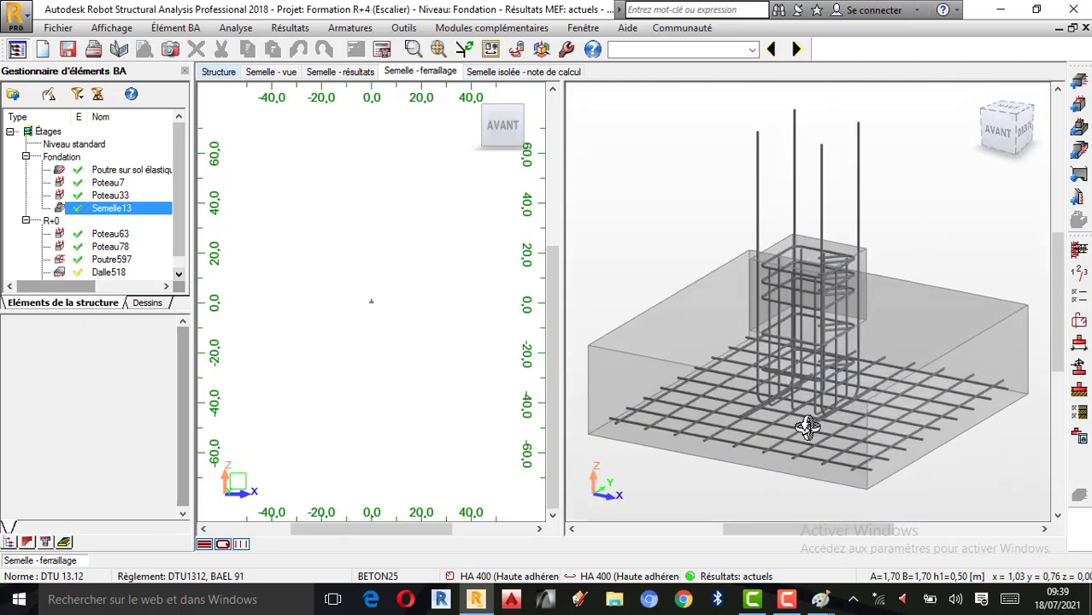
- Inspect the footing mesh, pedestal ties and starter bars of Semelle13 in the 3D and front elevation views
{"action": "scroll", "coordinate": [820, 336], "scroll_direction": "up", "scroll_amount": 2}
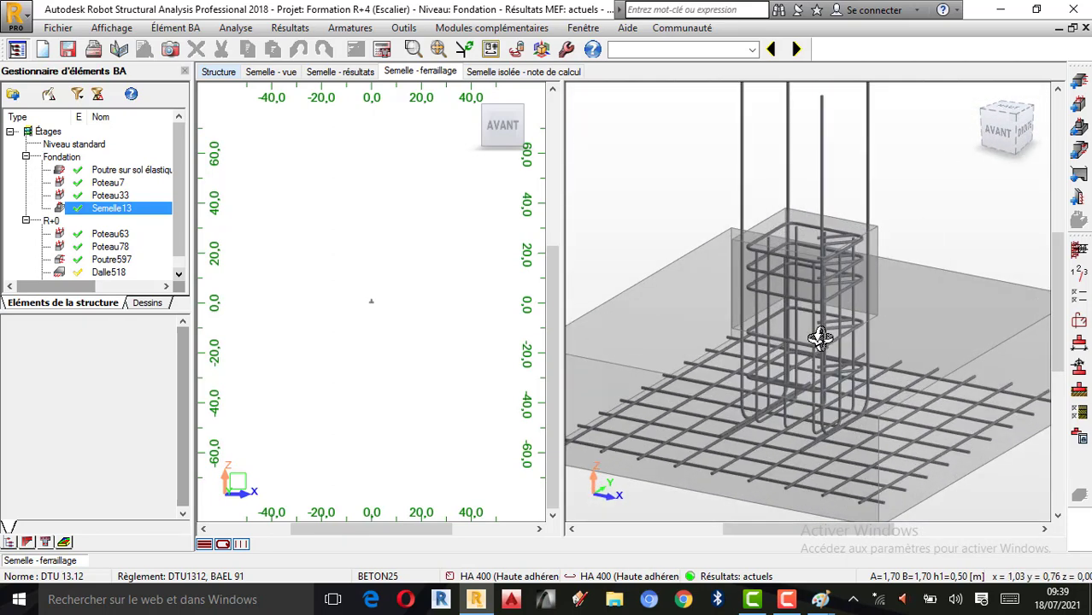
{"action": "scroll", "coordinate": [820, 336], "scroll_direction": "down", "scroll_amount": 1}
{"action": "scroll", "coordinate": [374, 310], "scroll_direction": "up", "scroll_amount": 6}
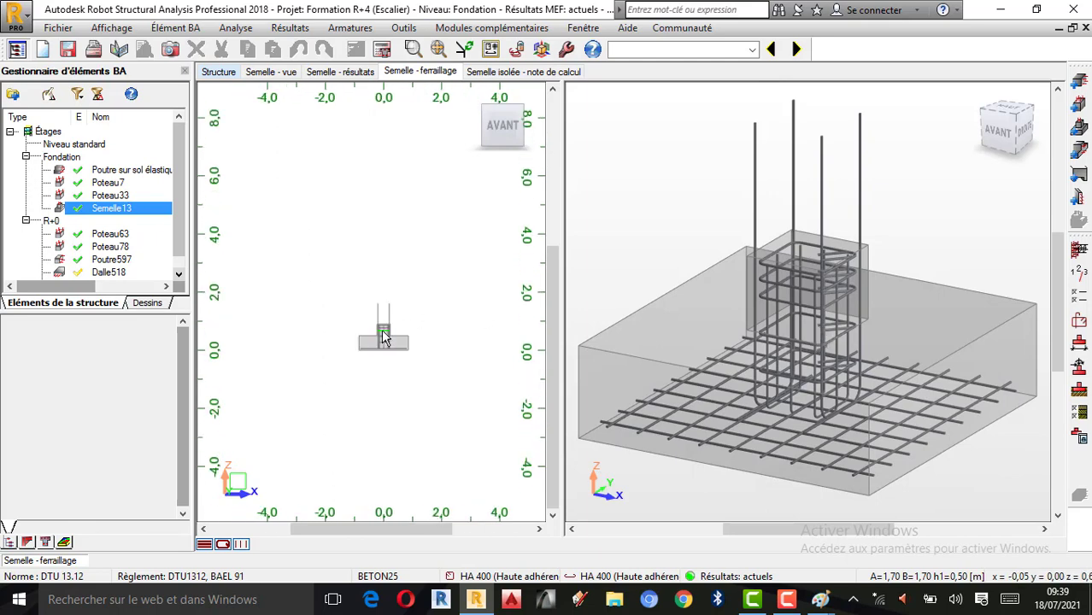
{"action": "scroll", "coordinate": [383, 336], "scroll_direction": "up", "scroll_amount": 5}
{"action": "scroll", "coordinate": [868, 372], "scroll_direction": "down", "scroll_amount": 1}
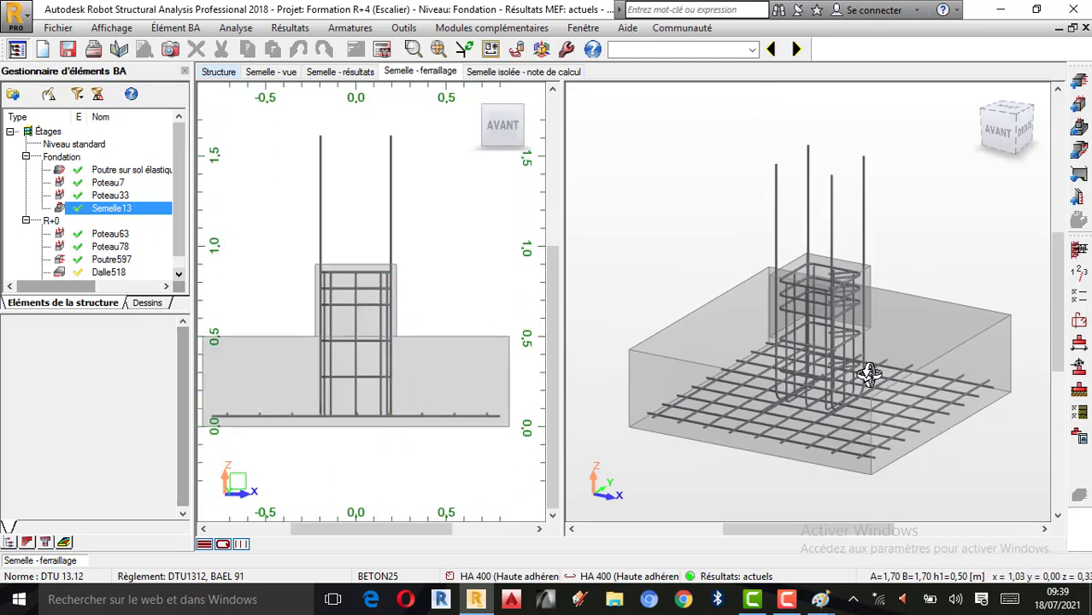
{"action": "scroll", "coordinate": [810, 373], "scroll_direction": "up", "scroll_amount": 2}
{"action": "scroll", "coordinate": [819, 339], "scroll_direction": "down", "scroll_amount": 1}
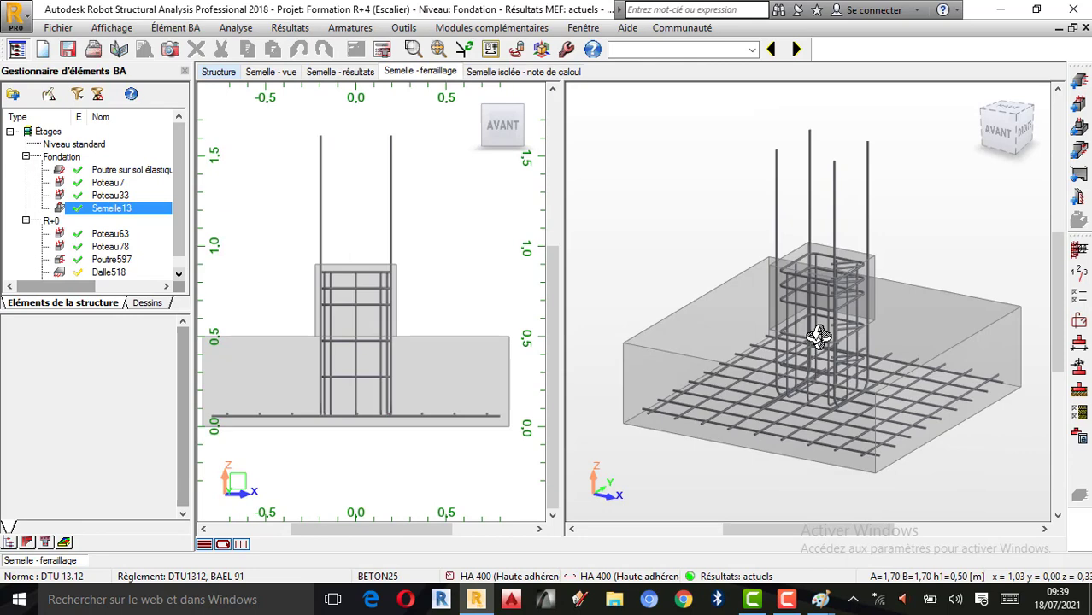
- Restrict the permitted transversal steel diameters in the calculation options to 6 and 8 mm
{"action": "left_click", "coordinate": [1080, 295]}
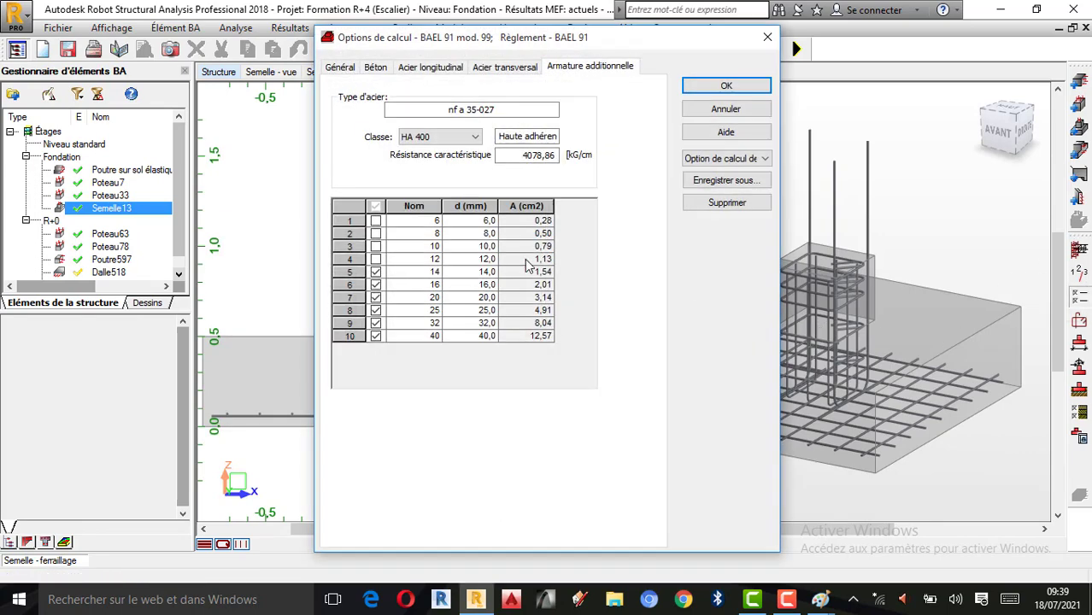
{"action": "left_click", "coordinate": [504, 67]}
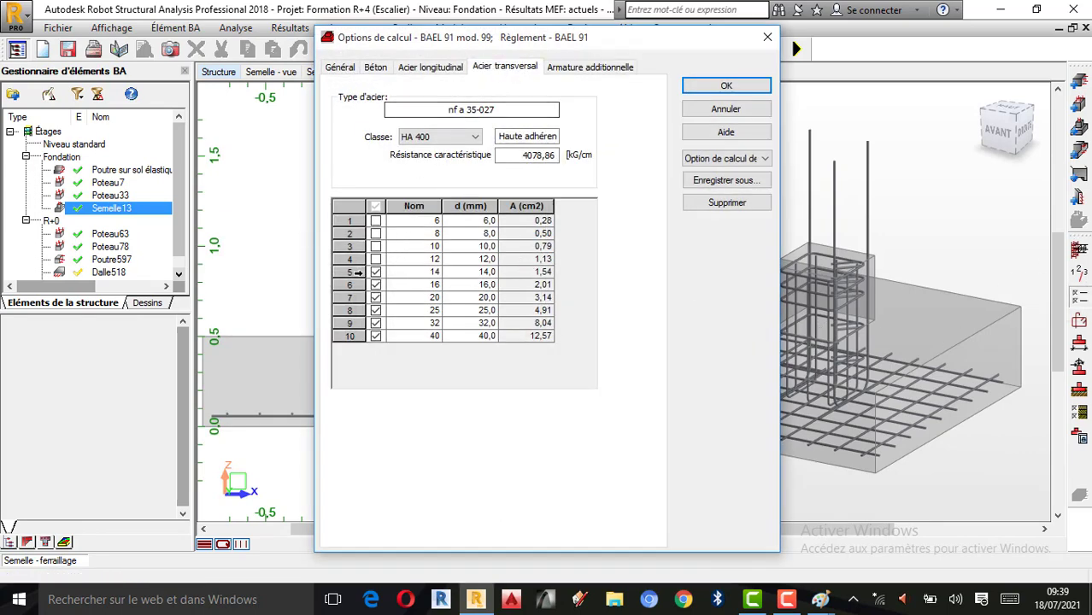
{"action": "left_click", "coordinate": [375, 206]}
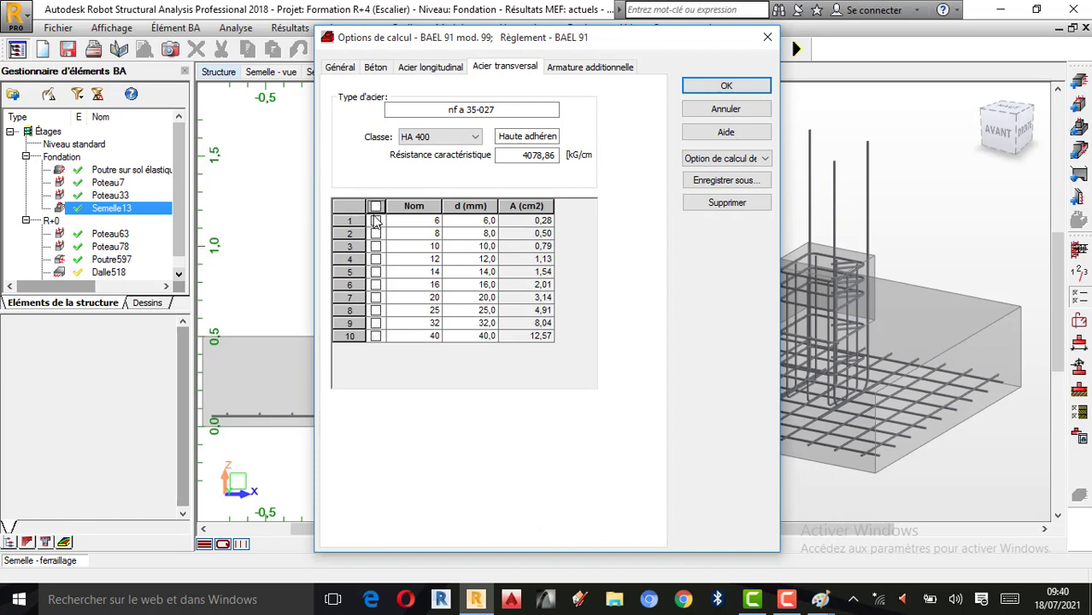
{"action": "left_click", "coordinate": [375, 220]}
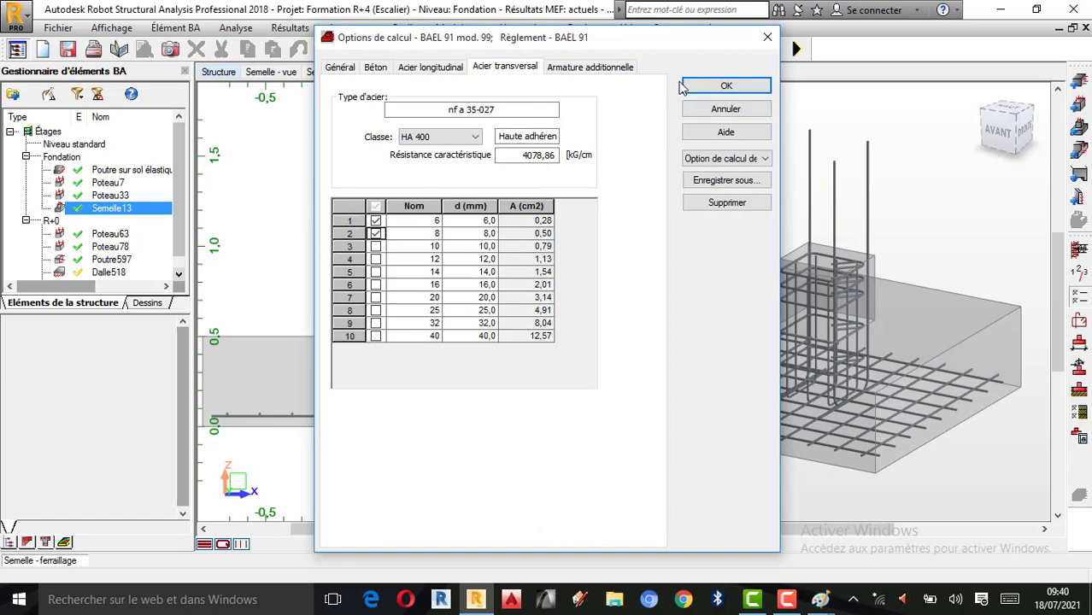
{"action": "left_click", "coordinate": [731, 86]}
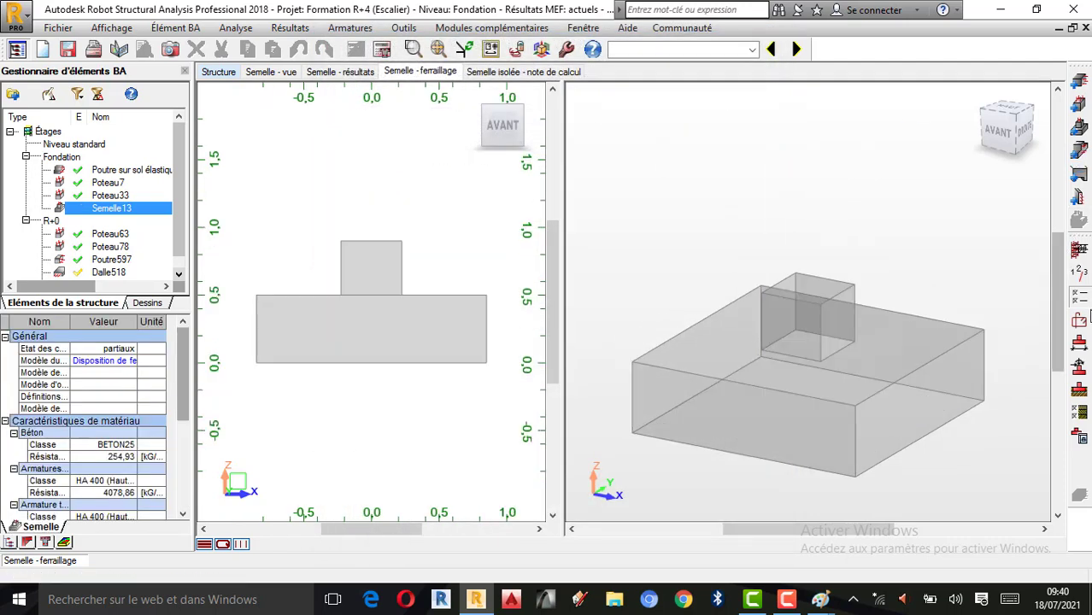
- In the reinforcement shapes settings, disable hooks only when necessary and set the minimum hook base length to 5 cm
{"action": "left_click", "coordinate": [1083, 324]}
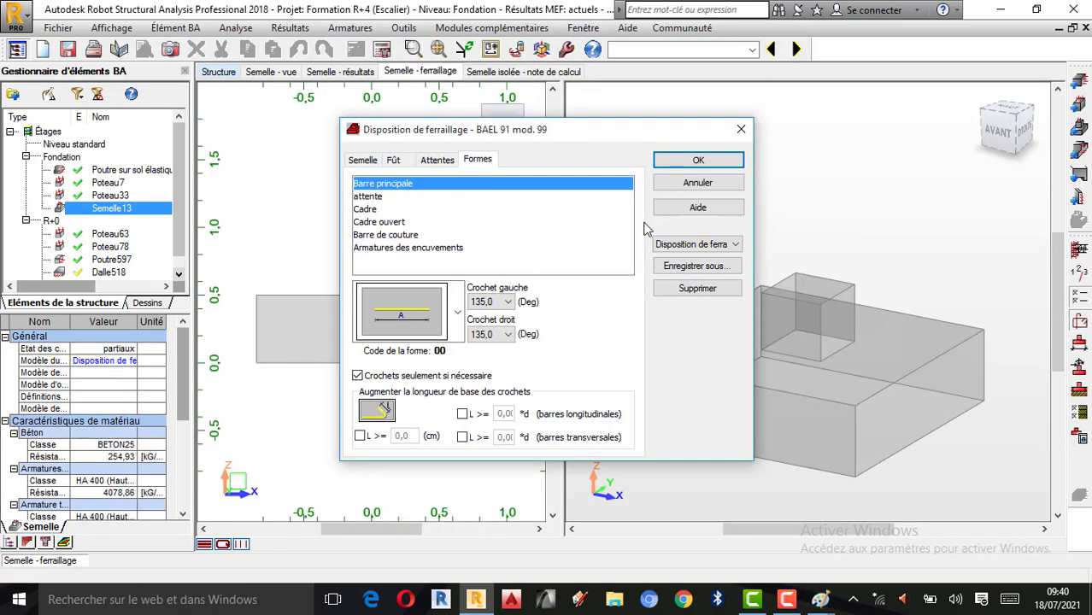
{"action": "left_click", "coordinate": [357, 376]}
{"action": "left_click", "coordinate": [360, 436]}
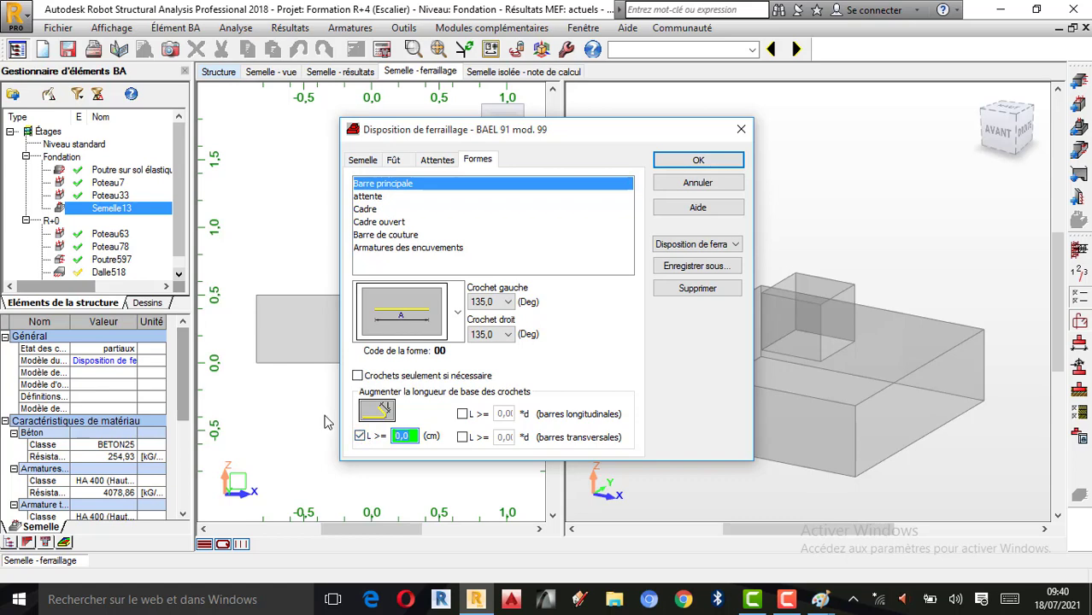
{"action": "double_click", "coordinate": [407, 437]}
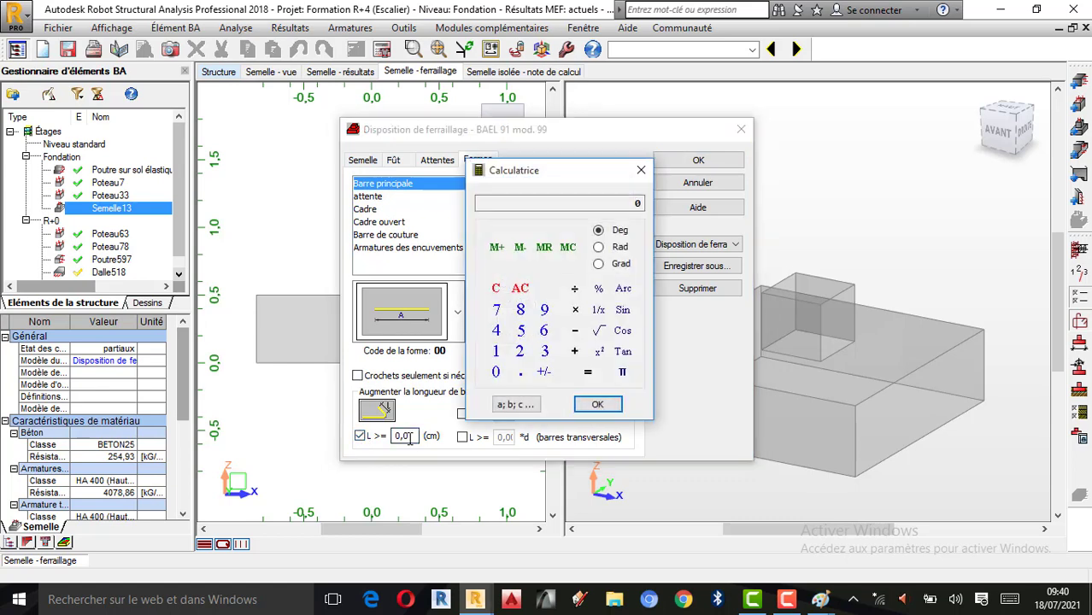
{"action": "type", "text": "5"}
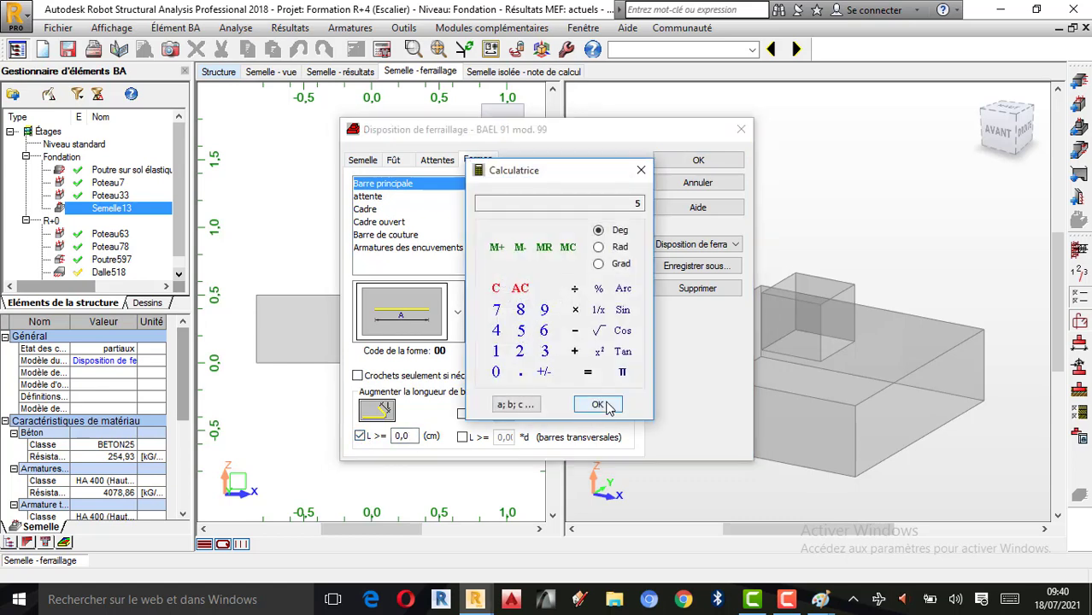
{"action": "left_click", "coordinate": [642, 170]}
- Set the left and right hooks of the main bar (Barre principale) to 90 degrees
{"action": "left_click", "coordinate": [507, 303]}
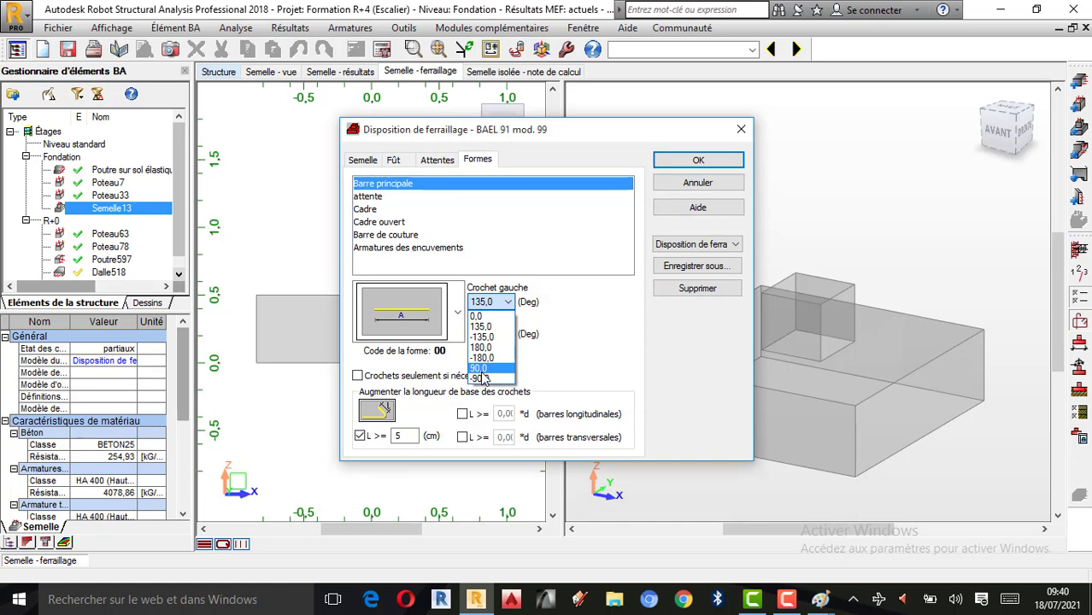
{"action": "left_click", "coordinate": [540, 346]}
{"action": "left_click", "coordinate": [497, 303]}
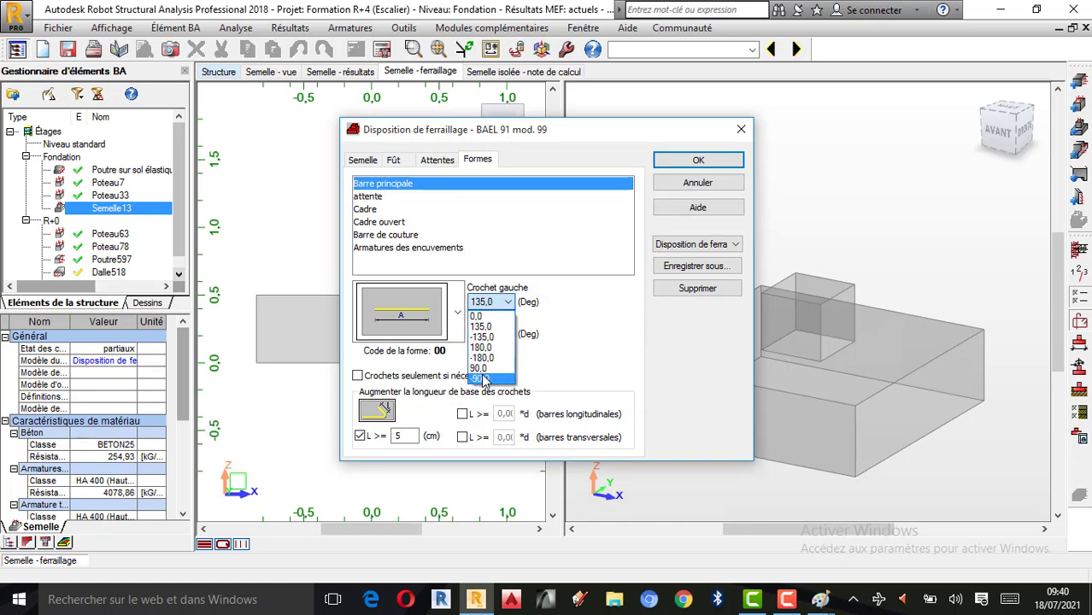
{"action": "left_click", "coordinate": [479, 368]}
{"action": "left_click", "coordinate": [496, 334]}
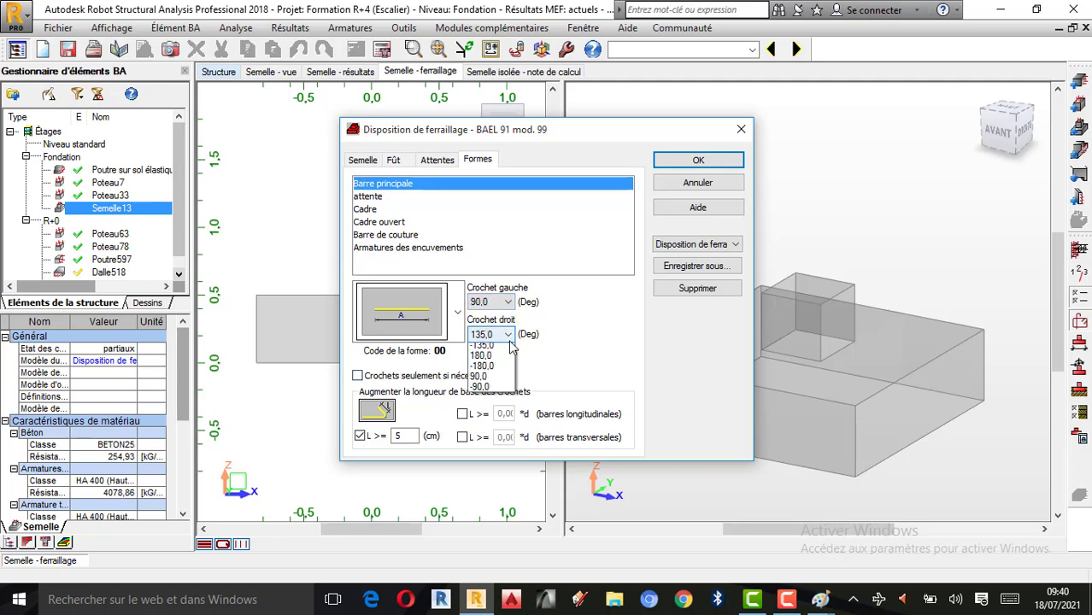
{"action": "left_click", "coordinate": [483, 400]}
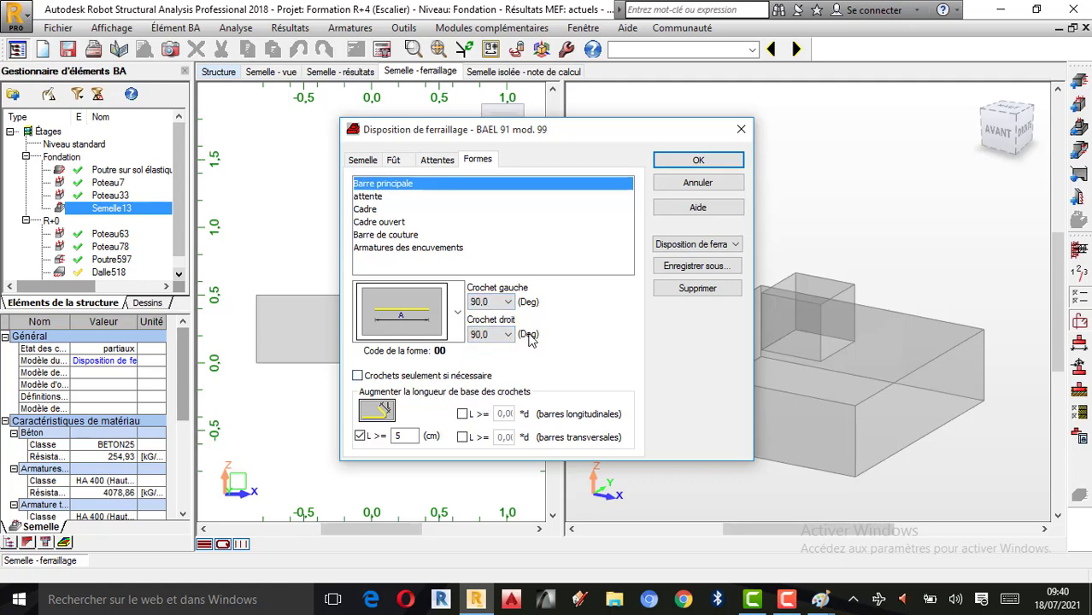
- Switch both main bar hooks to -90 degrees and apply the reinforcement arrangement
{"action": "left_click", "coordinate": [507, 301]}
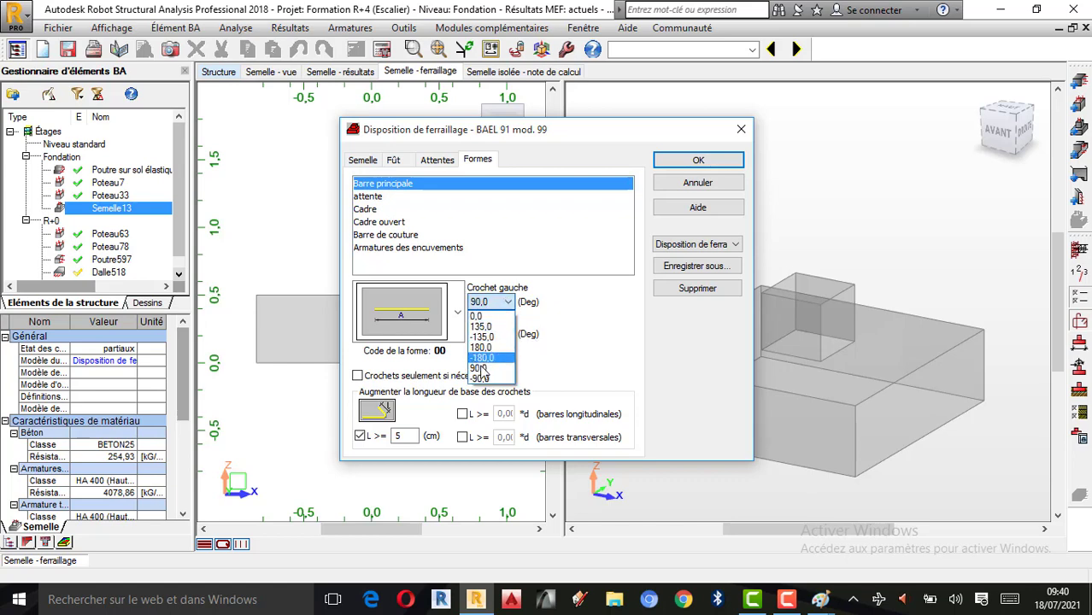
{"action": "left_click", "coordinate": [484, 379]}
{"action": "left_click", "coordinate": [500, 334]}
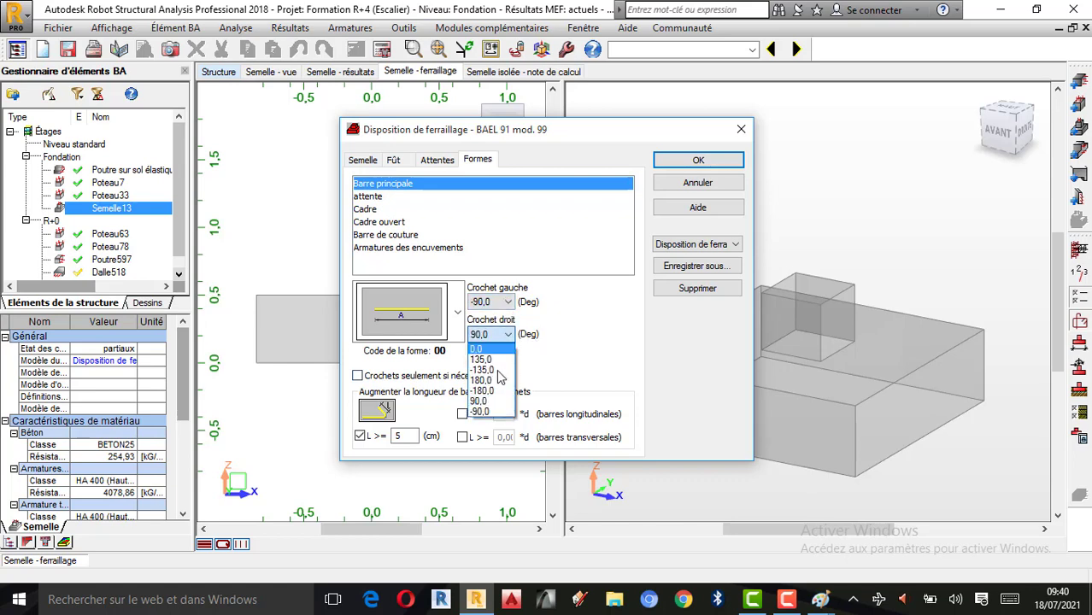
{"action": "left_click", "coordinate": [482, 411]}
{"action": "left_click", "coordinate": [713, 165]}
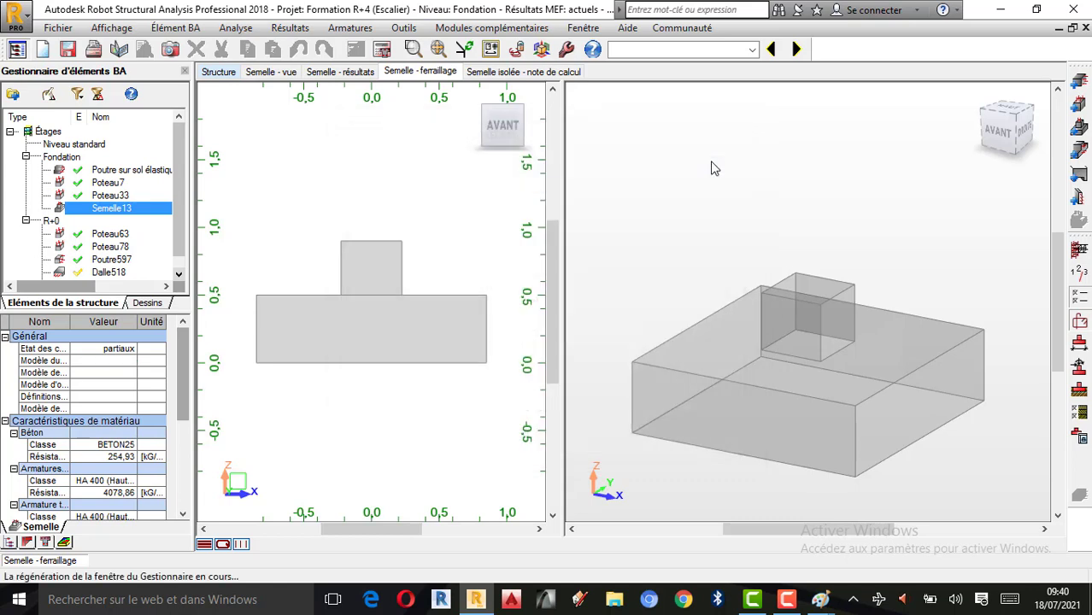
- Calculate Semelle13 with drawing generation enabled and return from the drawing to its reinforcement view
{"action": "left_click", "coordinate": [383, 49]}
{"action": "left_click", "coordinate": [433, 307]}
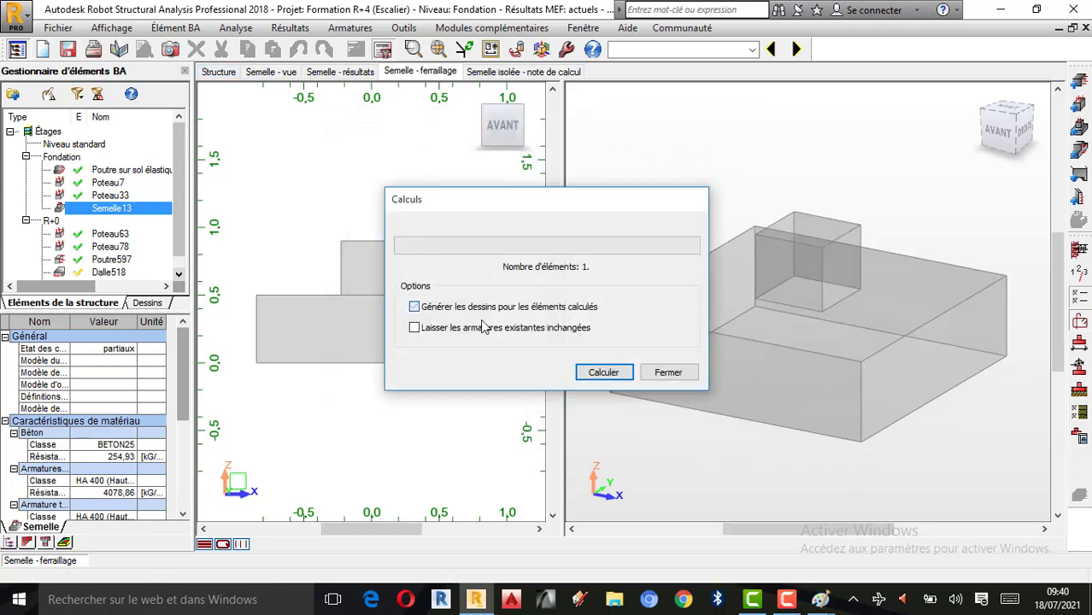
{"action": "left_click", "coordinate": [603, 371]}
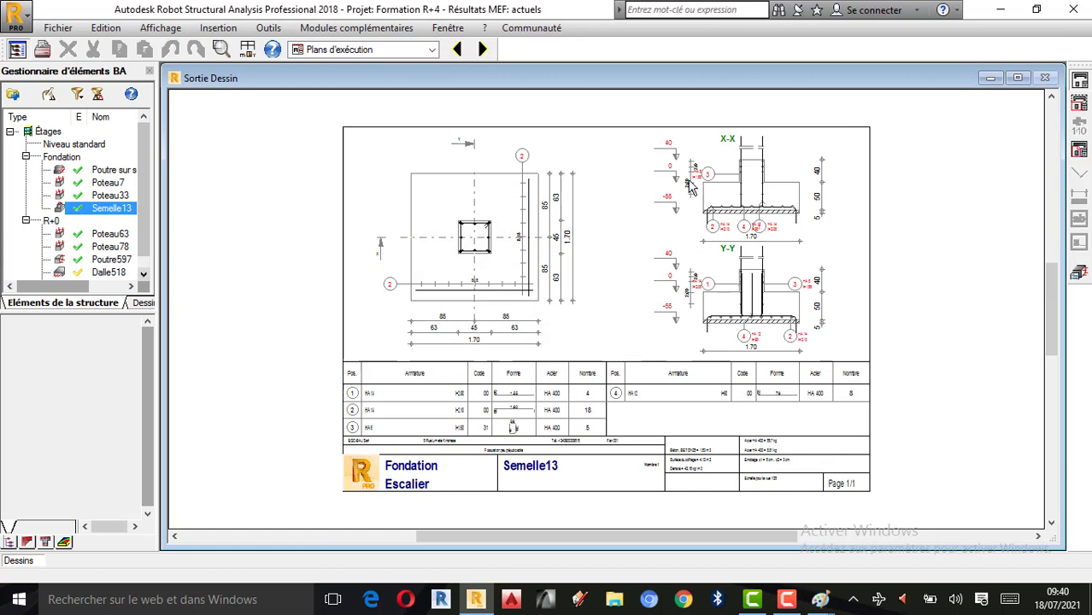
{"action": "left_click", "coordinate": [1080, 272]}
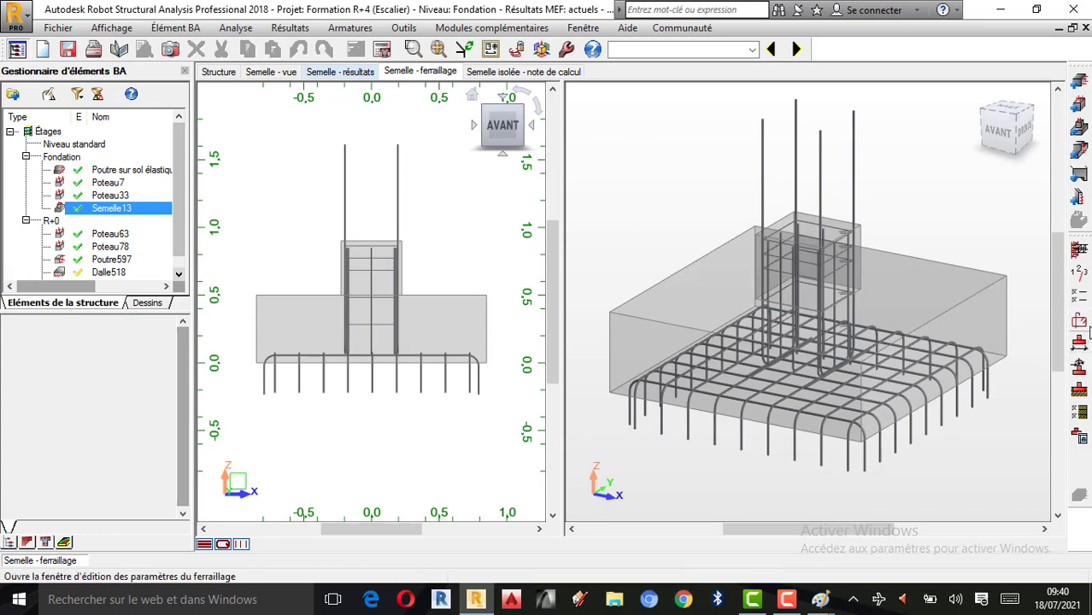
- Change the main bar's left and right hooks in the reinforcement arrangement to 90 degrees and apply it
{"action": "left_click", "coordinate": [1080, 324]}
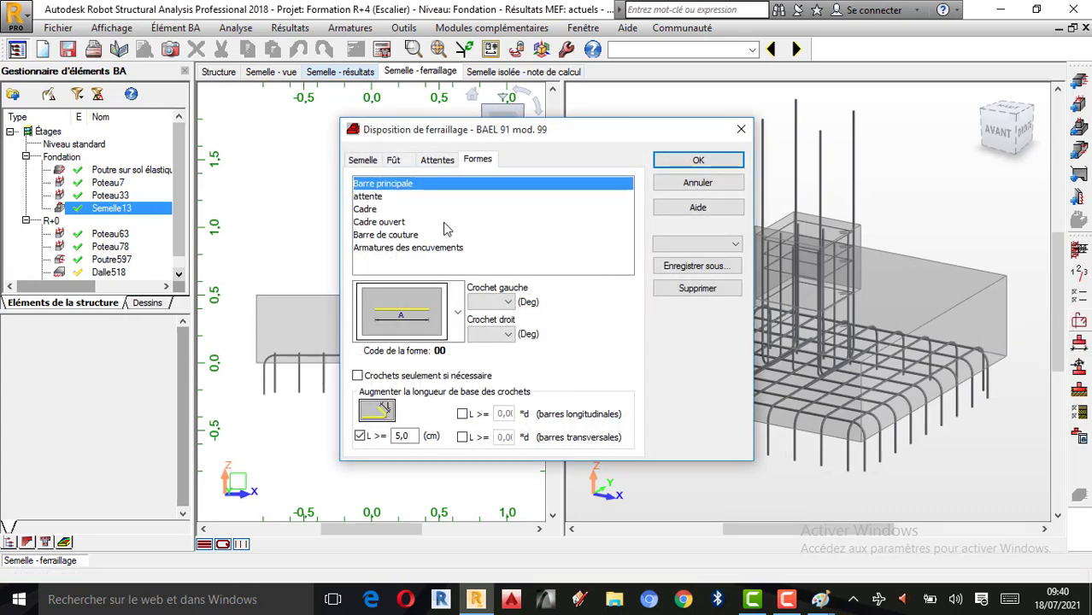
{"action": "left_click", "coordinate": [508, 301]}
{"action": "left_click", "coordinate": [484, 369]}
{"action": "left_click", "coordinate": [507, 334]}
{"action": "left_click", "coordinate": [483, 399]}
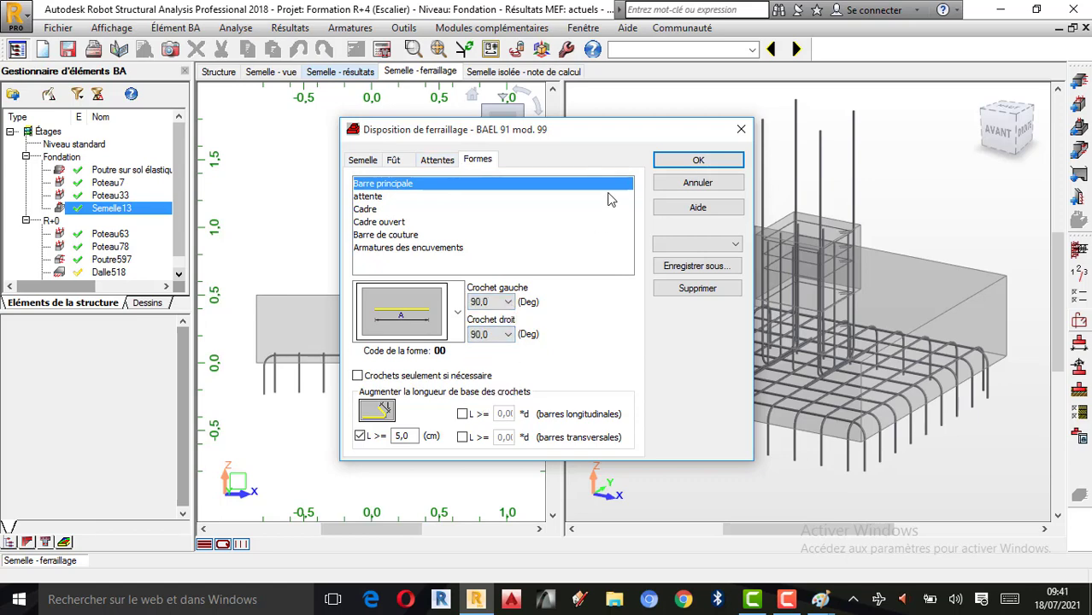
{"action": "left_click", "coordinate": [698, 160]}
- Recalculate Semelle13 with the revised hooks and go back from the drawing to the reinforcement view
{"action": "left_click", "coordinate": [381, 50]}
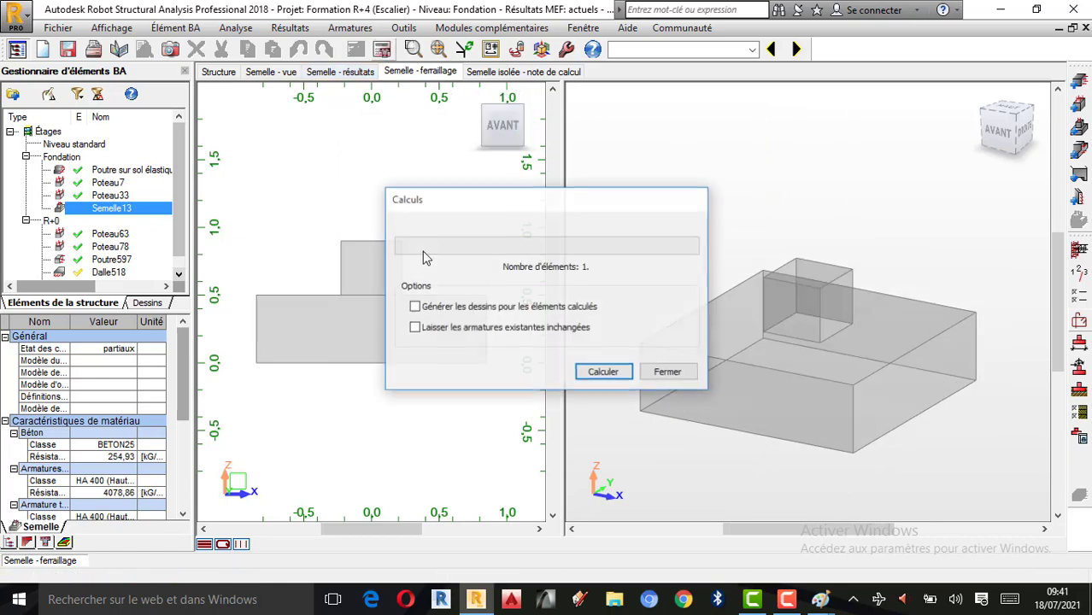
{"action": "left_click", "coordinate": [586, 372]}
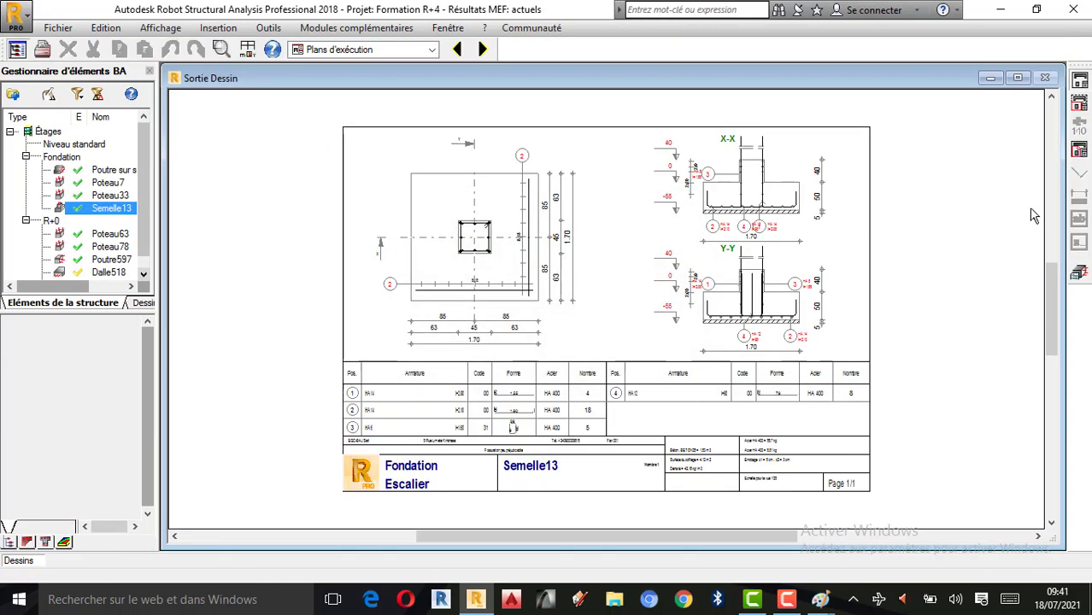
{"action": "left_click", "coordinate": [1079, 273]}
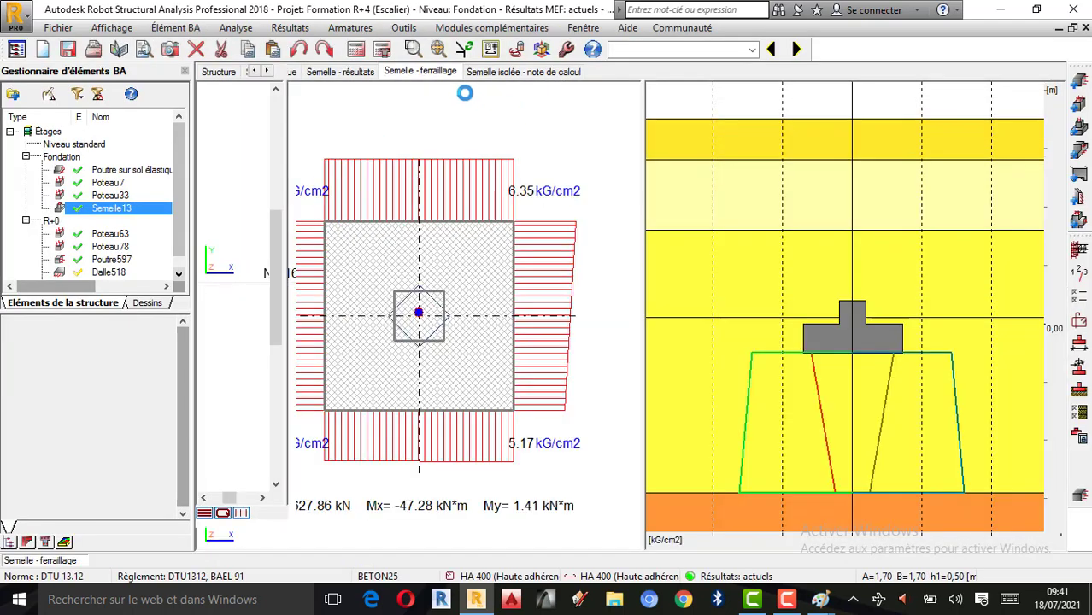
- Select the pedestal ties in the 3D view and examine them together with the starter bars
{"action": "right_click", "coordinate": [627, 196]}
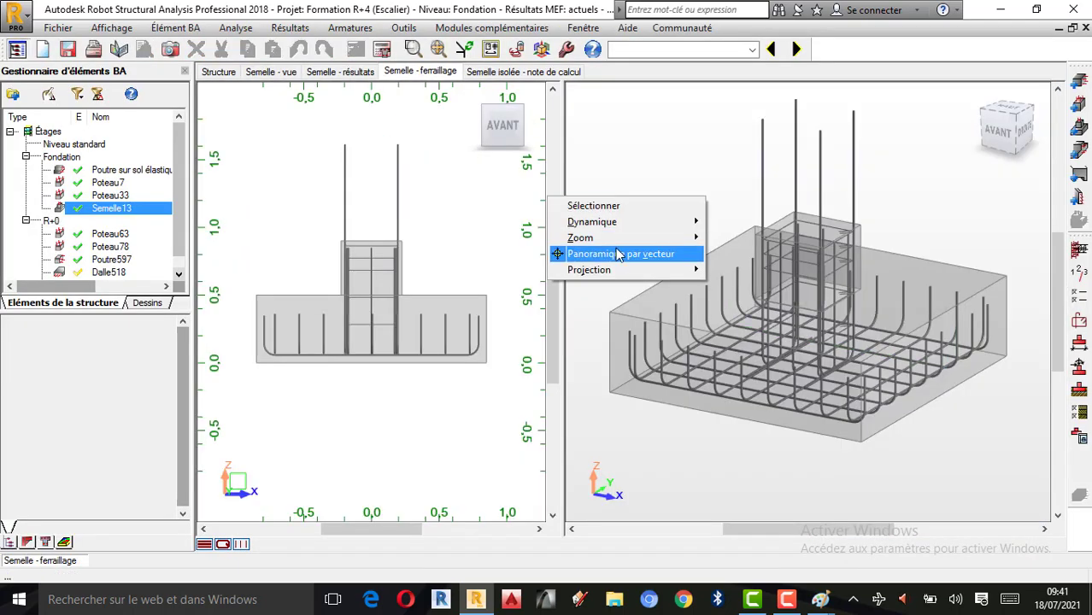
{"action": "left_click", "coordinate": [920, 191]}
{"action": "scroll", "coordinate": [821, 283], "scroll_direction": "up", "scroll_amount": 2}
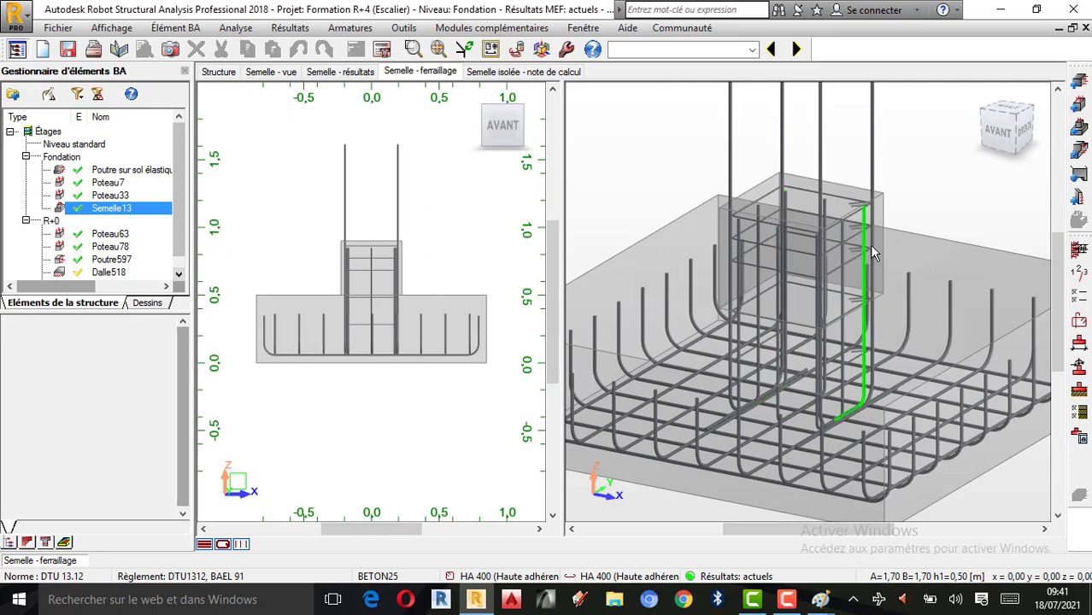
{"action": "scroll", "coordinate": [869, 245], "scroll_direction": "up", "scroll_amount": 1}
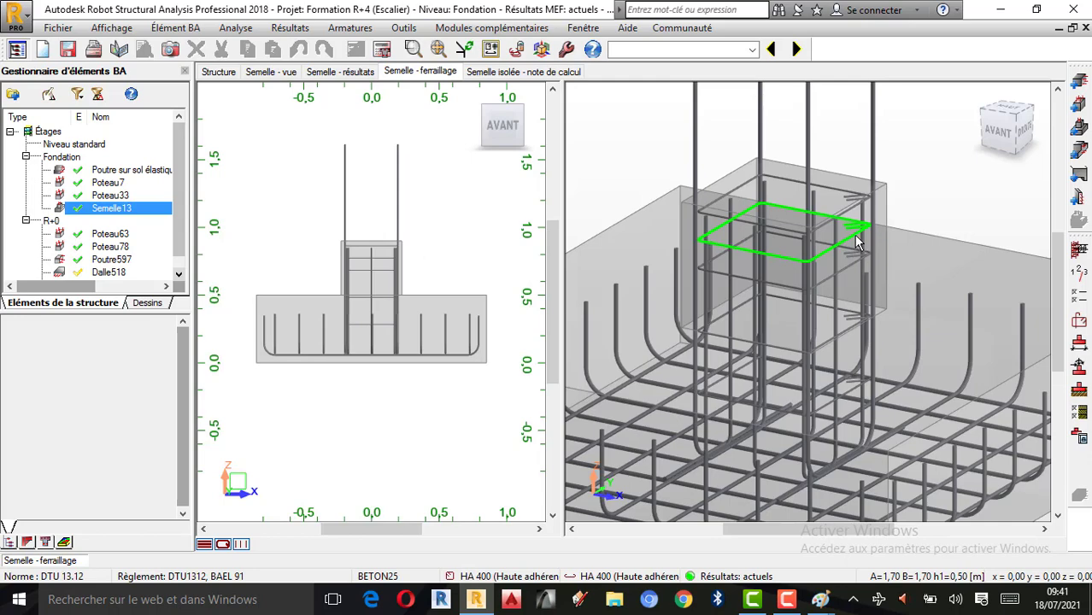
{"action": "left_click", "coordinate": [859, 242]}
{"action": "scroll", "coordinate": [821, 315], "scroll_direction": "down", "scroll_amount": 2}
{"action": "scroll", "coordinate": [820, 315], "scroll_direction": "up", "scroll_amount": 2}
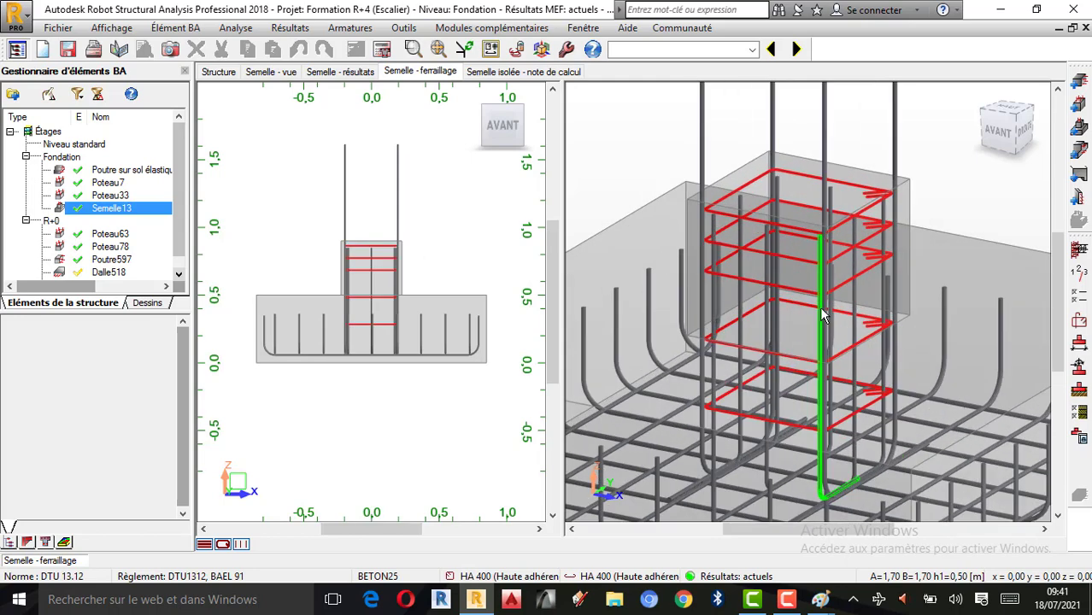
{"action": "scroll", "coordinate": [821, 308], "scroll_direction": "up", "scroll_amount": 1}
{"action": "scroll", "coordinate": [821, 307], "scroll_direction": "down", "scroll_amount": 4}
{"action": "scroll", "coordinate": [824, 299], "scroll_direction": "up", "scroll_amount": 2}
{"action": "scroll", "coordinate": [828, 296], "scroll_direction": "down", "scroll_amount": 1}
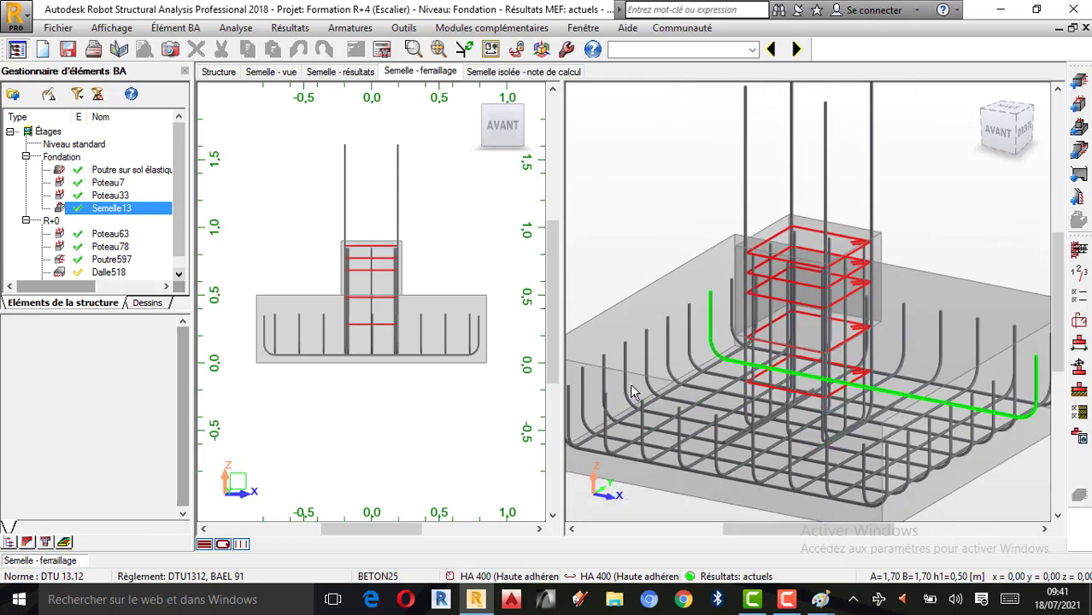
- Select the hooked bottom mesh bars of the footing and examine them in the front and 3D views
{"action": "left_click", "coordinate": [668, 346]}
{"action": "scroll", "coordinate": [819, 329], "scroll_direction": "down", "scroll_amount": 2}
{"action": "scroll", "coordinate": [818, 329], "scroll_direction": "up", "scroll_amount": 2}
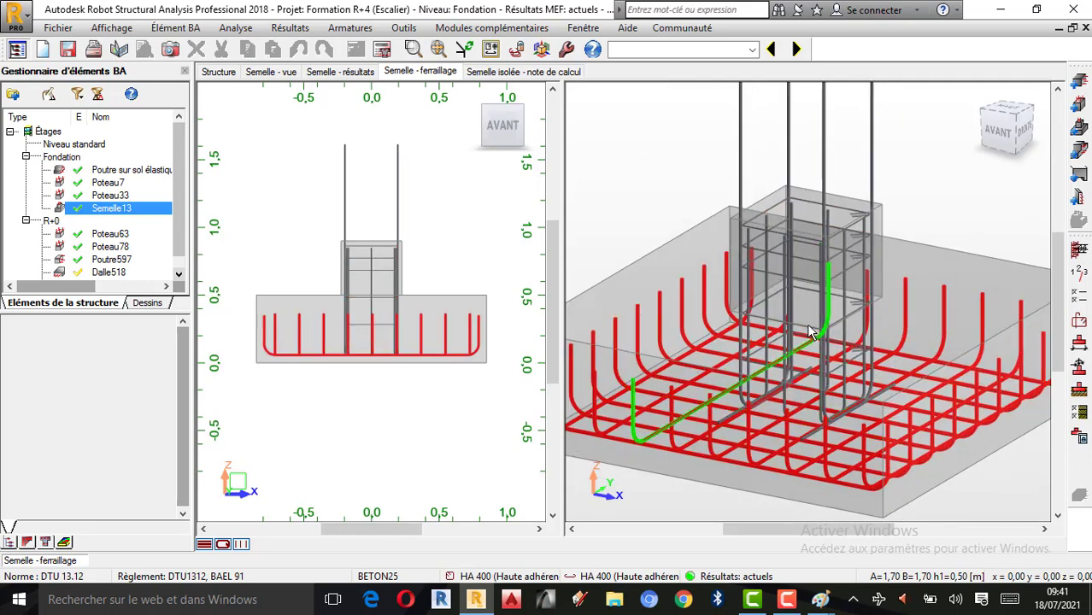
{"action": "scroll", "coordinate": [812, 333], "scroll_direction": "down", "scroll_amount": 1}
{"action": "scroll", "coordinate": [369, 273], "scroll_direction": "up", "scroll_amount": 2}
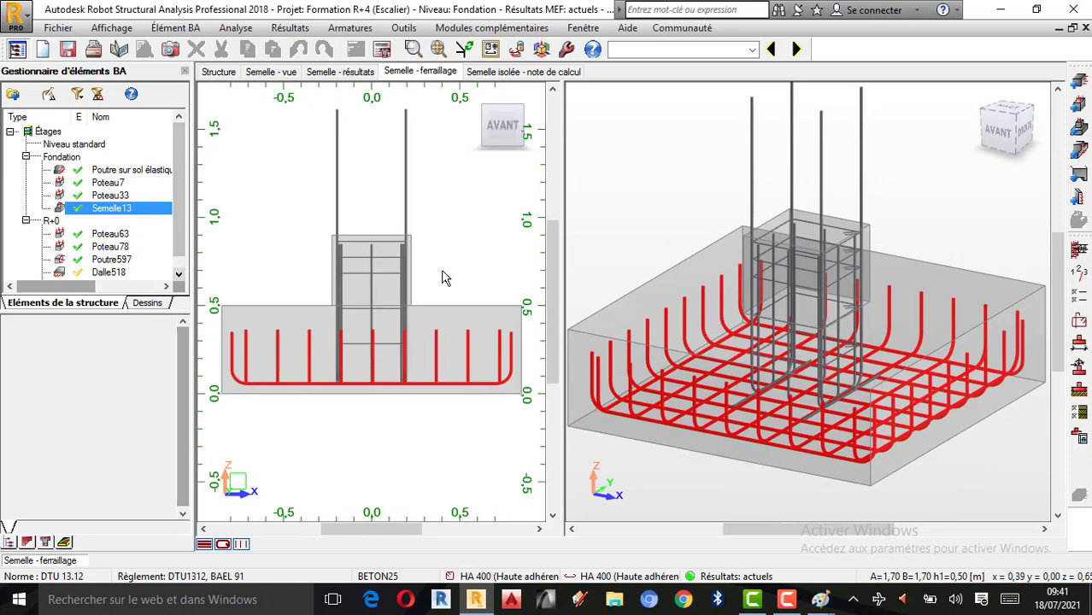
{"action": "scroll", "coordinate": [394, 306], "scroll_direction": "down", "scroll_amount": 1}
{"action": "scroll", "coordinate": [394, 306], "scroll_direction": "up", "scroll_amount": 1}
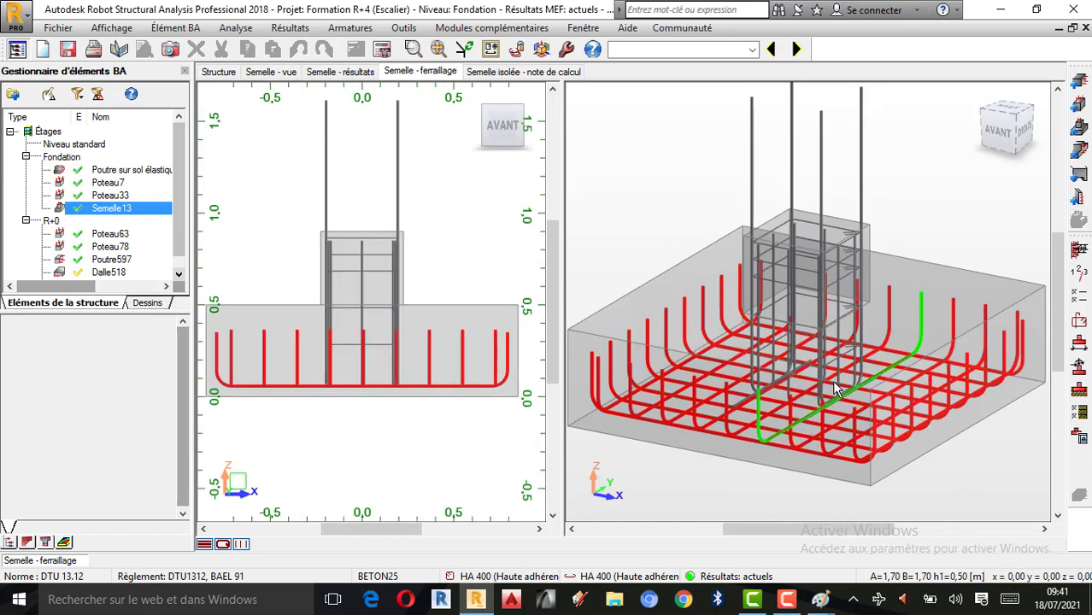
{"action": "scroll", "coordinate": [843, 288], "scroll_direction": "down", "scroll_amount": 1}
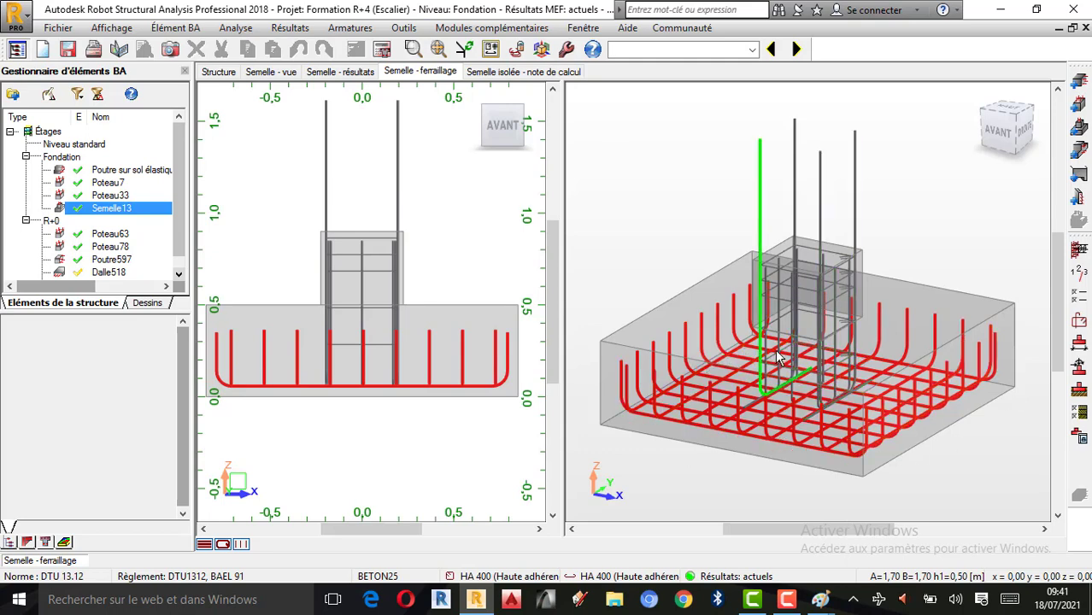
{"action": "scroll", "coordinate": [779, 395], "scroll_direction": "up", "scroll_amount": 3}
{"action": "scroll", "coordinate": [779, 396], "scroll_direction": "down", "scroll_amount": 3}
{"action": "scroll", "coordinate": [833, 380], "scroll_direction": "up", "scroll_amount": 3}
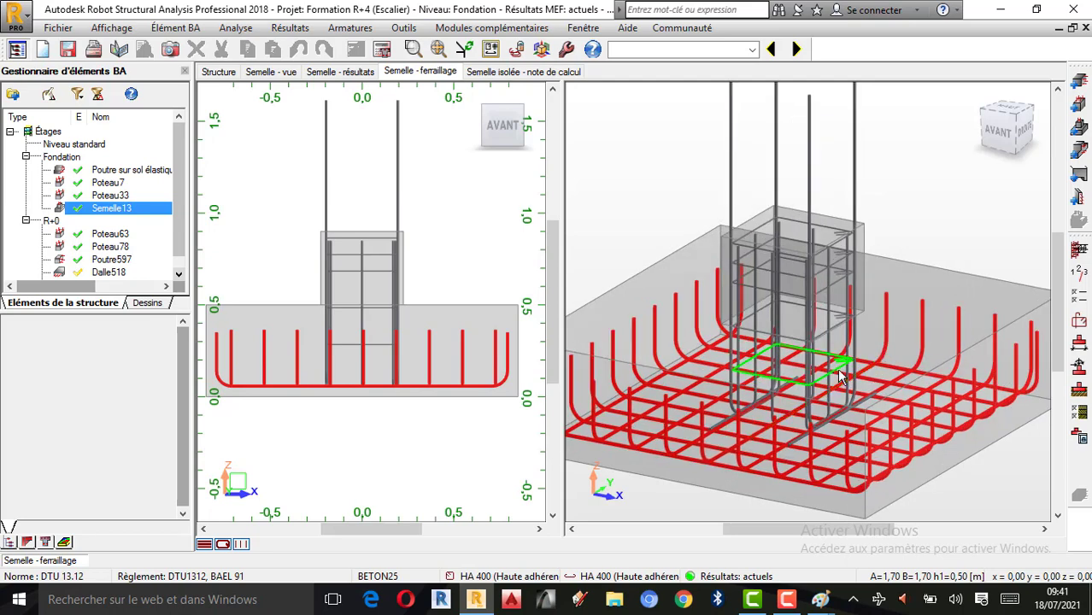
{"action": "scroll", "coordinate": [833, 380], "scroll_direction": "down", "scroll_amount": 3}
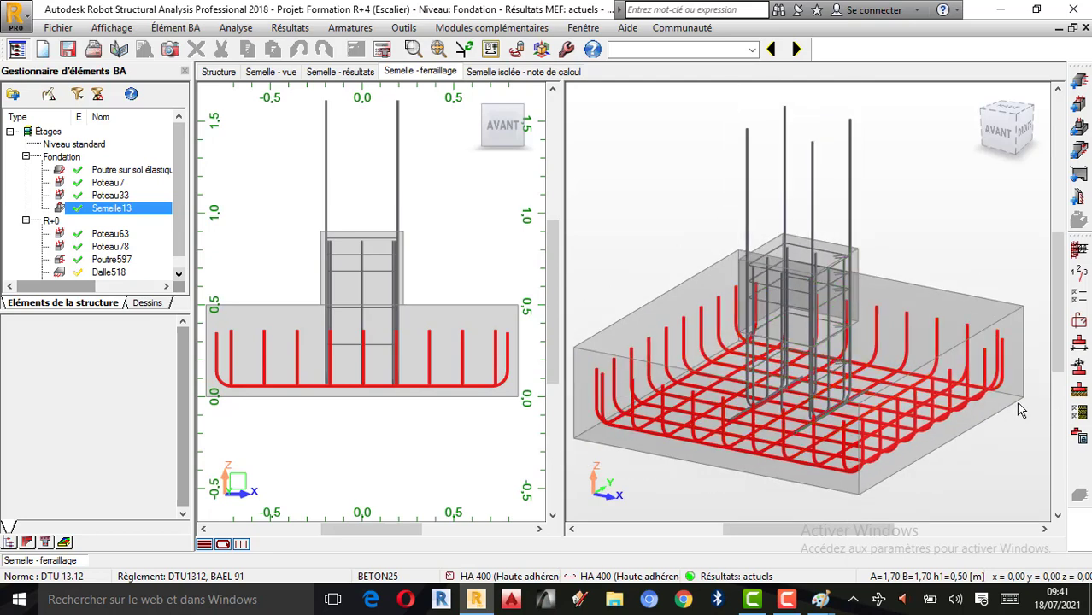
- Select the pedestal ties and the footing's bottom mesh bars in turn in the 3D view to examine them
{"action": "left_click", "coordinate": [845, 272]}
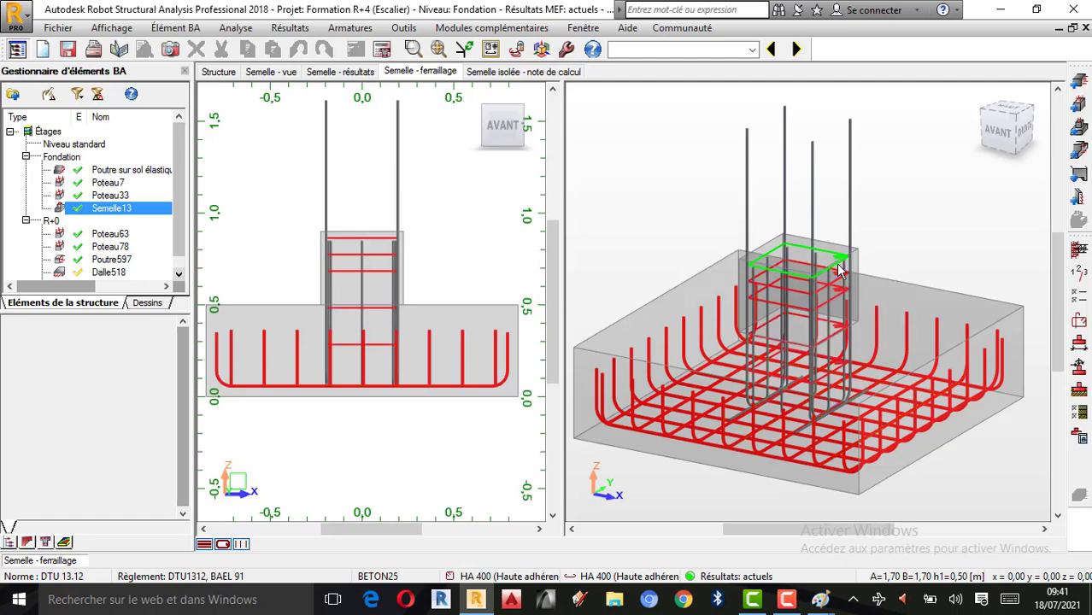
{"action": "left_click", "coordinate": [932, 242]}
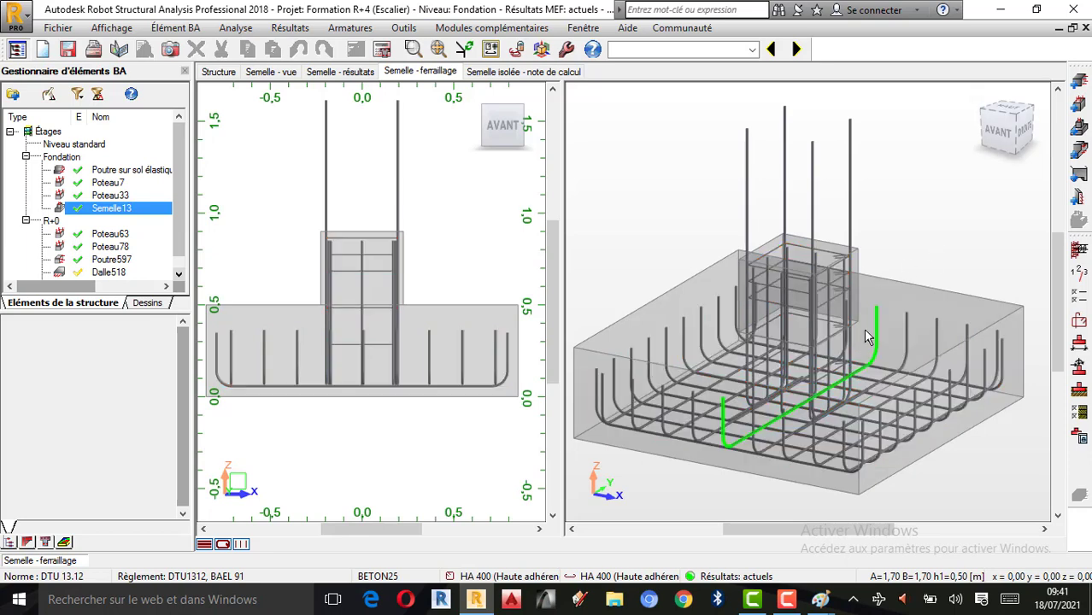
{"action": "left_click", "coordinate": [899, 376]}
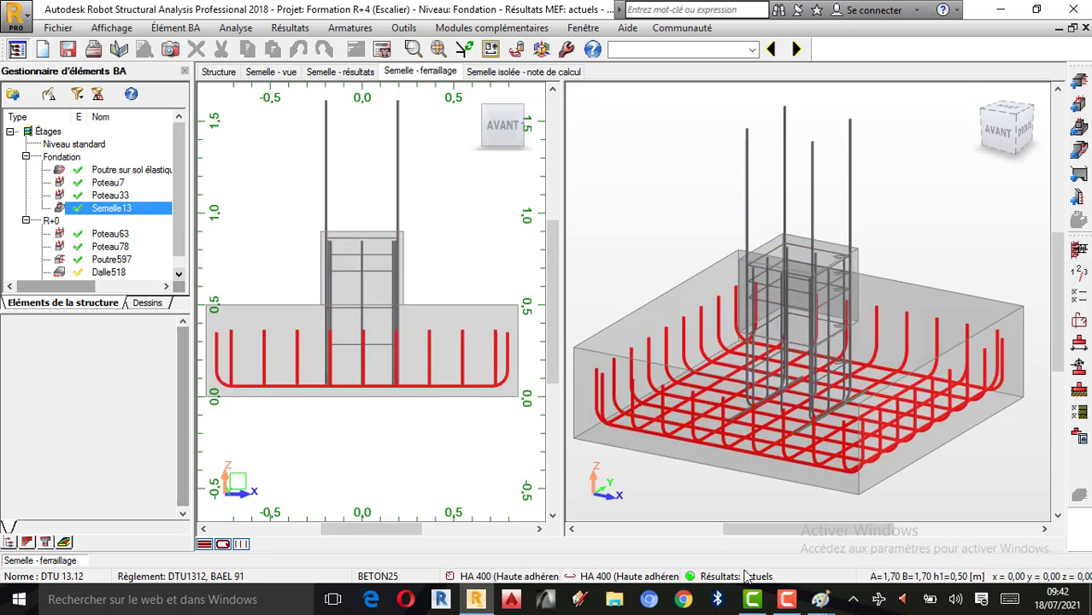
- Switch to Paint to consult the soil report's recommended bearing capacities, and return to Robot Structural Analysis
{"action": "mouse_move", "coordinate": [818, 600]}
{"action": "left_click", "coordinate": [778, 573]}
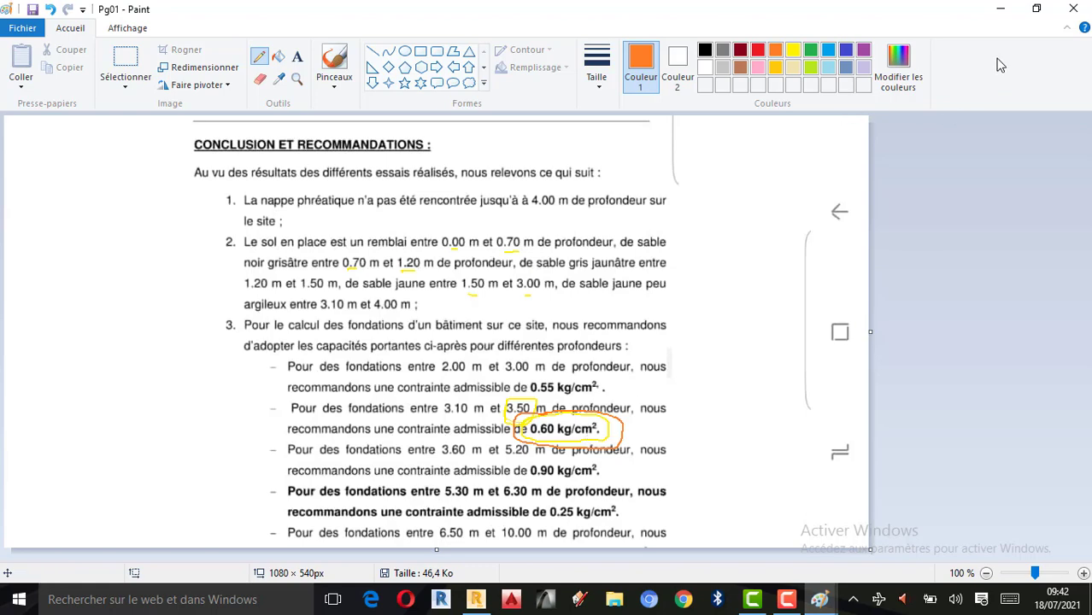
{"action": "left_click", "coordinate": [1001, 17]}
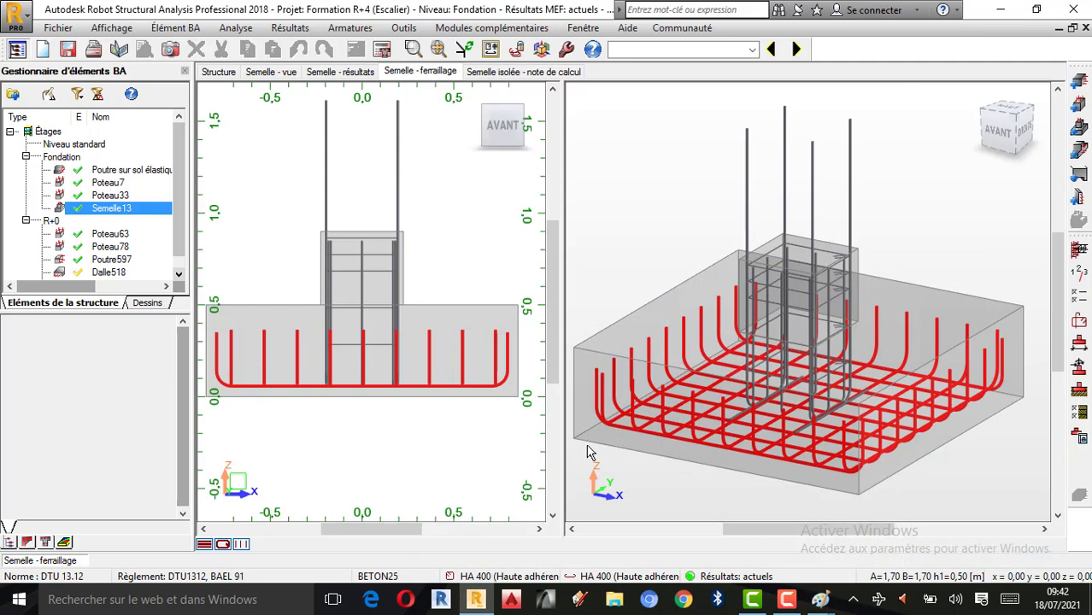
- Generate the execution drawing of Semelle13 and examine its reinforcement table and title block
{"action": "left_click", "coordinate": [1079, 437]}
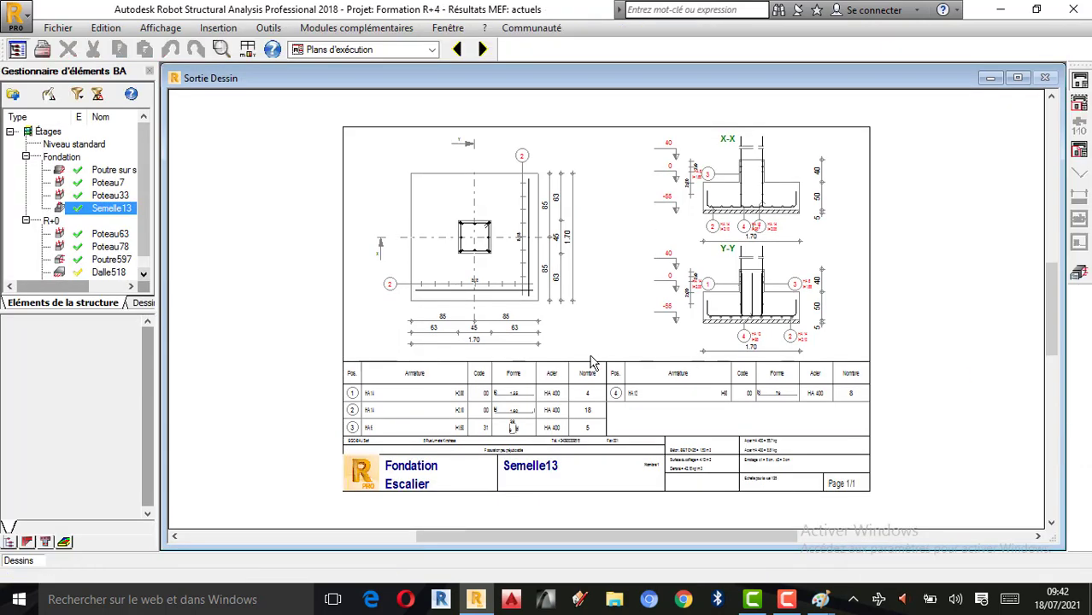
{"action": "scroll", "coordinate": [593, 363], "scroll_direction": "up", "scroll_amount": 1}
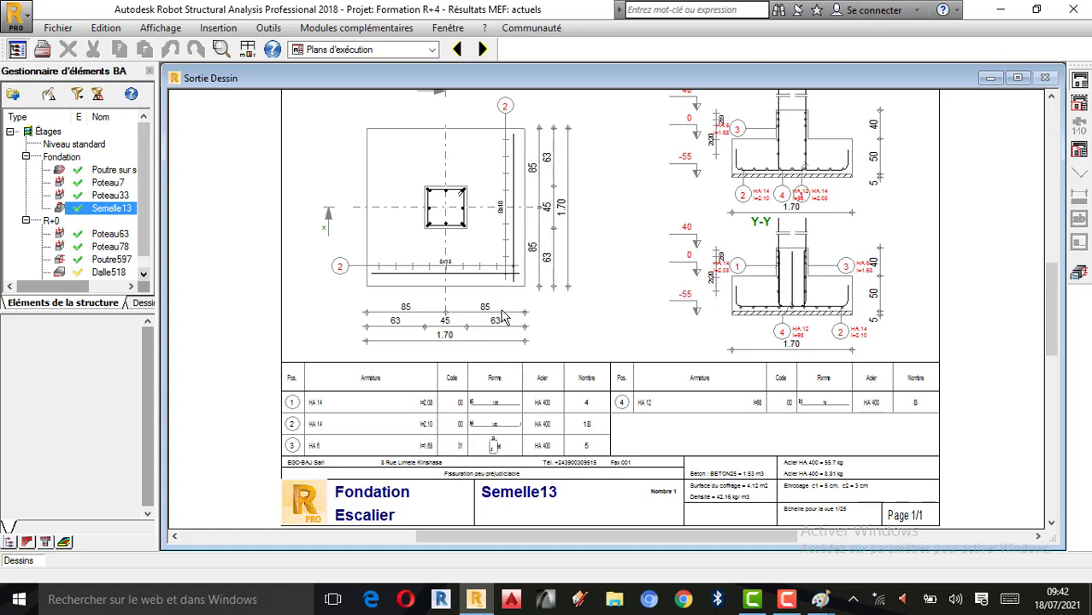
{"action": "scroll", "coordinate": [402, 487], "scroll_direction": "up", "scroll_amount": 2}
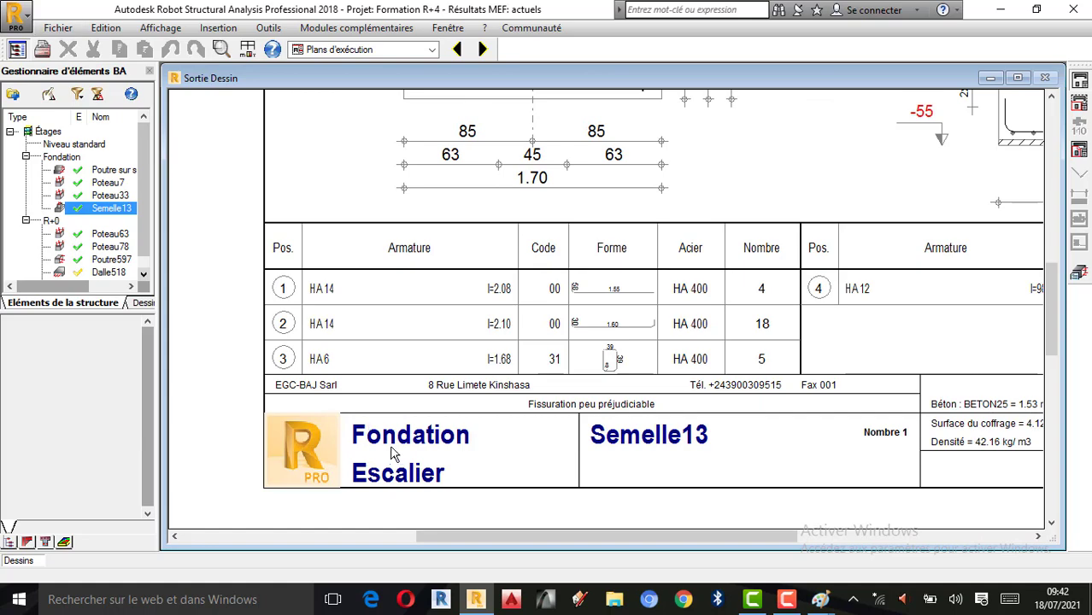
{"action": "scroll", "coordinate": [394, 457], "scroll_direction": "up", "scroll_amount": 2}
- Change the project name in the project properties to "Semelle centrée"
{"action": "left_click", "coordinate": [58, 28]}
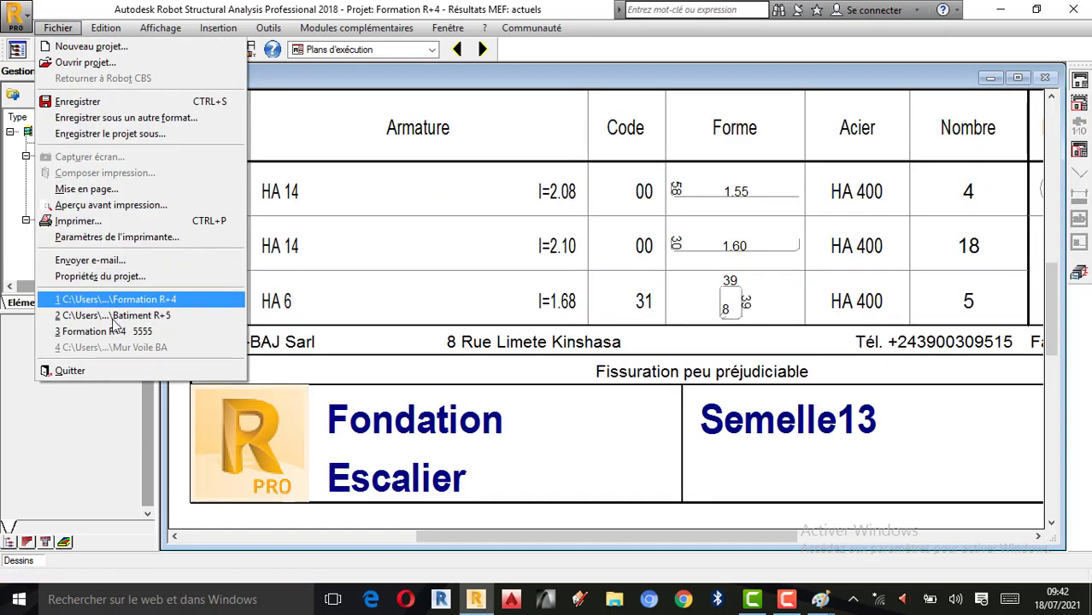
{"action": "left_click", "coordinate": [135, 282]}
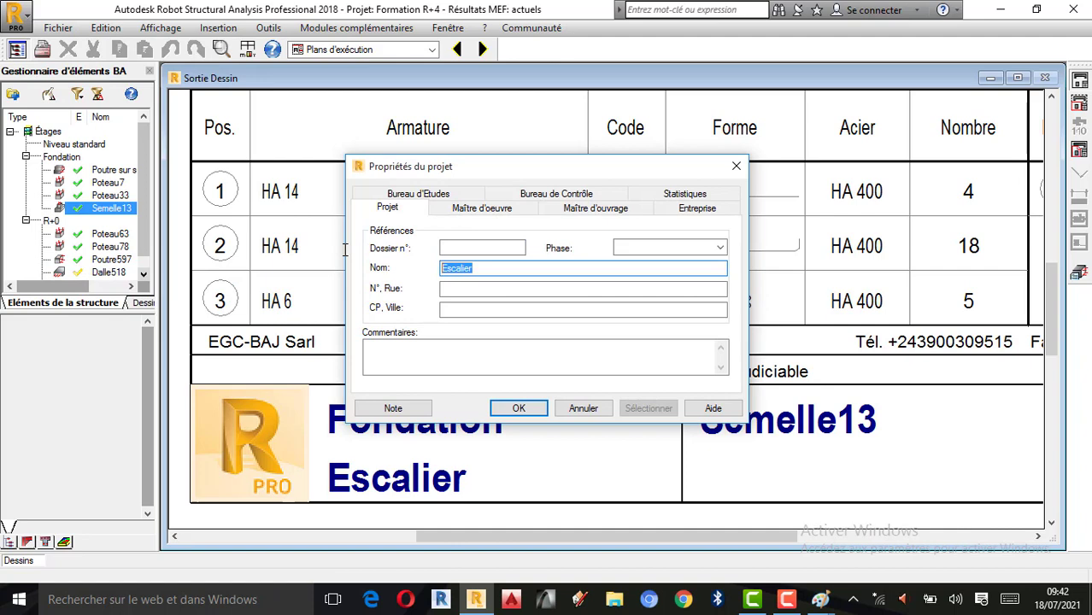
{"action": "type", "text": "Semelle centrée"}
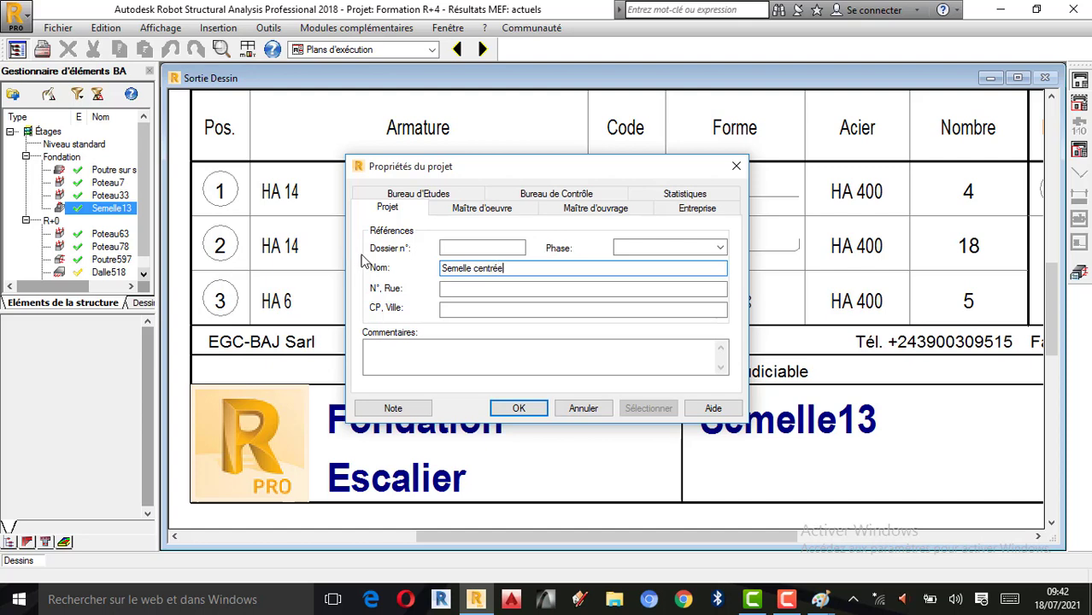
{"action": "left_click", "coordinate": [513, 408]}
- Examine the title block and bar schedule of the Semelle13 drawing with the revised project name
{"action": "scroll", "coordinate": [427, 479], "scroll_direction": "up", "scroll_amount": 4}
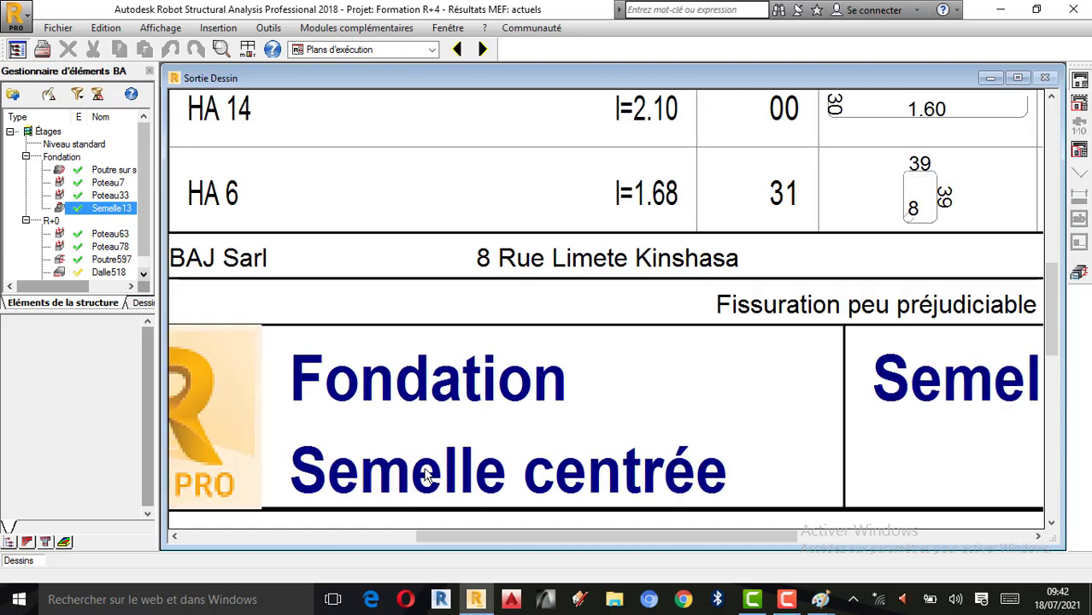
{"action": "scroll", "coordinate": [527, 484], "scroll_direction": "down", "scroll_amount": 2}
{"action": "scroll", "coordinate": [526, 482], "scroll_direction": "up", "scroll_amount": 1}
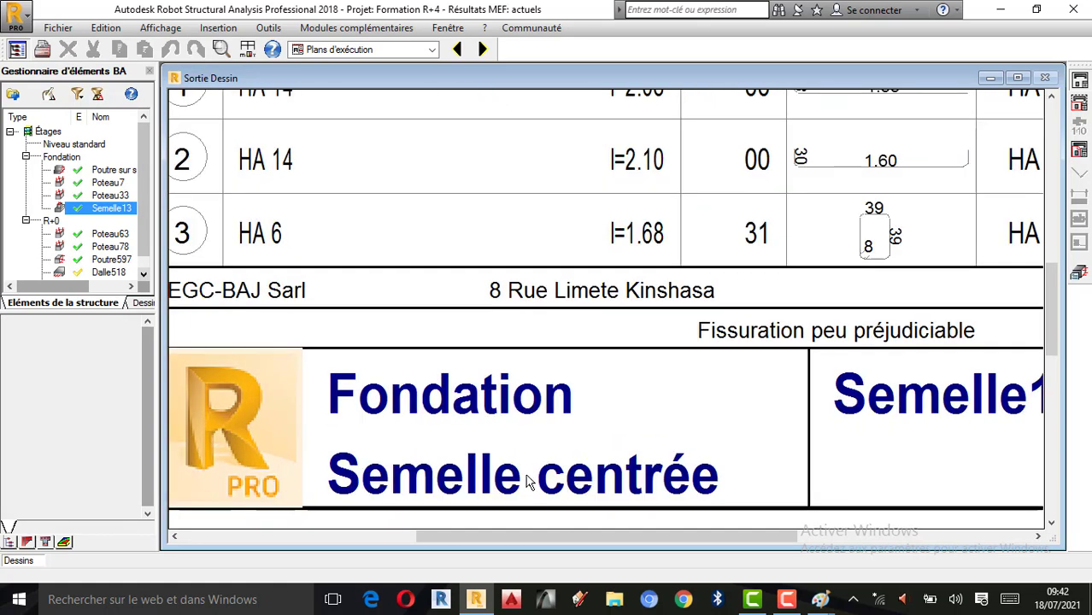
{"action": "scroll", "coordinate": [513, 472], "scroll_direction": "down", "scroll_amount": 1}
{"action": "scroll", "coordinate": [487, 474], "scroll_direction": "up", "scroll_amount": 1}
{"action": "scroll", "coordinate": [603, 446], "scroll_direction": "down", "scroll_amount": 1}
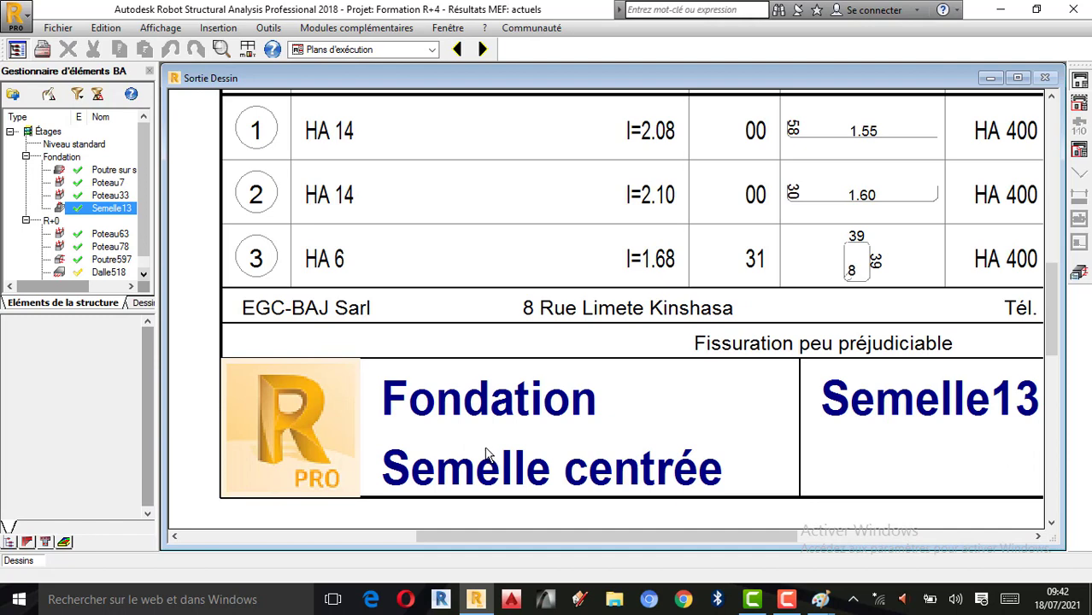
{"action": "scroll", "coordinate": [483, 454], "scroll_direction": "down", "scroll_amount": 1}
{"action": "scroll", "coordinate": [563, 441], "scroll_direction": "down", "scroll_amount": 1}
{"action": "scroll", "coordinate": [551, 441], "scroll_direction": "up", "scroll_amount": 1}
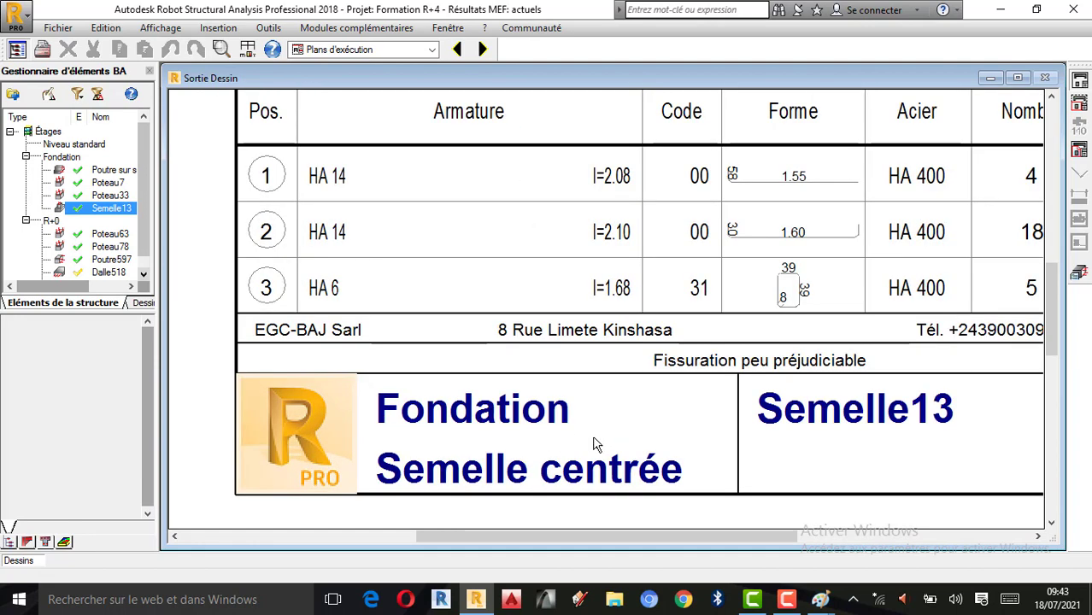
{"action": "scroll", "coordinate": [571, 456], "scroll_direction": "up", "scroll_amount": 2}
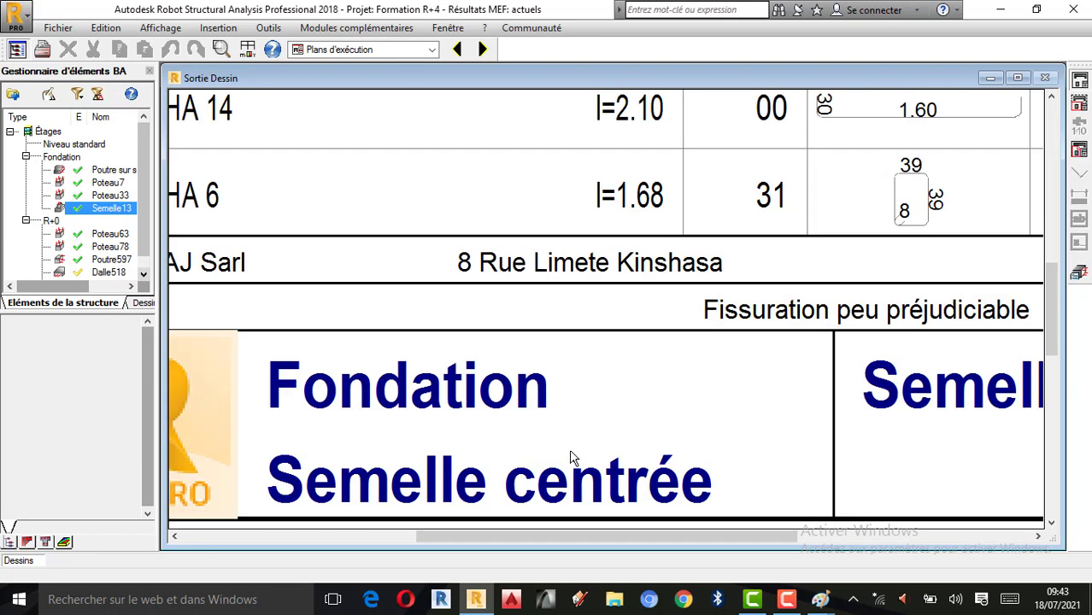